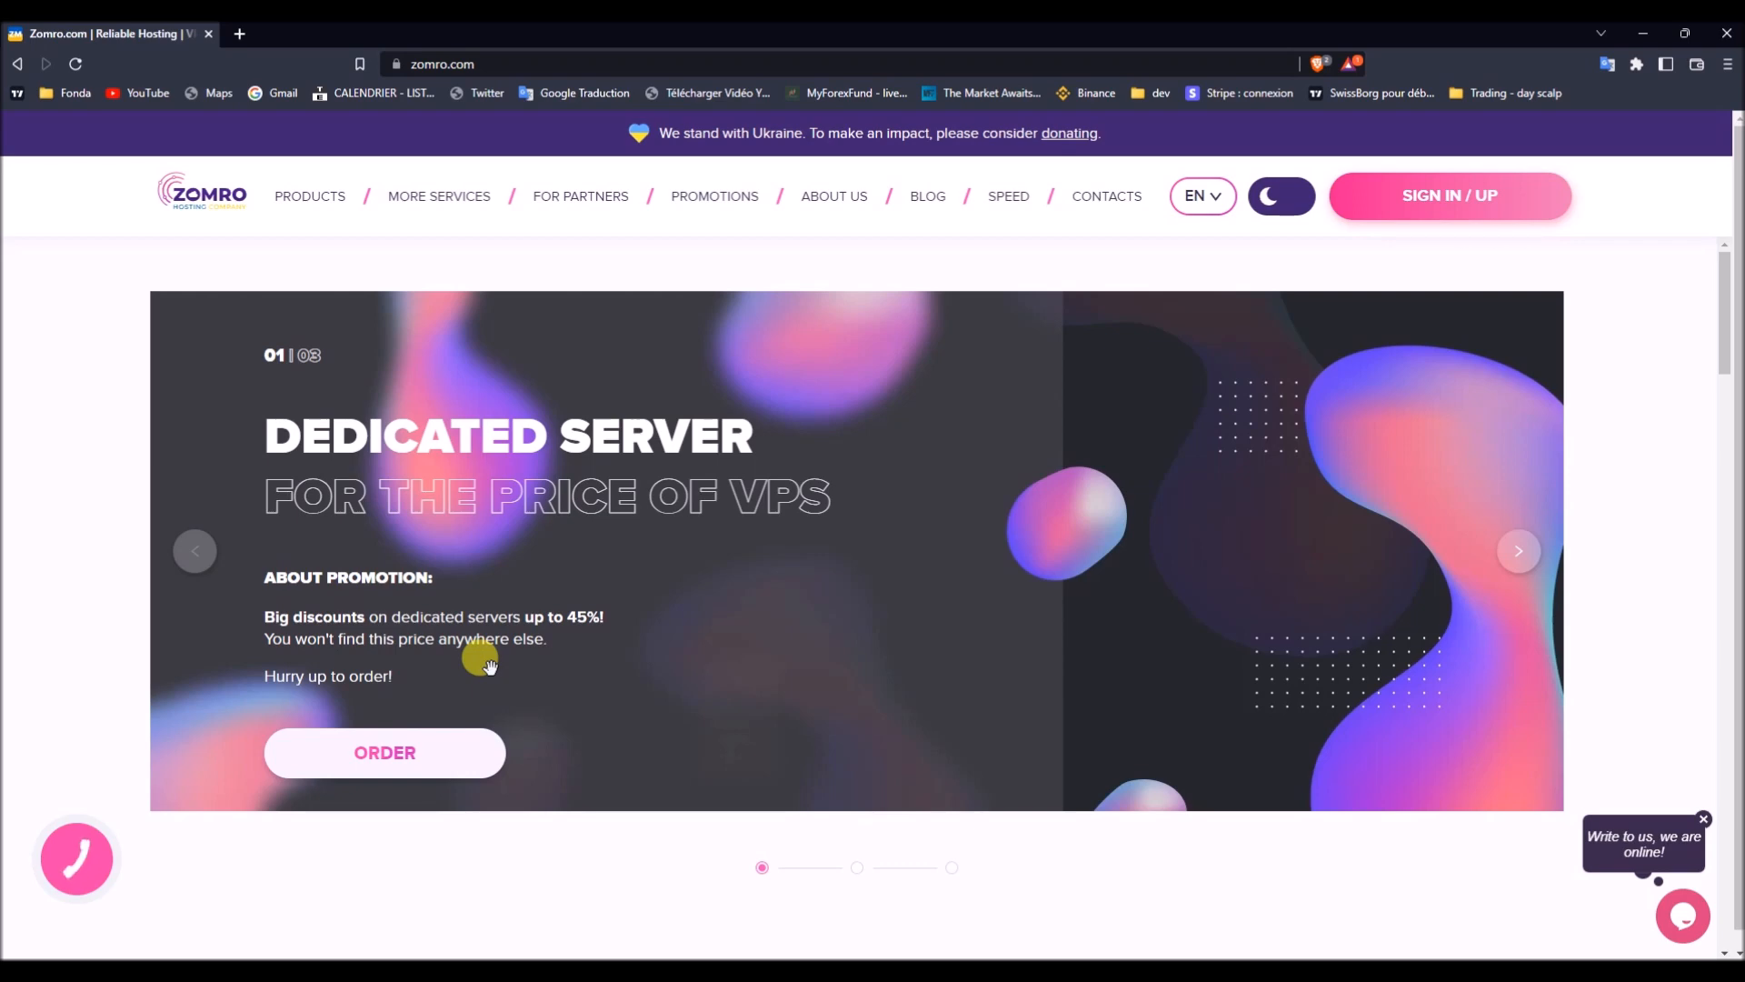
Look over the Zomro home page and dismiss the customer support chat message.
scroll(343, 496, "down", 5)
scroll(346, 512, "up", 5)
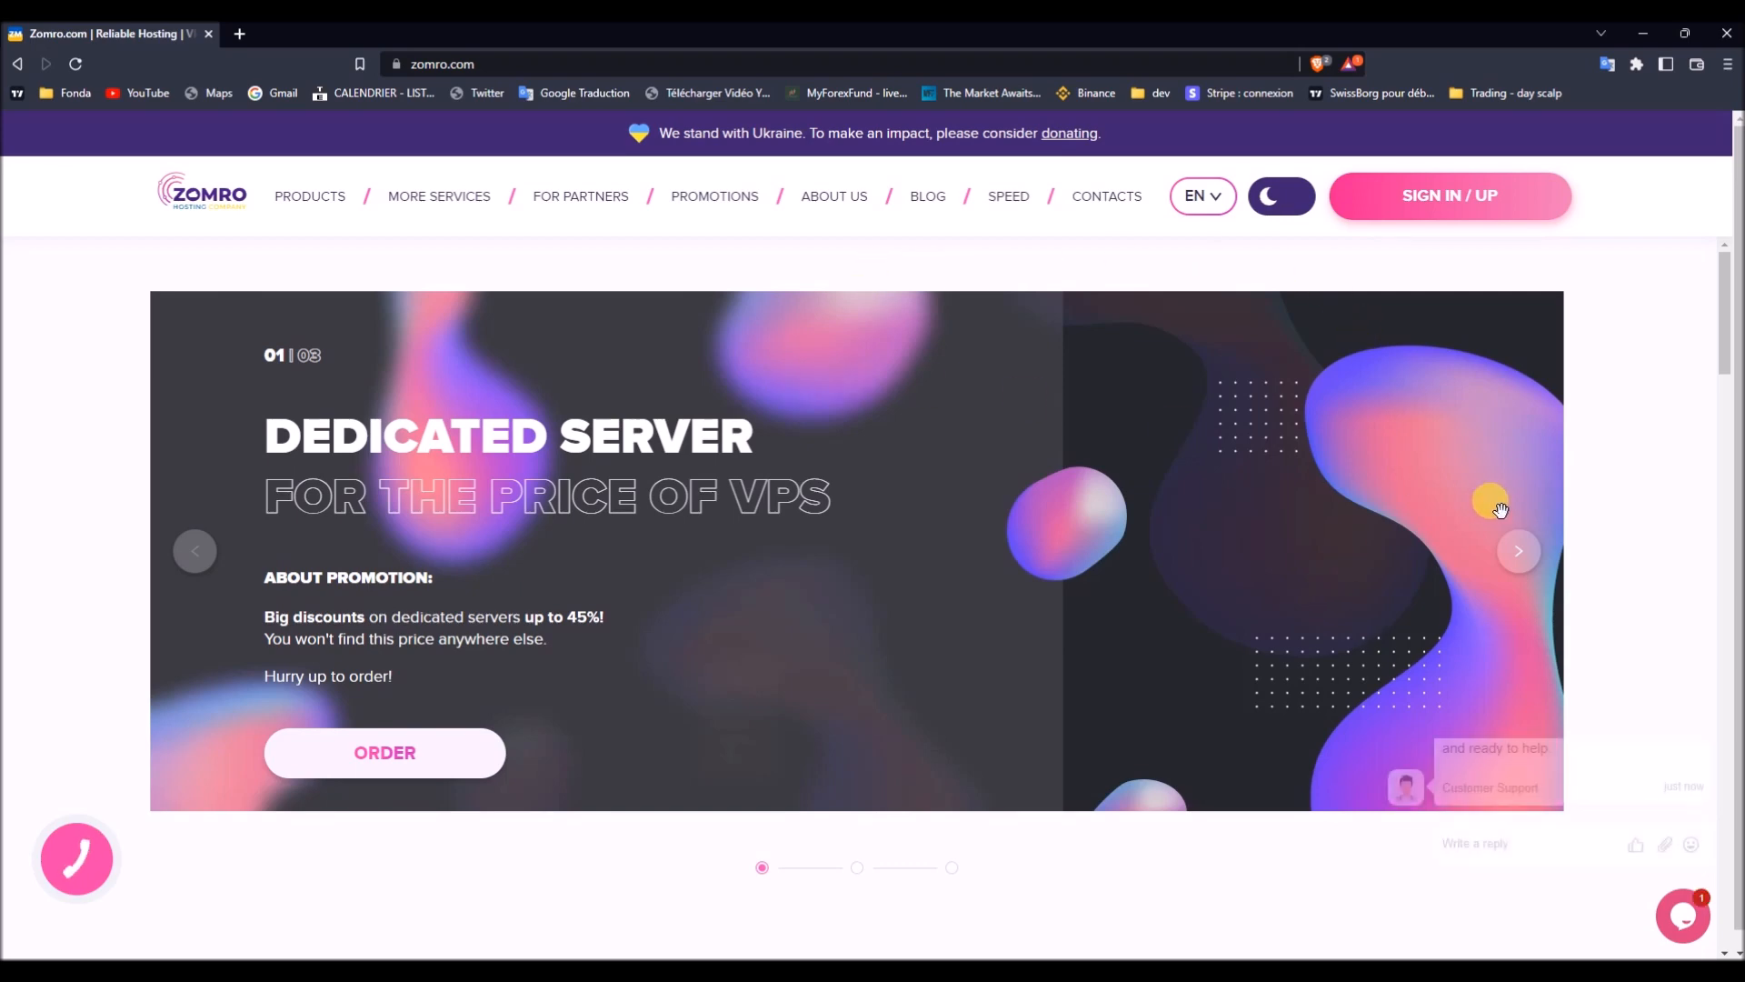
left_click(540, 58)
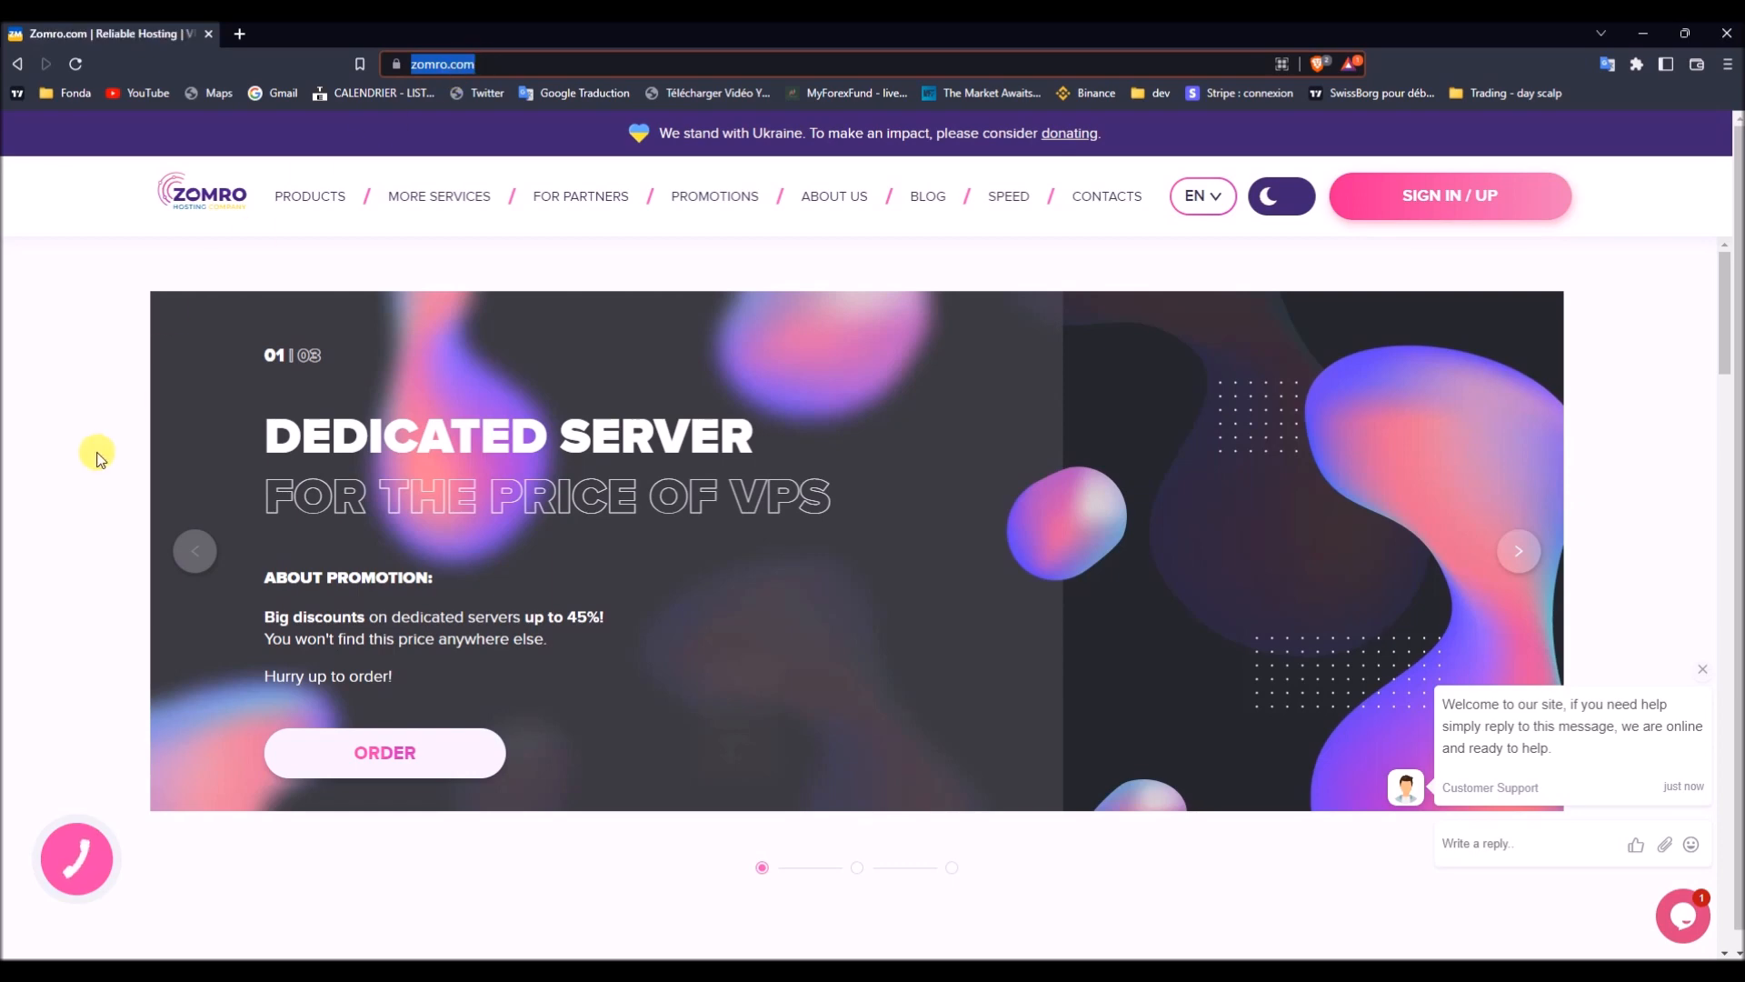
left_click(1706, 671)
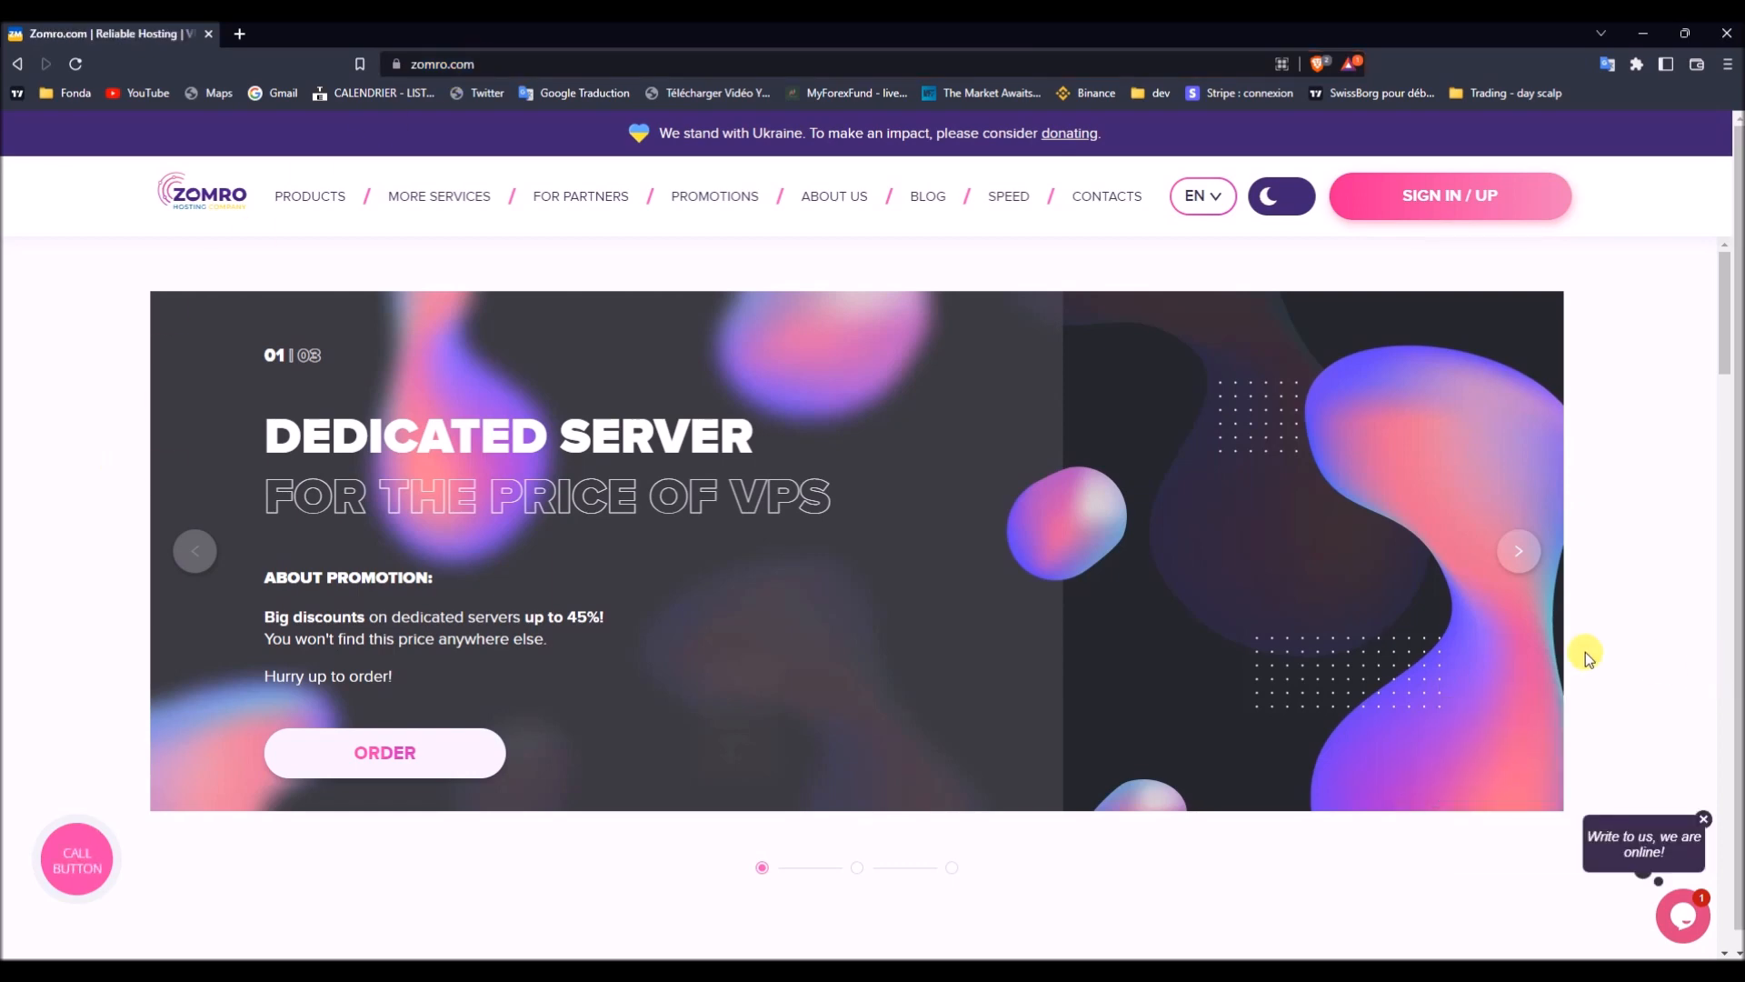
Find the VDS/VPS tariff in the Popular Tariffs section and open the full VDS/VPS plans page.
scroll(891, 657, "down", 5)
scroll(1000, 571, "down", 2)
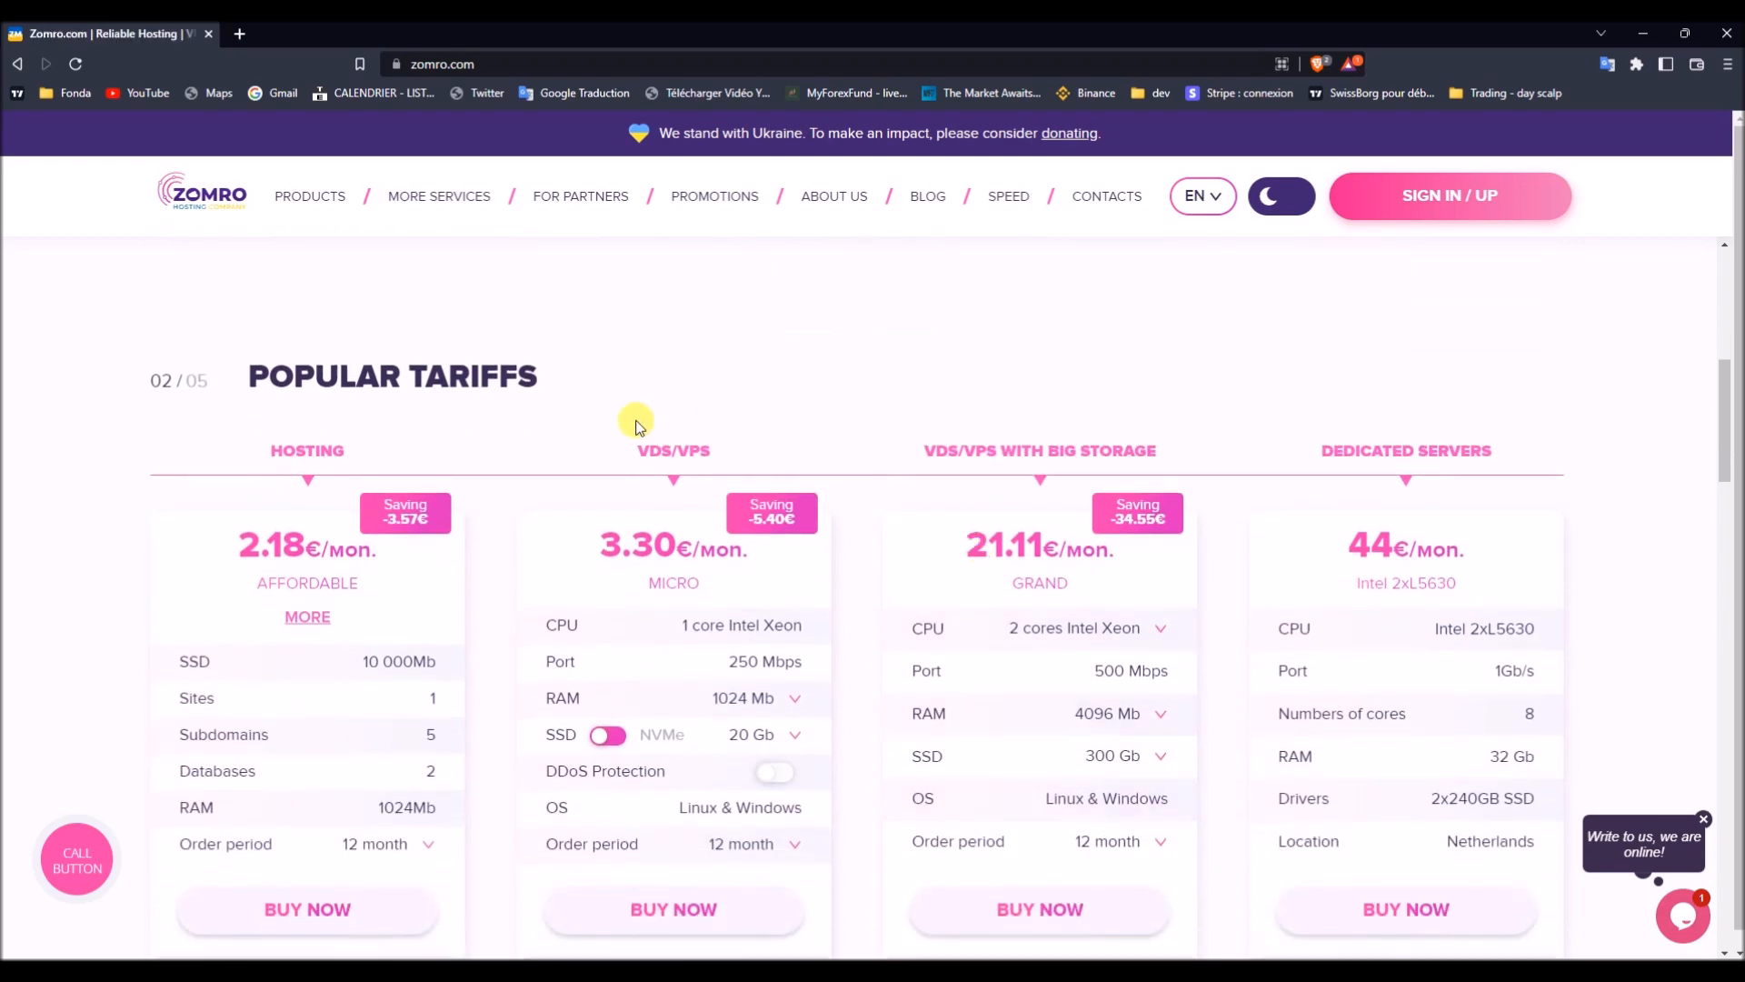
left_click_drag(637, 450, 718, 454)
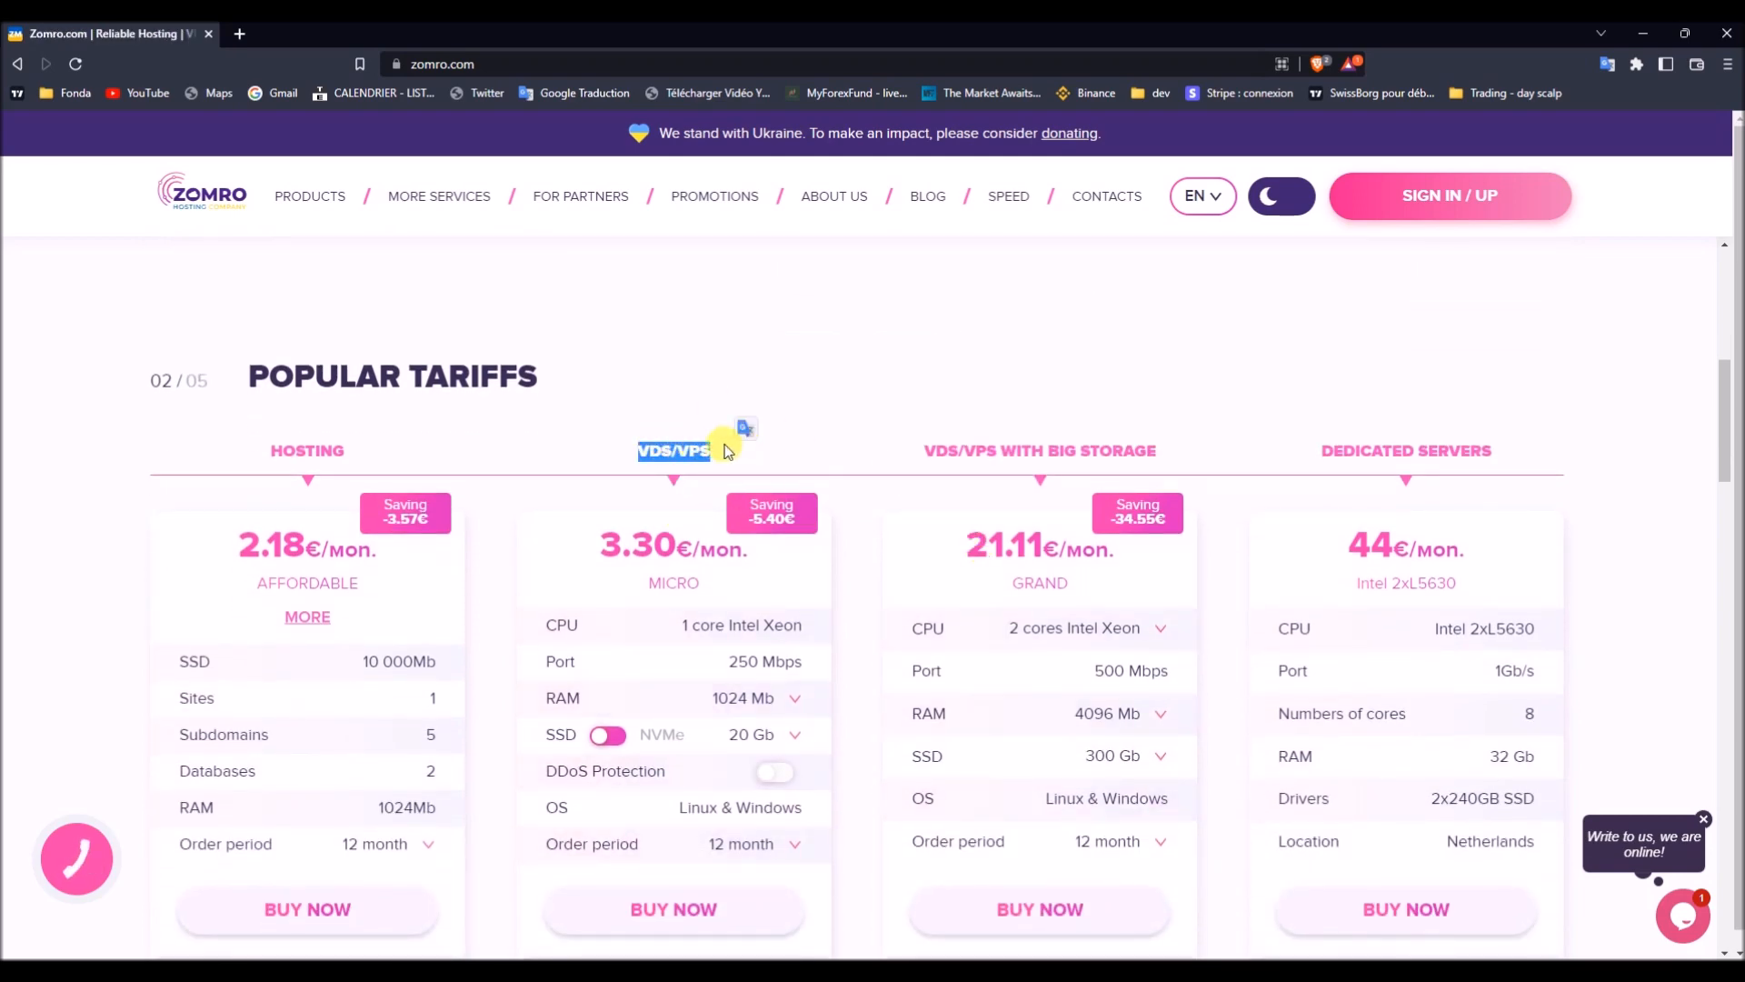
scroll(728, 459, "down", 4)
left_click(664, 638)
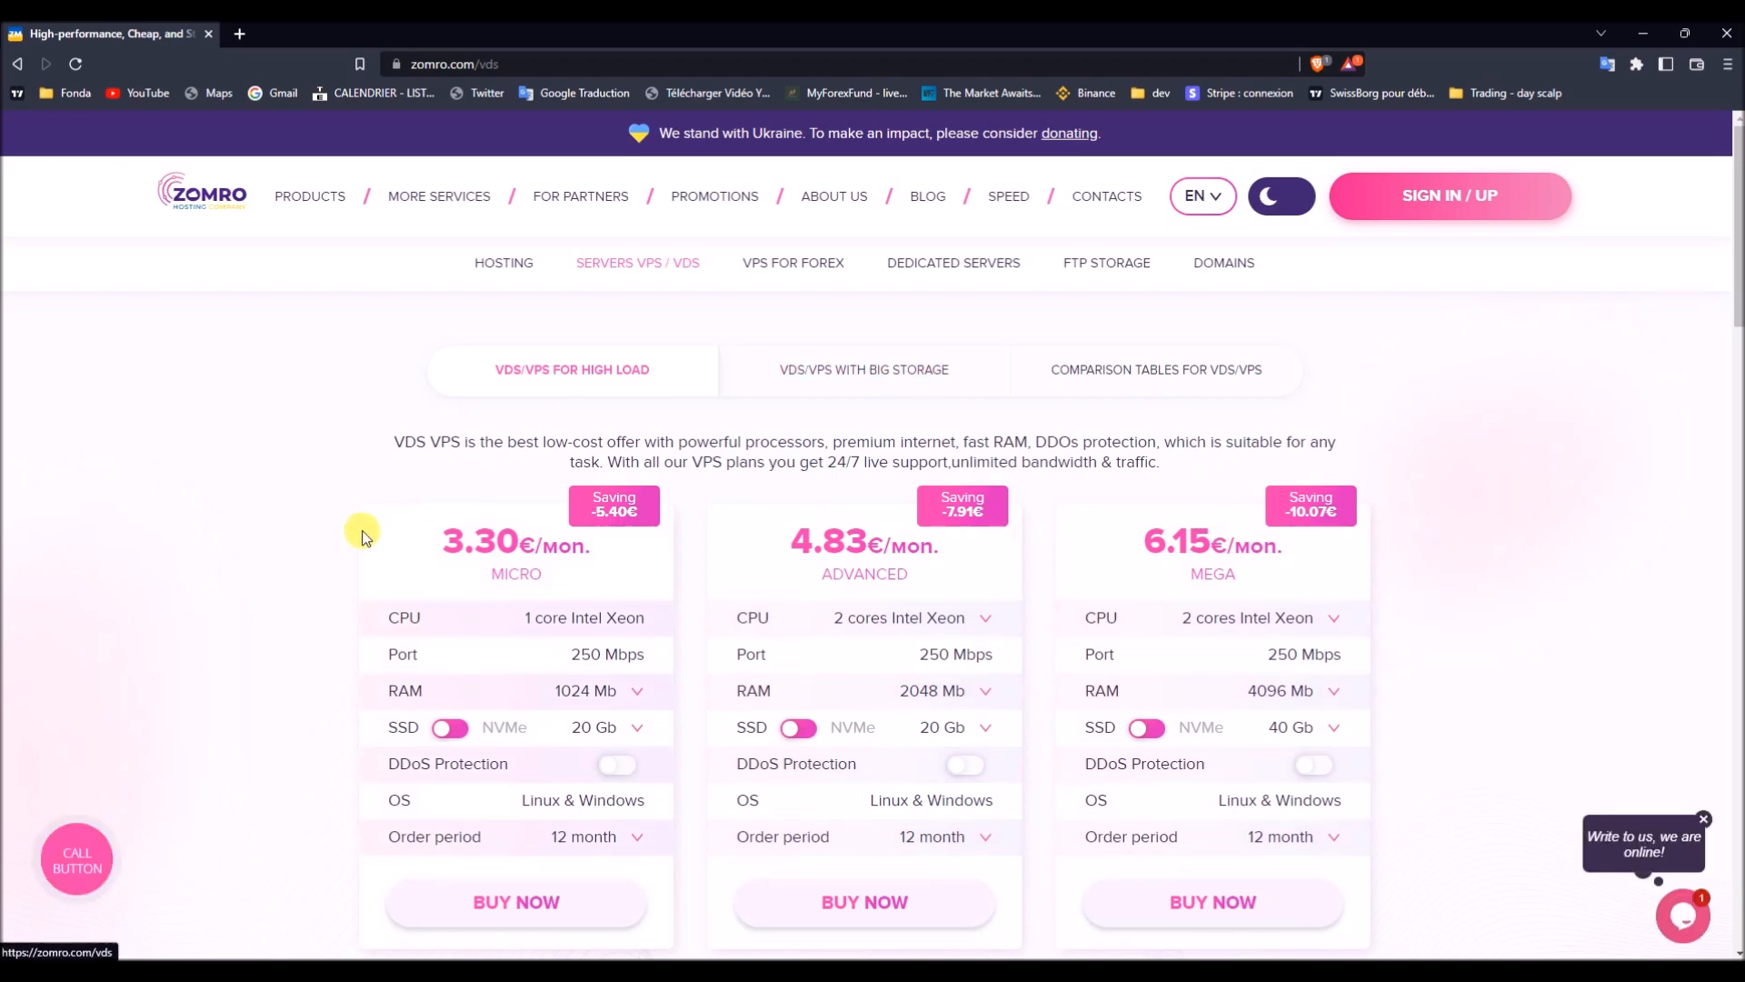
Compare the prices and specifications of the Micro, Advanced and Mega VDS/VPS plans for high load.
scroll(346, 533, "down", 9)
scroll(280, 560, "up", 8)
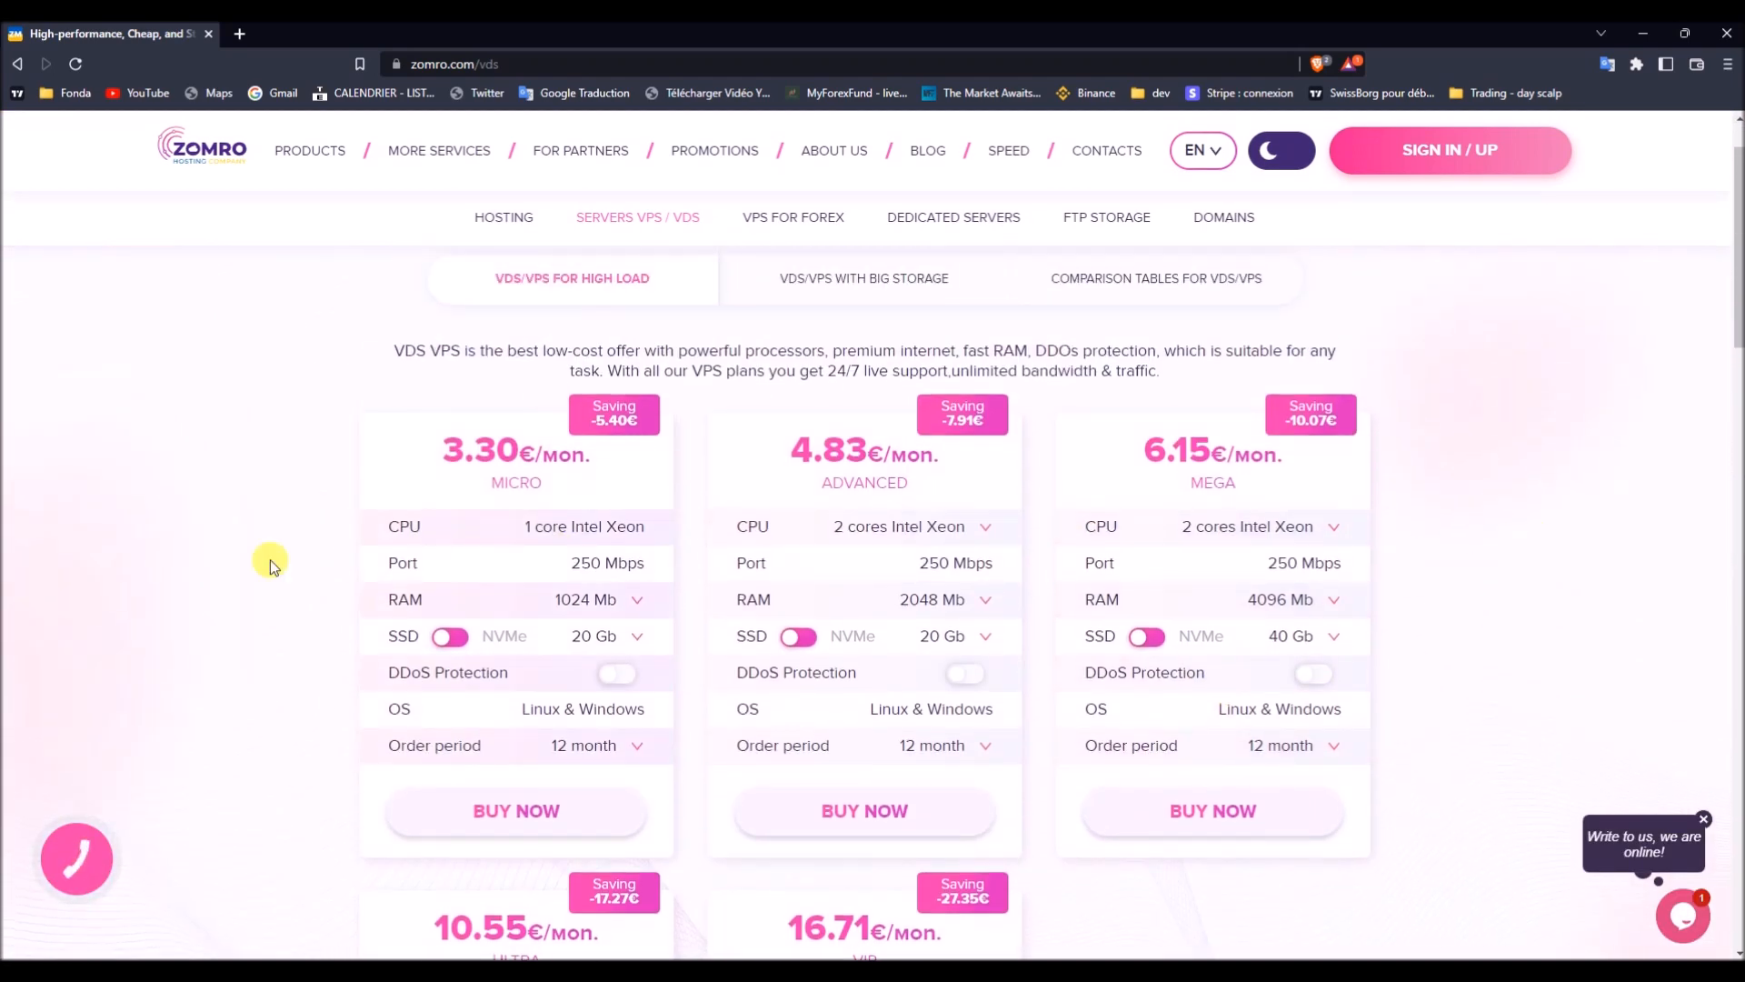
left_click_drag(427, 452, 624, 615)
left_click_drag(789, 449, 950, 702)
left_click(1429, 548)
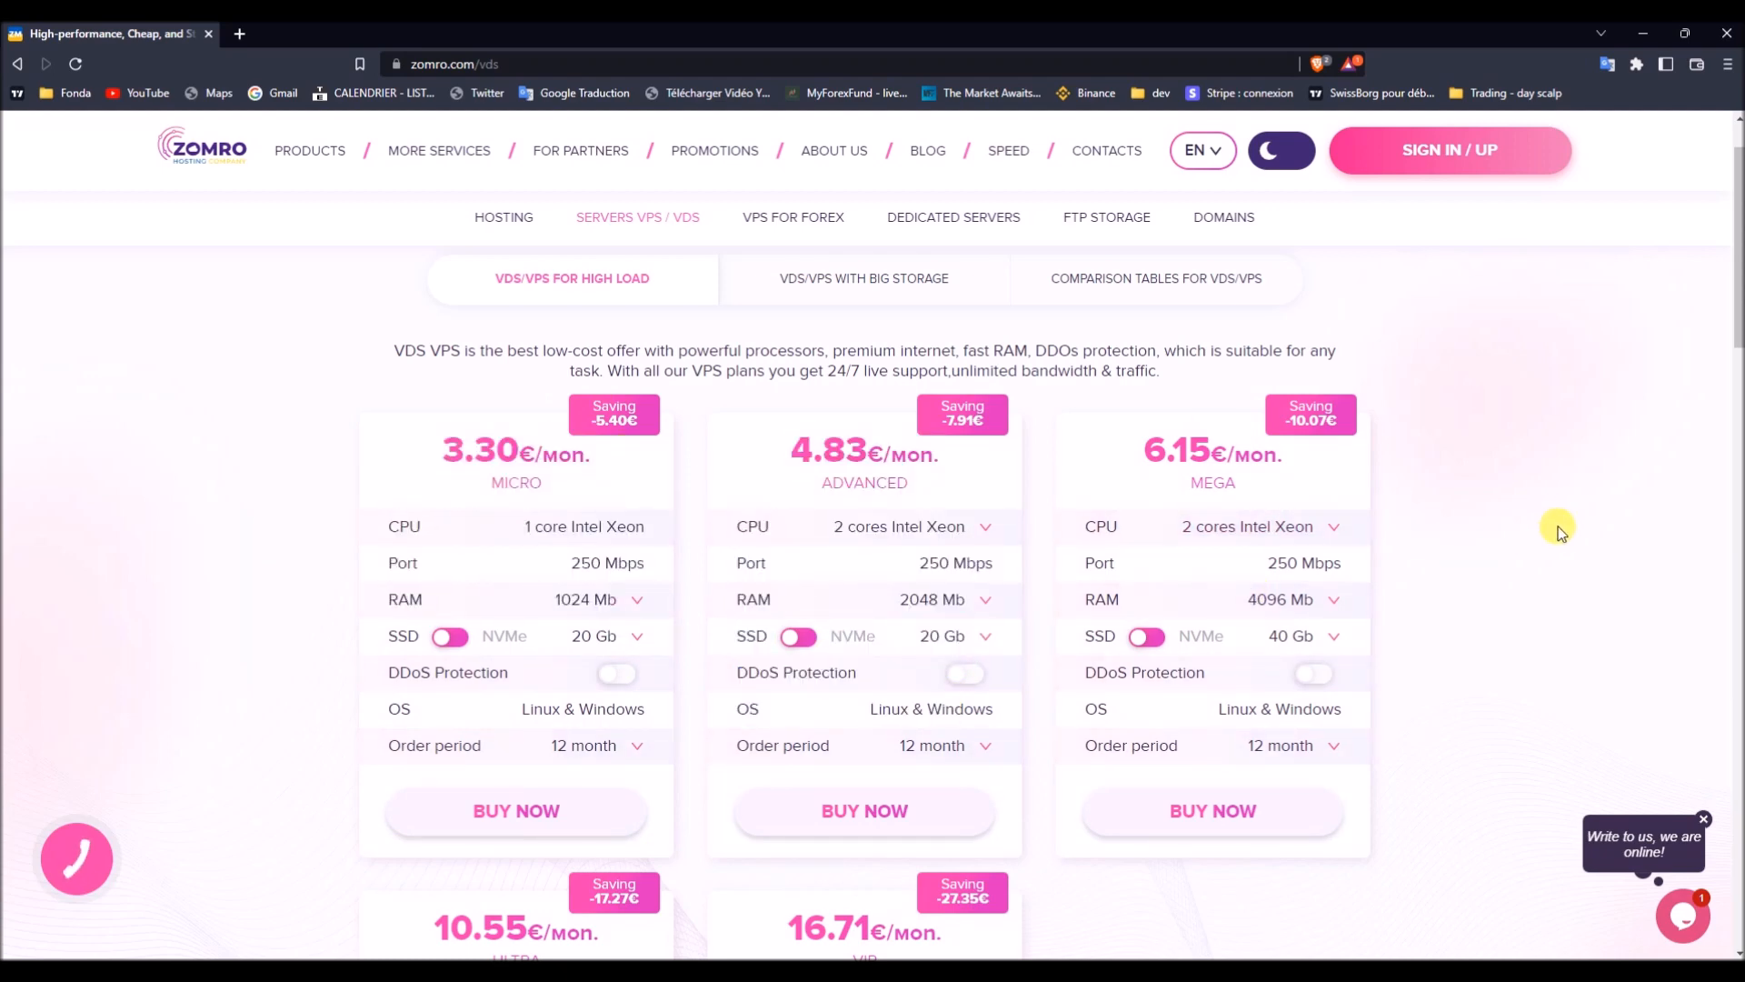
left_click_drag(1120, 447, 1320, 510)
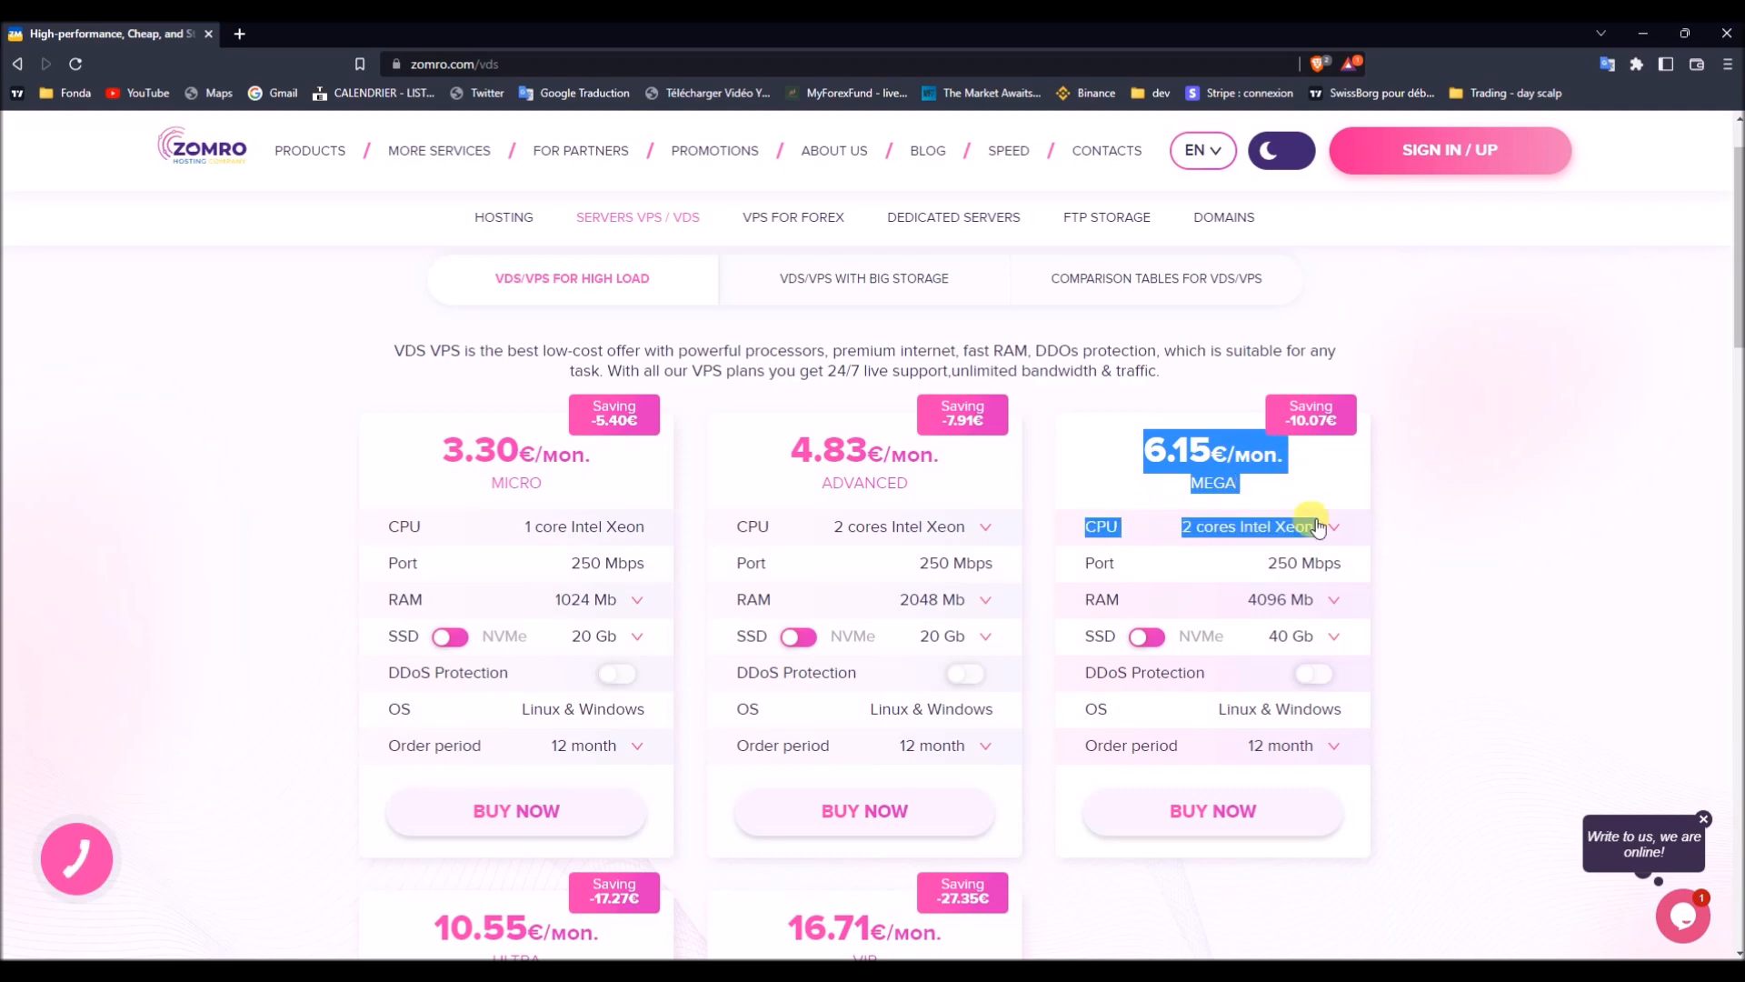
left_click(1465, 522)
scroll(1272, 479, "down", 2)
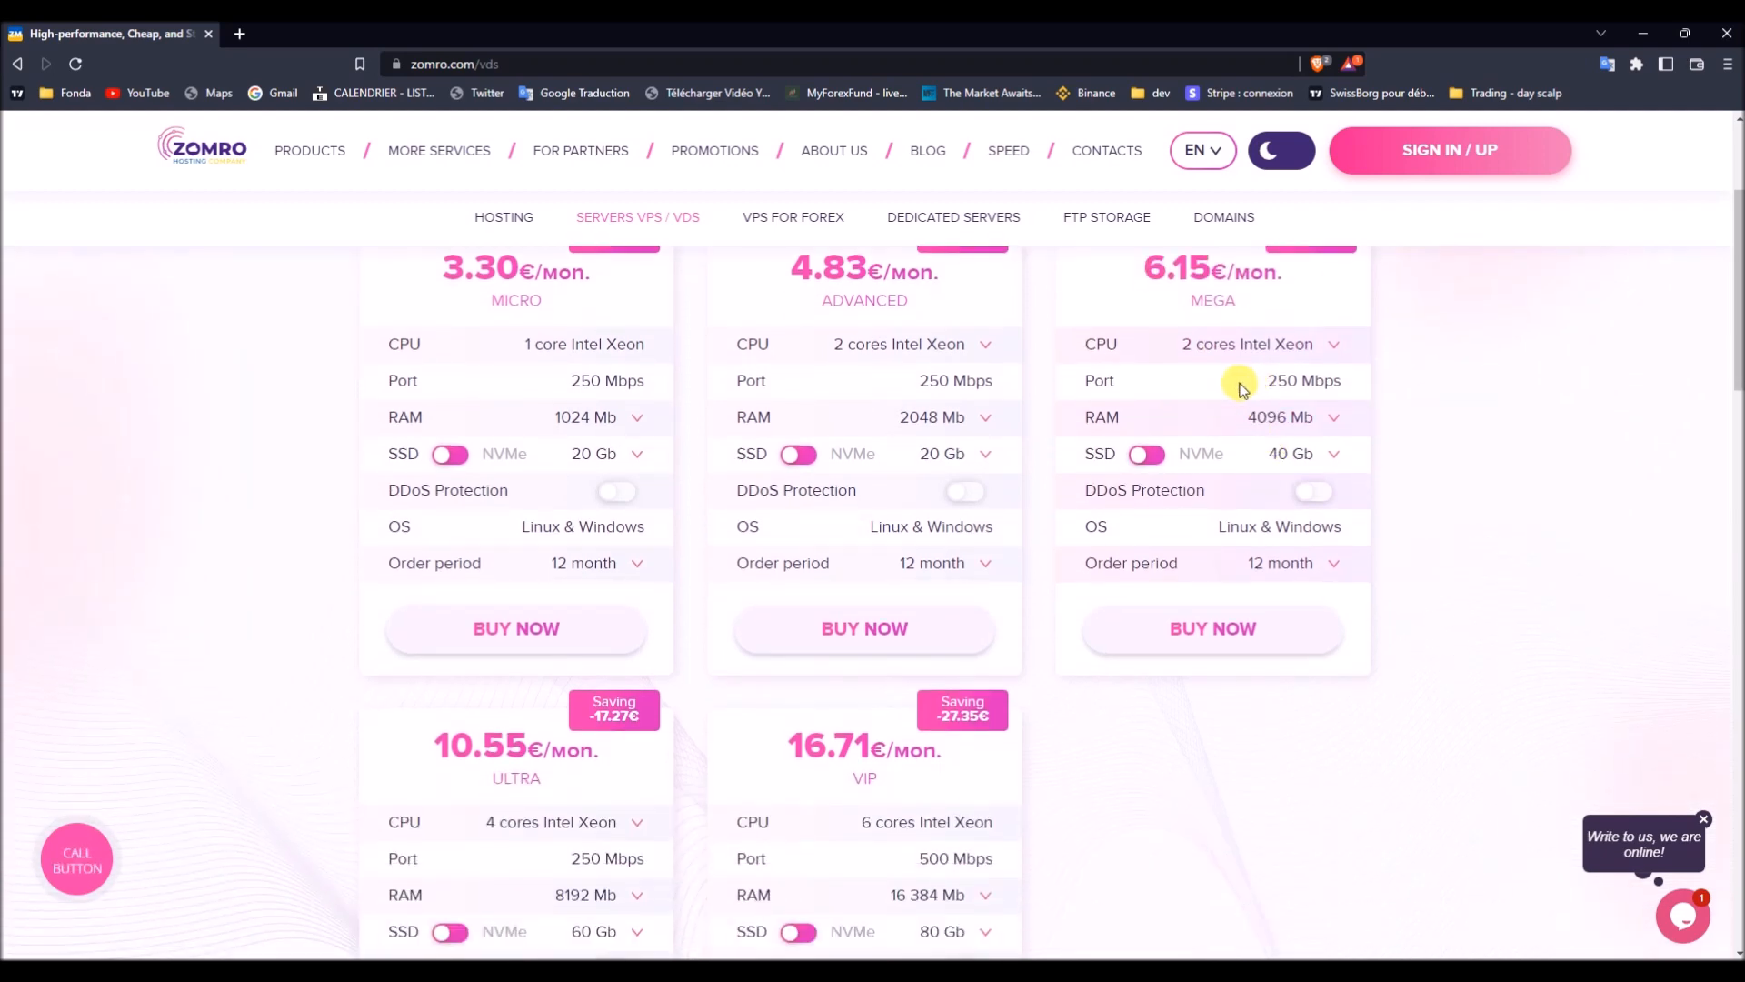
scroll(1242, 388, "up", 2)
left_click_drag(1124, 438, 1309, 487)
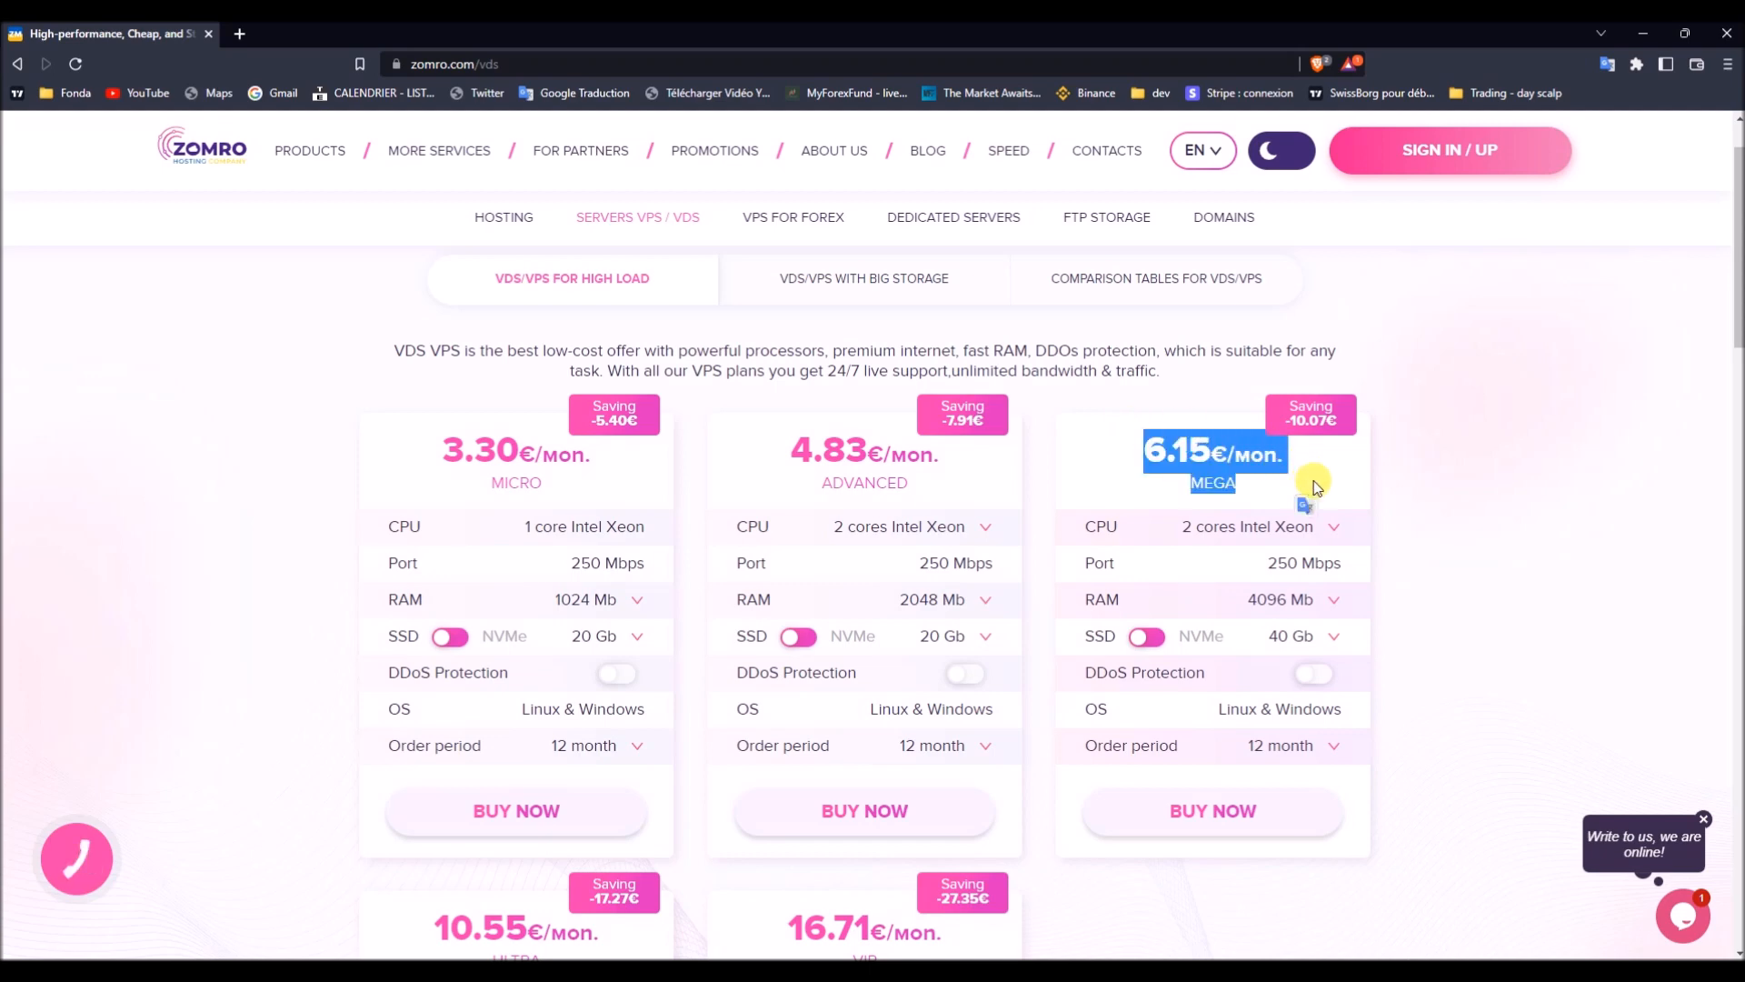
scroll(1492, 467, "down", 6)
scroll(1400, 472, "up", 6)
scroll(1100, 453, "down", 4)
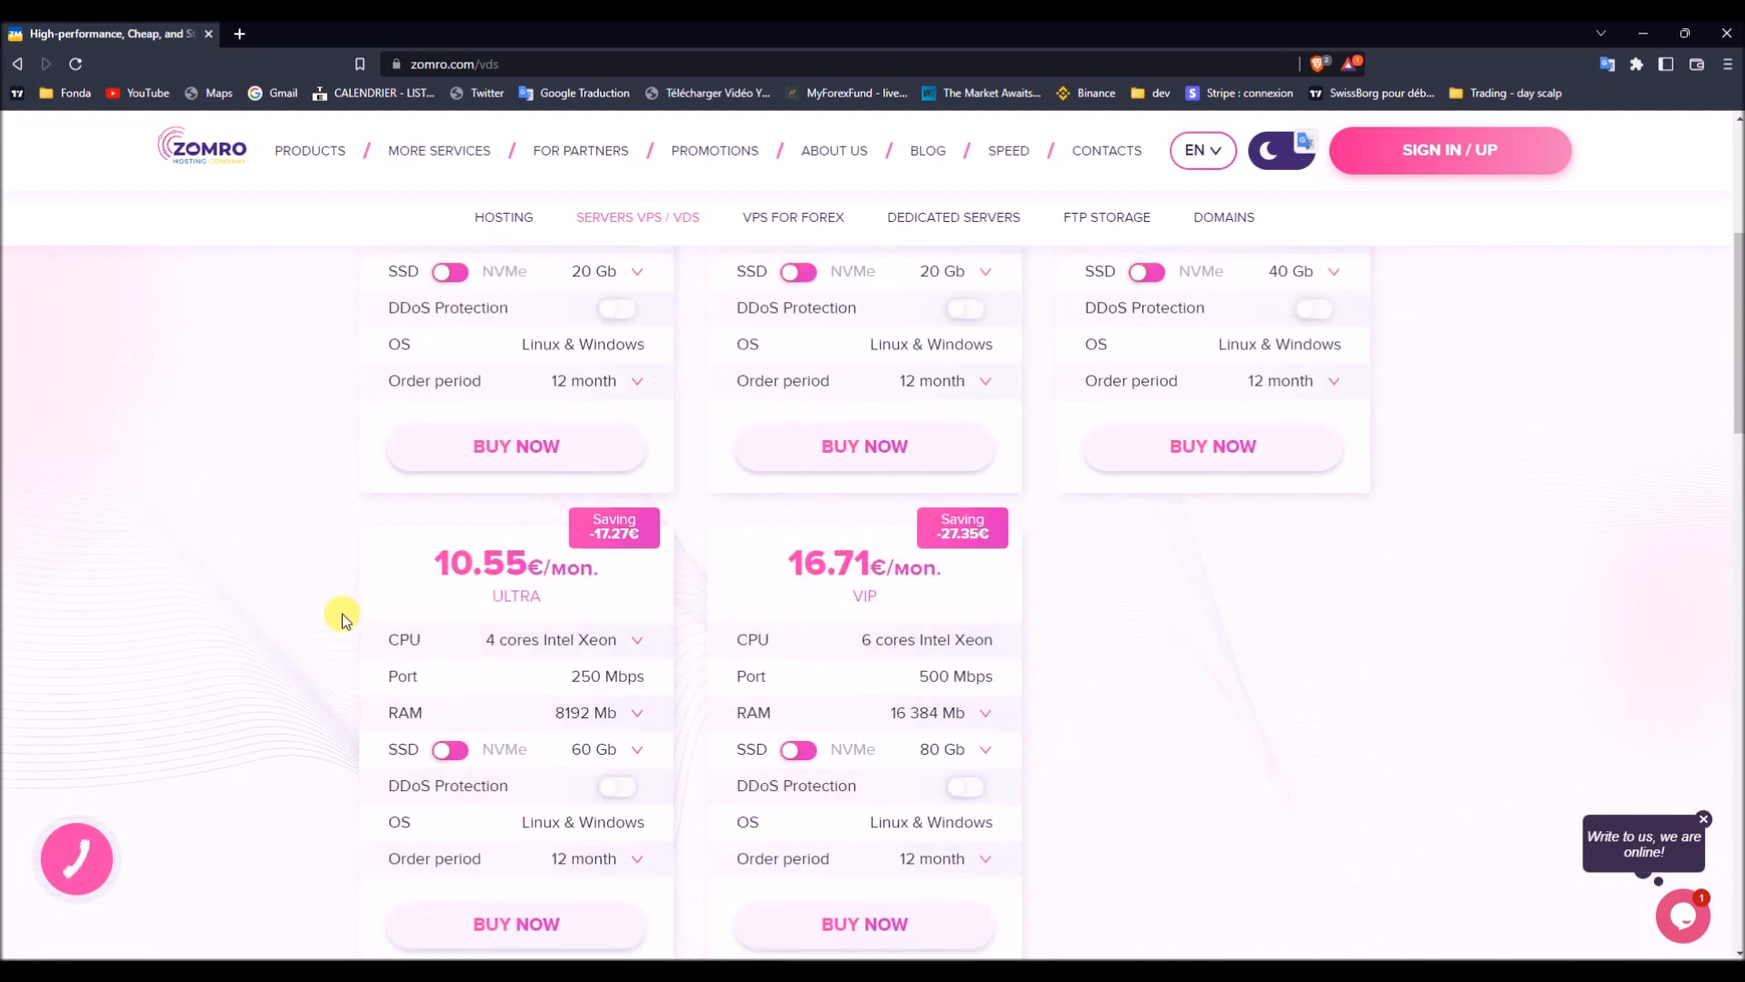
scroll(1307, 680, "up", 4)
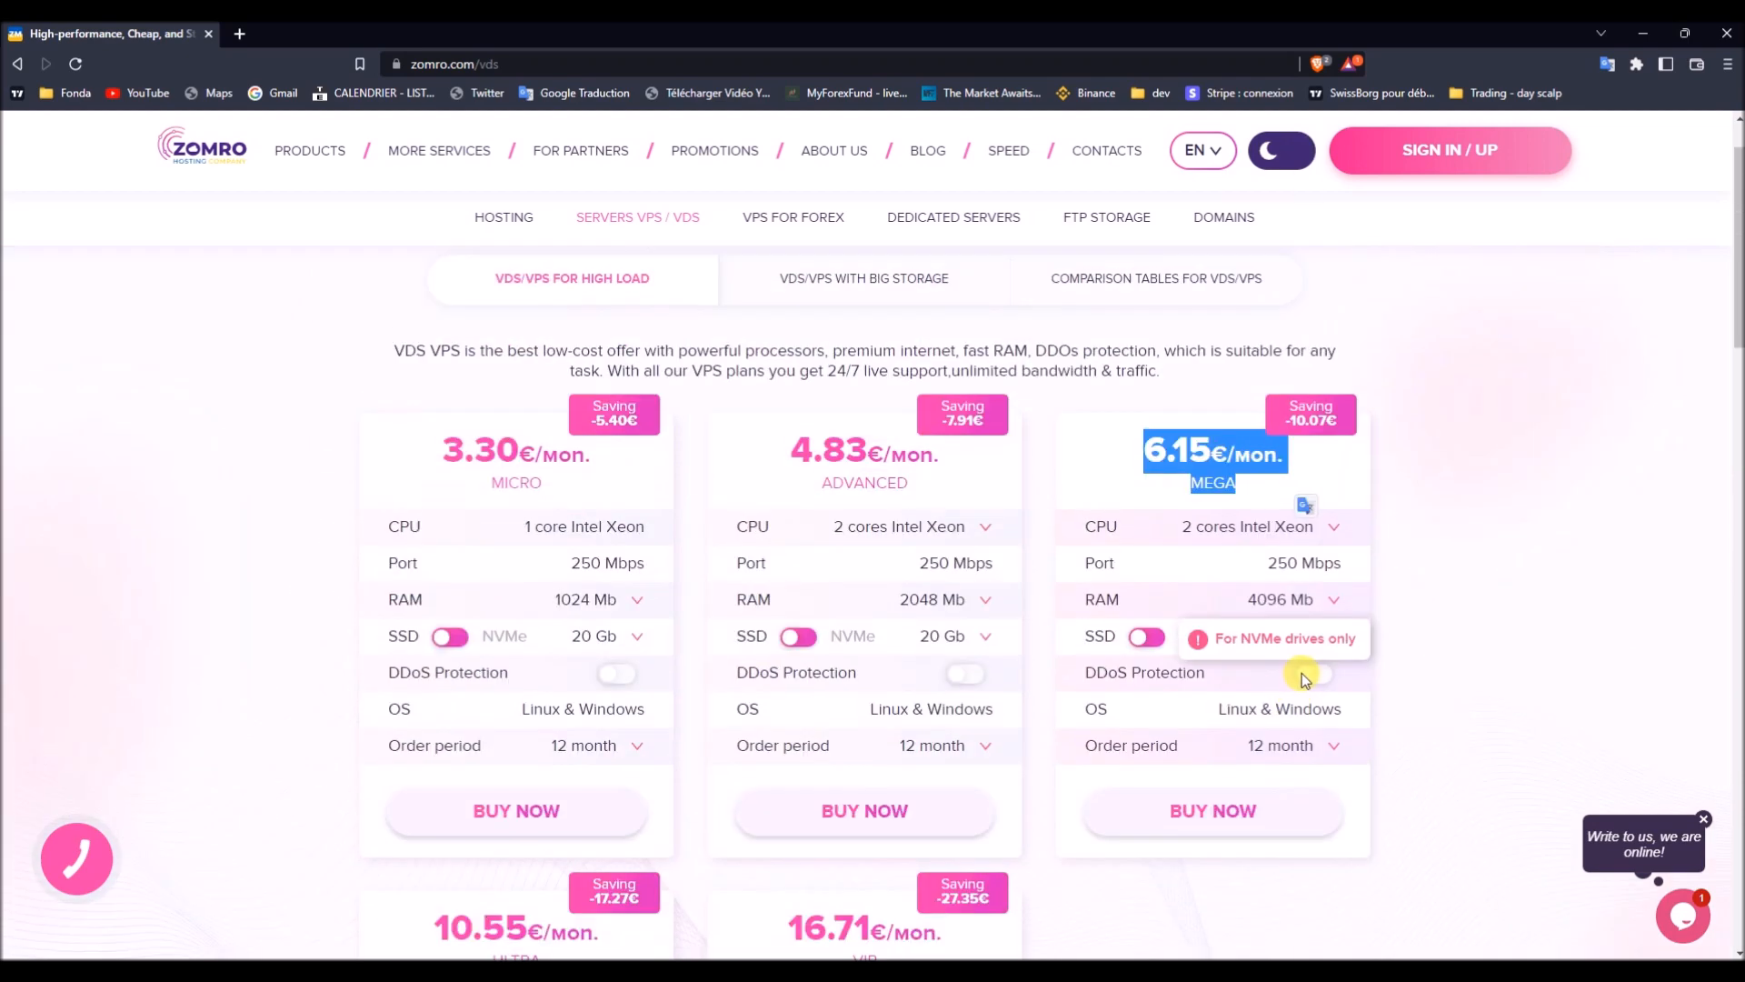
left_click(1194, 503)
double_click(1214, 499)
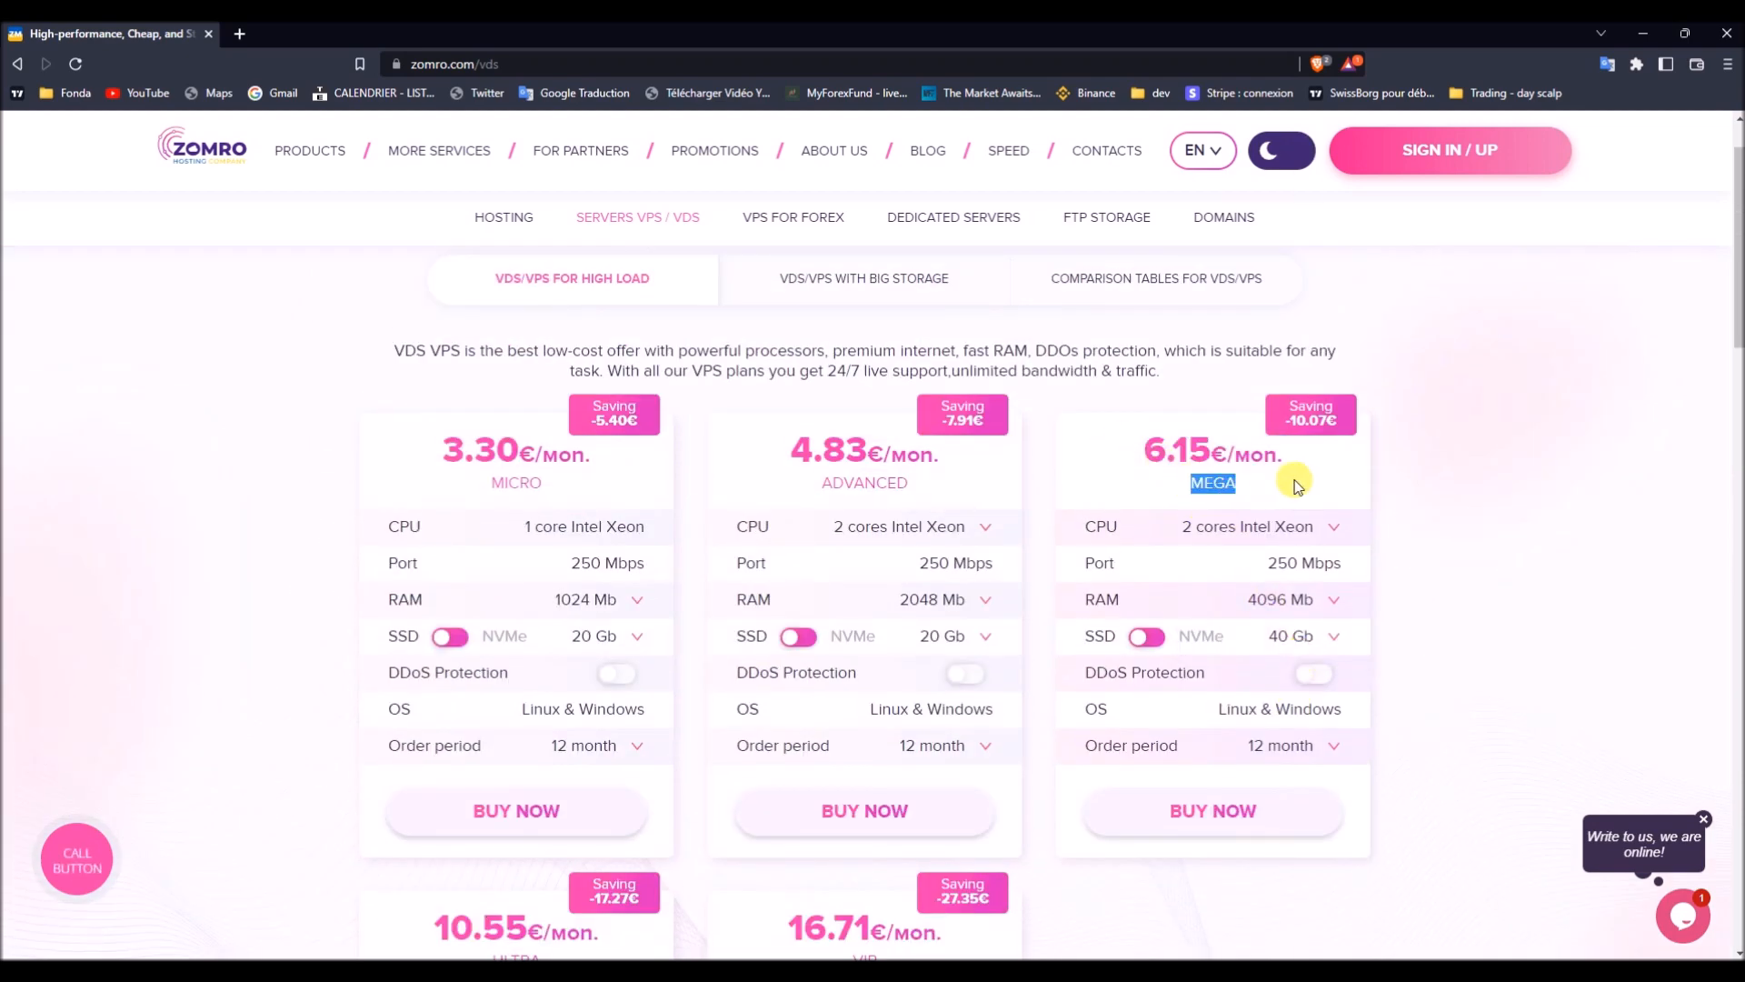
Review the Ultra VPS plan and proceed to buy it, opening the client dashboard.
scroll(1449, 457, "down", 1)
scroll(1447, 466, "down", 2)
left_click_drag(429, 658, 628, 677)
left_click(627, 677)
double_click(518, 682)
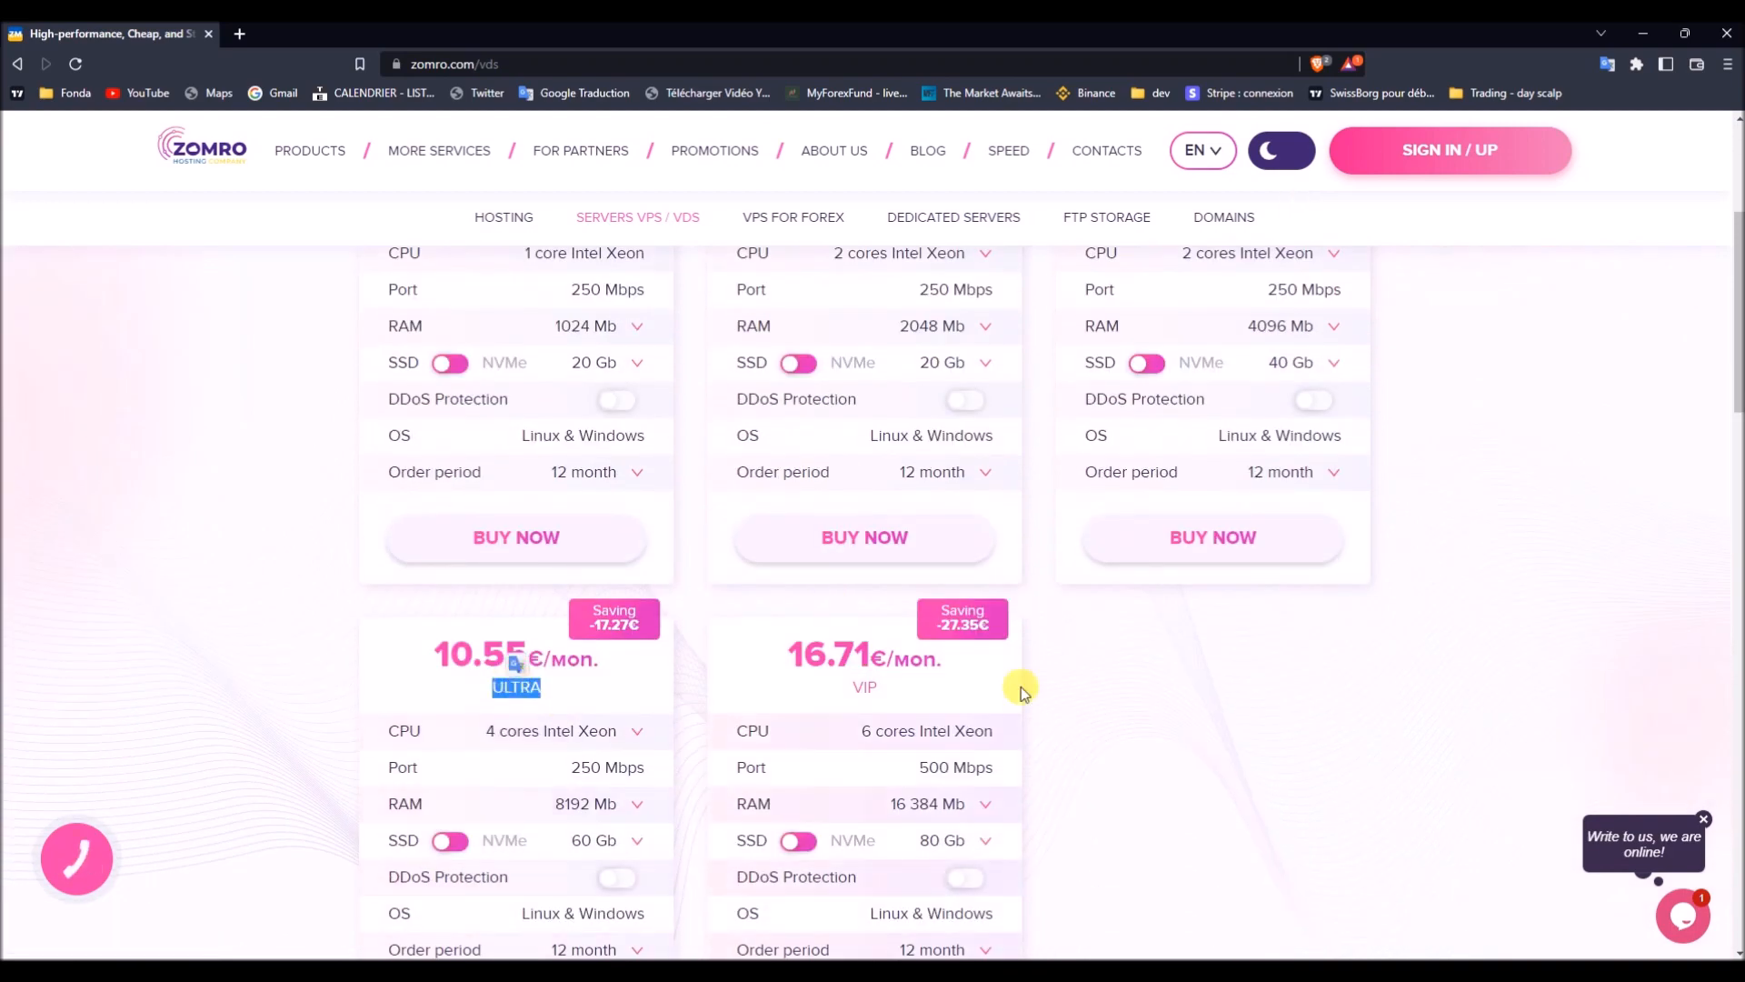
scroll(1022, 686, "up", 3)
scroll(777, 782, "down", 8)
left_click(519, 467)
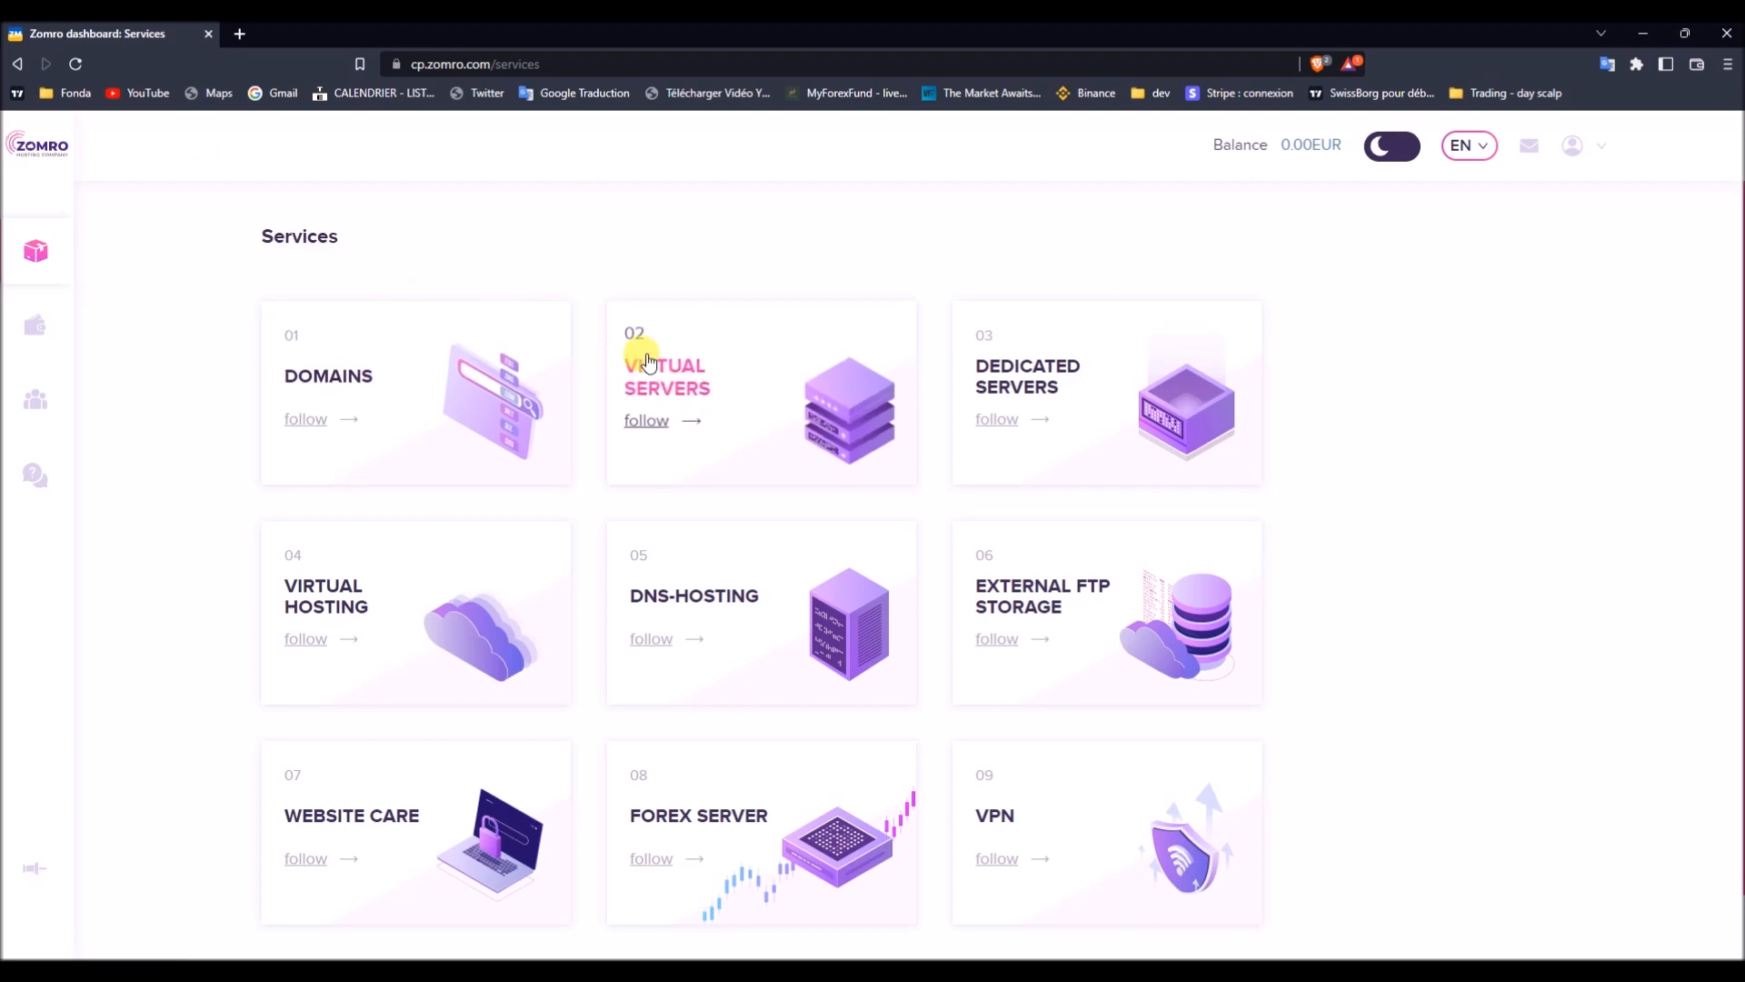
Open the Virtual Servers service and start ordering a new VDS/VPS server.
left_click(711, 376)
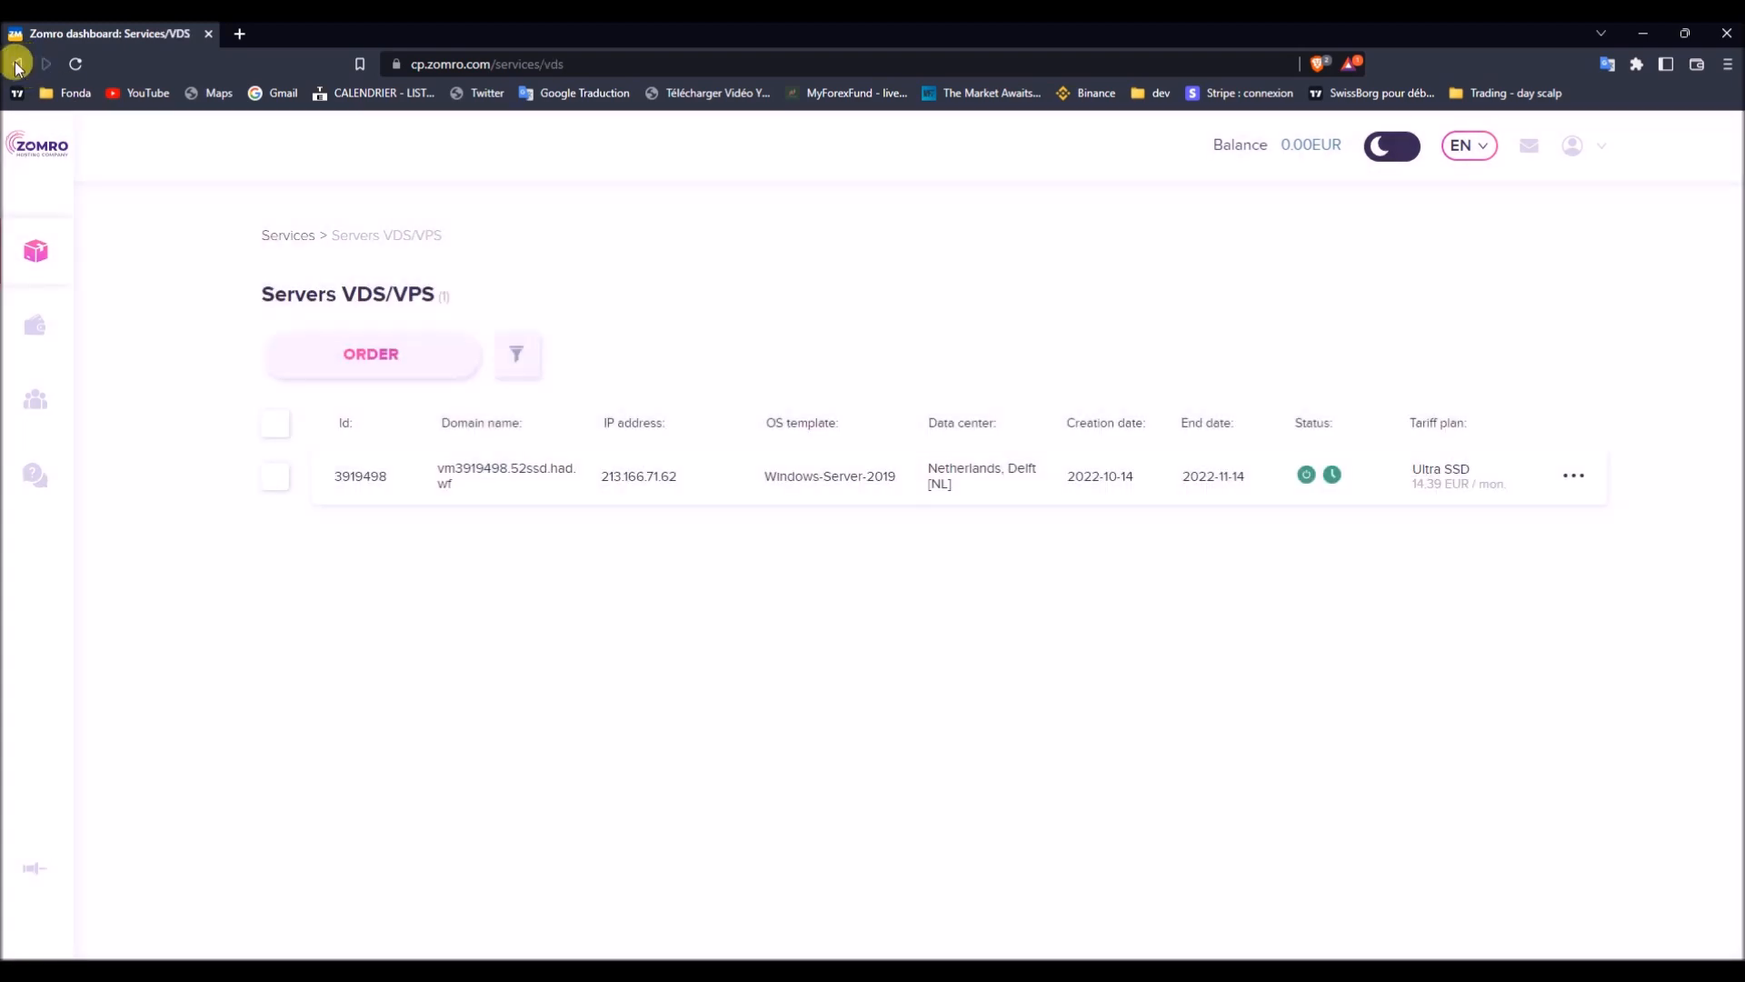
left_click(17, 64)
left_click(813, 457)
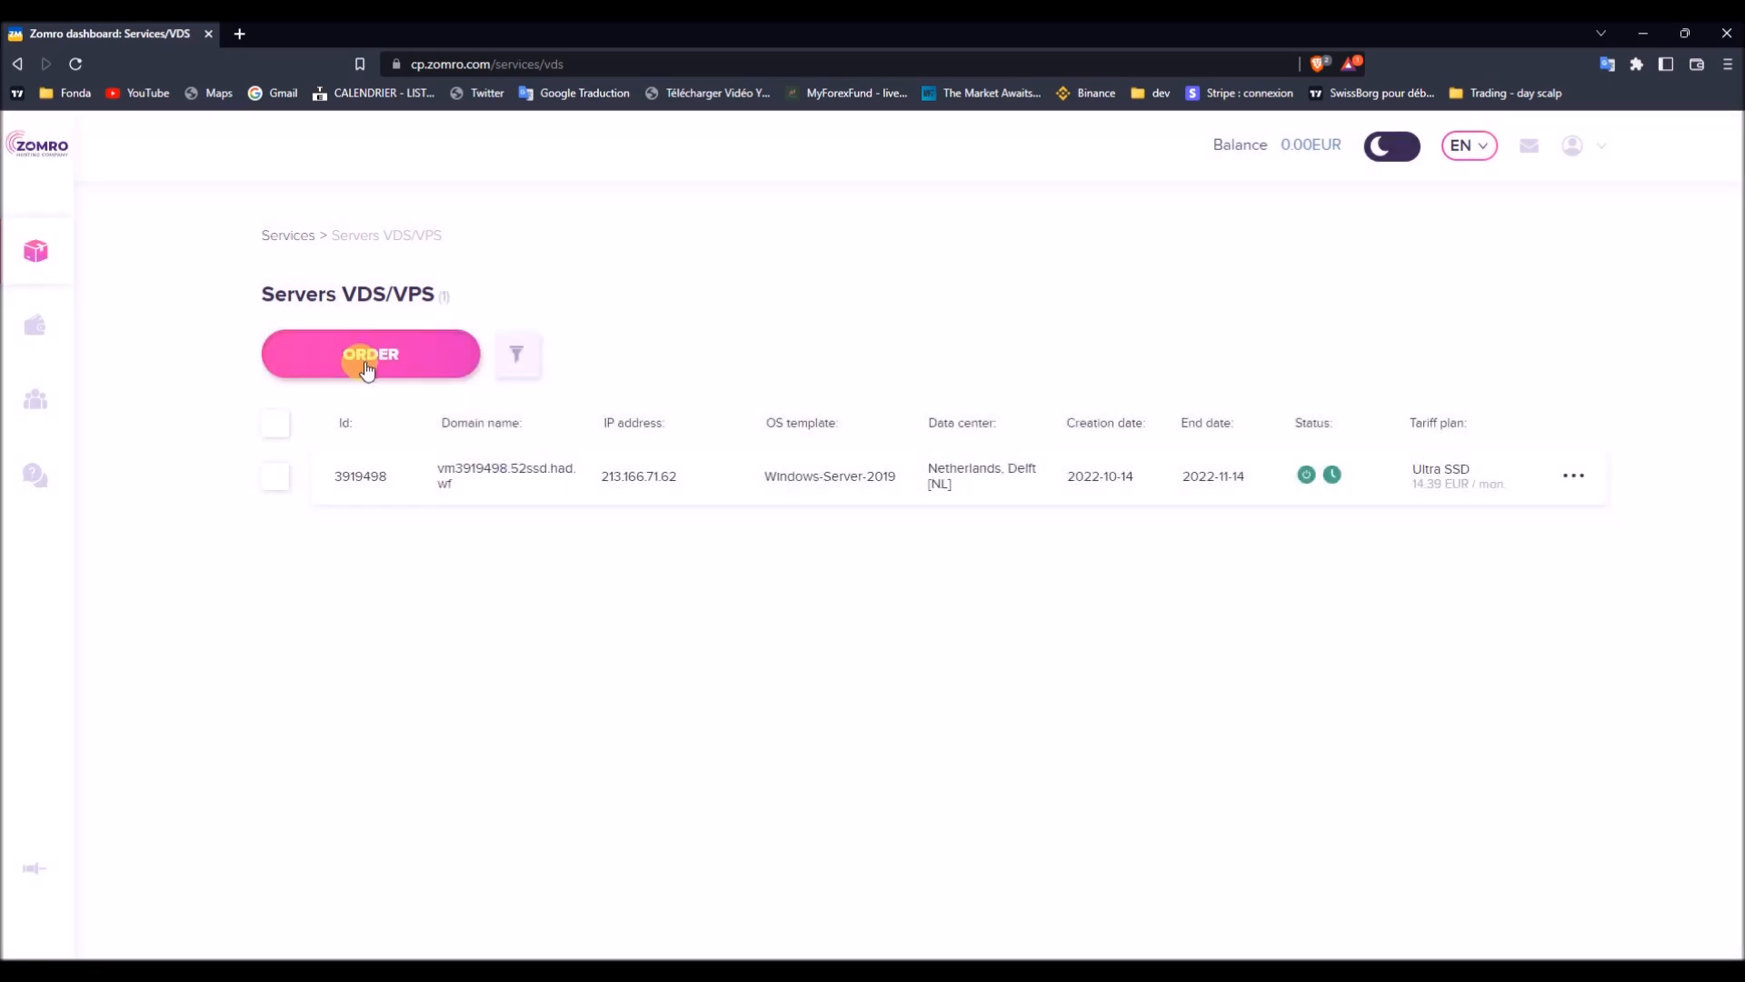
left_click(366, 368)
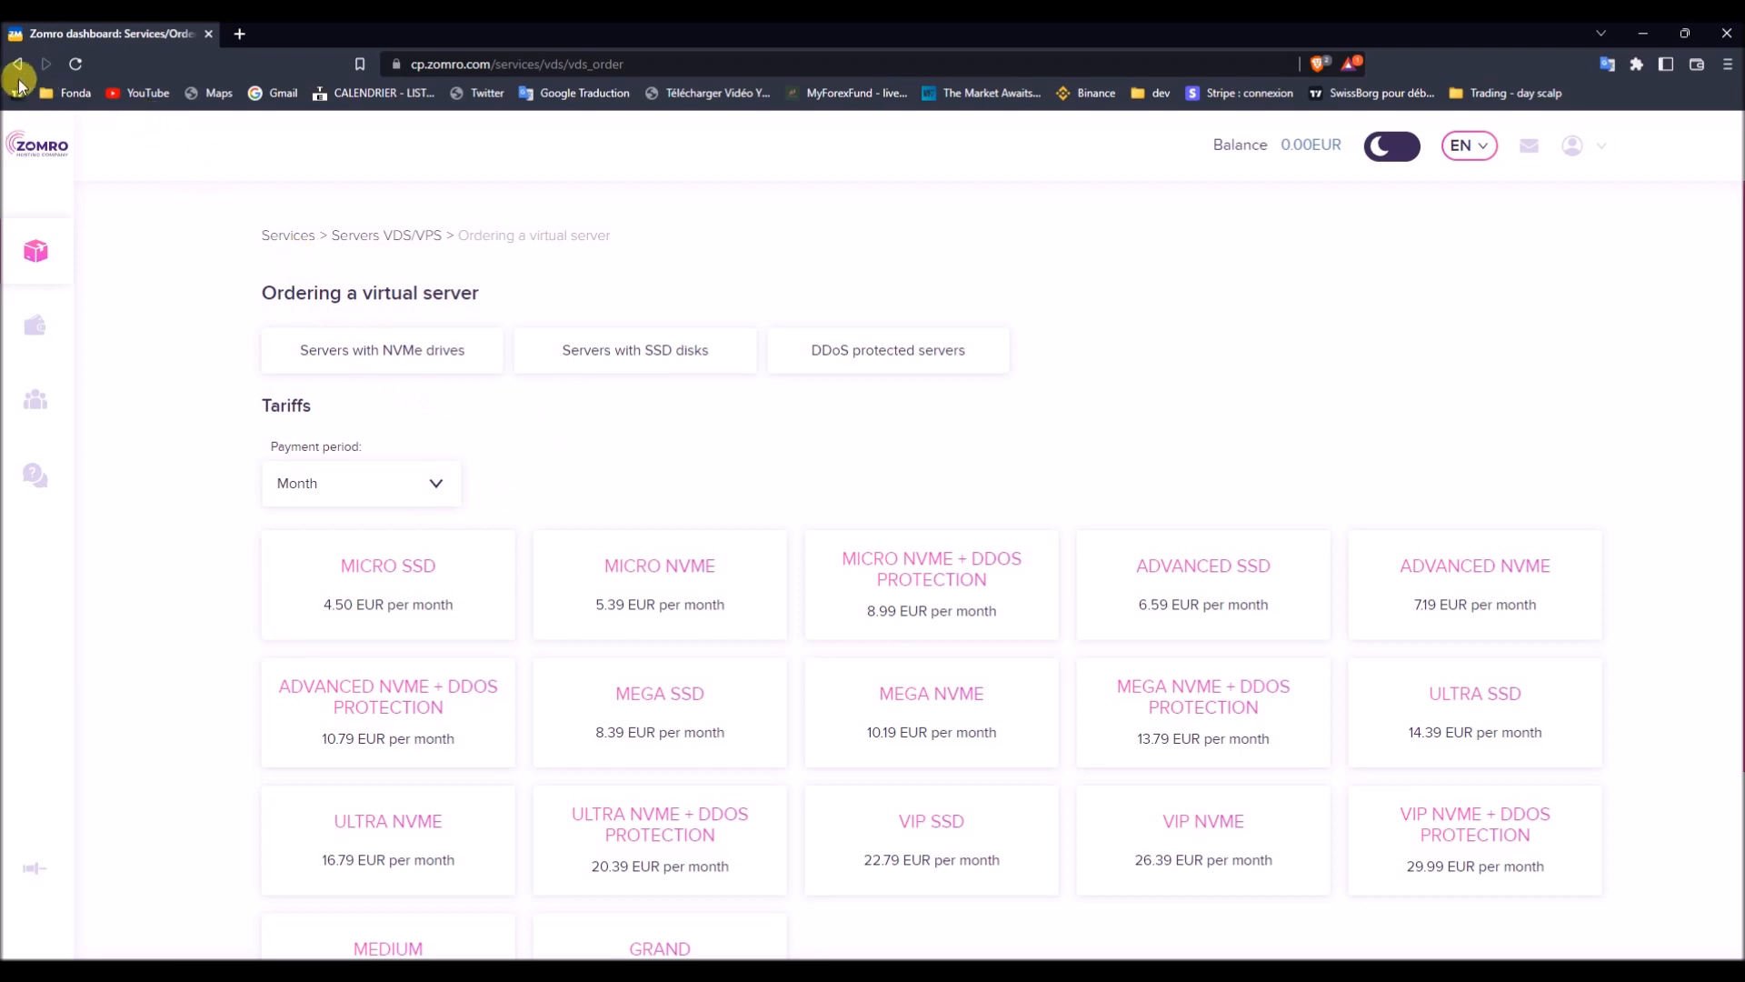
left_click(19, 66)
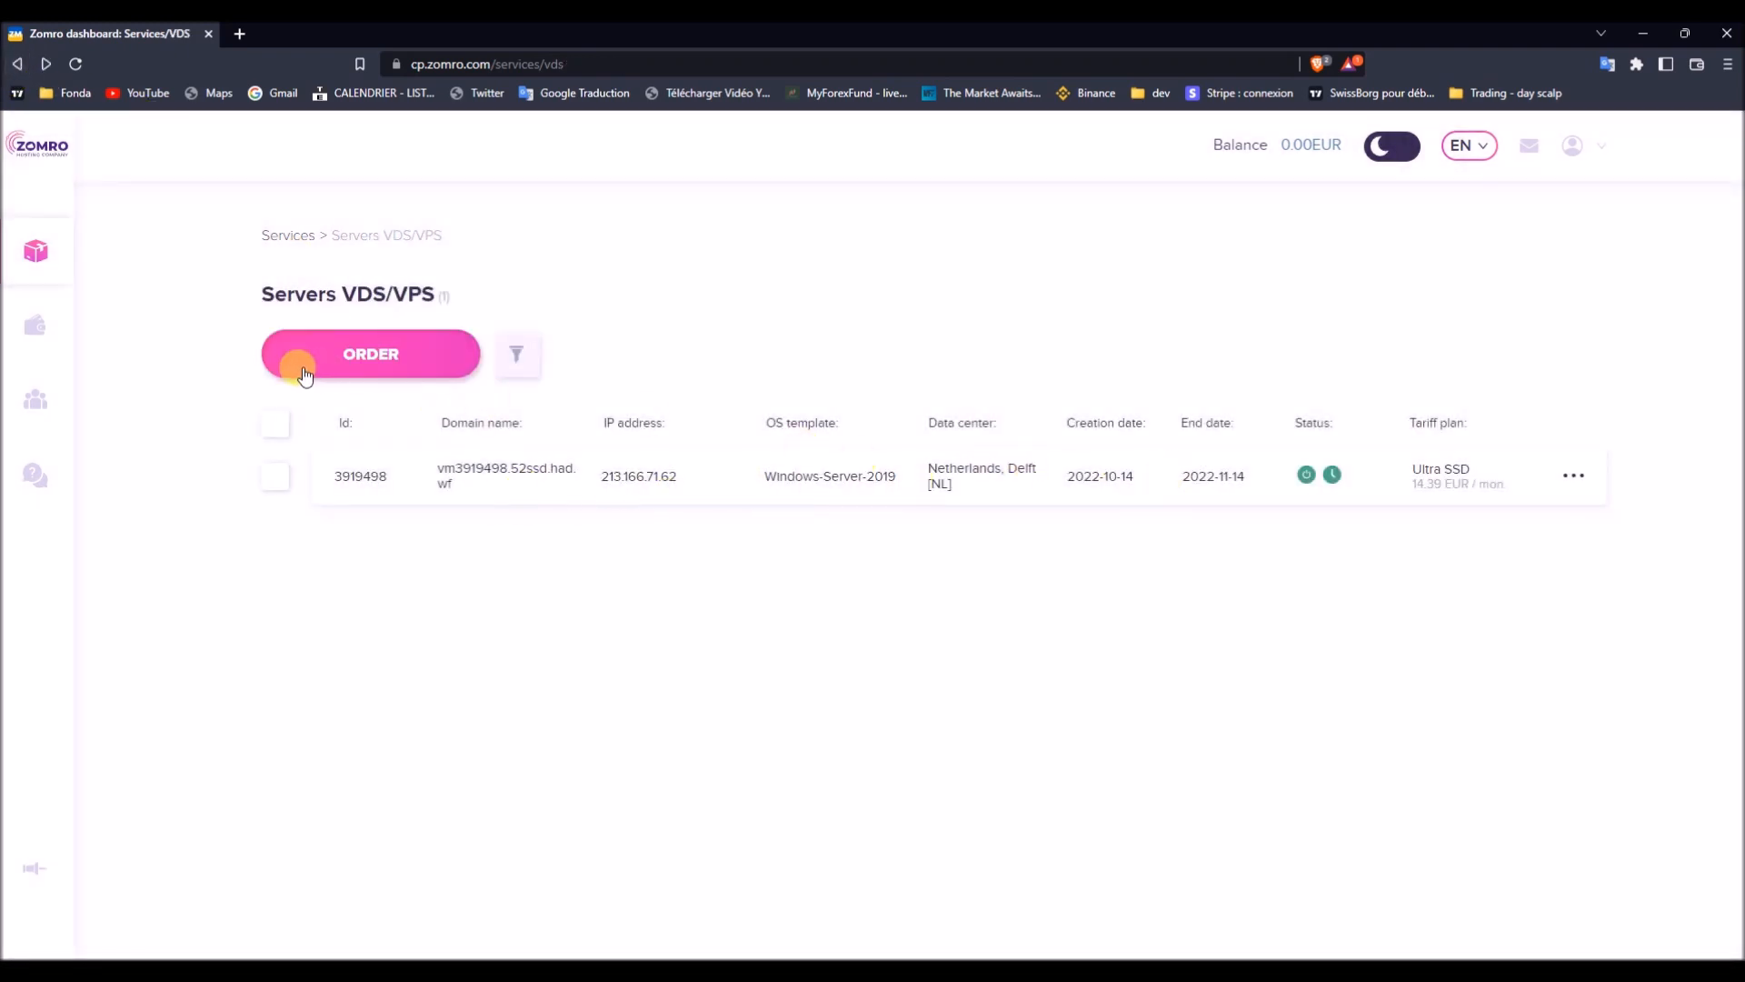
left_click(400, 368)
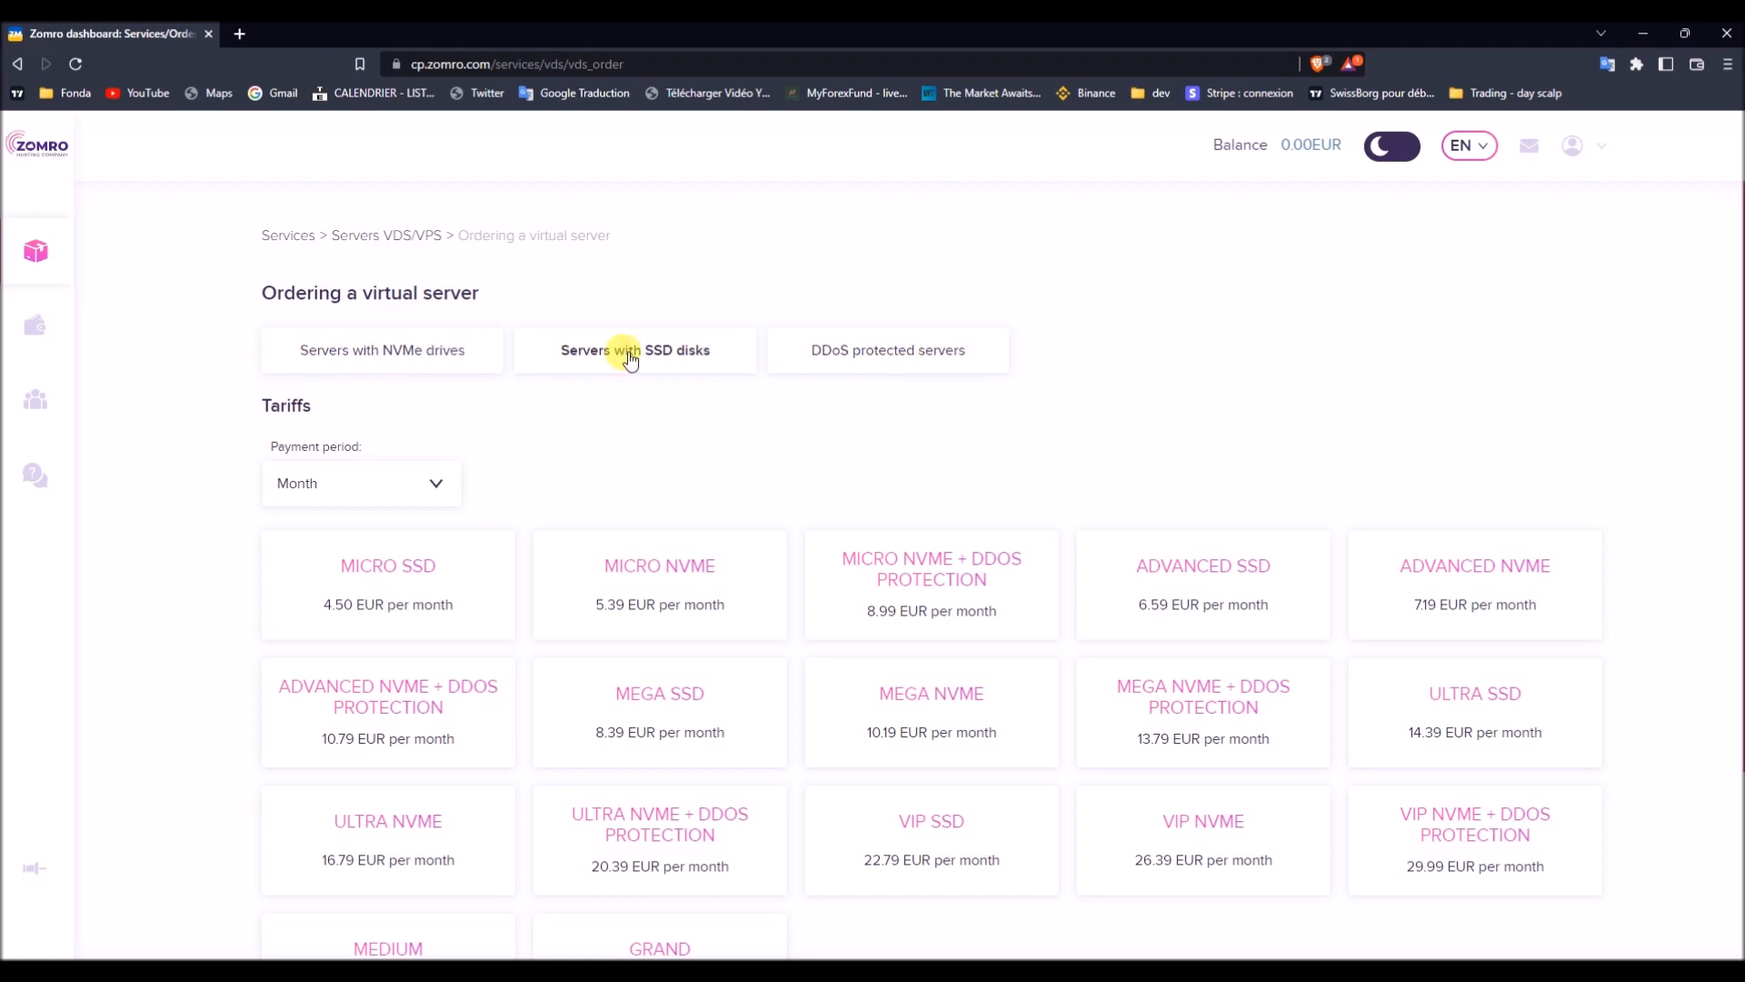
Select the Ultra SSD tariff with monthly payment for the new virtual server.
scroll(627, 470, "down", 2)
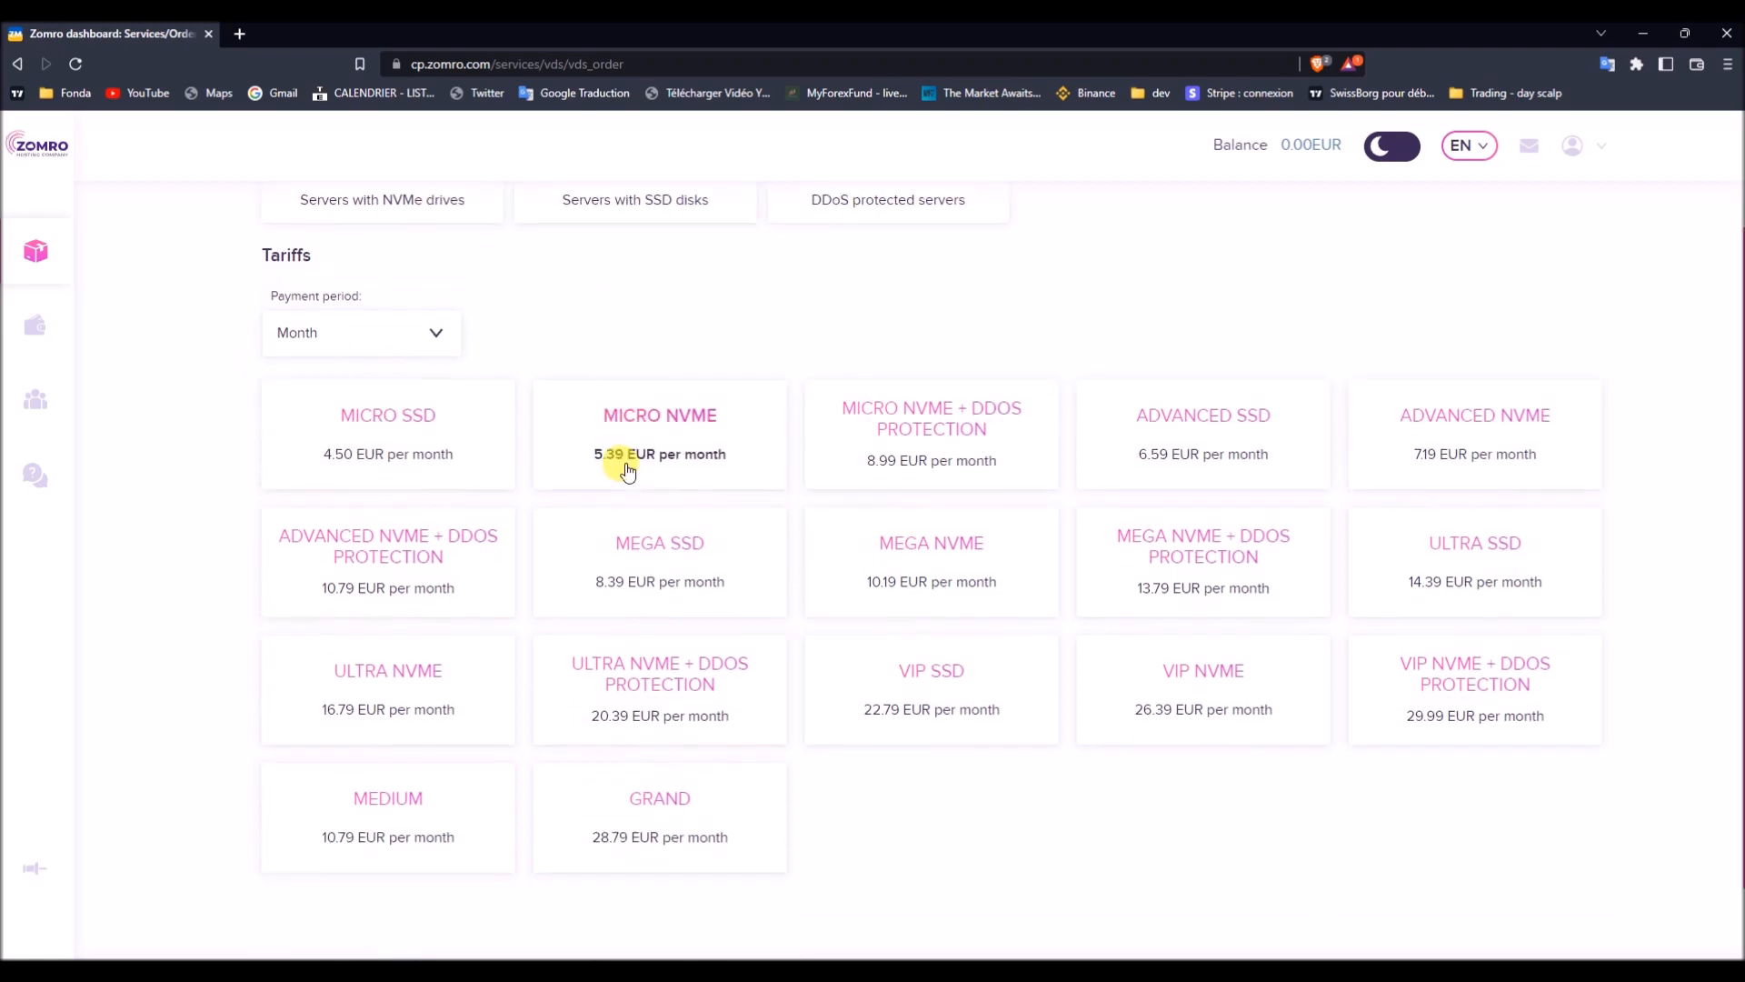
scroll(627, 470, "down", 1)
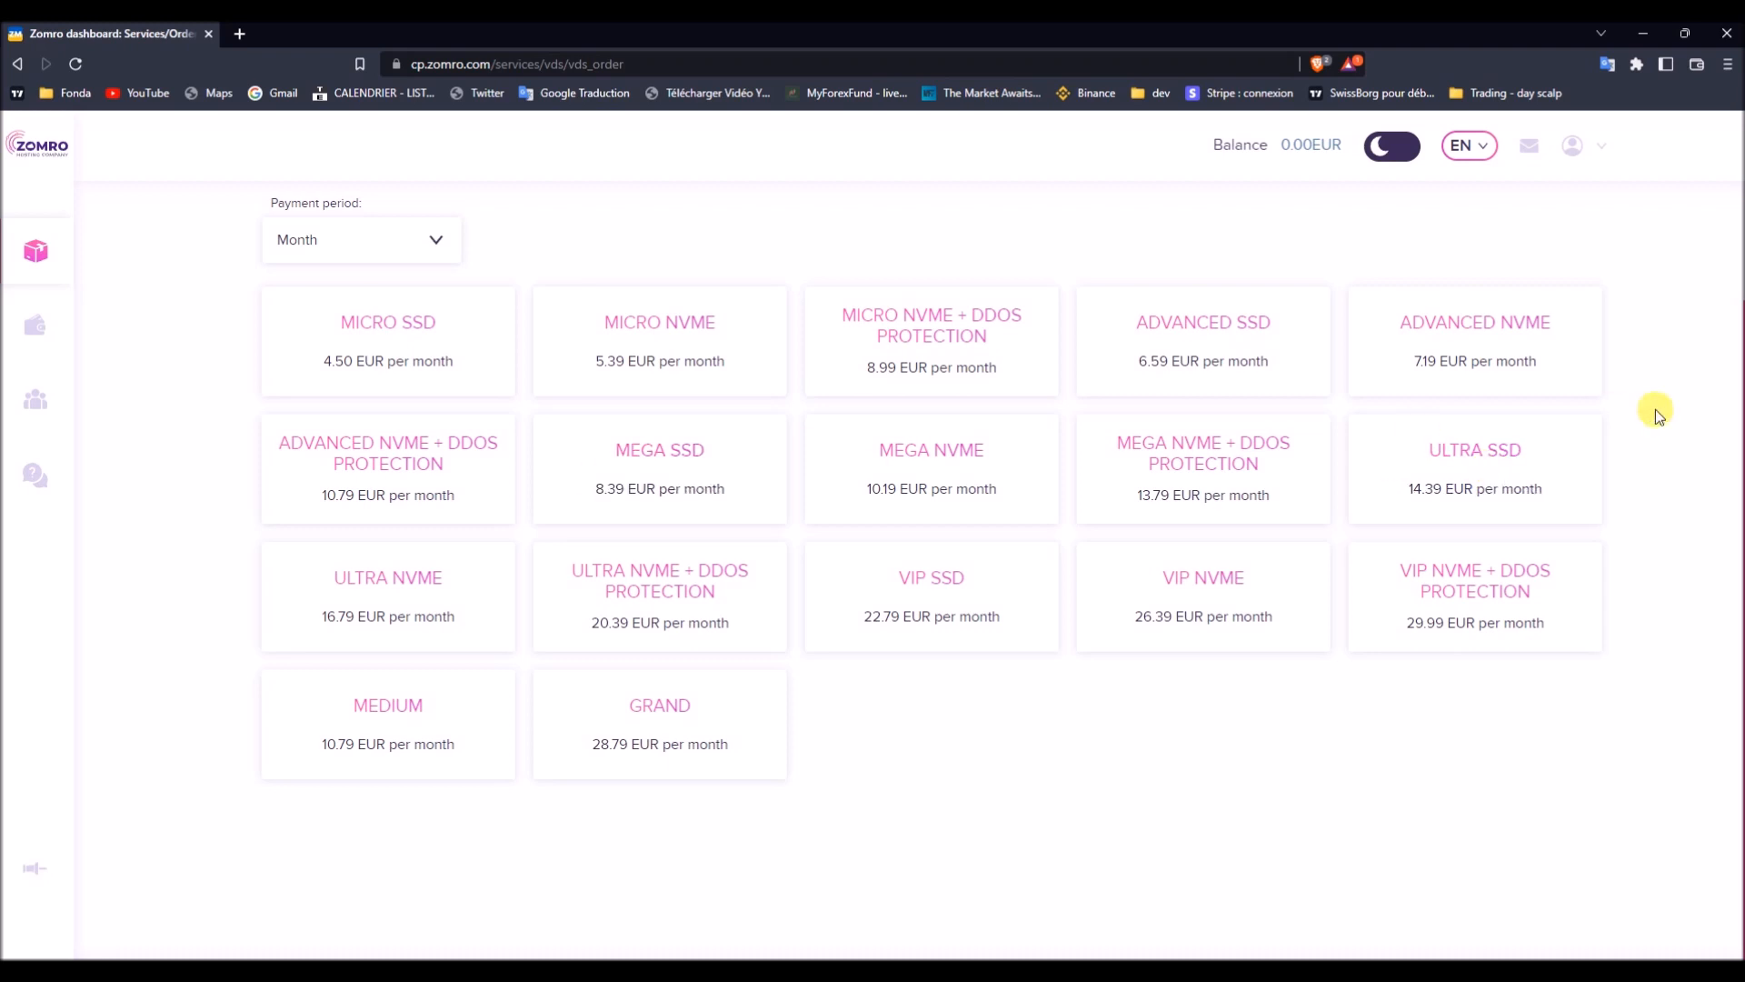
left_click(1498, 448)
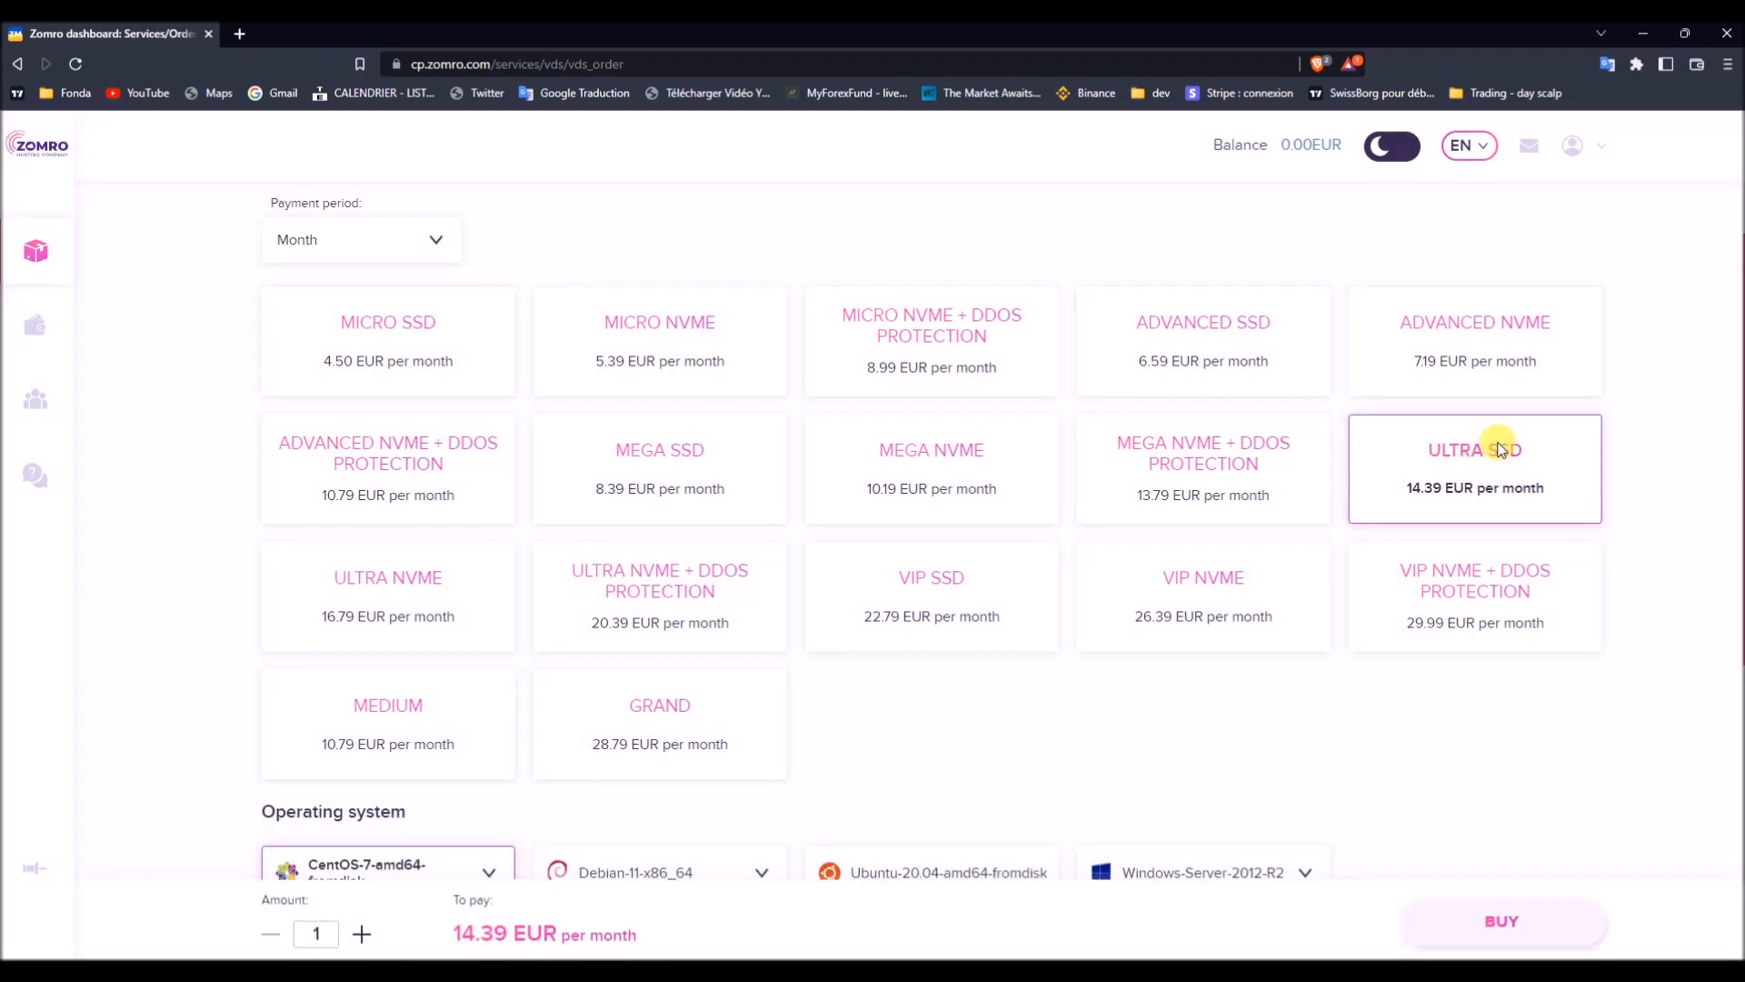
Choose Windows-Server-2019 as the operating system for the ordered server.
scroll(1099, 495, "down", 4)
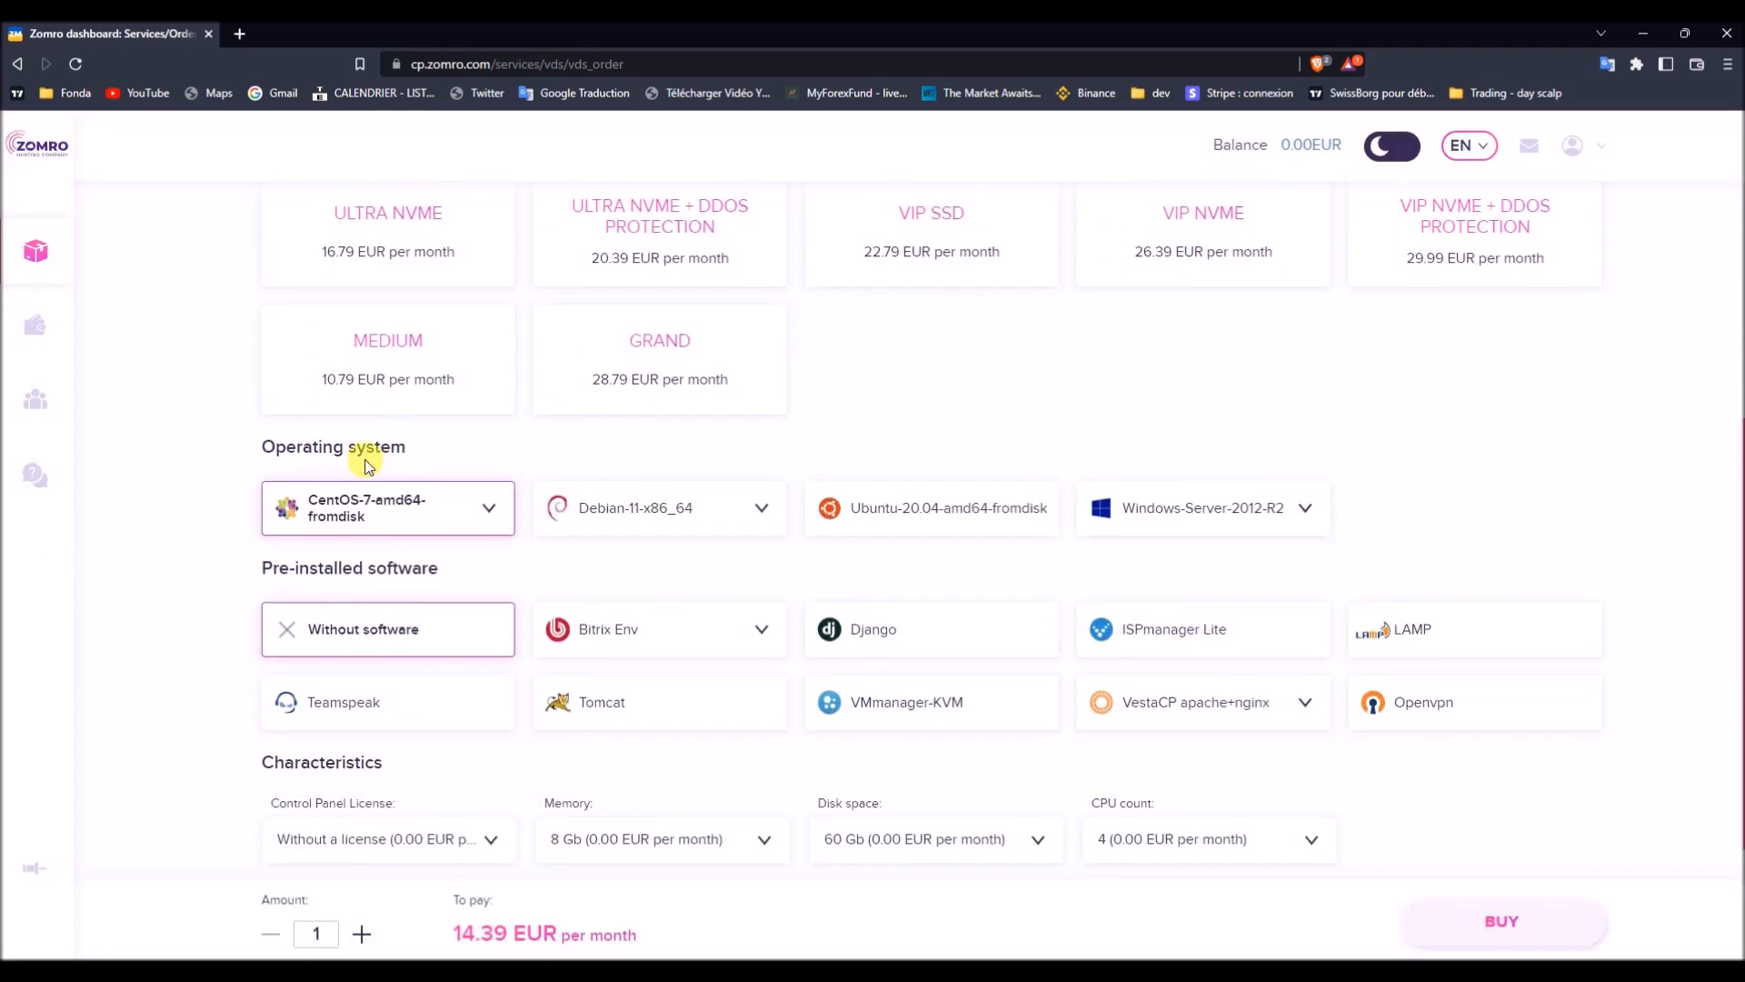
left_click_drag(254, 449, 440, 444)
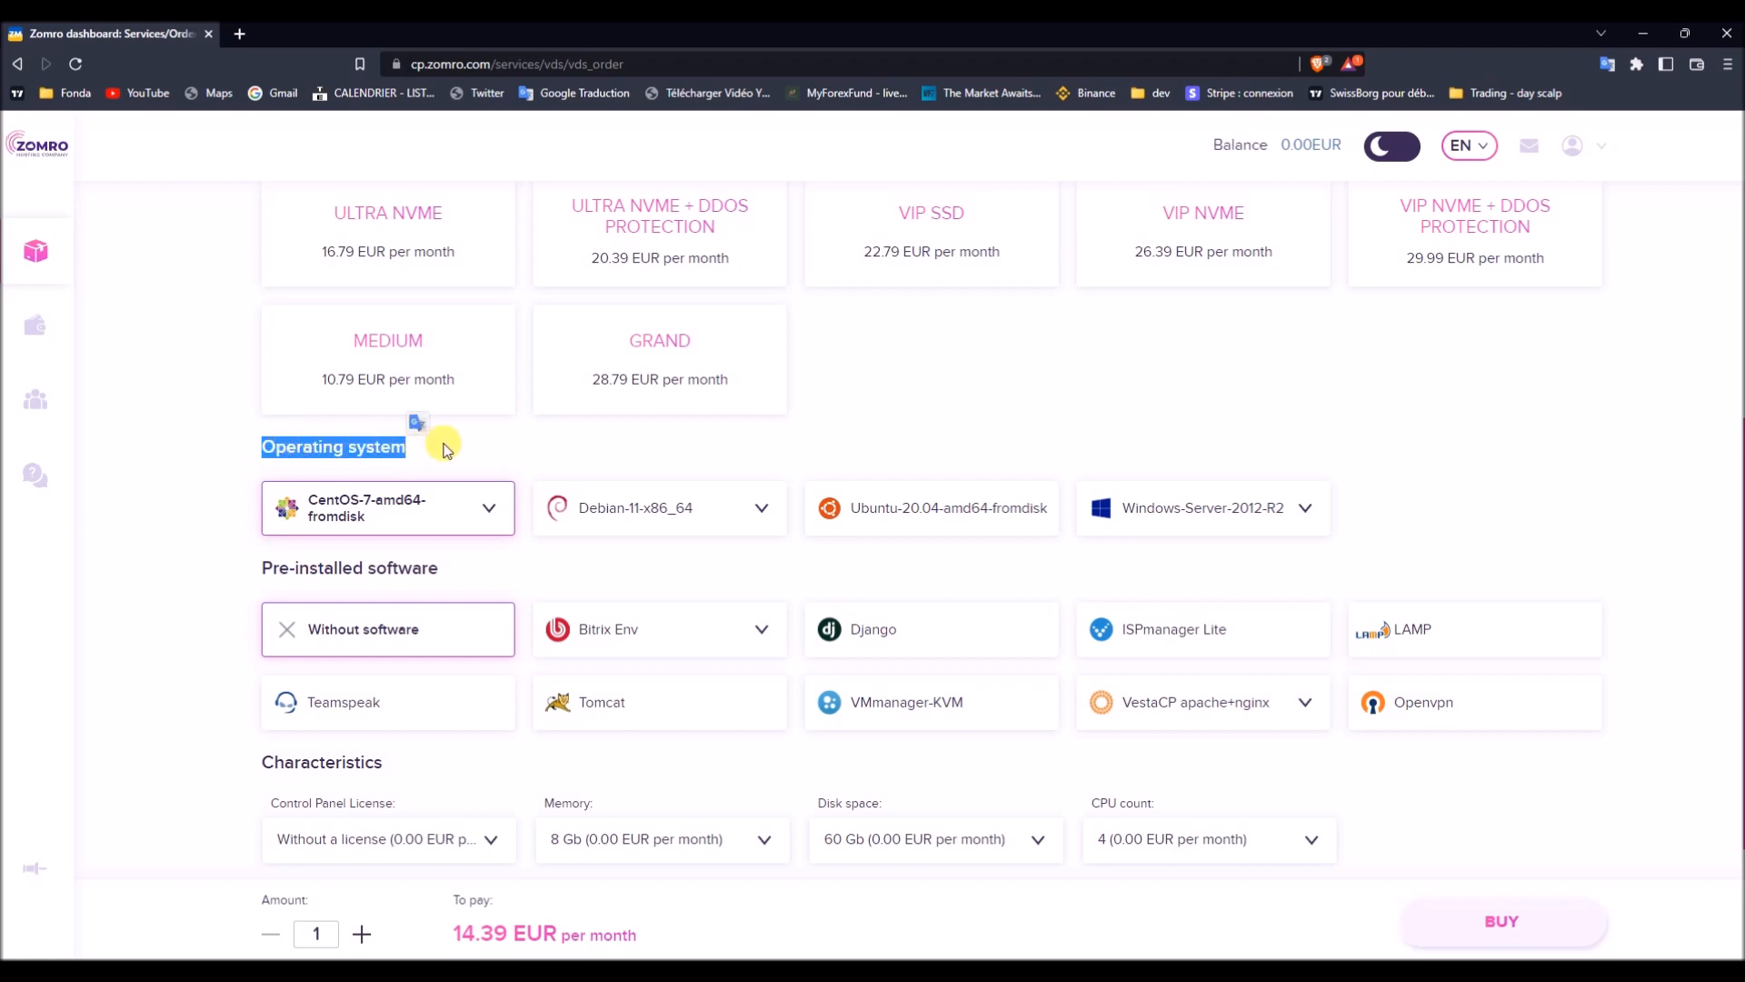
left_click(1253, 520)
left_click(1218, 505)
left_click(1239, 502)
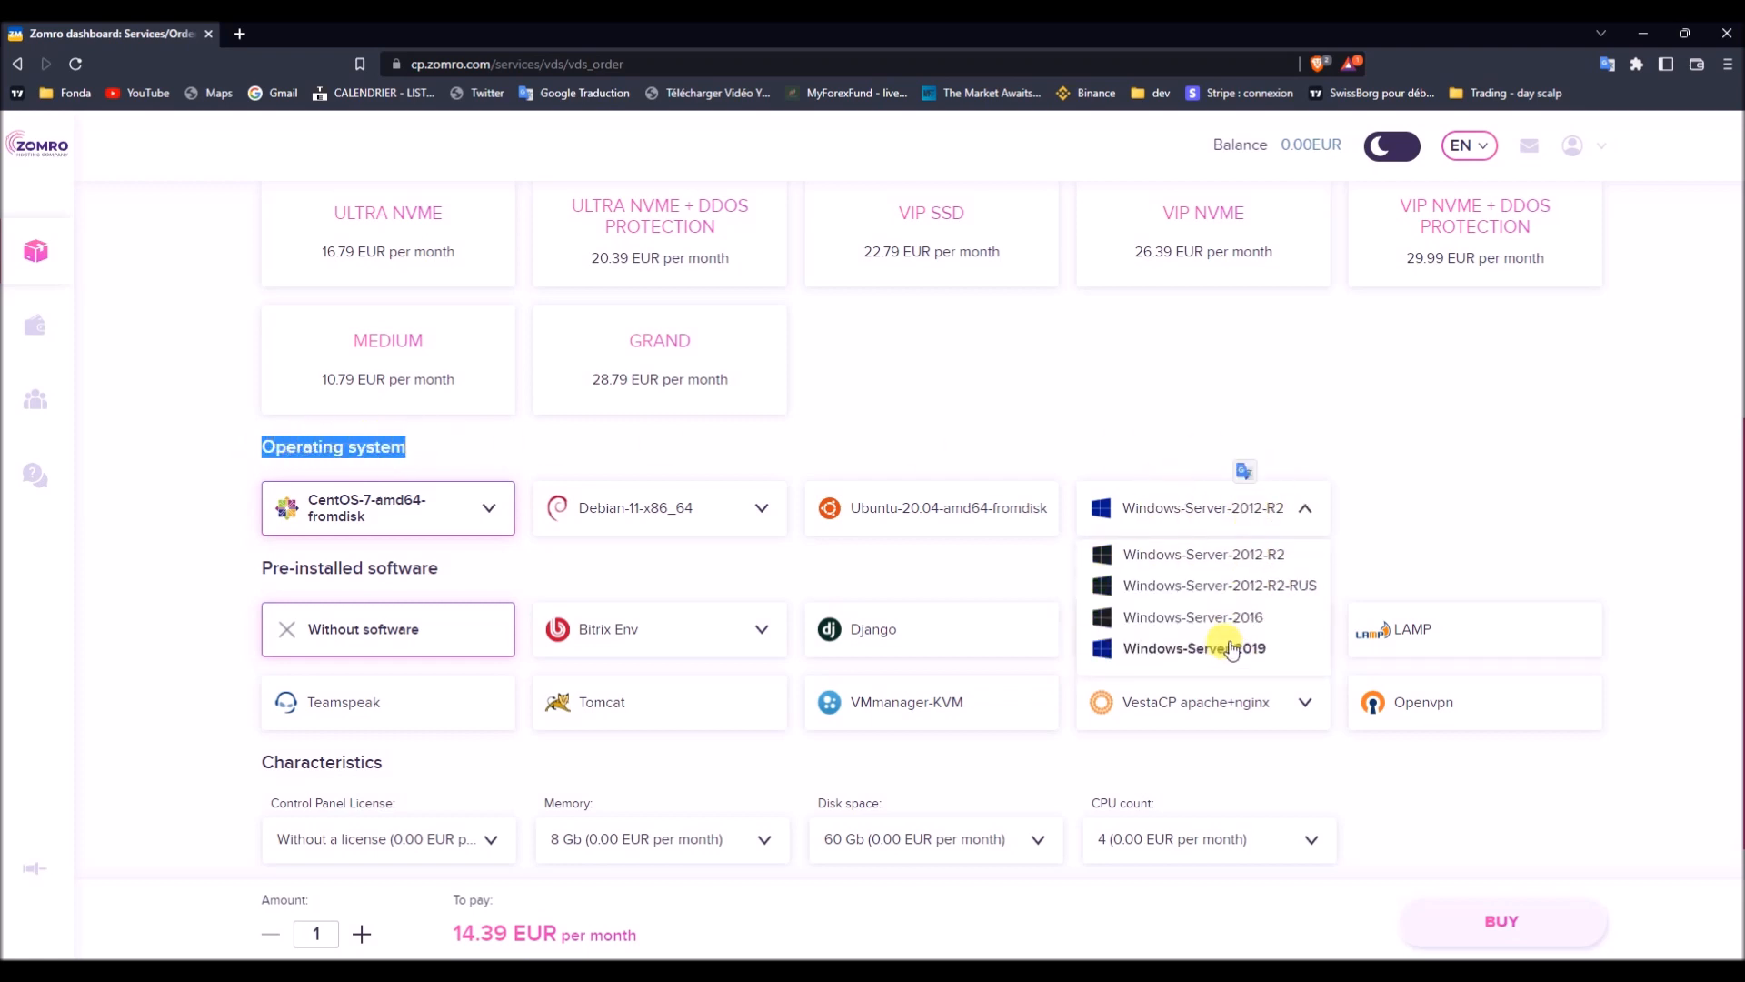
left_click(1245, 648)
scroll(1318, 518, "down", 1)
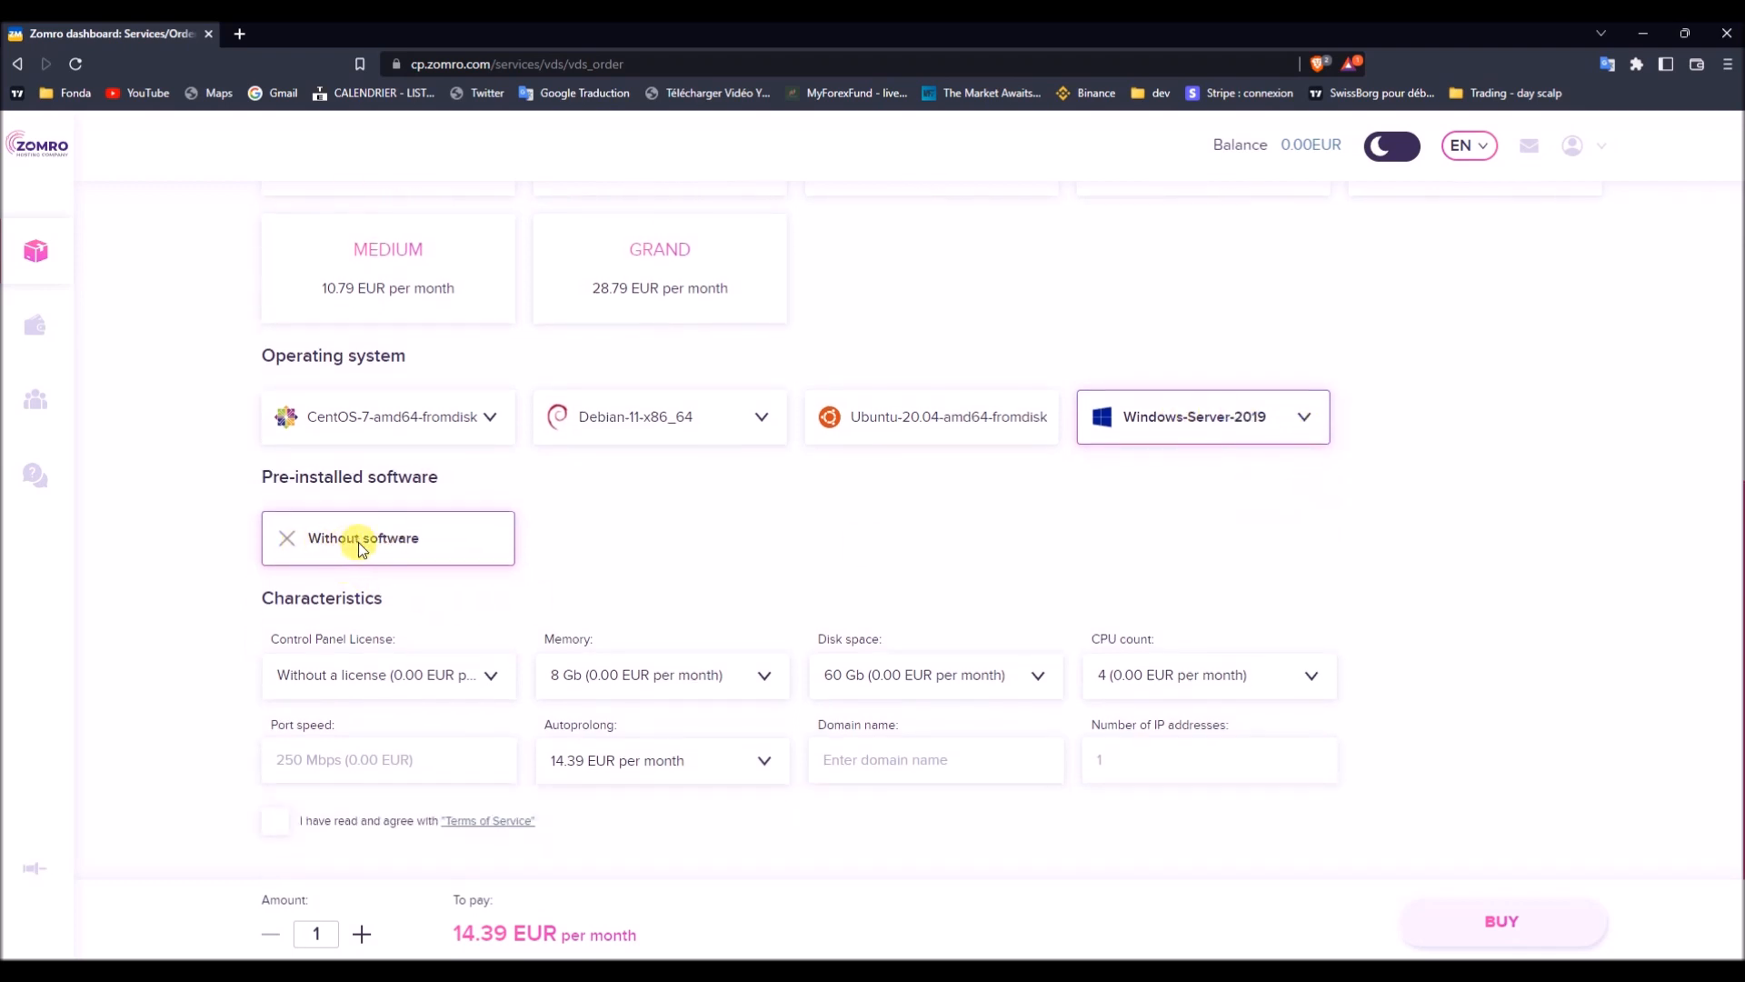
scroll(876, 546, "down", 1)
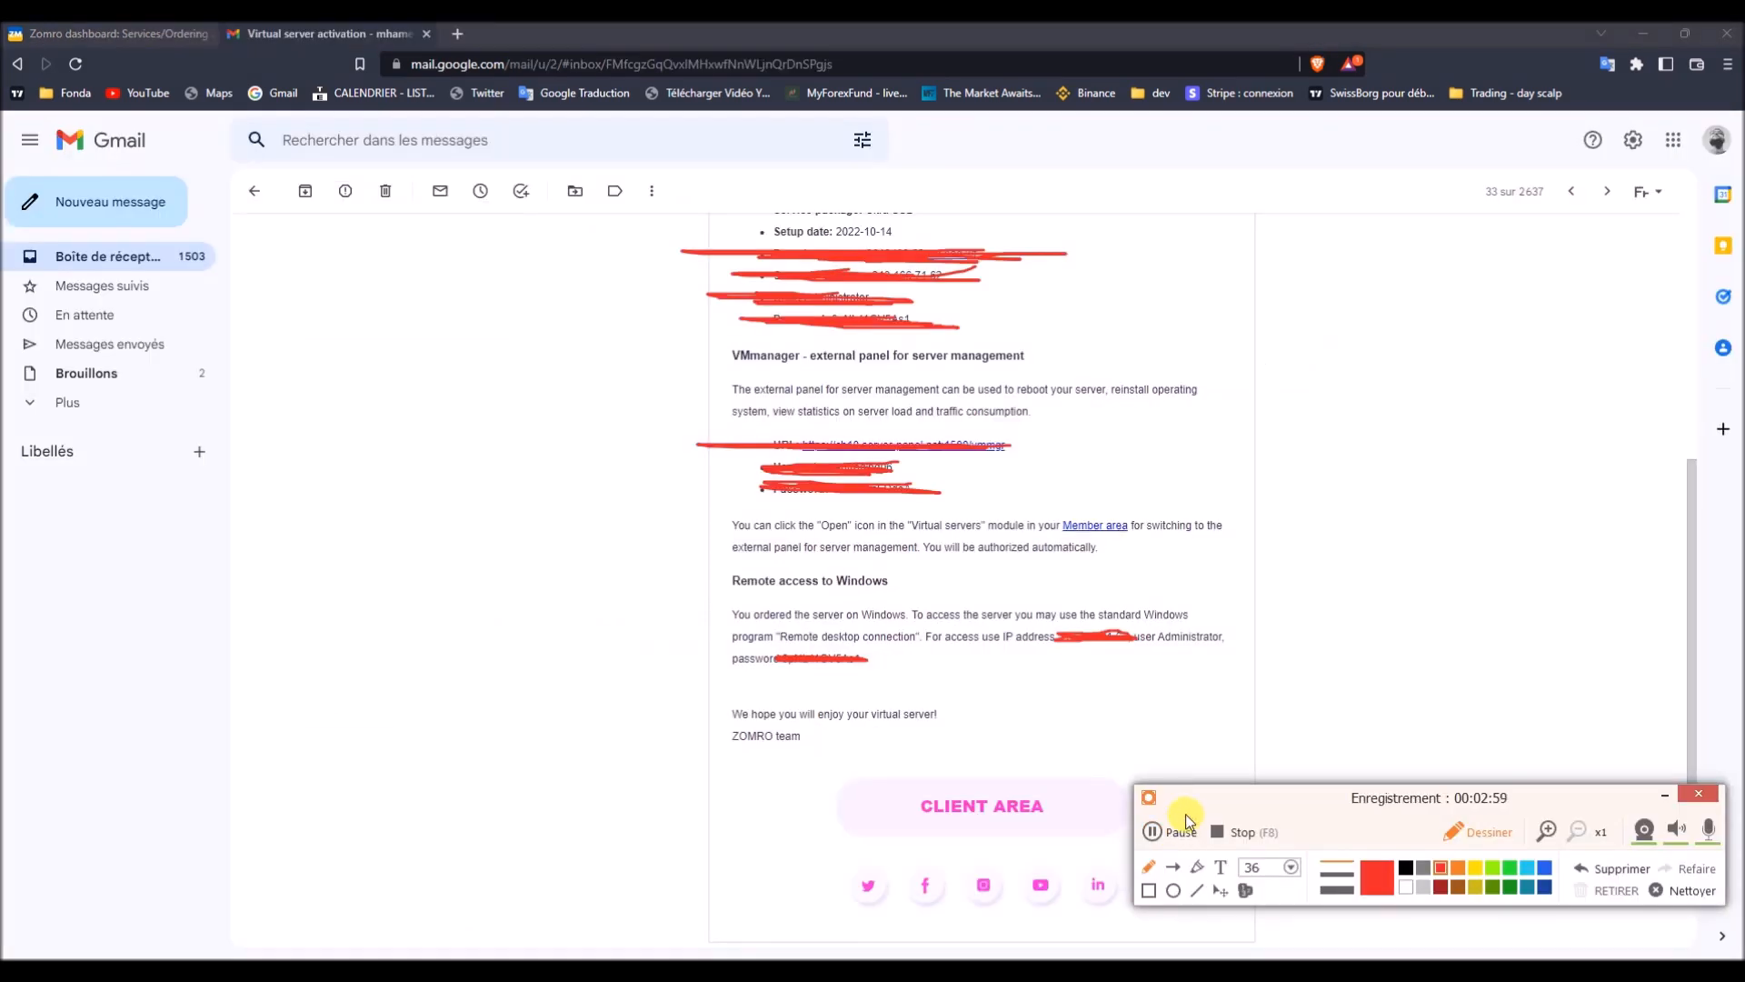
Outline in red the "Remote access to Windows" heading, IP address, user name and password in the server activation e-mail.
left_click_drag(1218, 798, 88, 772)
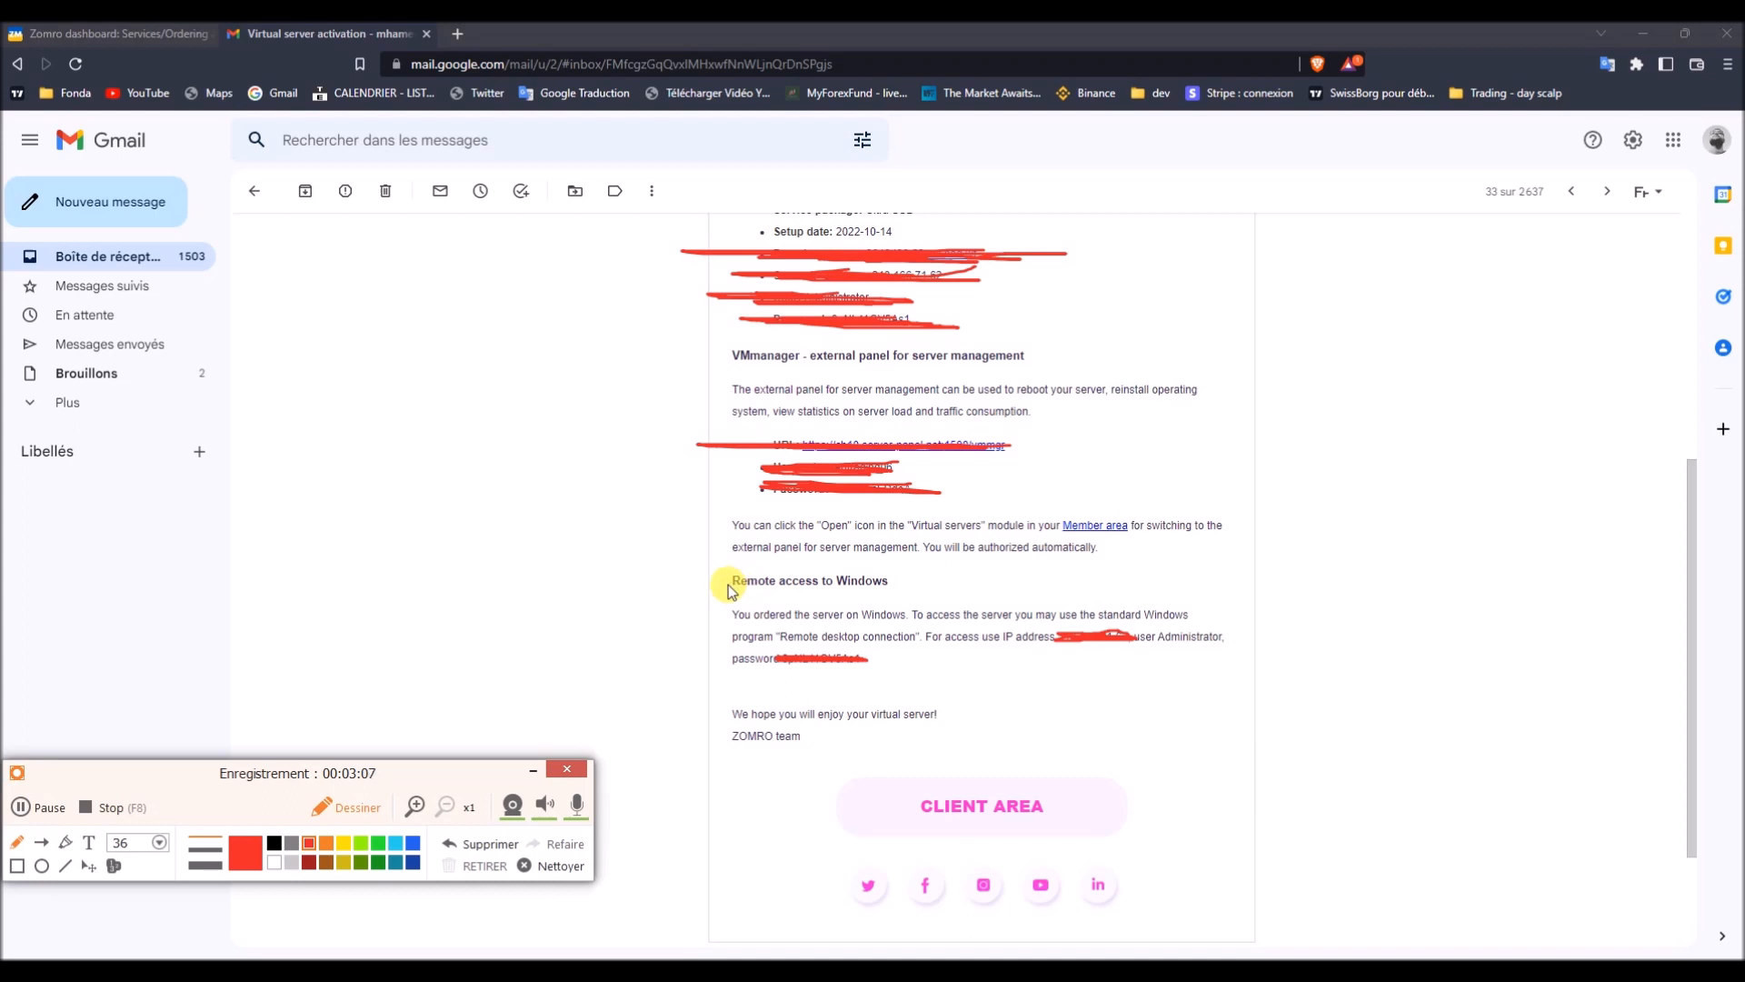
left_click_drag(739, 595, 929, 584)
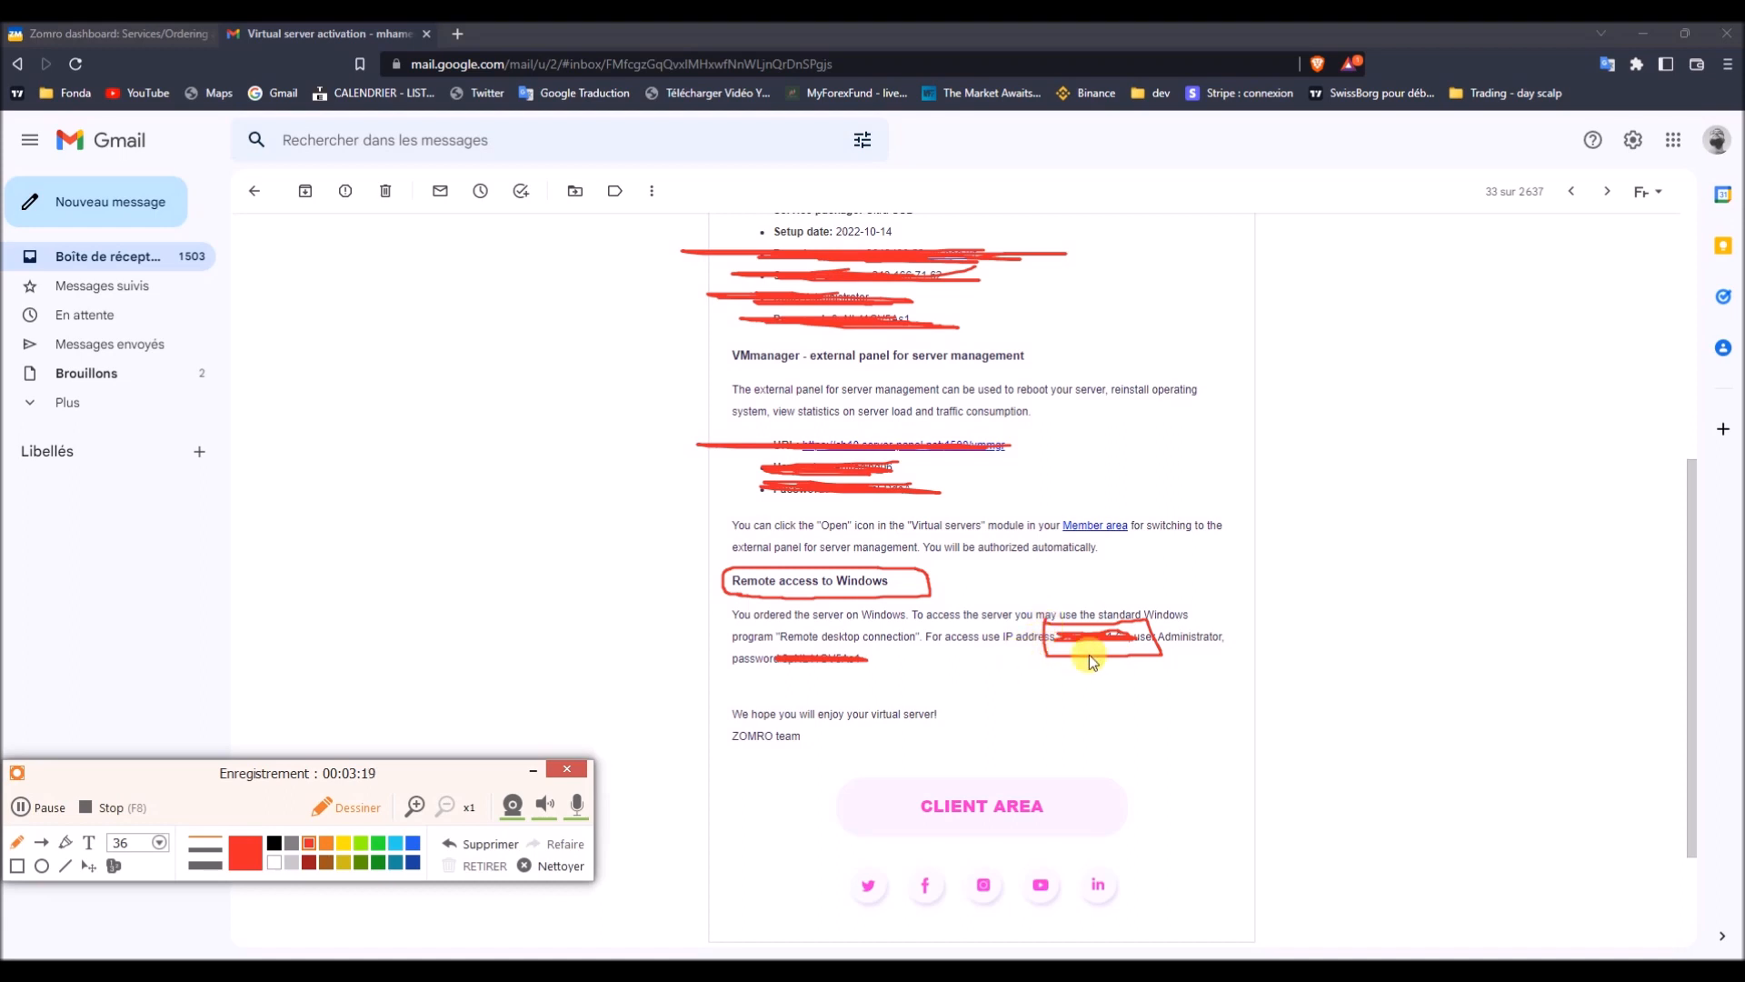
mouse_move(1156, 623)
left_mouse_down()
mouse_move(1234, 640)
mouse_move(1160, 656)
left_mouse_up()
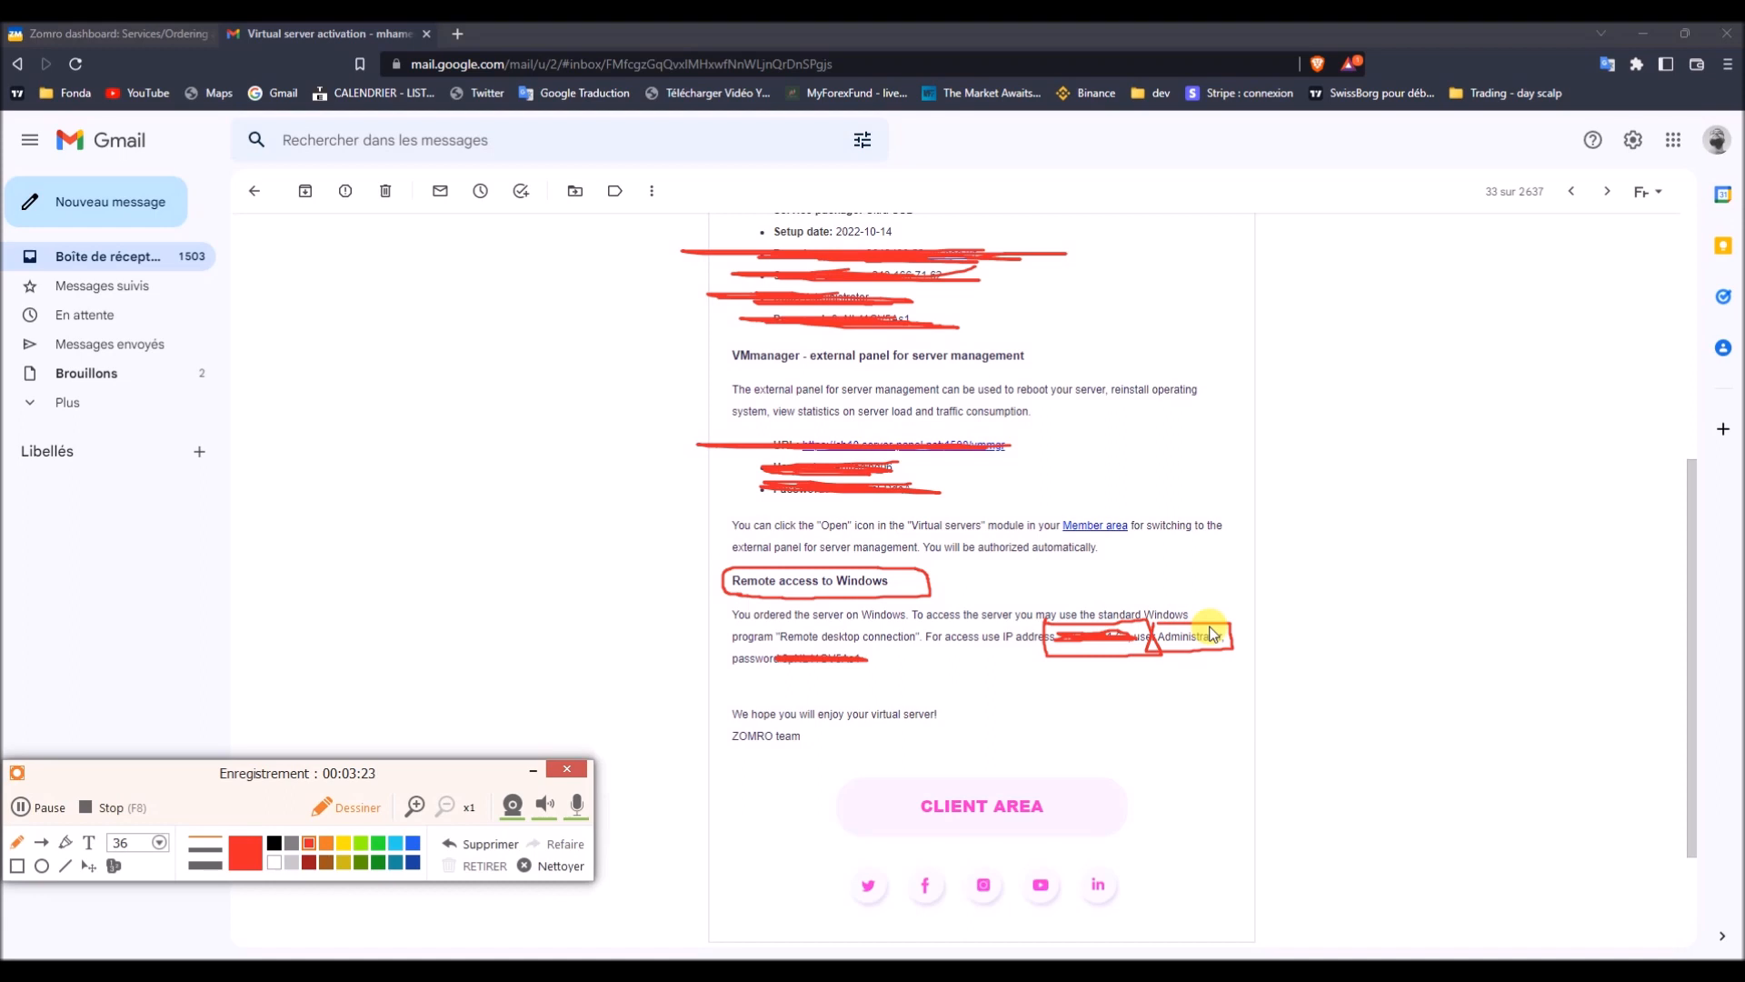
mouse_move(712, 649)
left_mouse_down()
mouse_move(833, 651)
mouse_move(882, 672)
mouse_move(723, 678)
left_mouse_up()
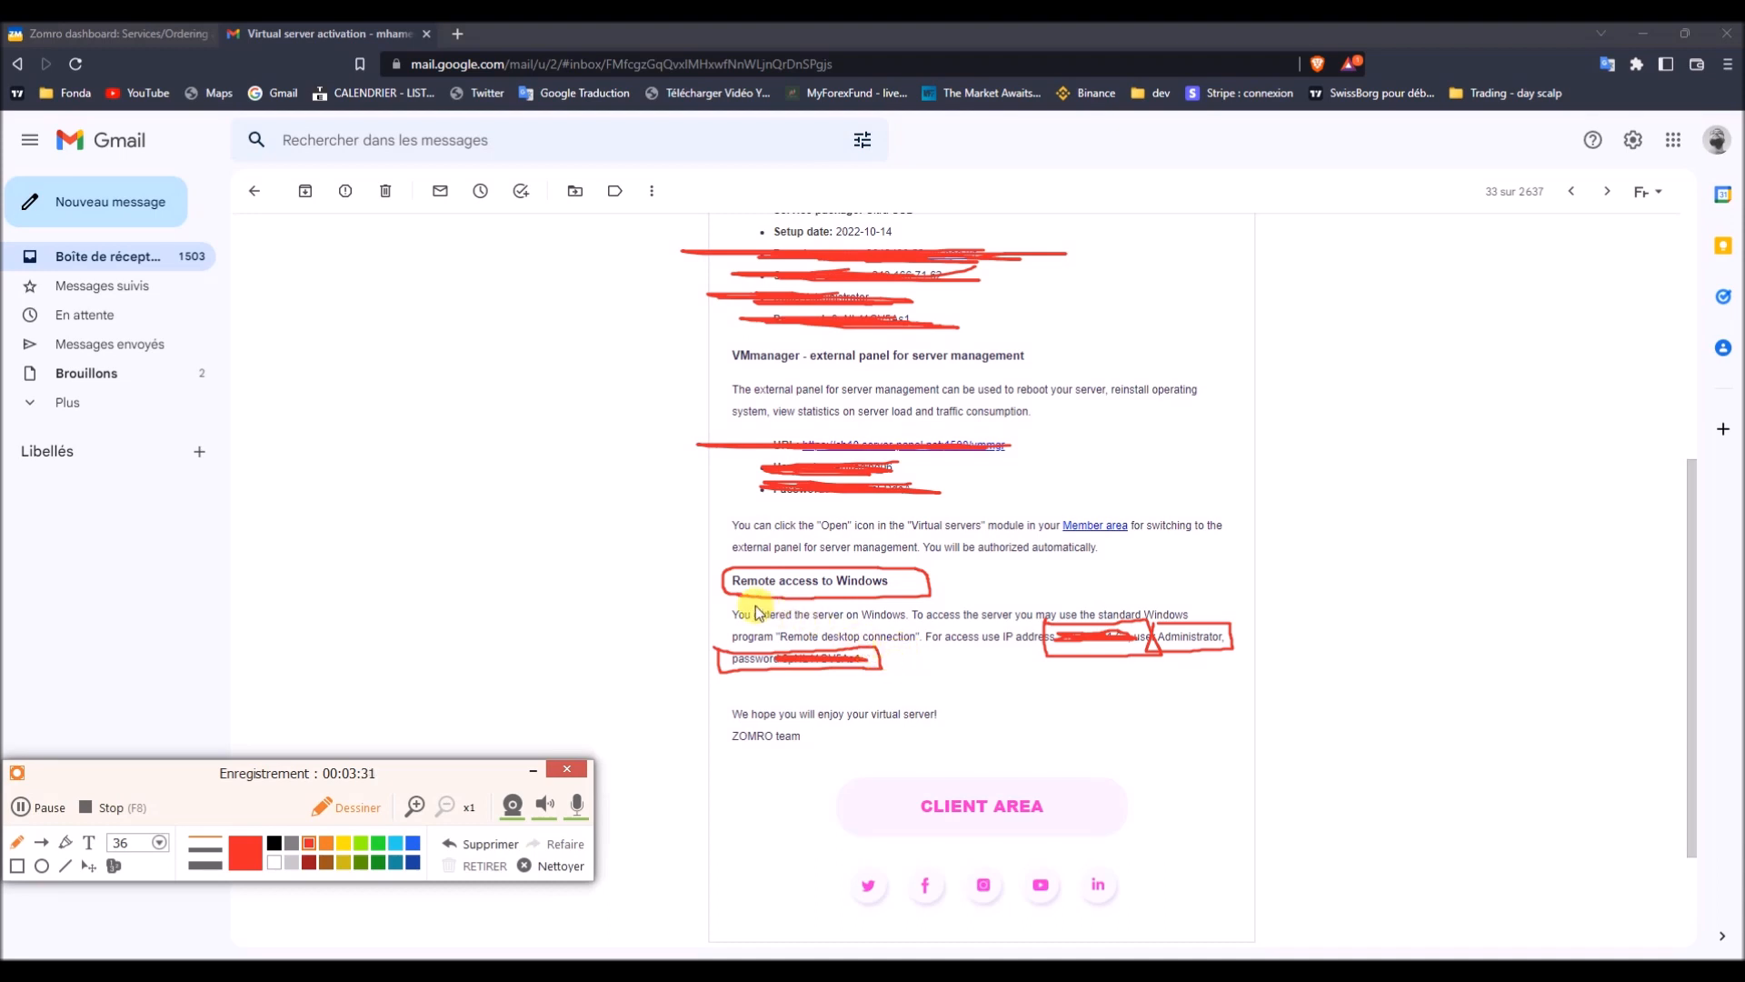
left_click_drag(266, 768, 1256, 672)
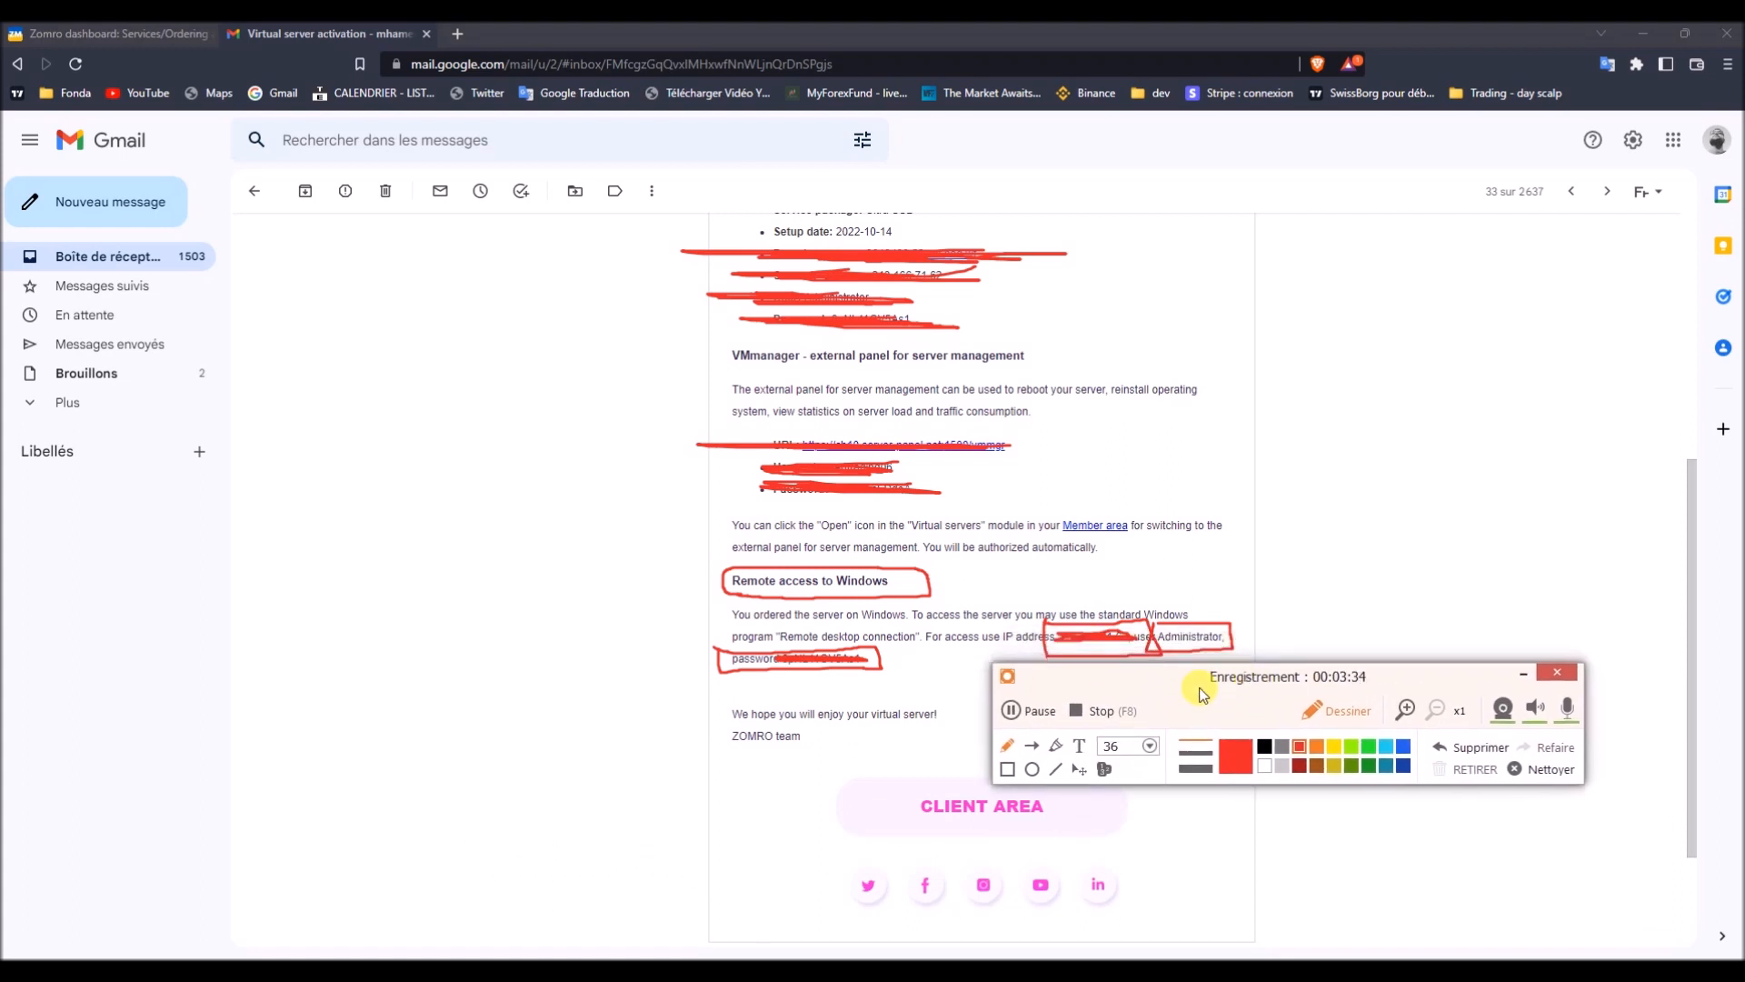
left_click(1020, 715)
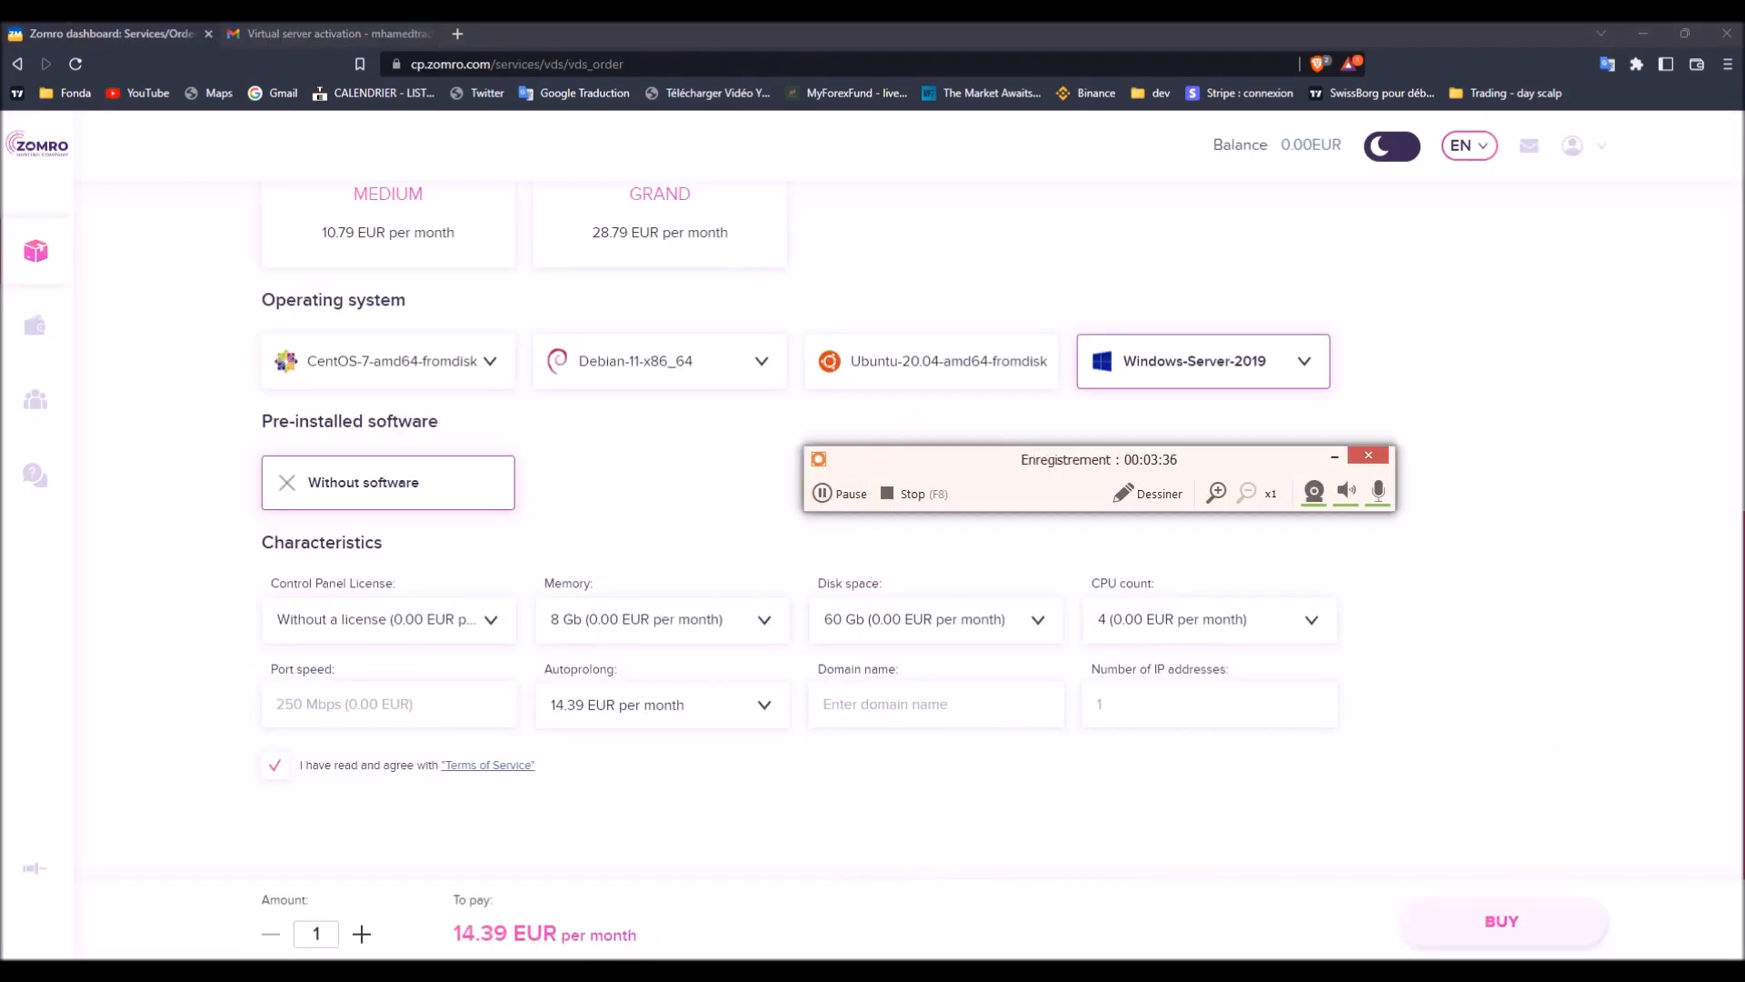
Open Connexion Bureau à distance and connect to the Windows server at the saved IP address.
key("super")
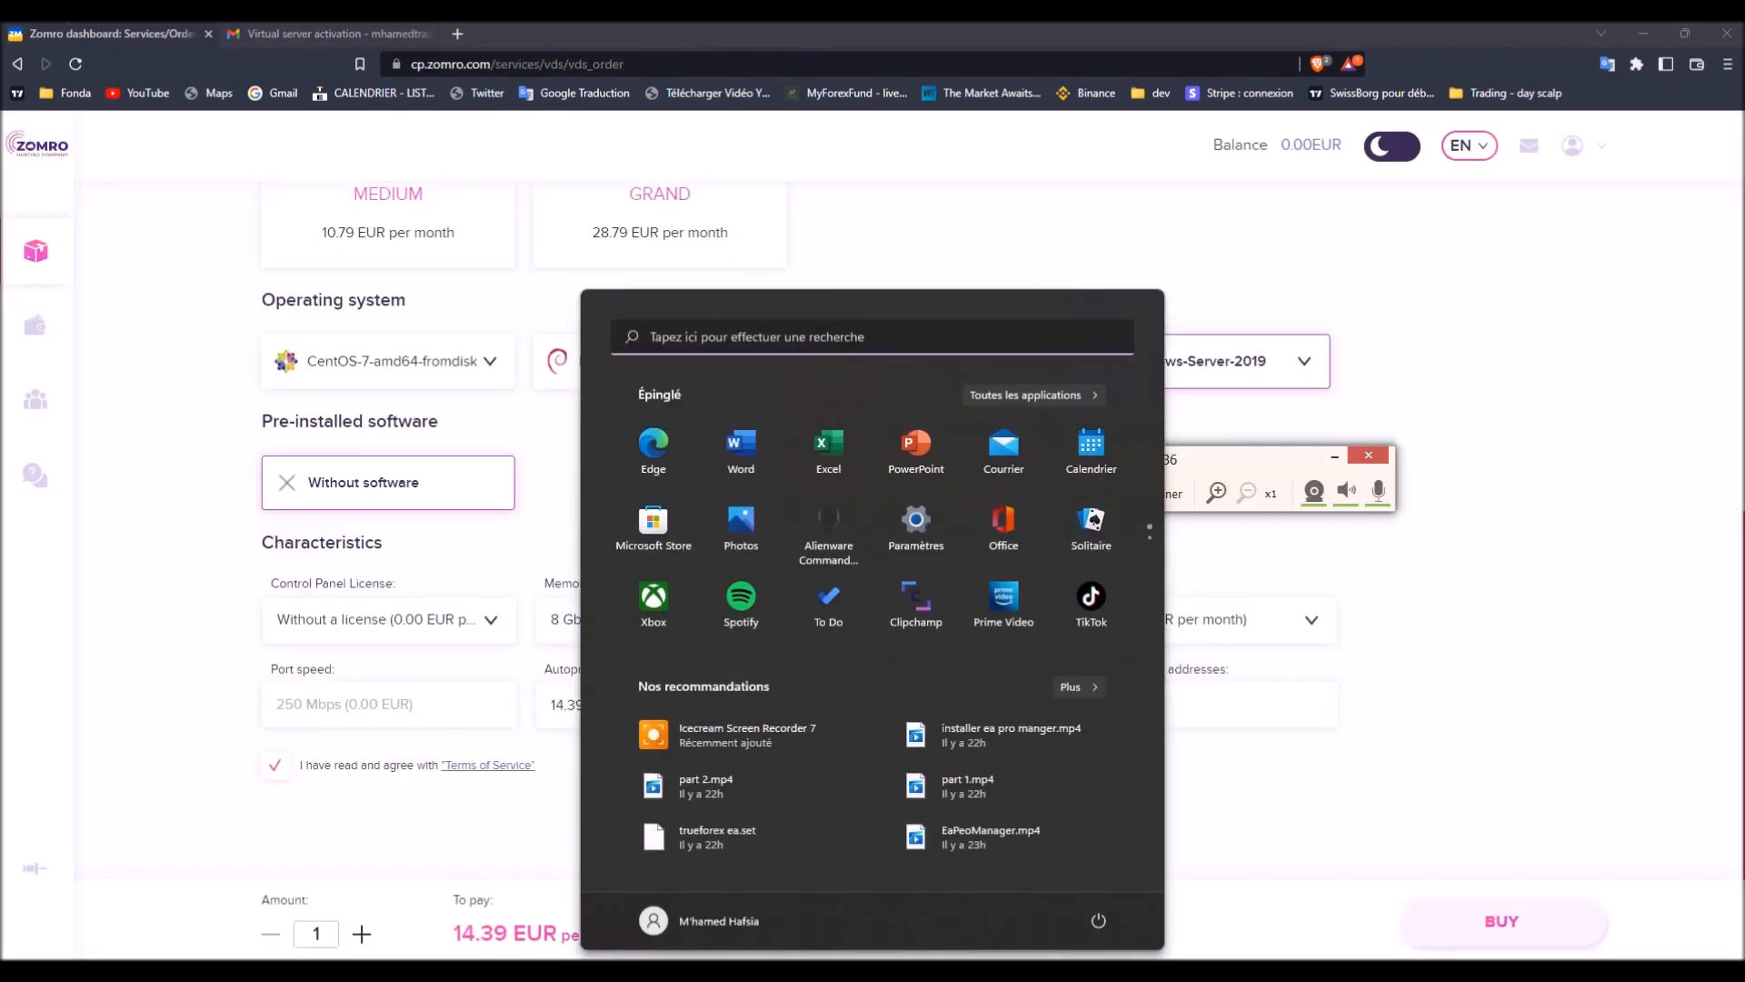
type("c")
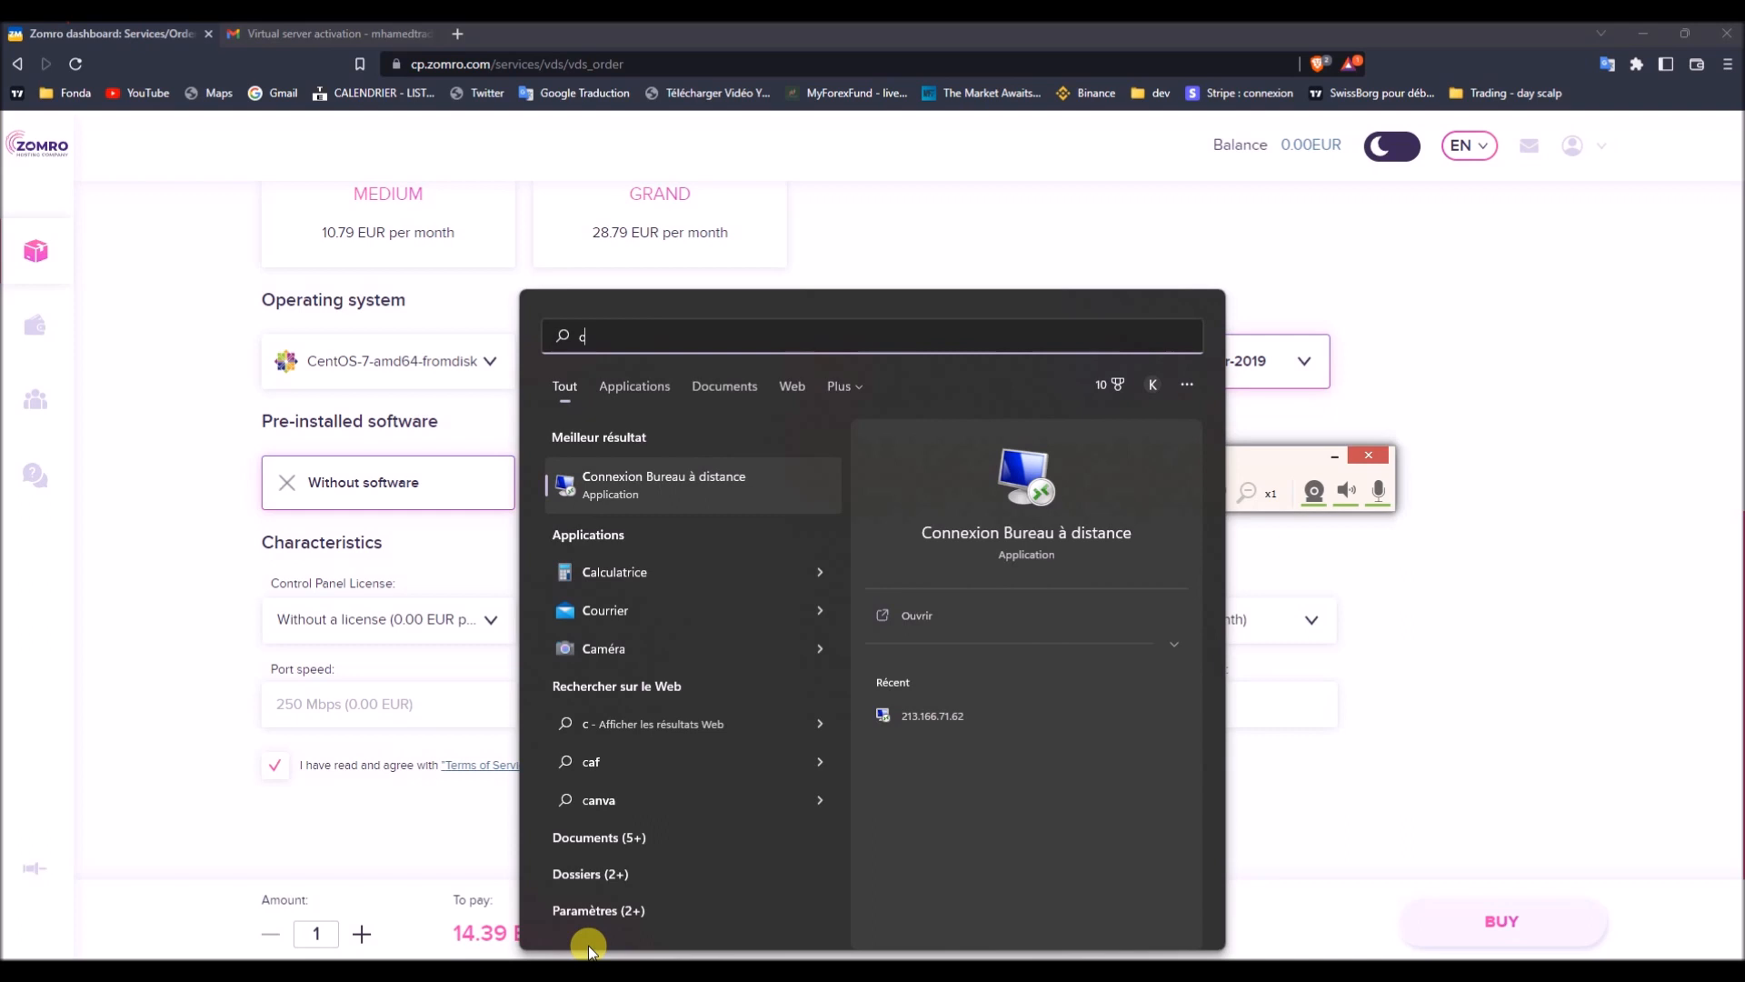
type("onnexion")
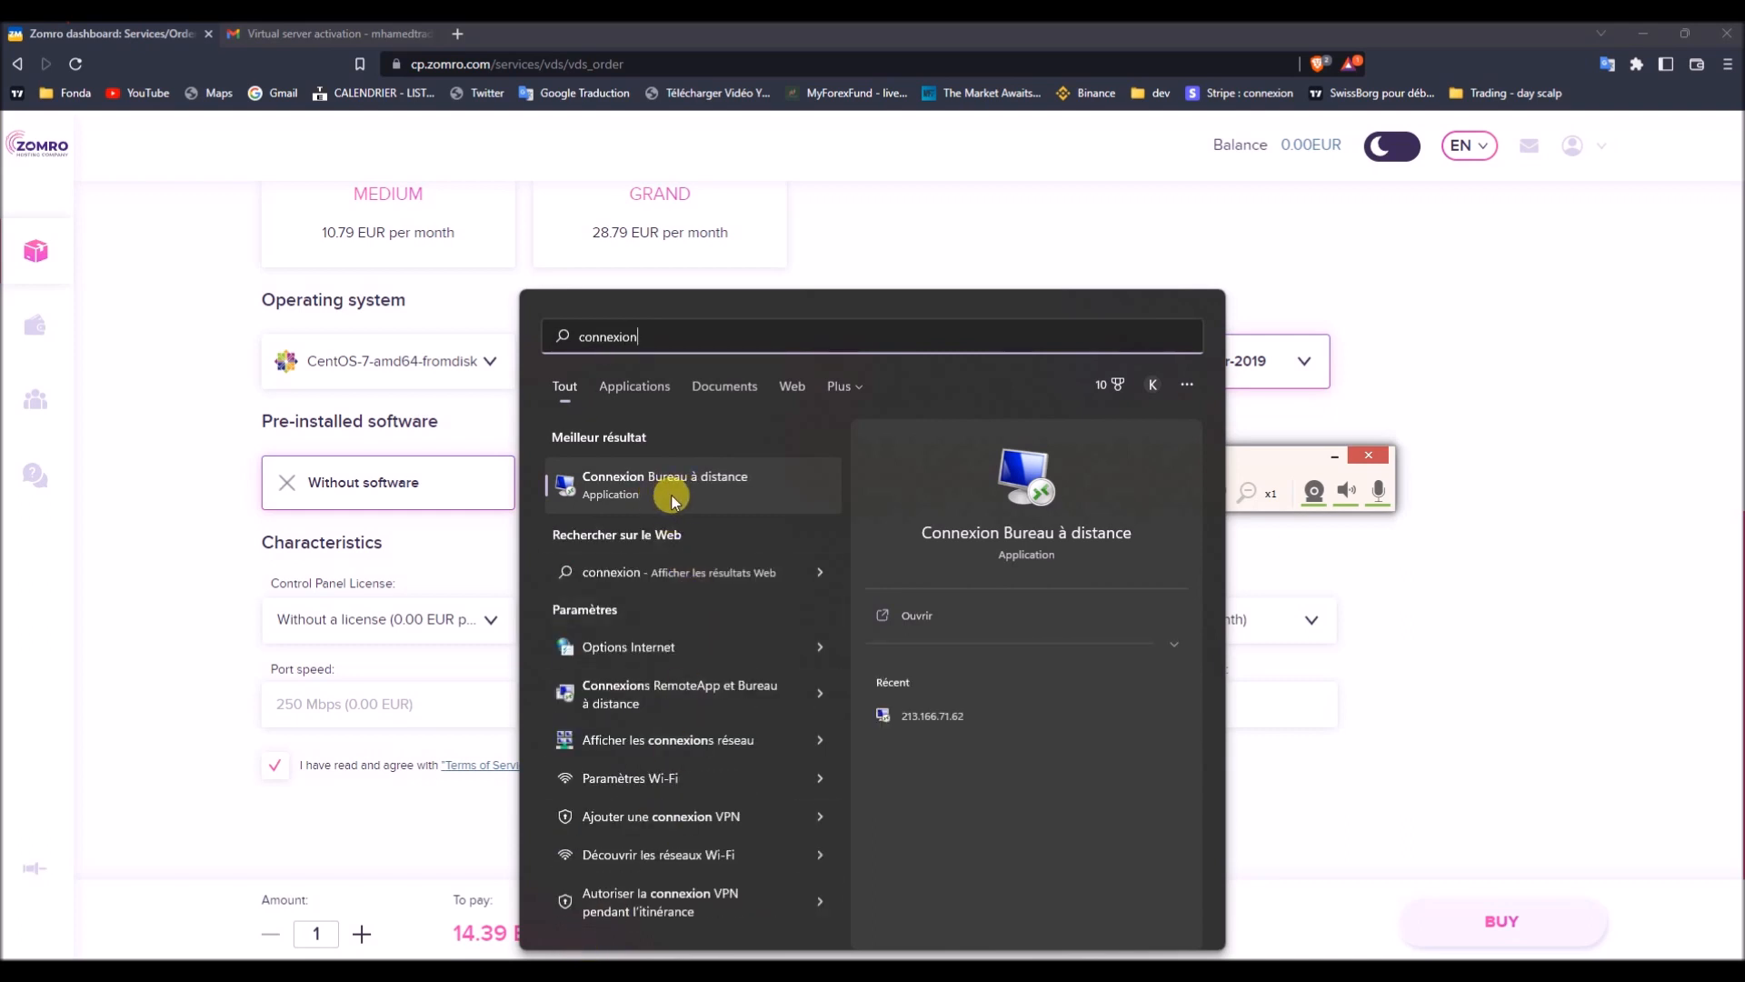
left_click(790, 498)
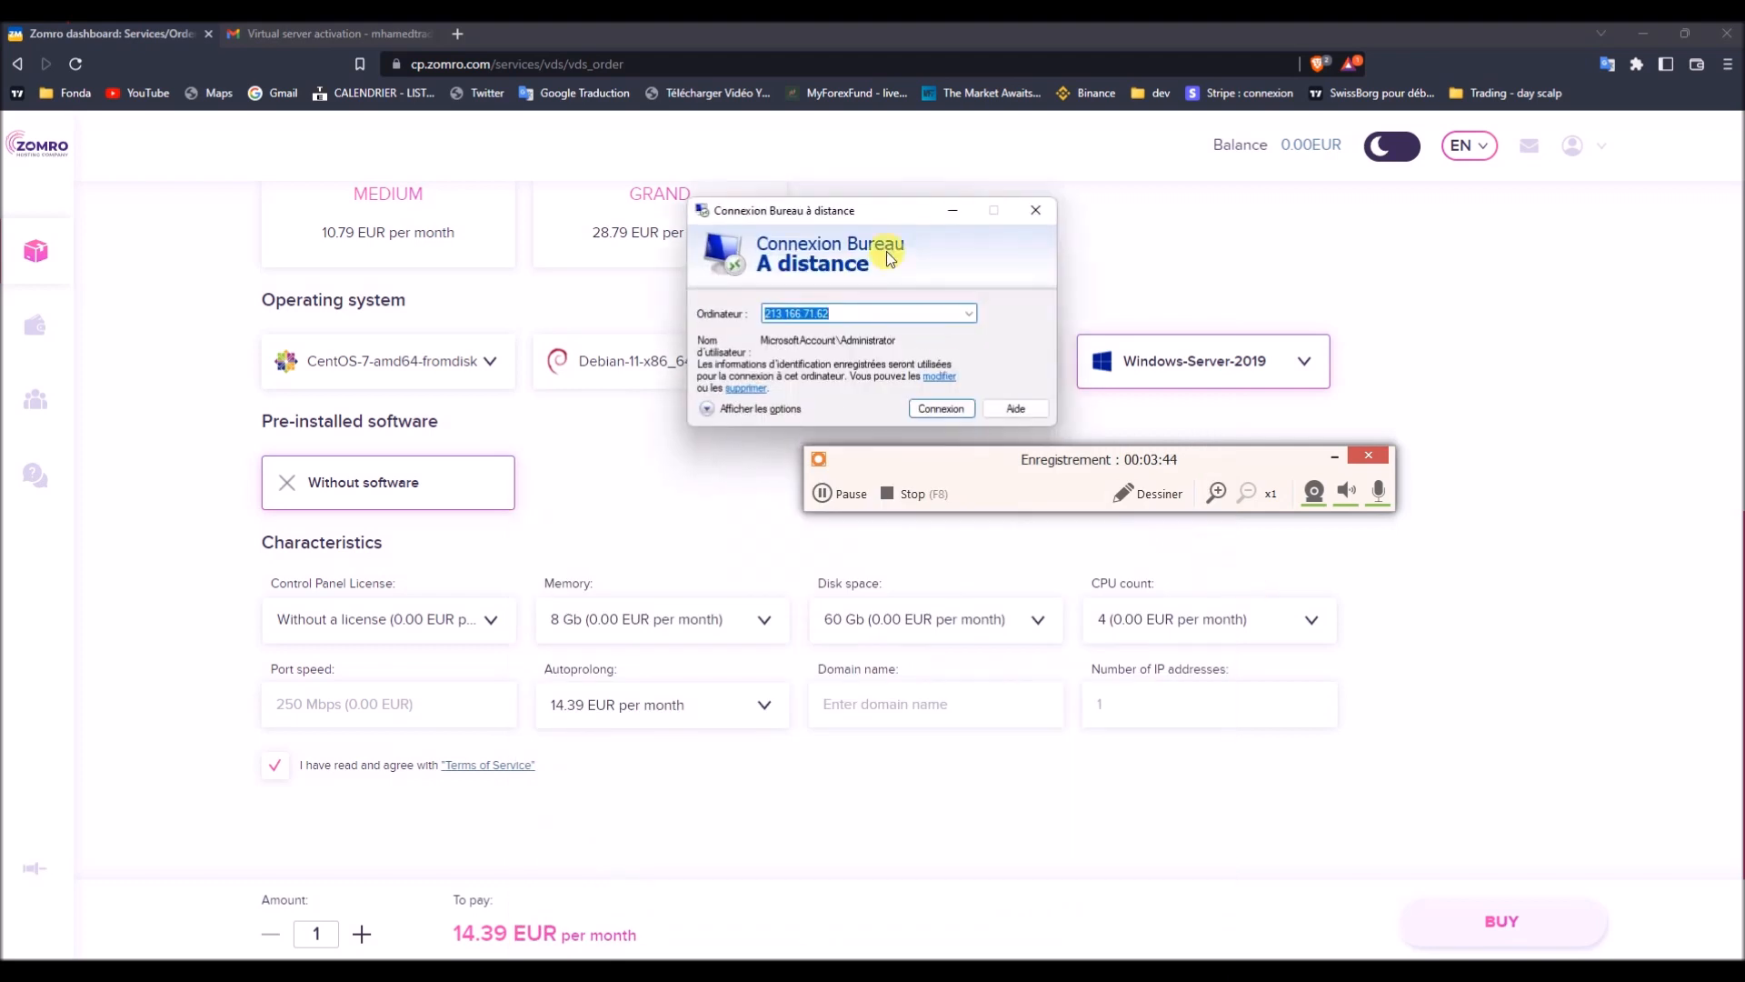
left_click_drag(857, 209, 354, 219)
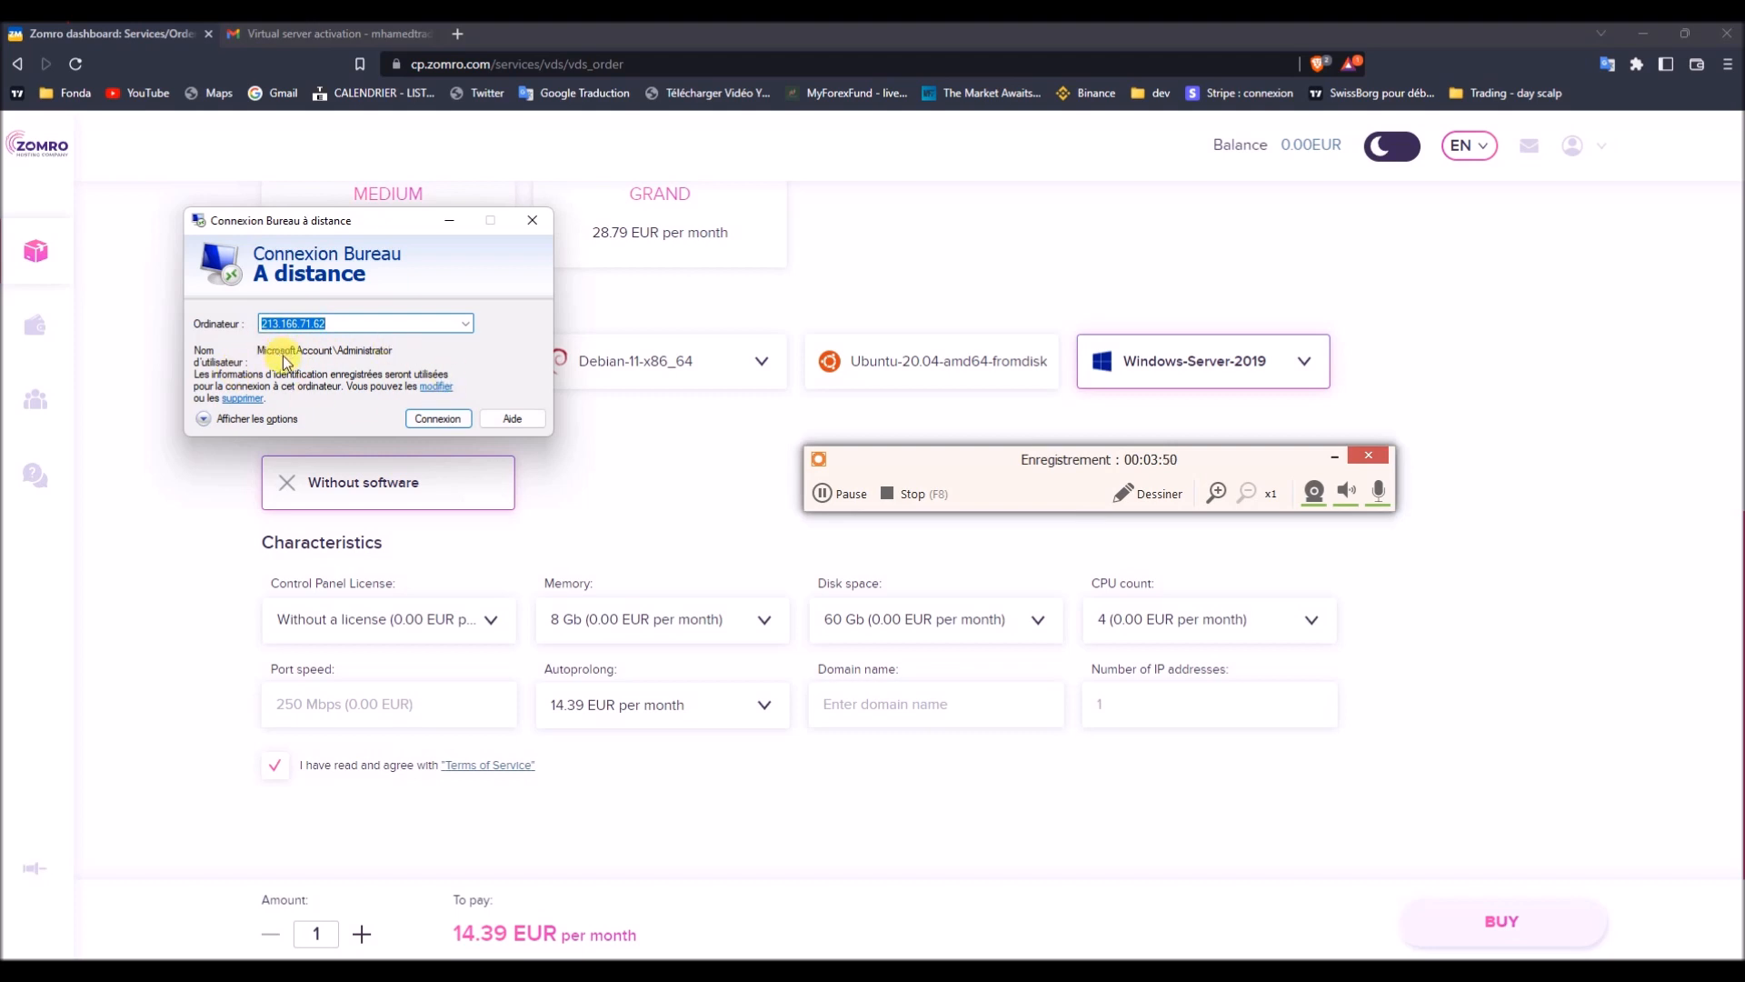
left_click_drag(1037, 456, 1007, 195)
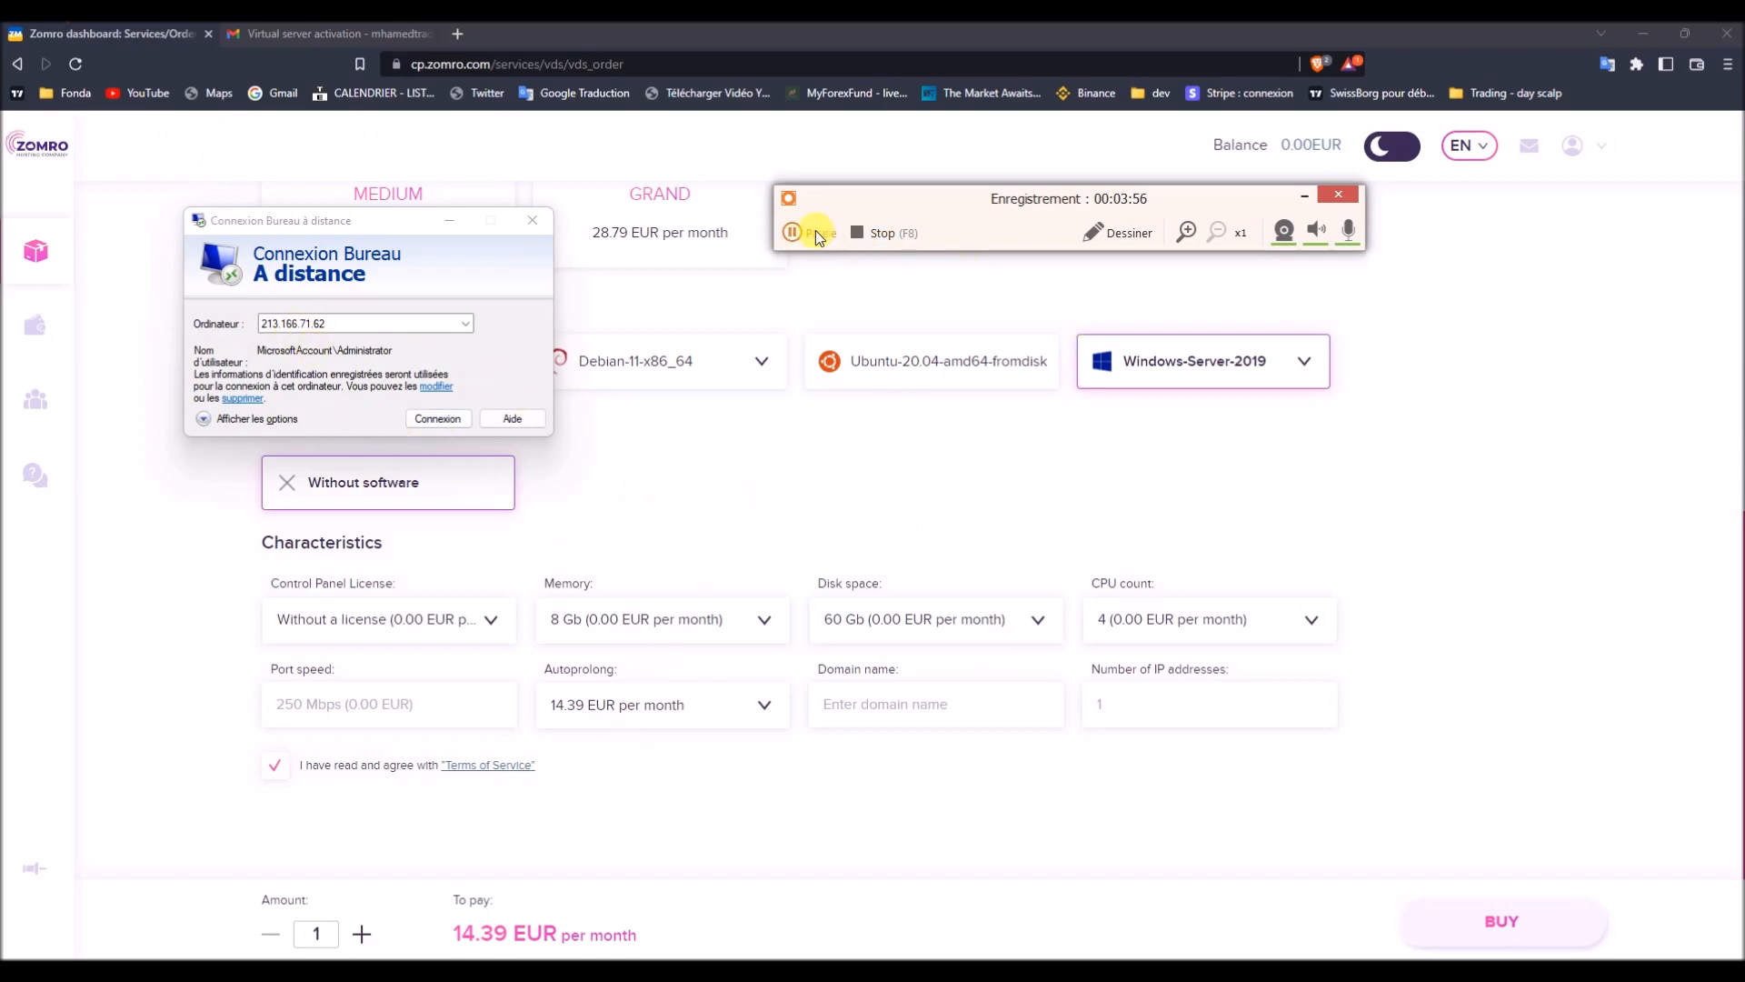
left_click(818, 235)
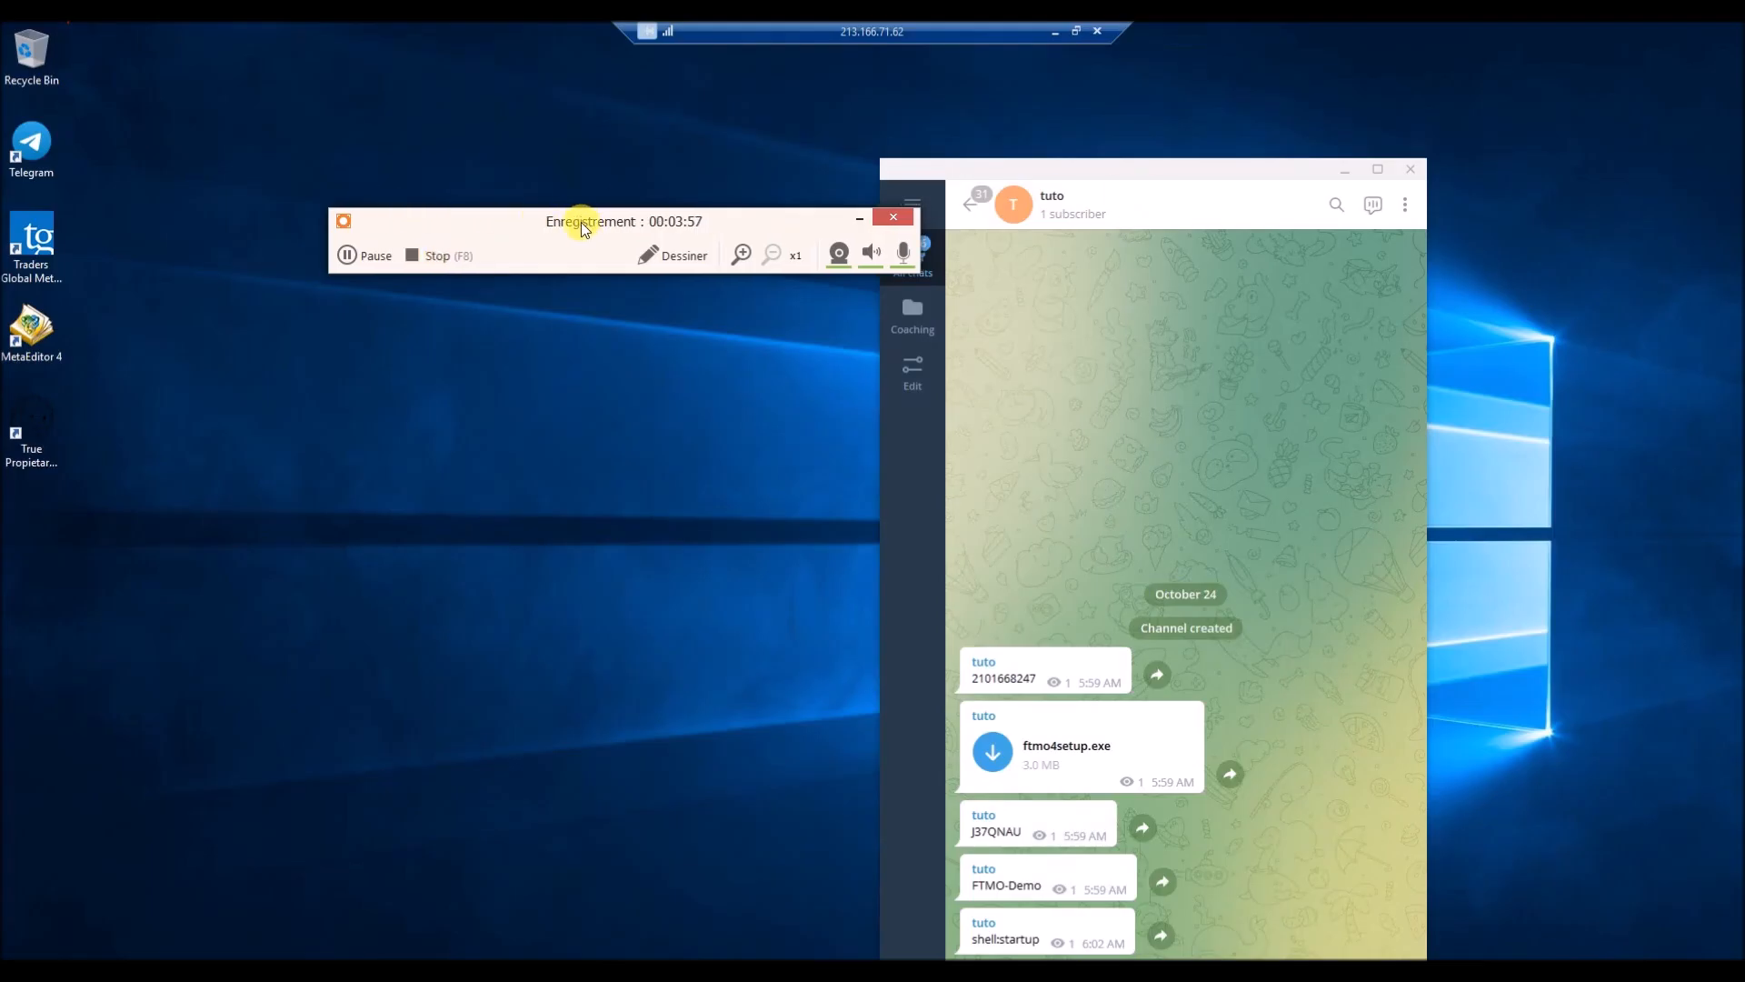
Move the Telegram window aside on the remote desktop so that the whole tuto channel fits on screen.
left_click_drag(581, 221, 415, 181)
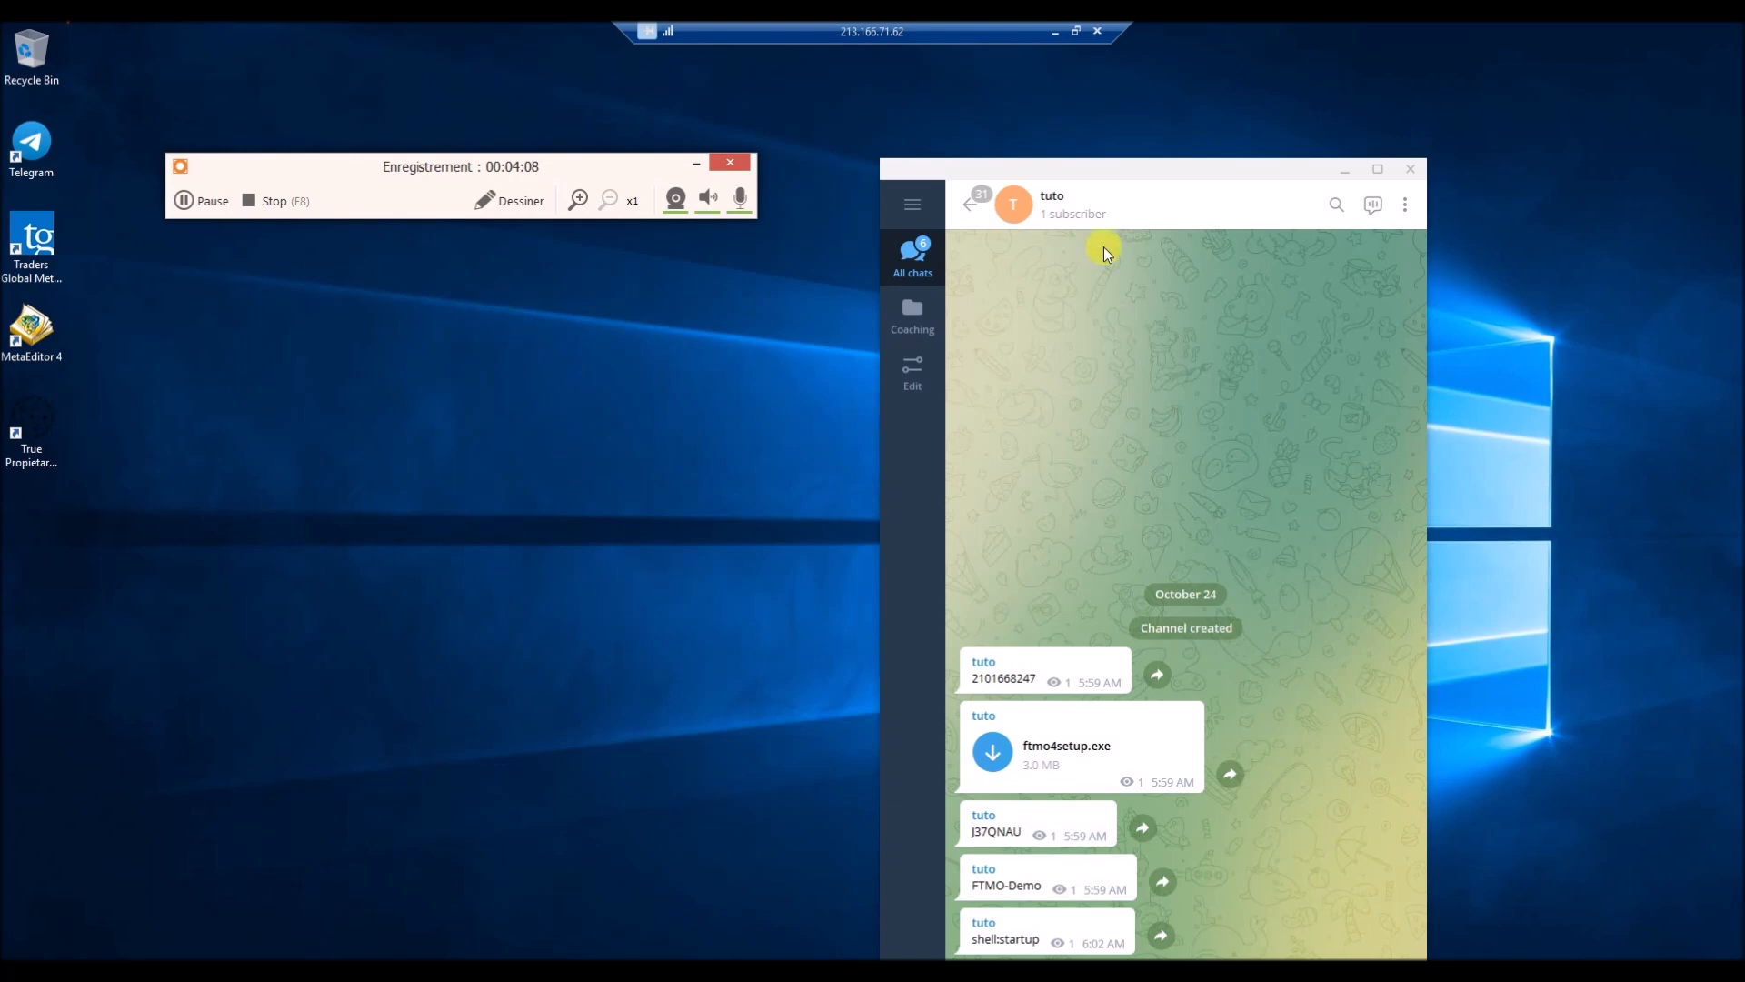
left_click(1073, 33)
left_click_drag(397, 126, 1223, 160)
double_click(1223, 160)
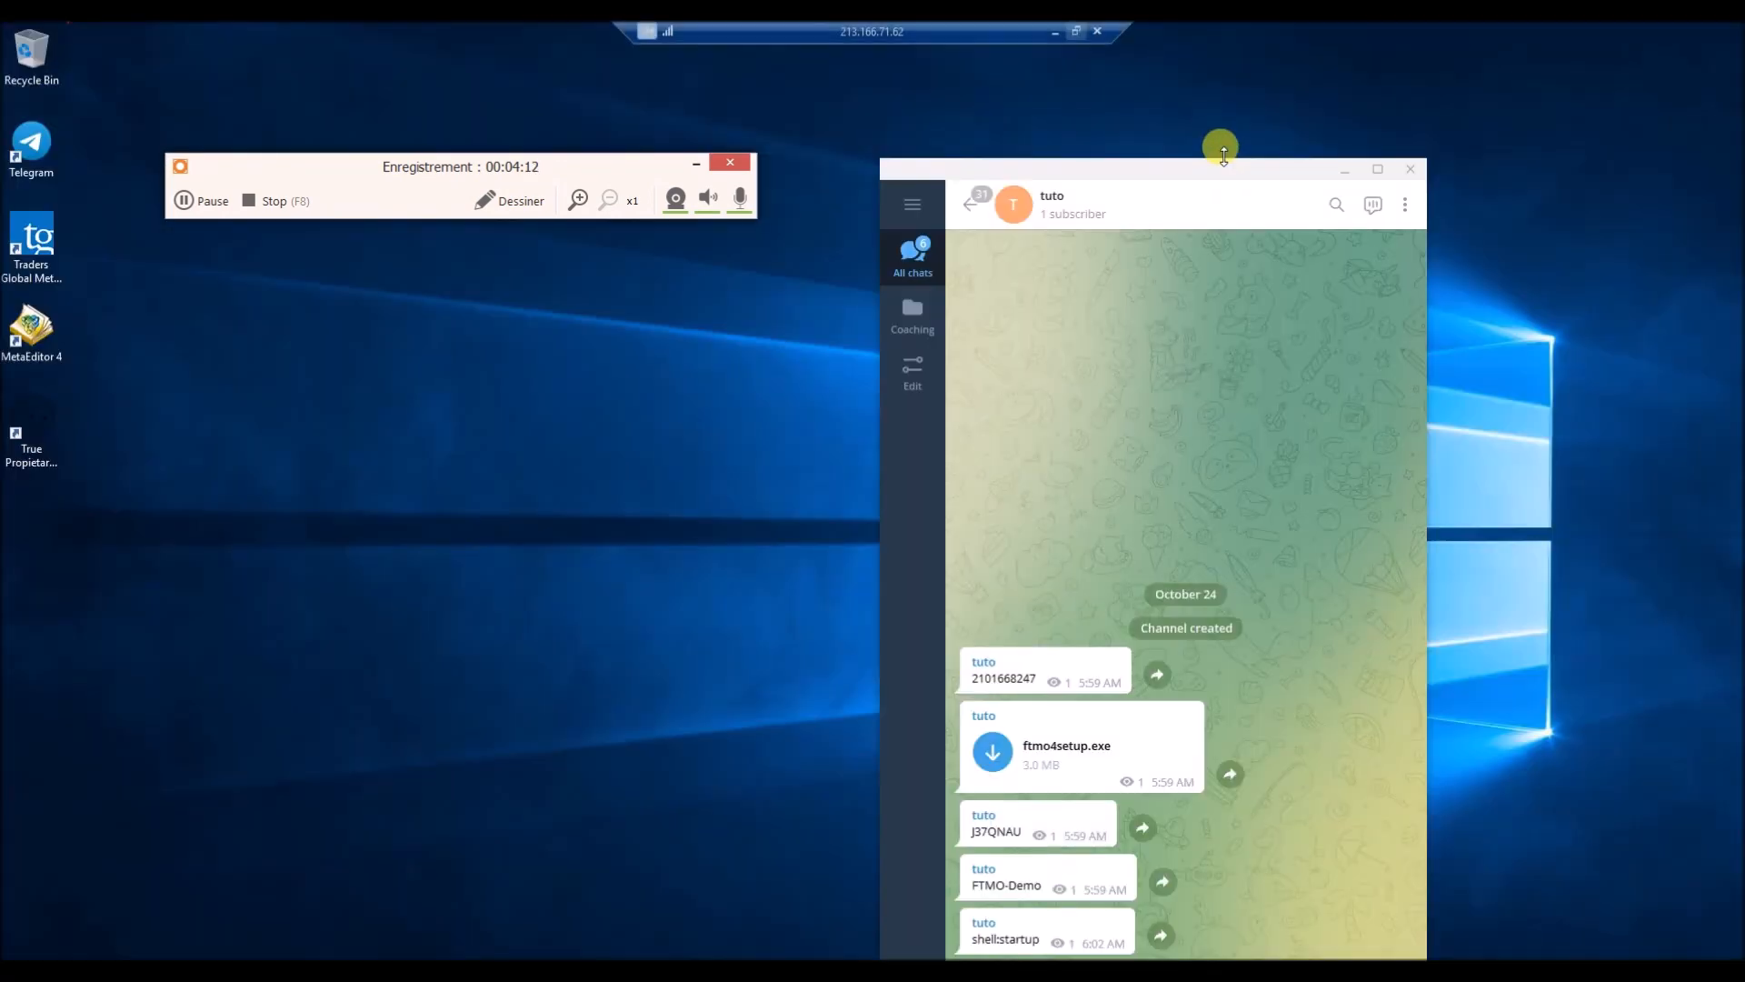
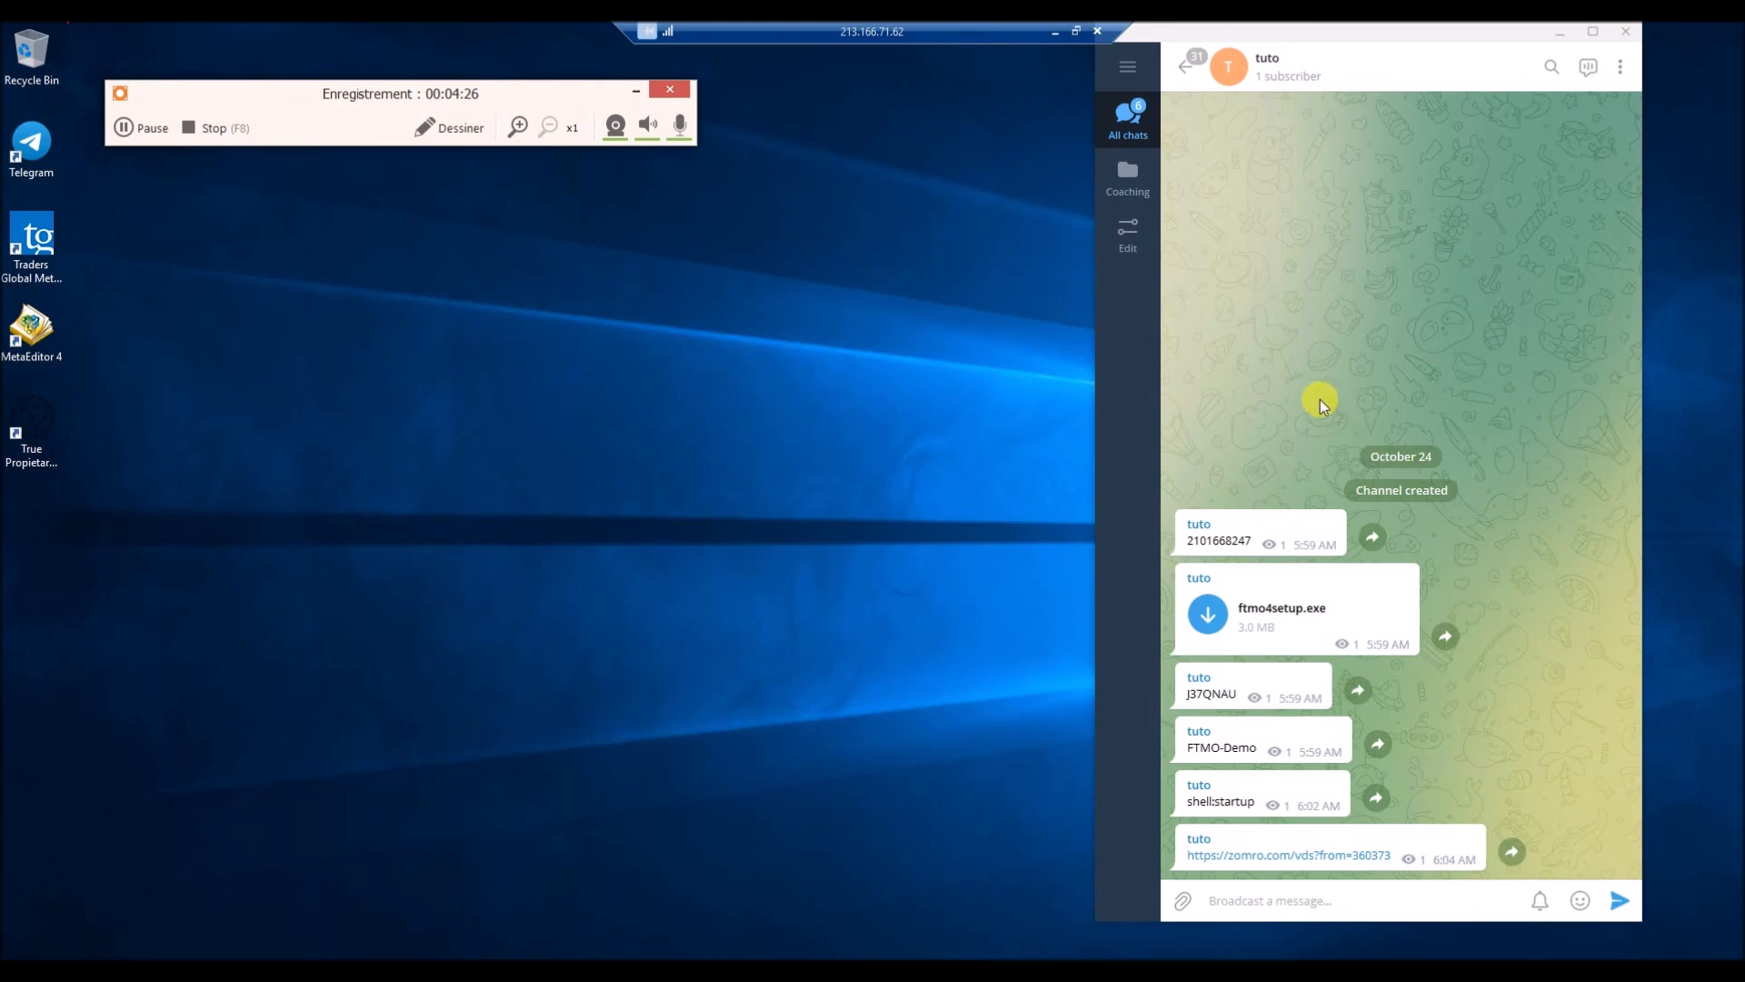
Run ftmo4setup.exe from the tuto channel, accept the license agreement and install FTMO MetaTrader 4, then close the setup.
left_click(1337, 644)
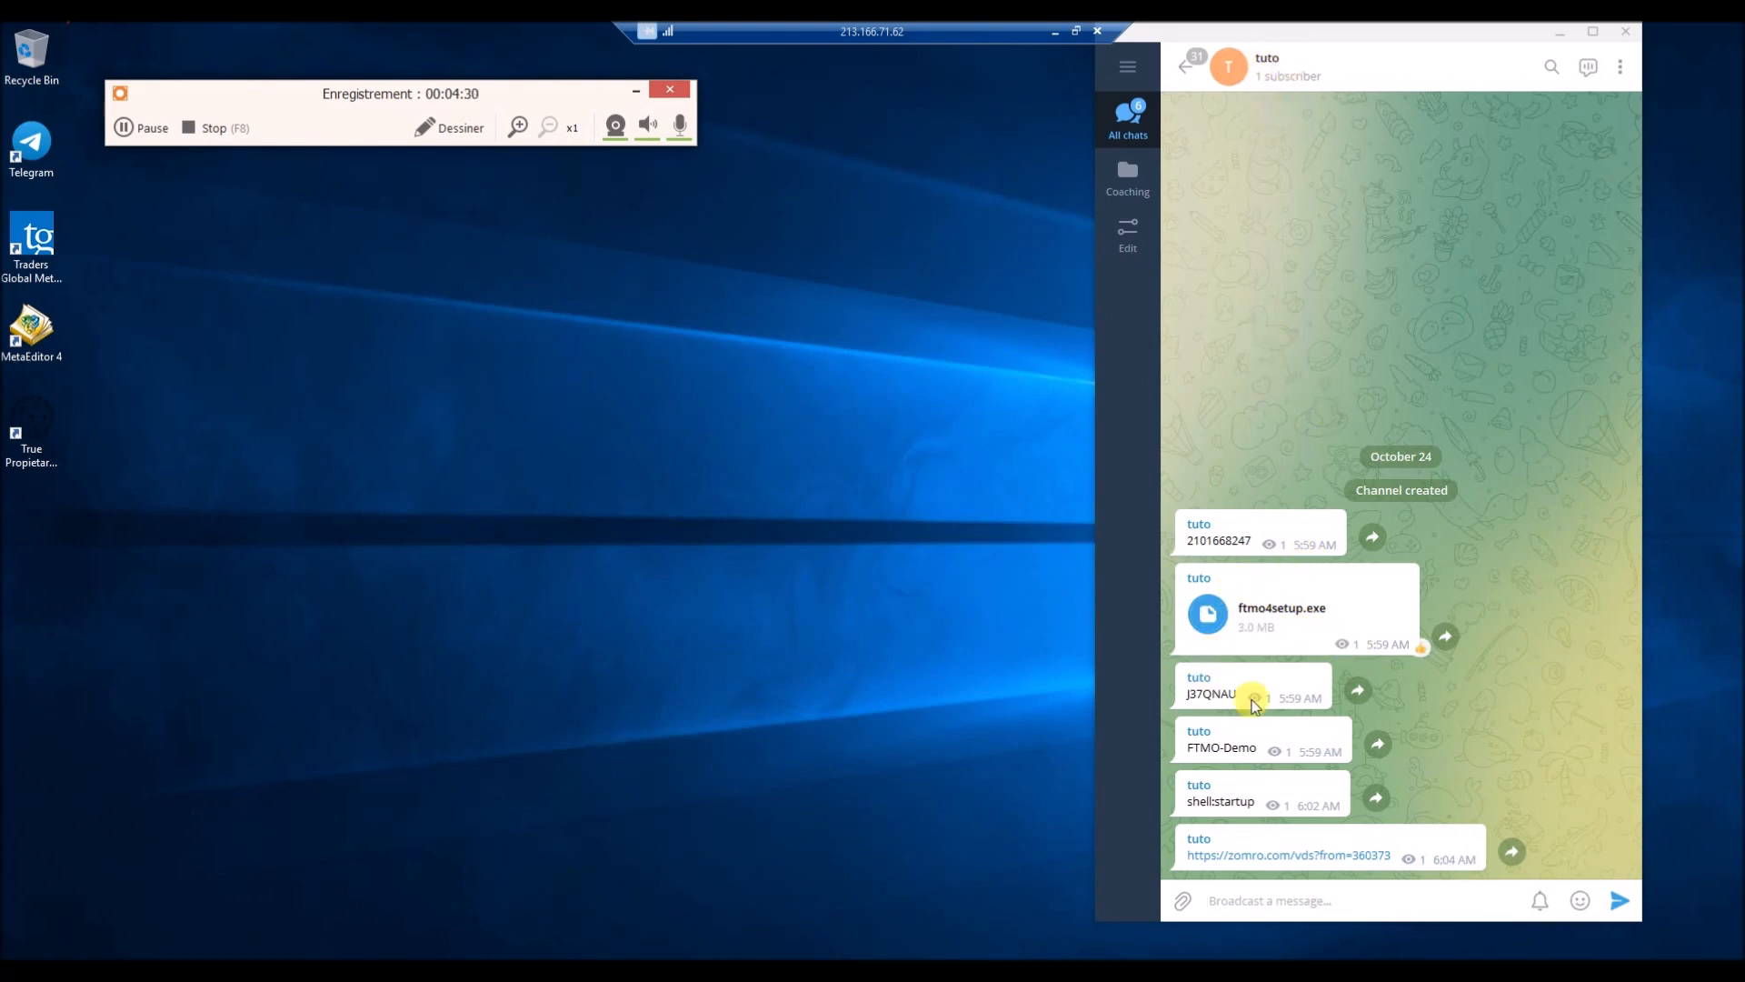
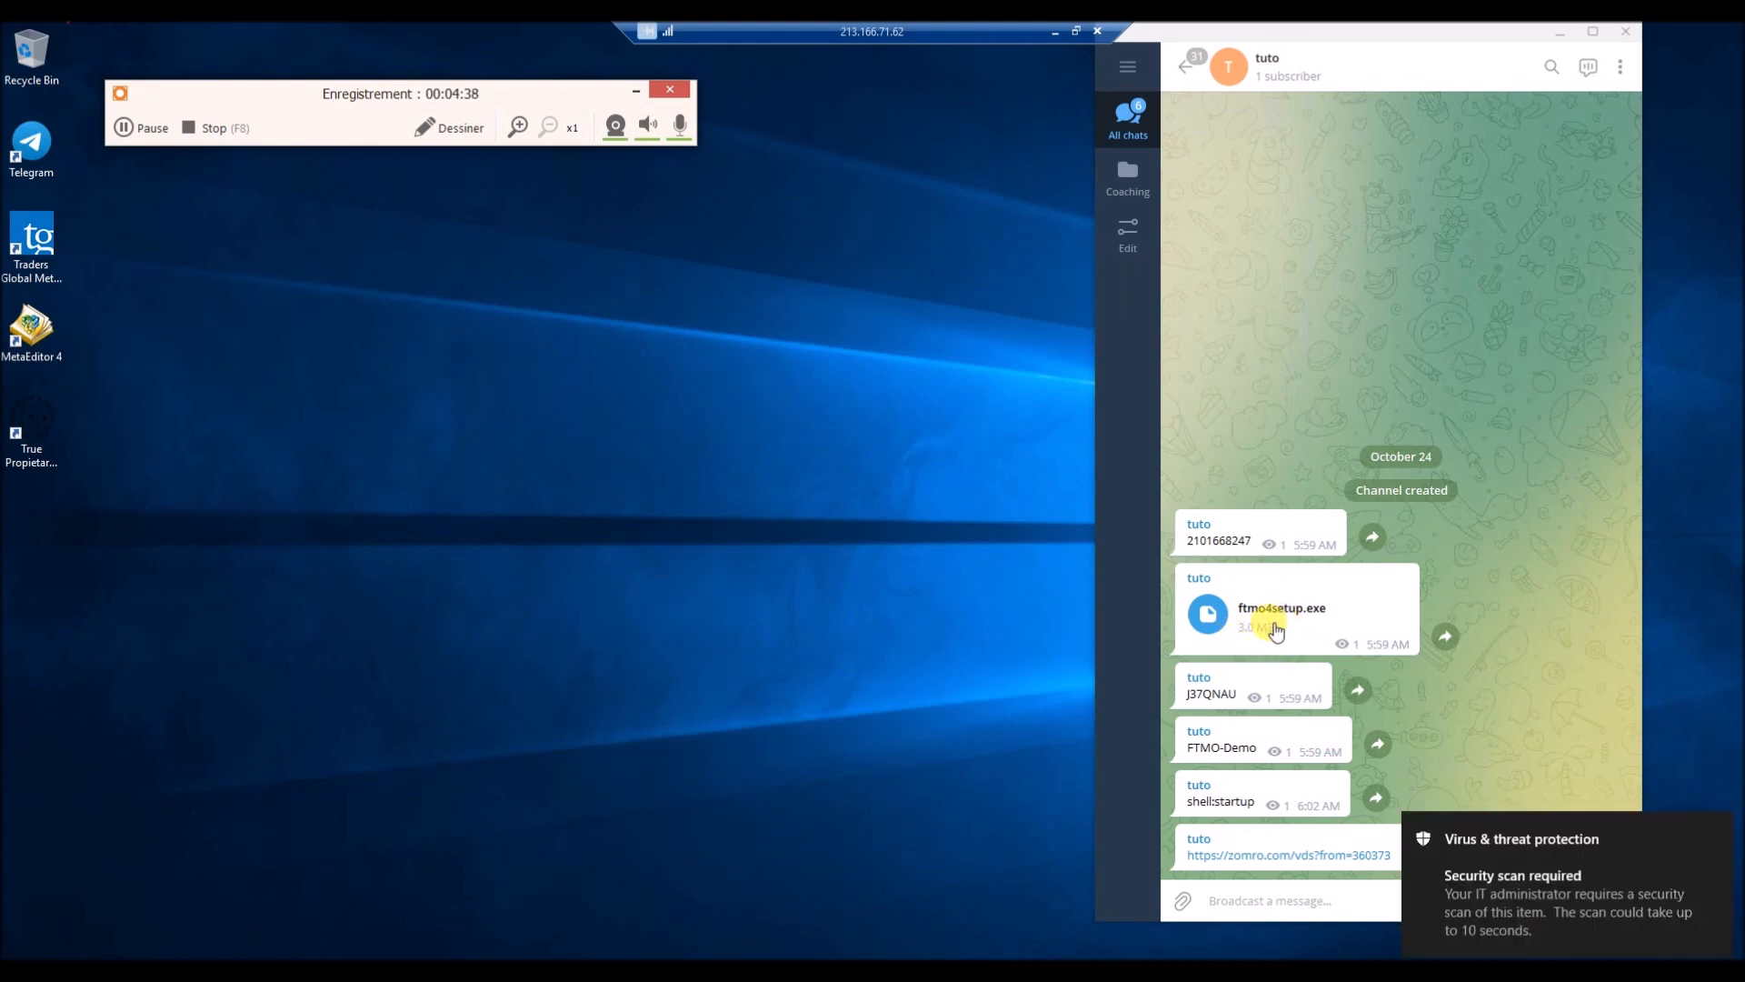
left_click_drag(758, 317, 395, 300)
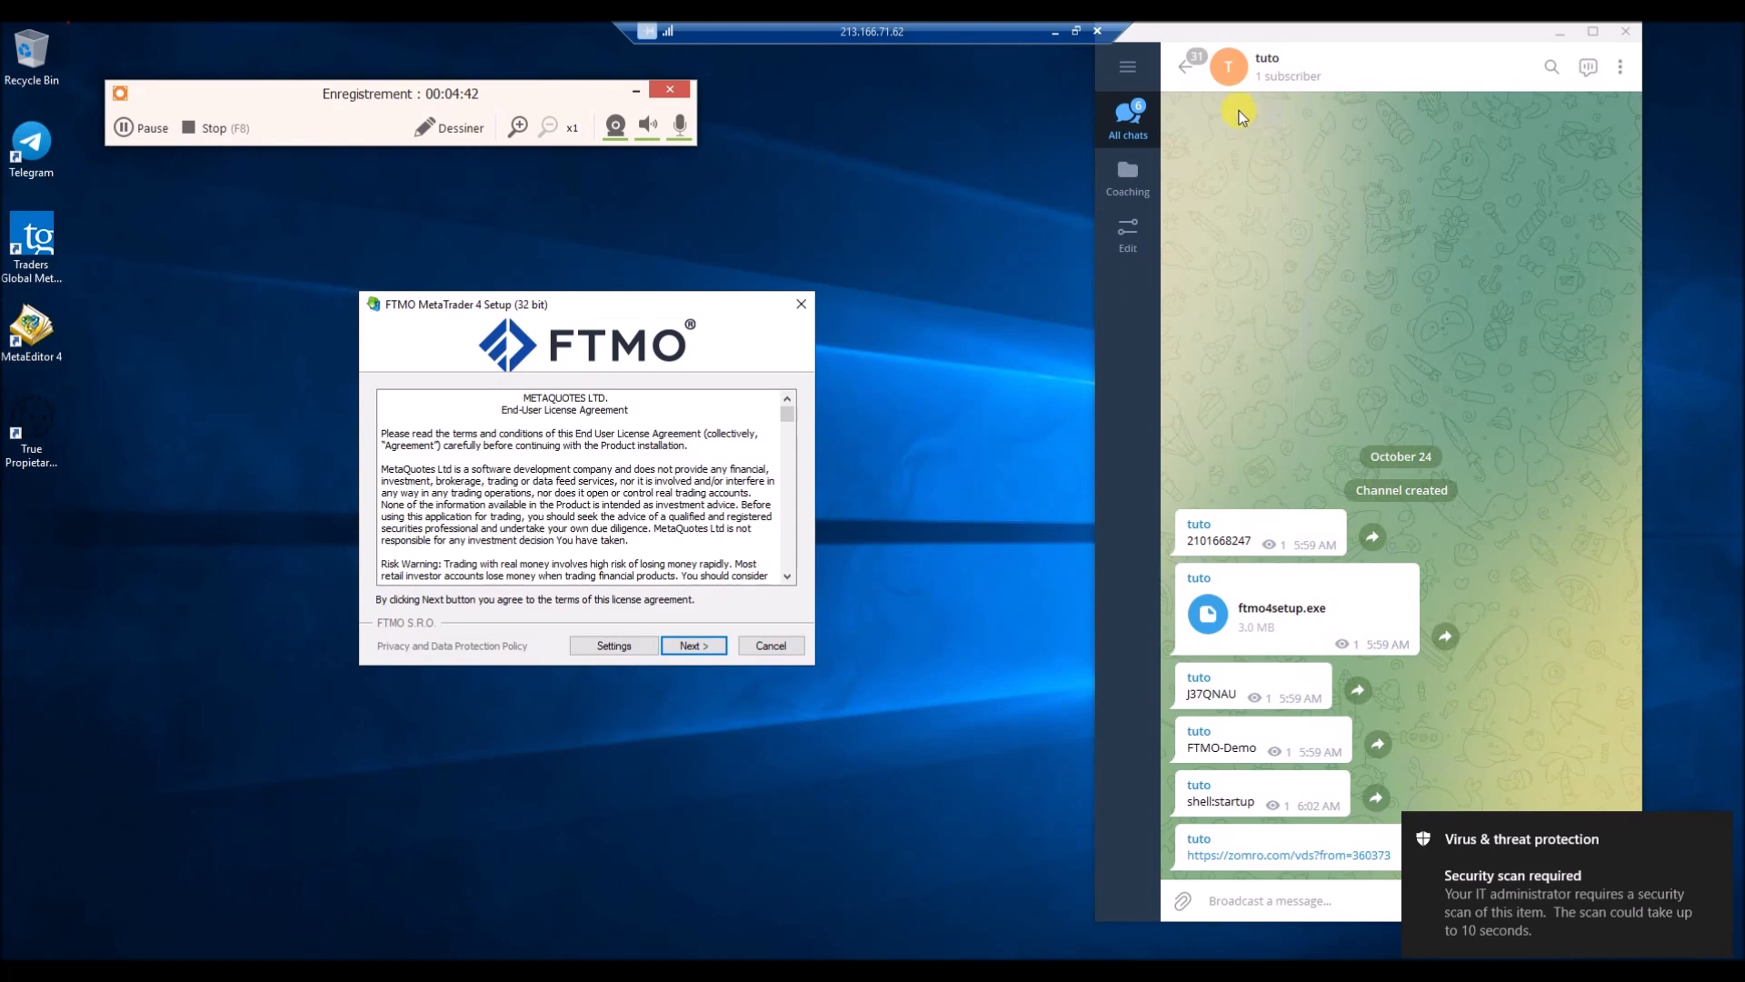
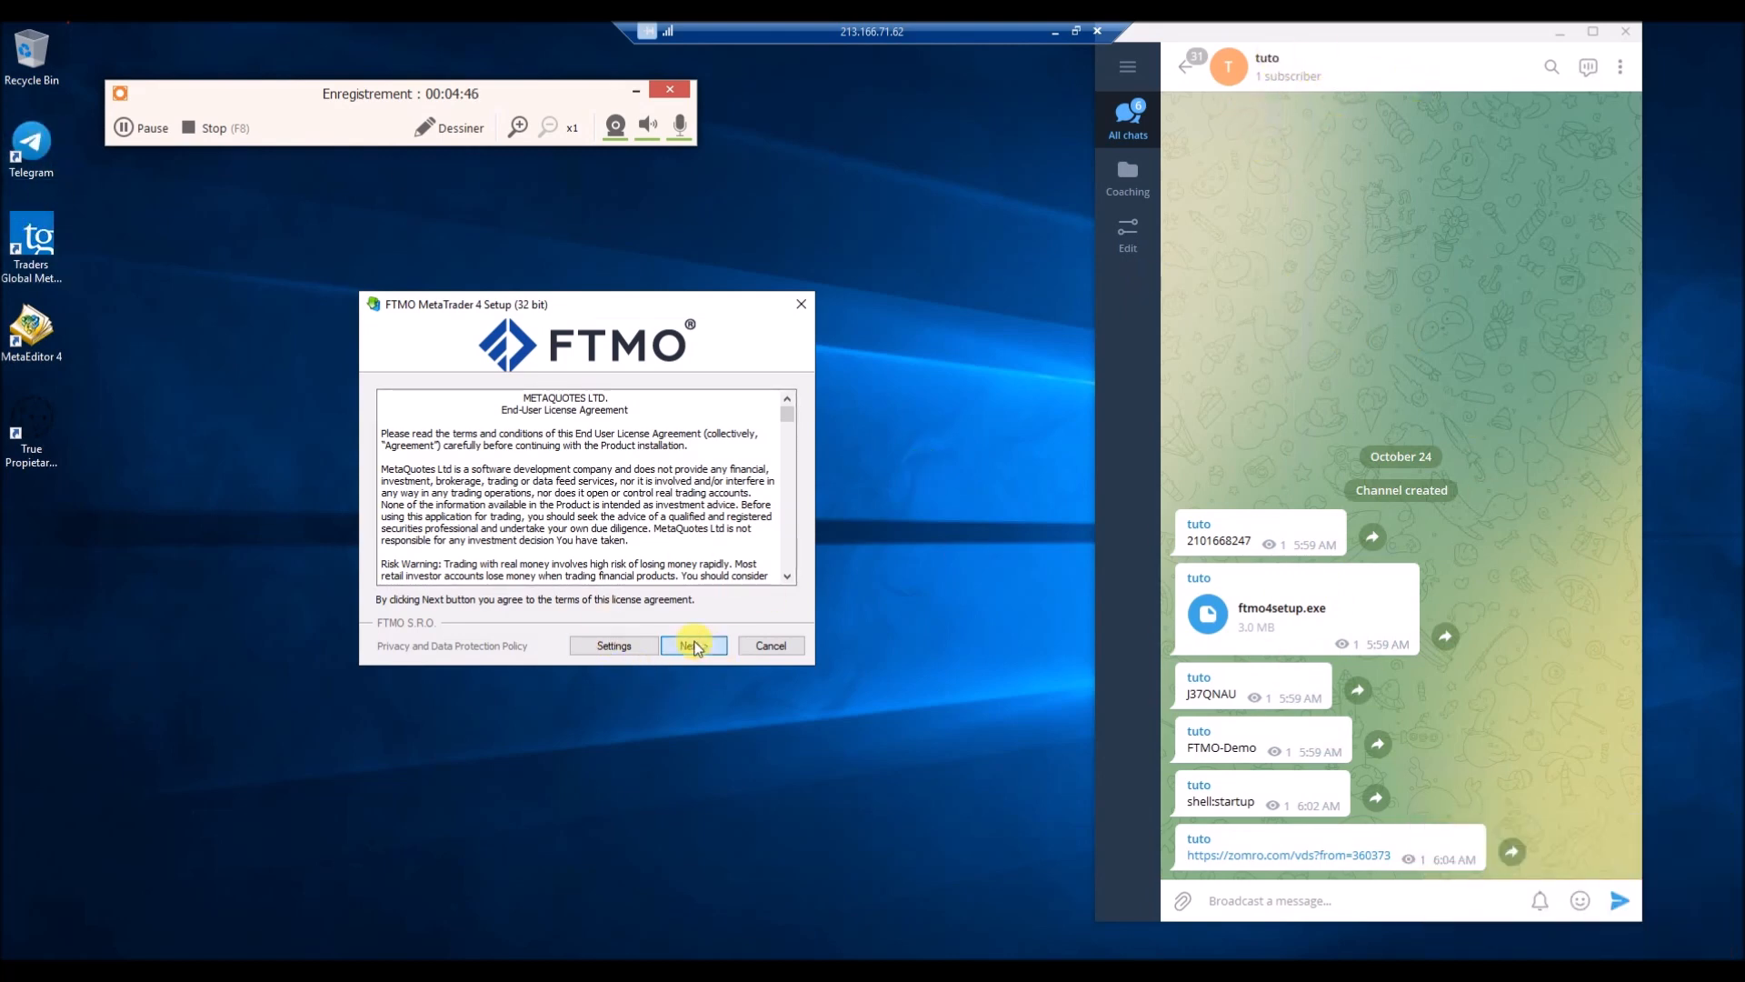
left_click(694, 646)
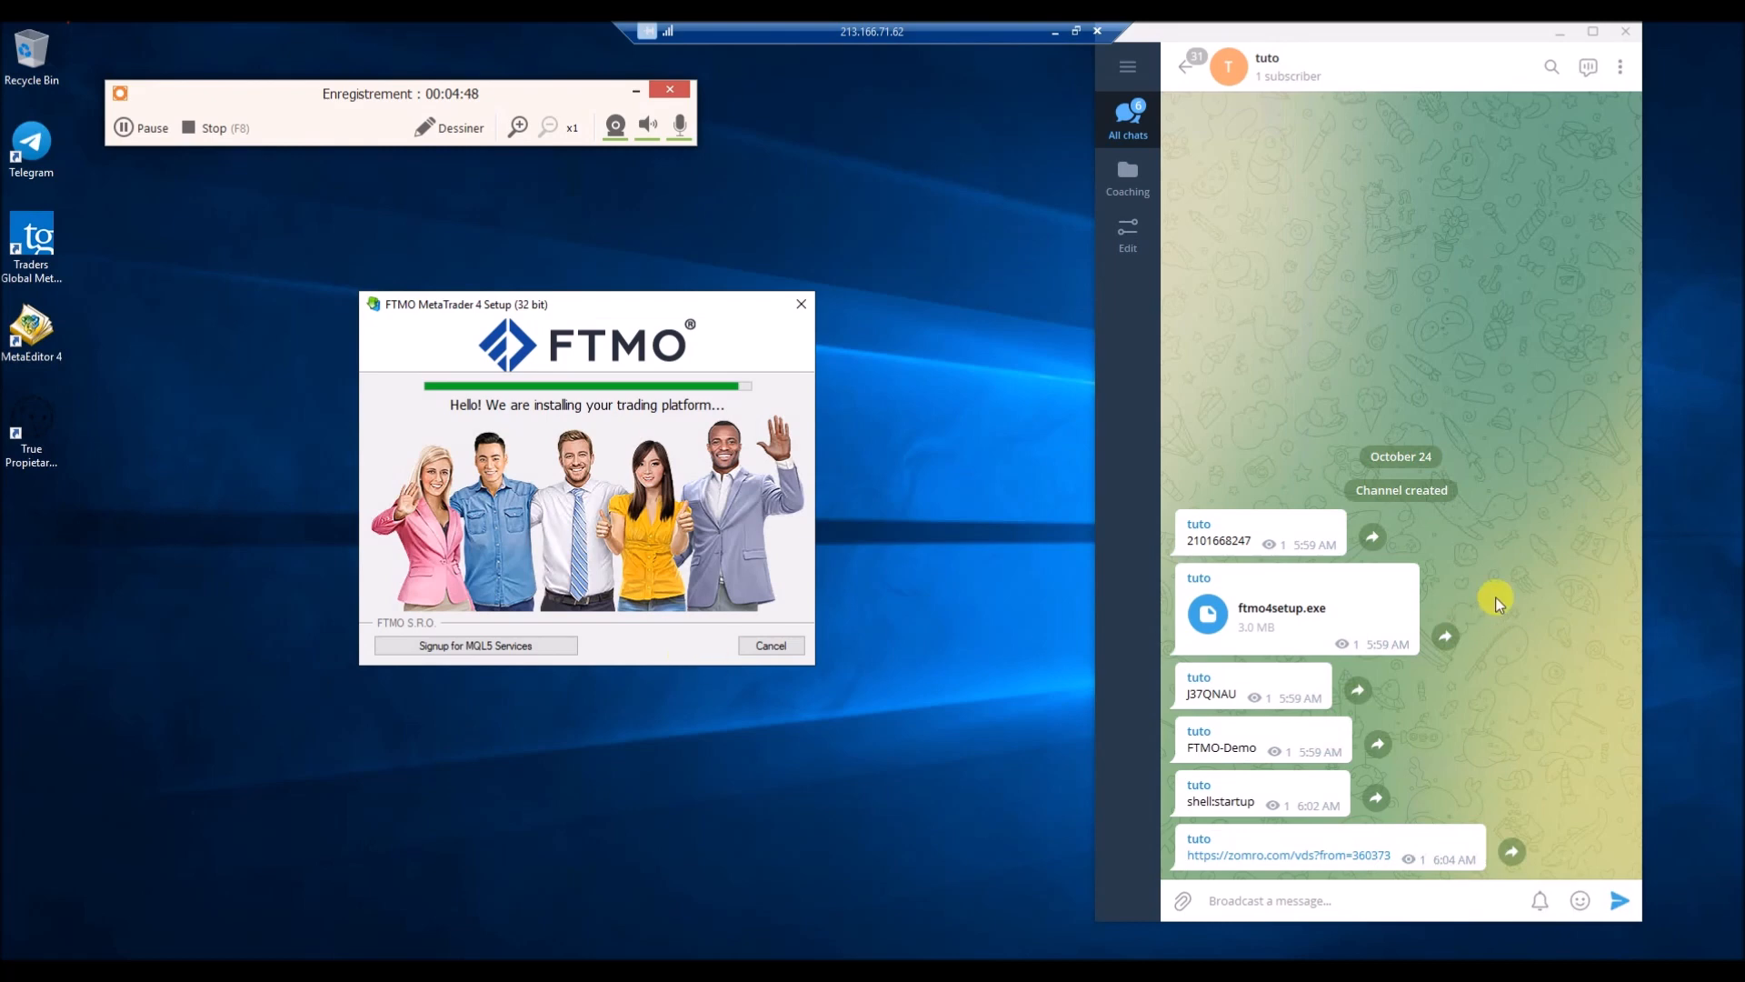
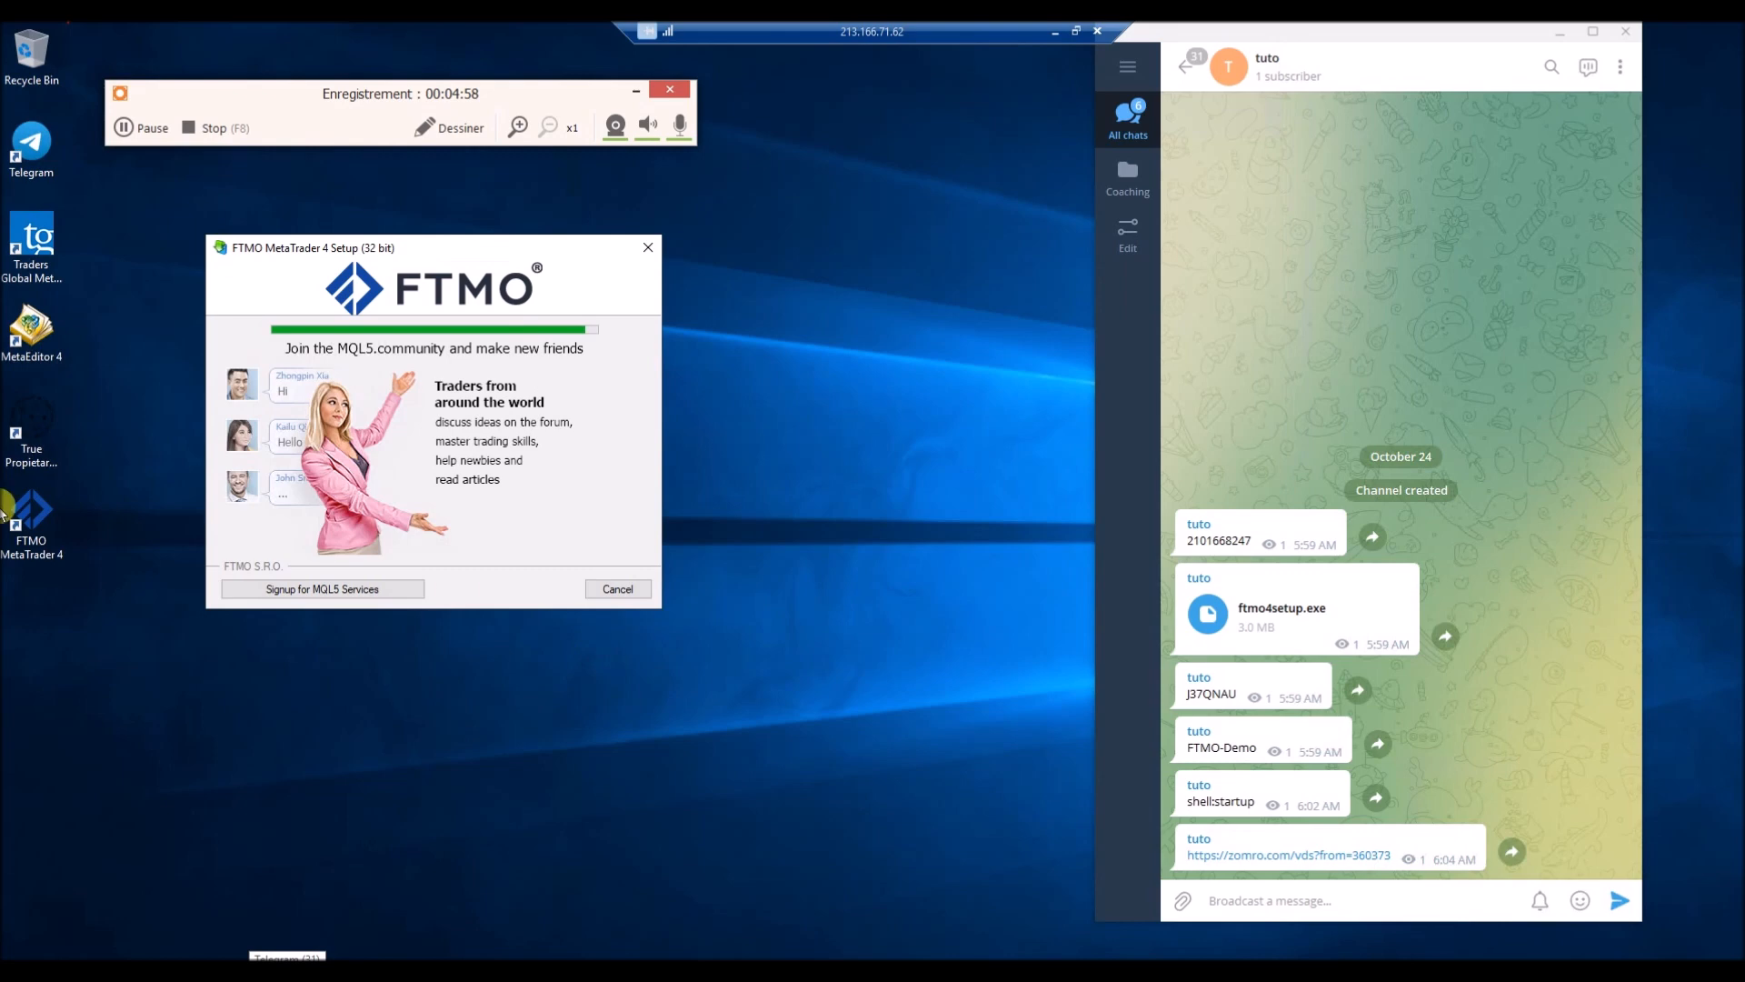
left_click(625, 591)
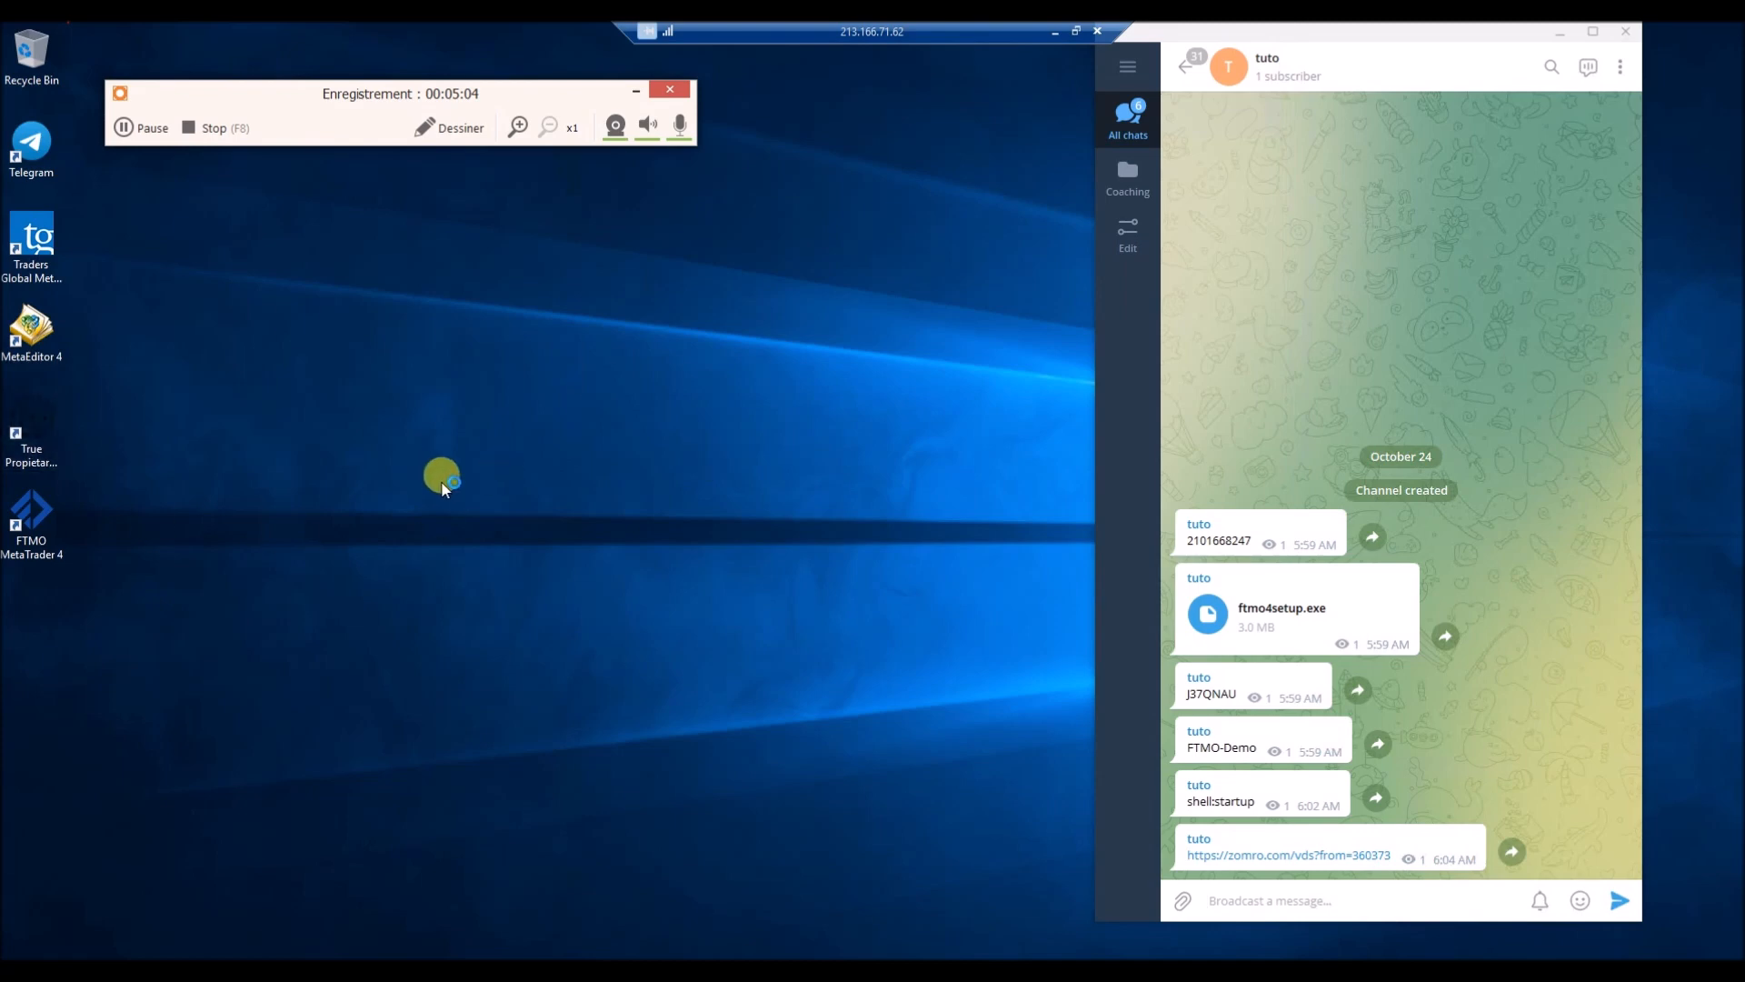
Copy the shell:startup text from its message in the tuto channel.
left_click_drag(445, 93, 609, 78)
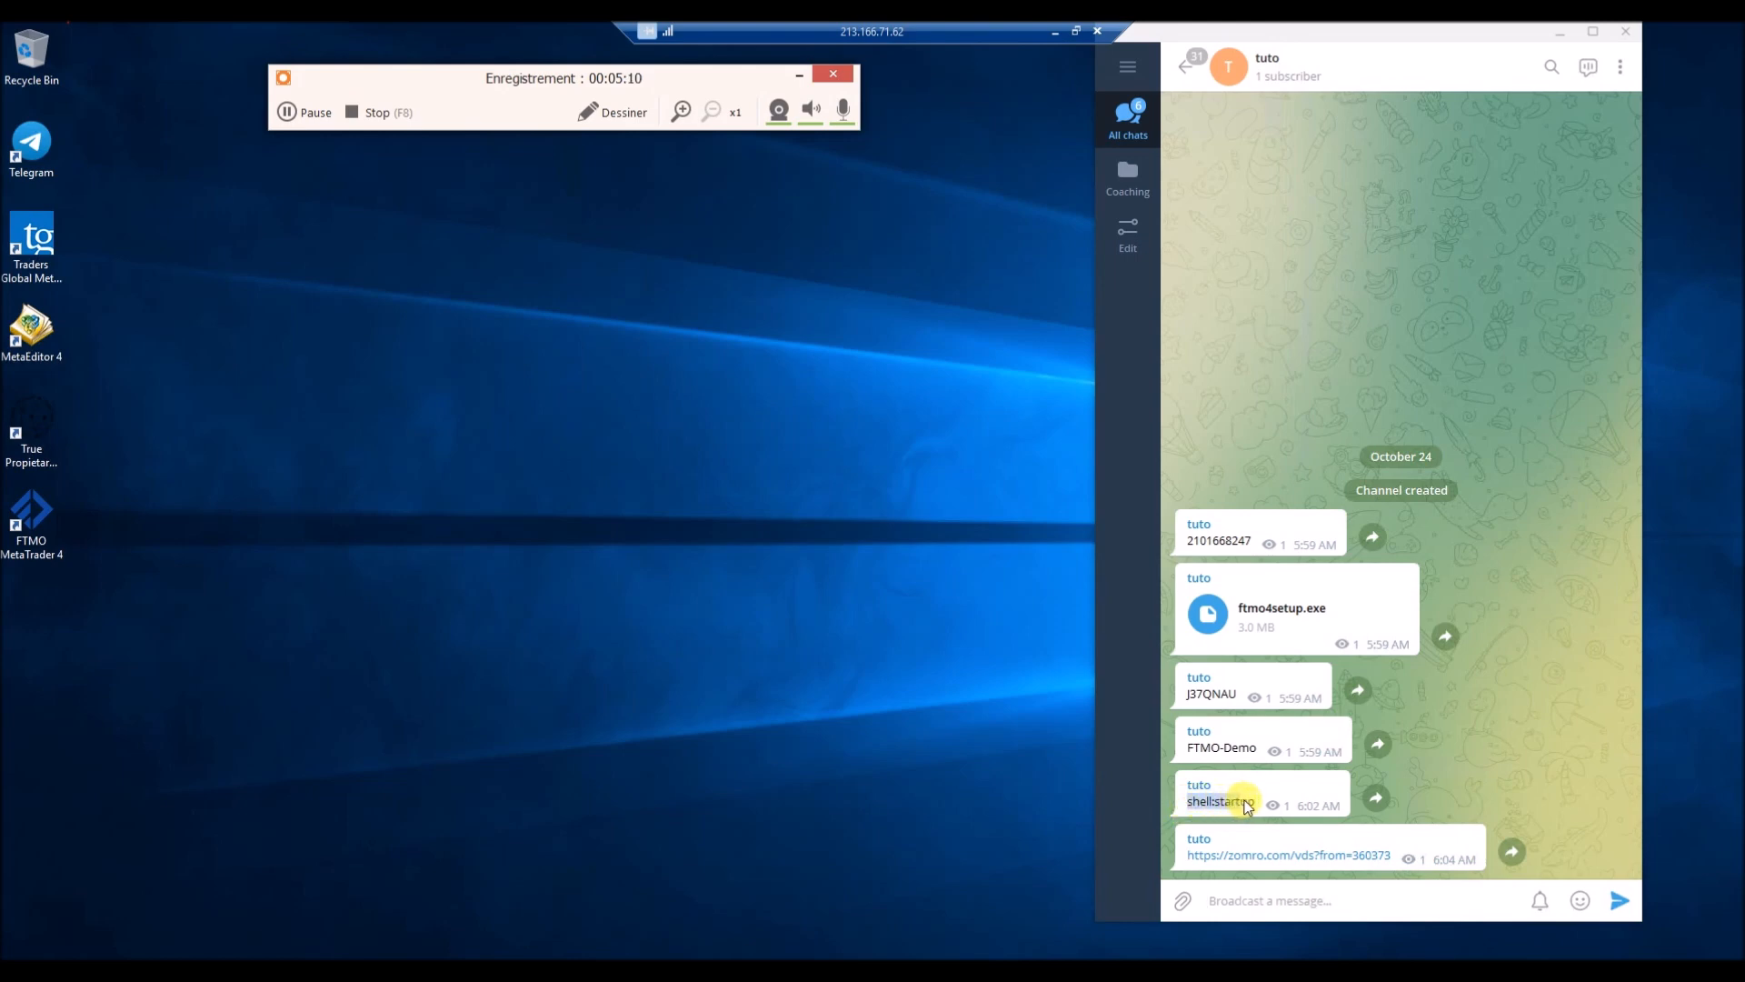
right_click(1239, 800)
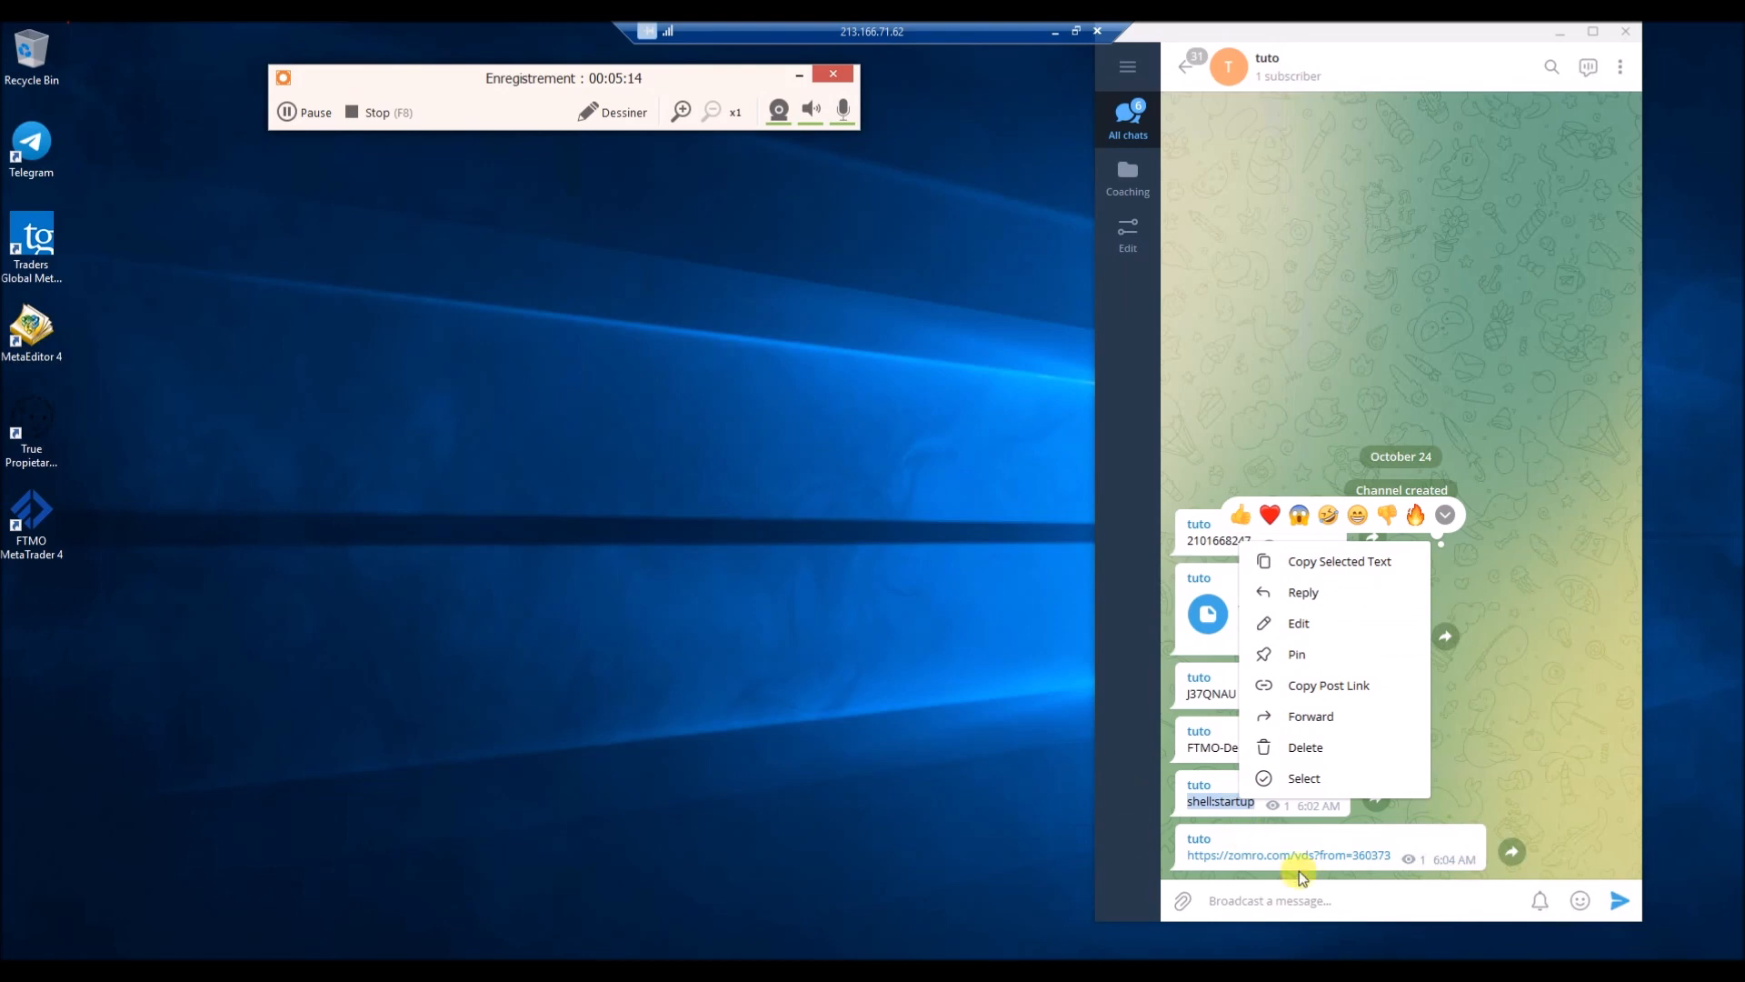
left_click(1348, 563)
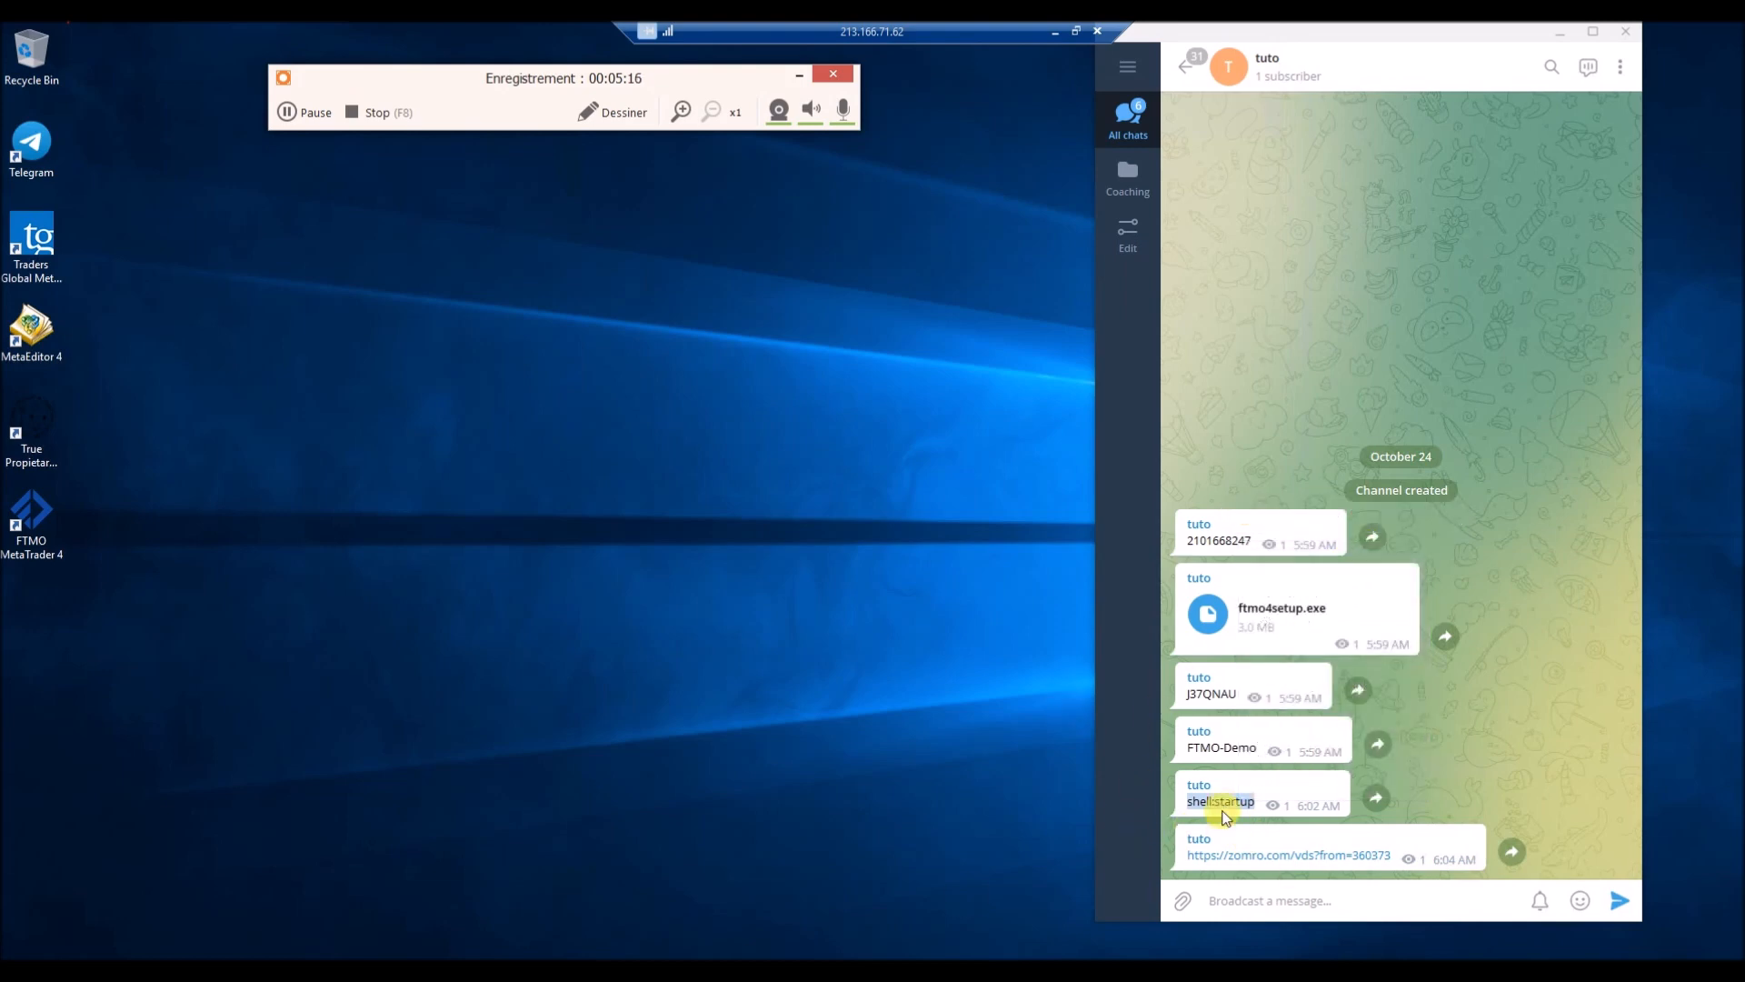
Open the Startup folder by executing shell:startup in Run, and widen the folder window.
left_click(107, 950)
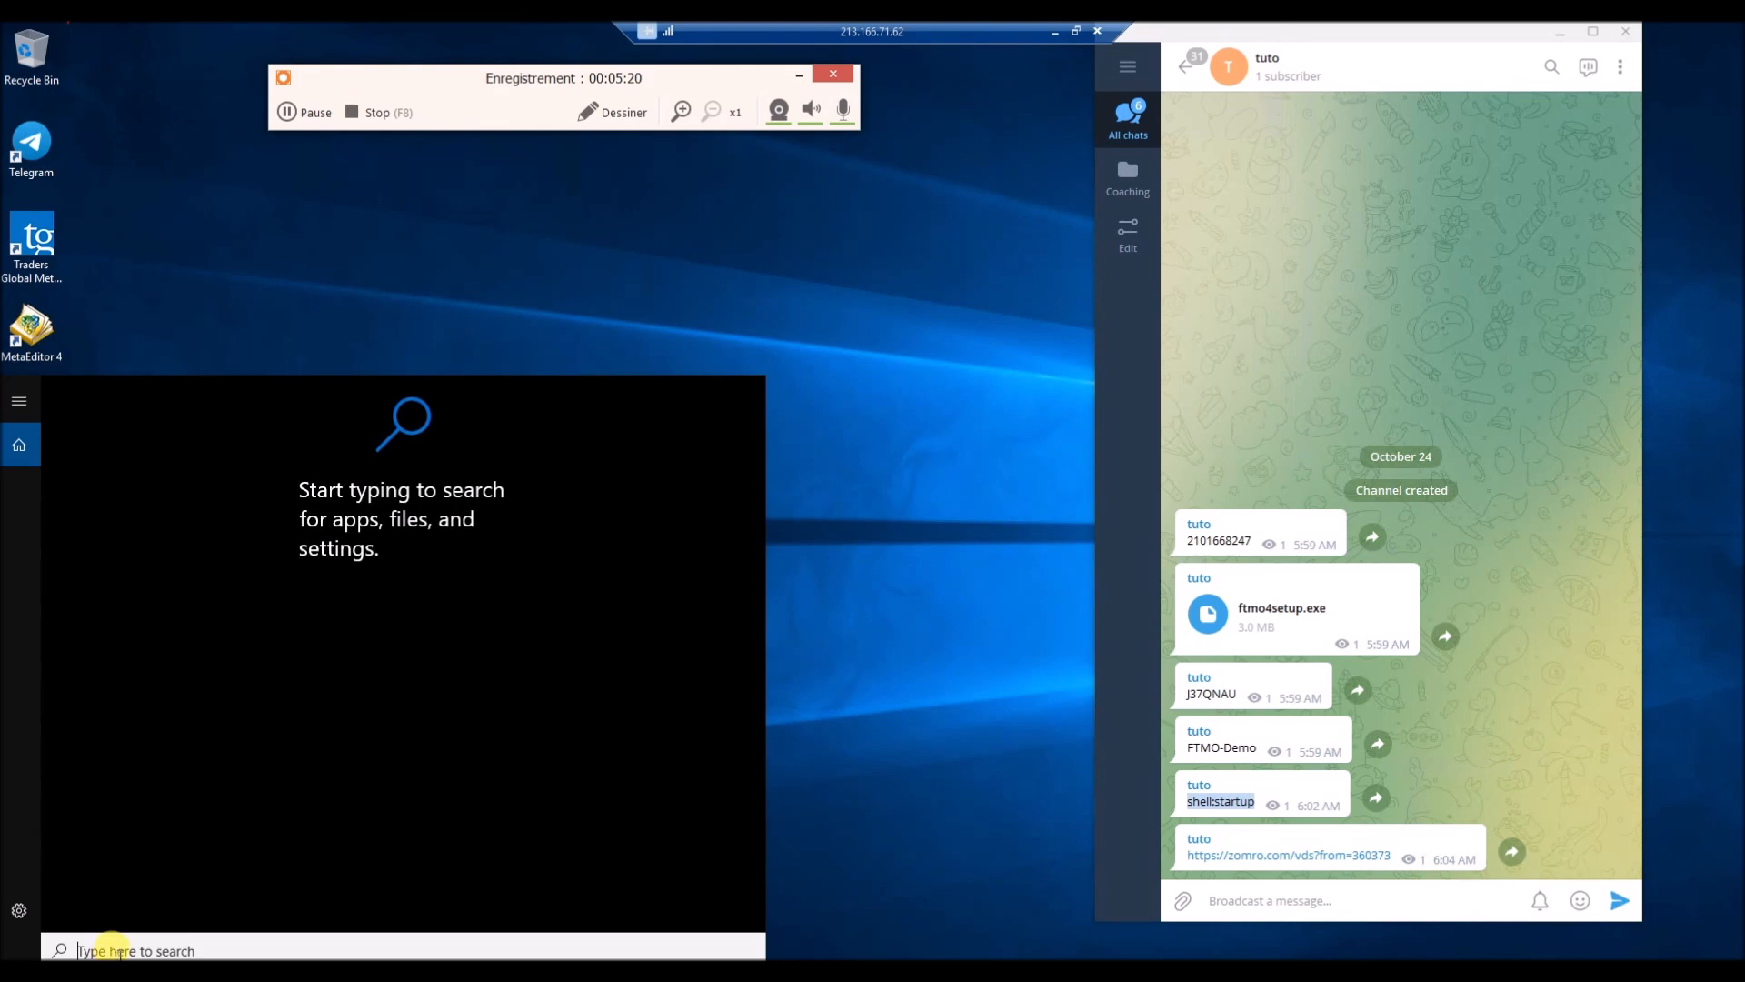
type("ex")
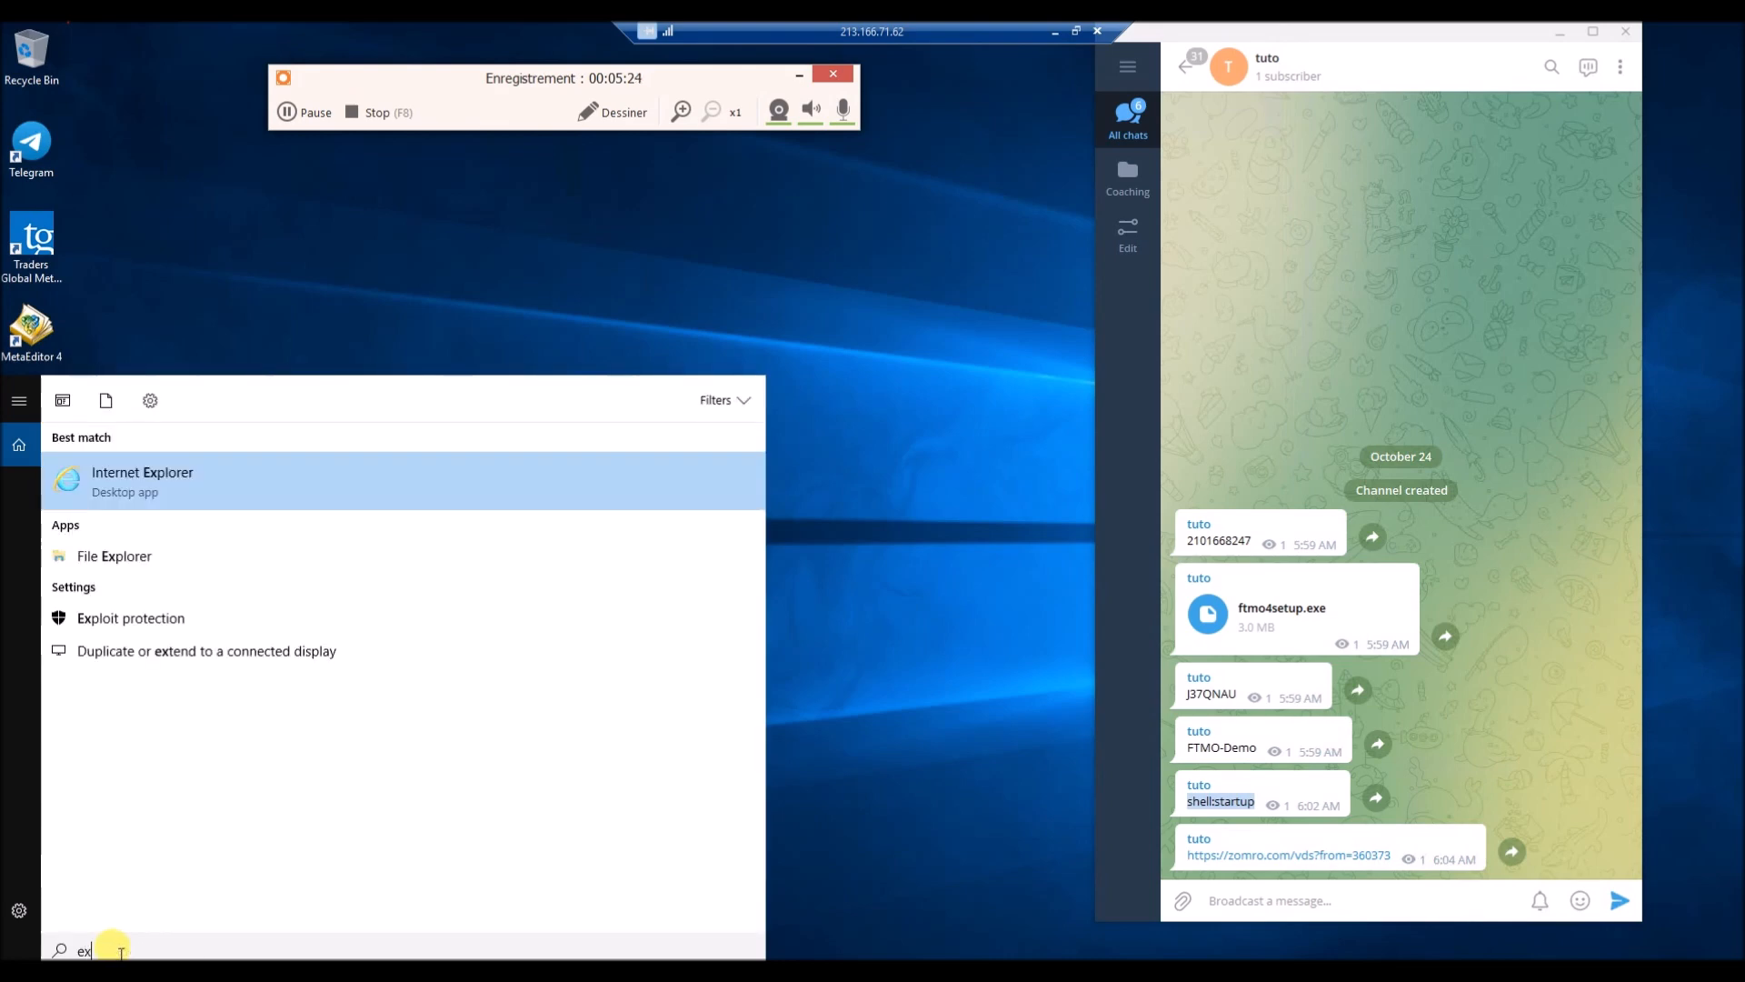
key("BackSpace")
key("BackSpace")
type("run")
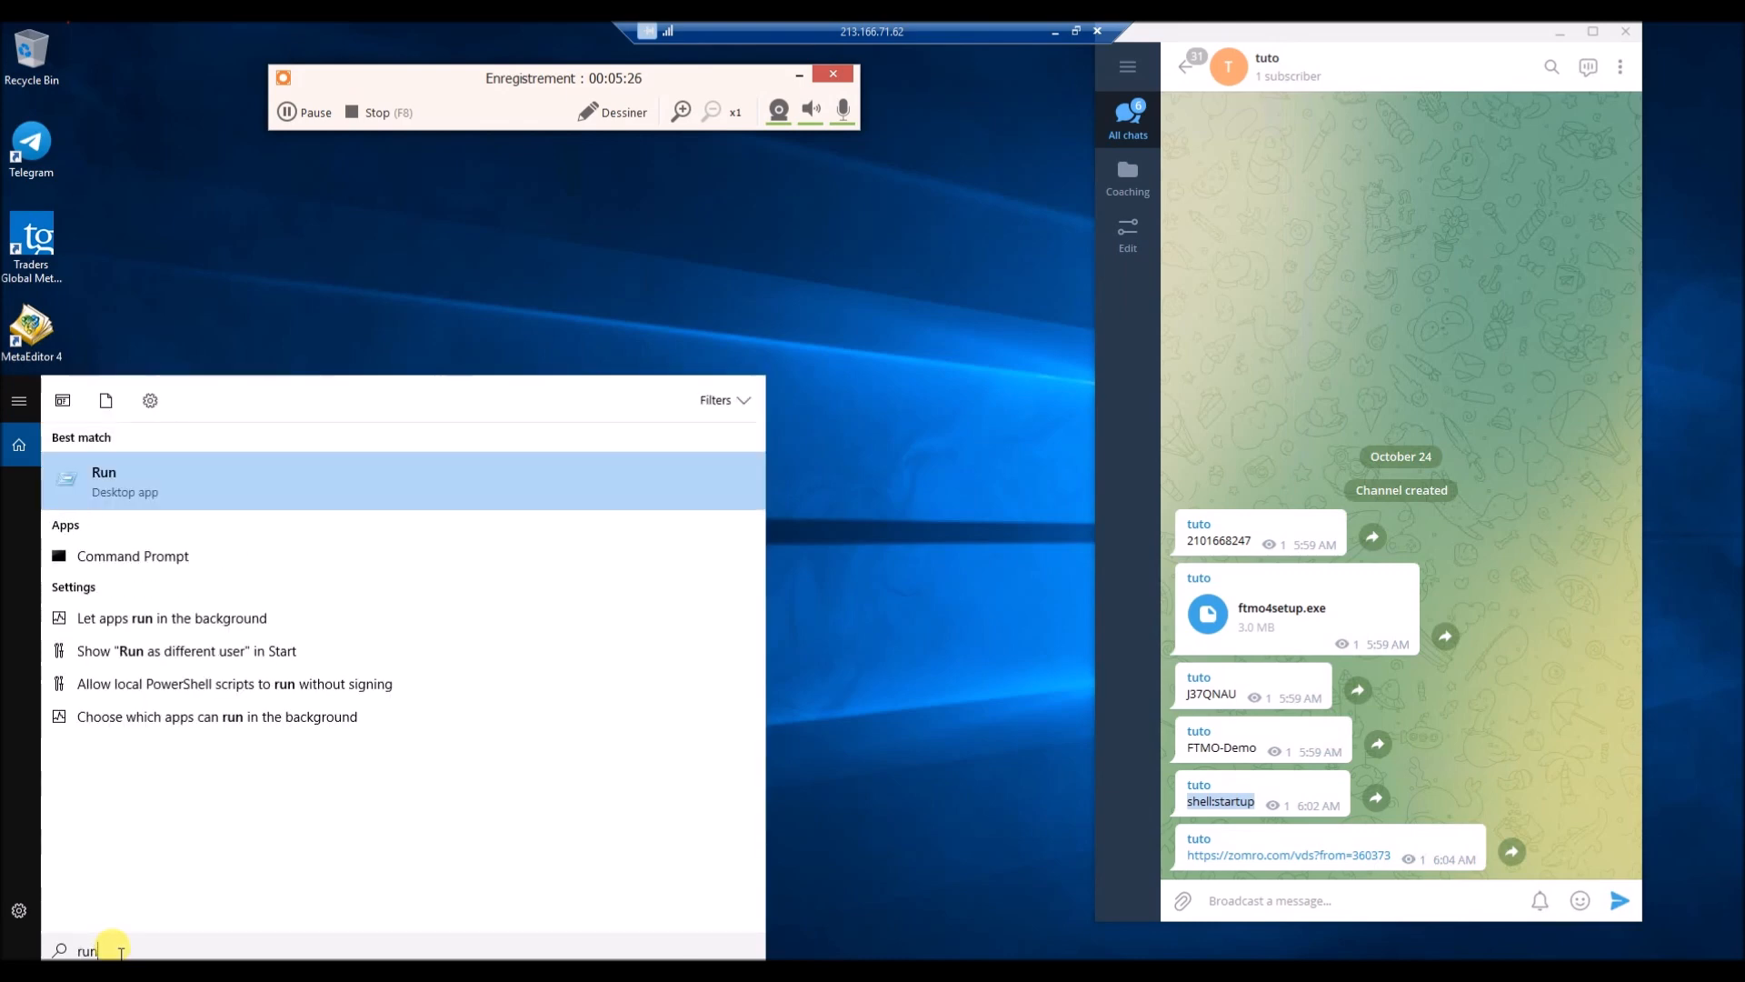
left_click(136, 482)
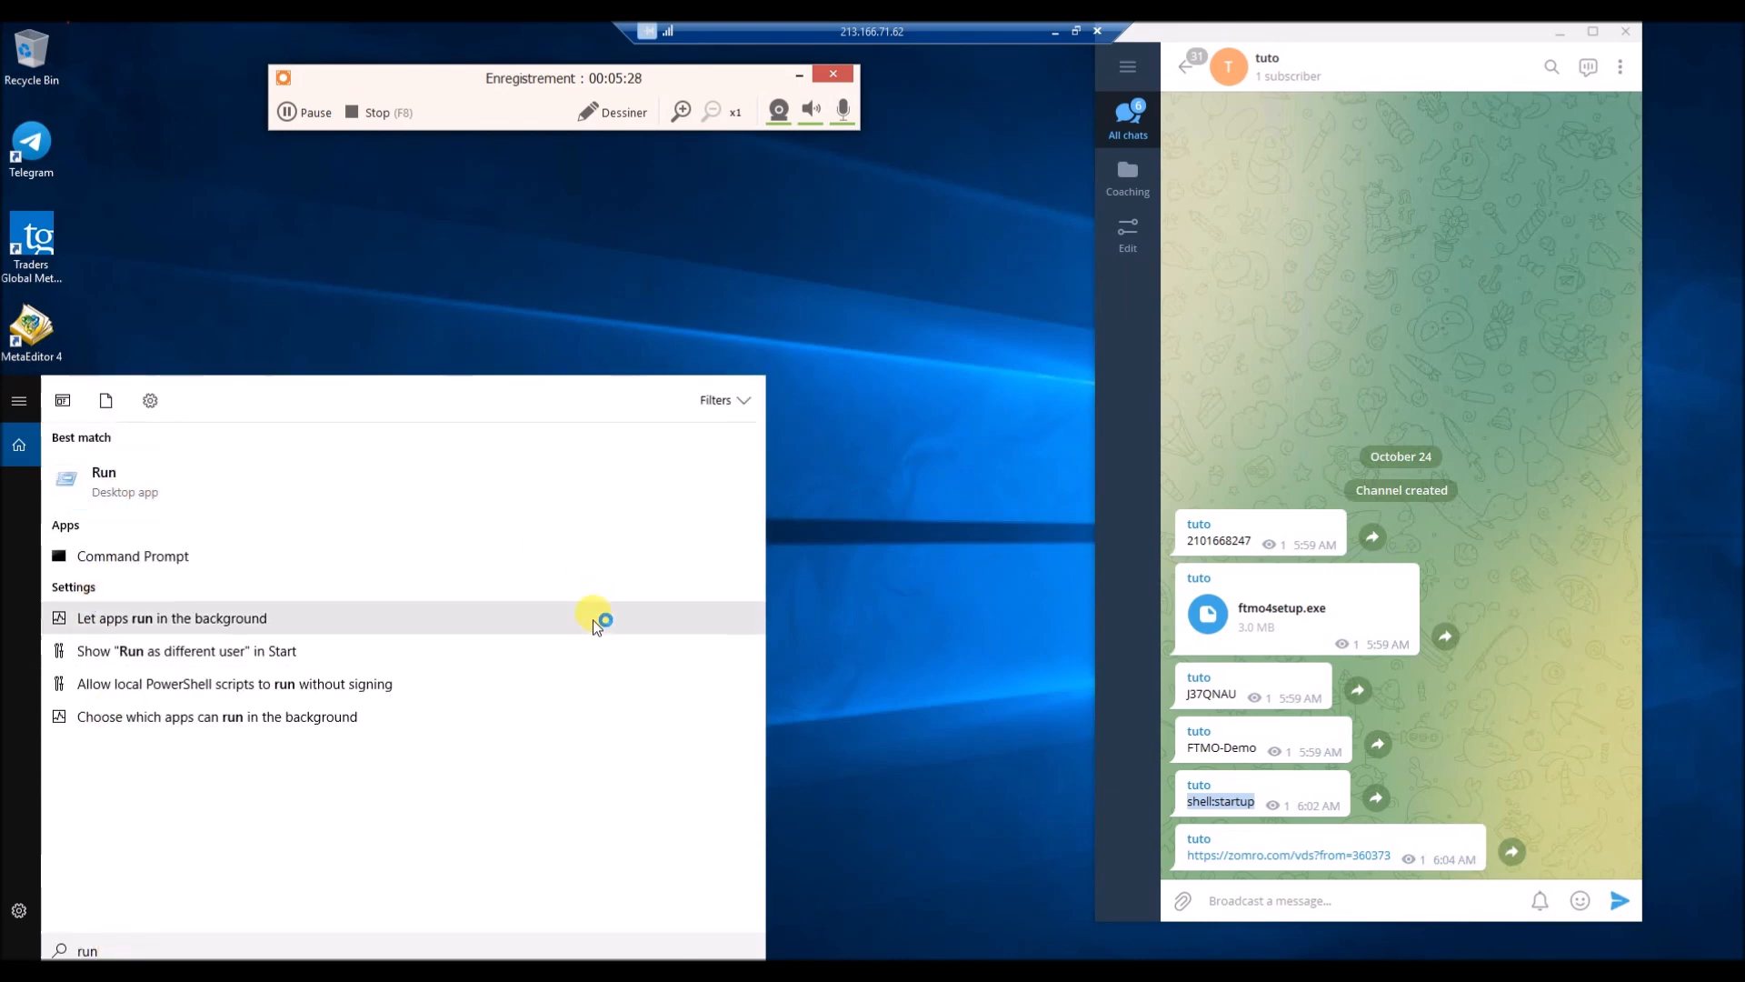
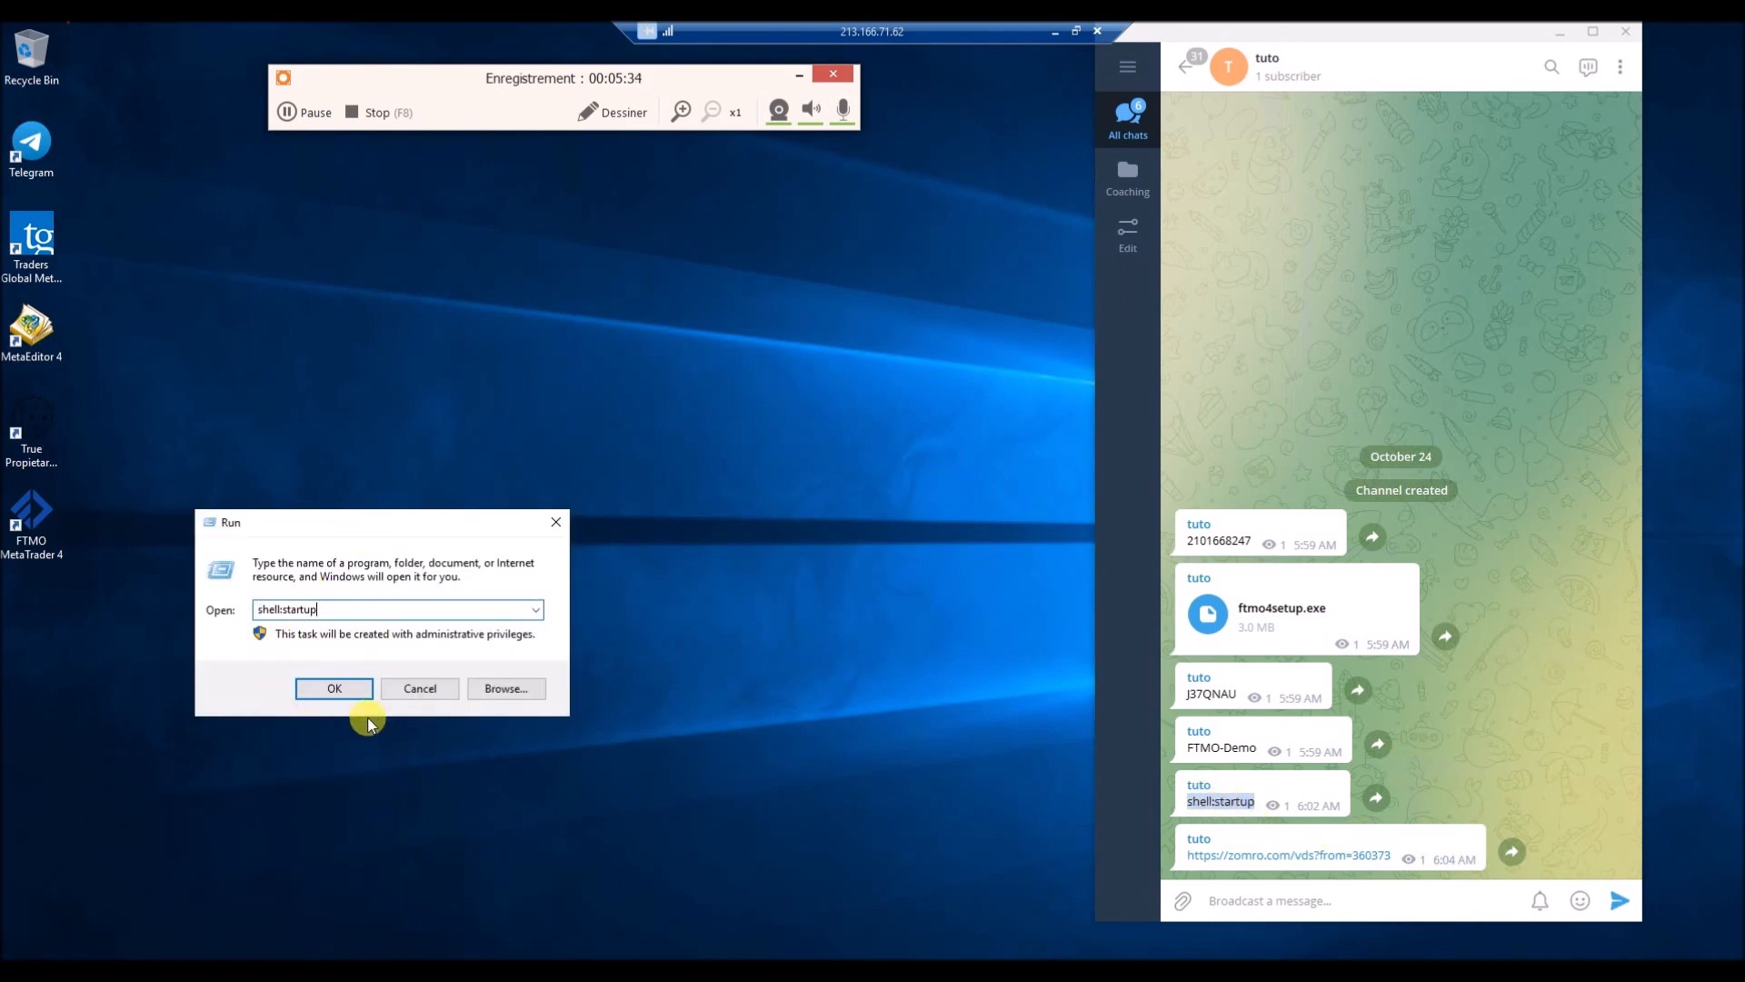
left_click(334, 695)
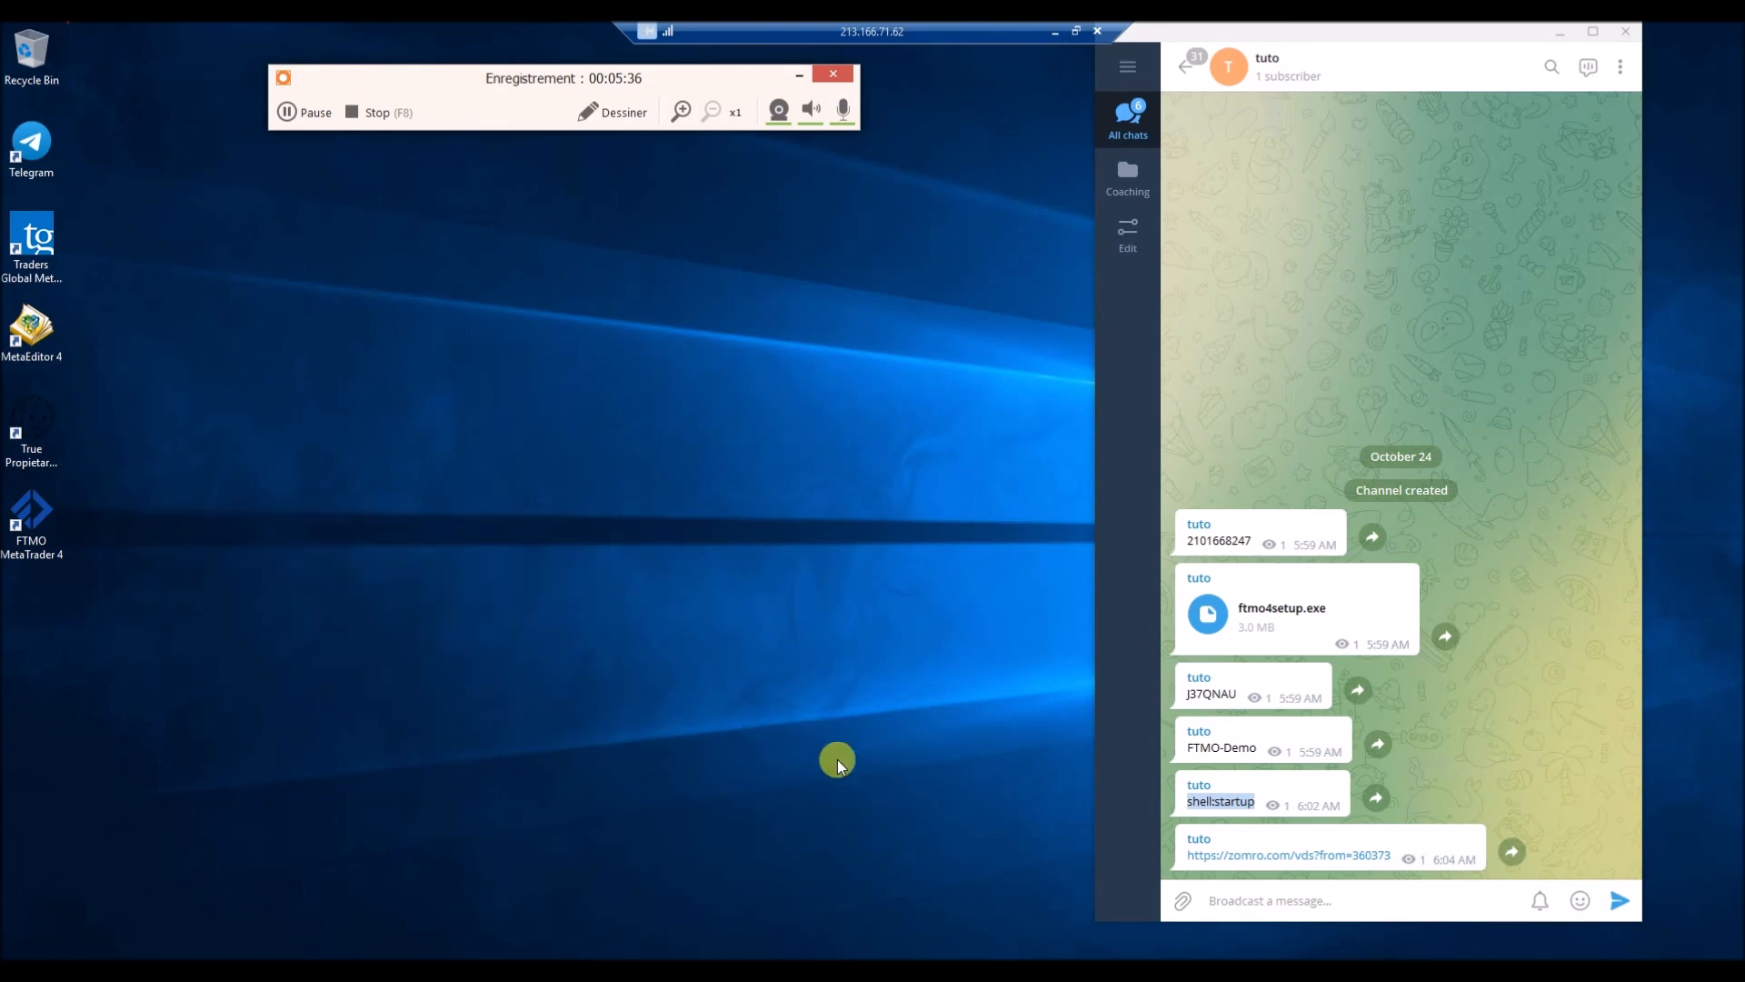
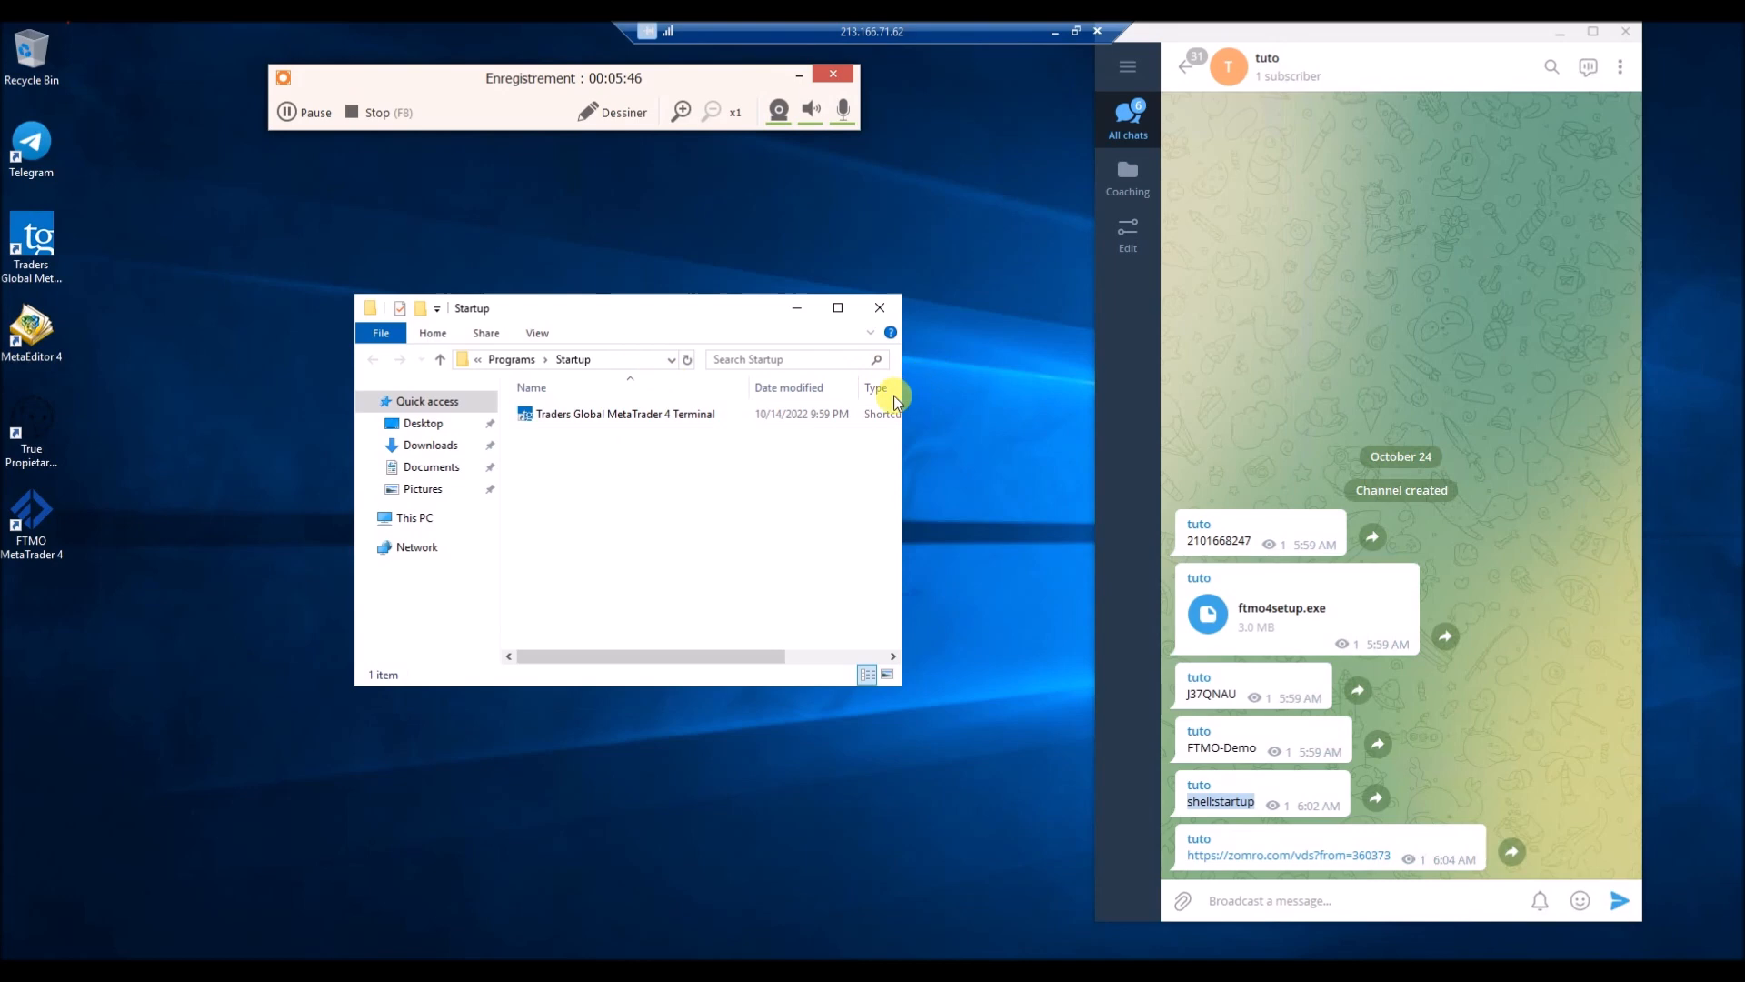
left_click_drag(902, 394, 1642, 436)
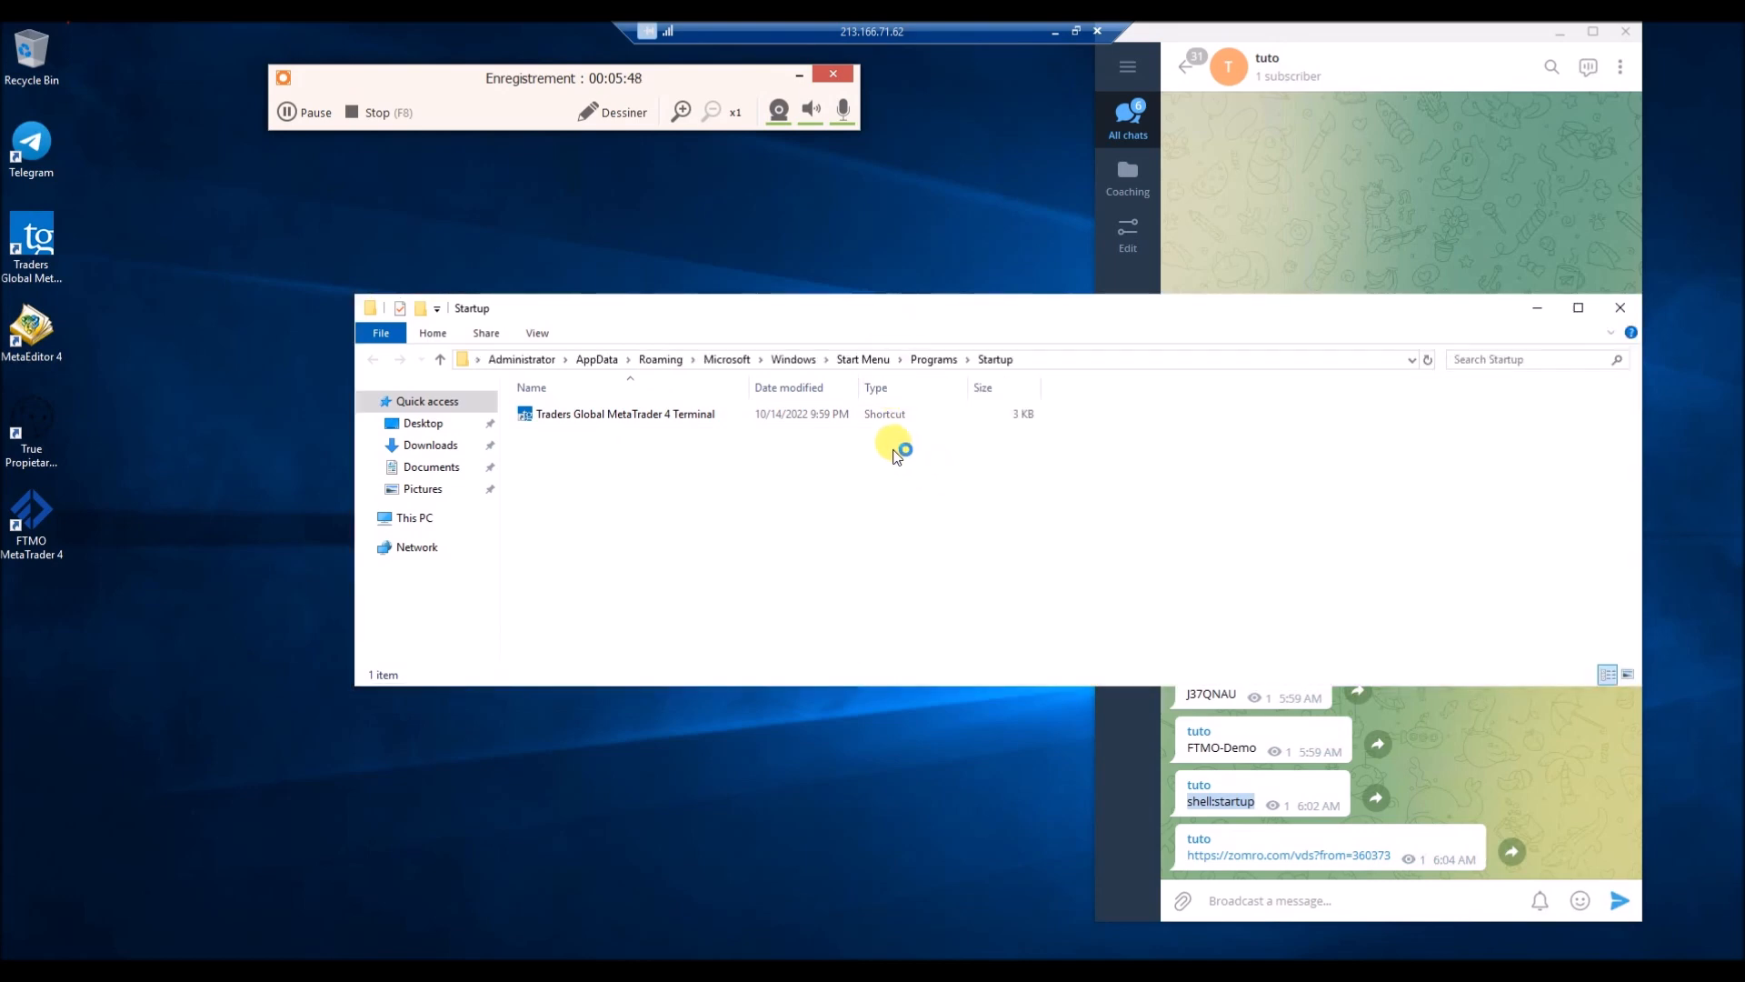
Dismiss the EA_ProManager alert and move the True Propietary Funds MT4 Terminal shortcut from the desktop into the Startup folder.
left_click(569, 416)
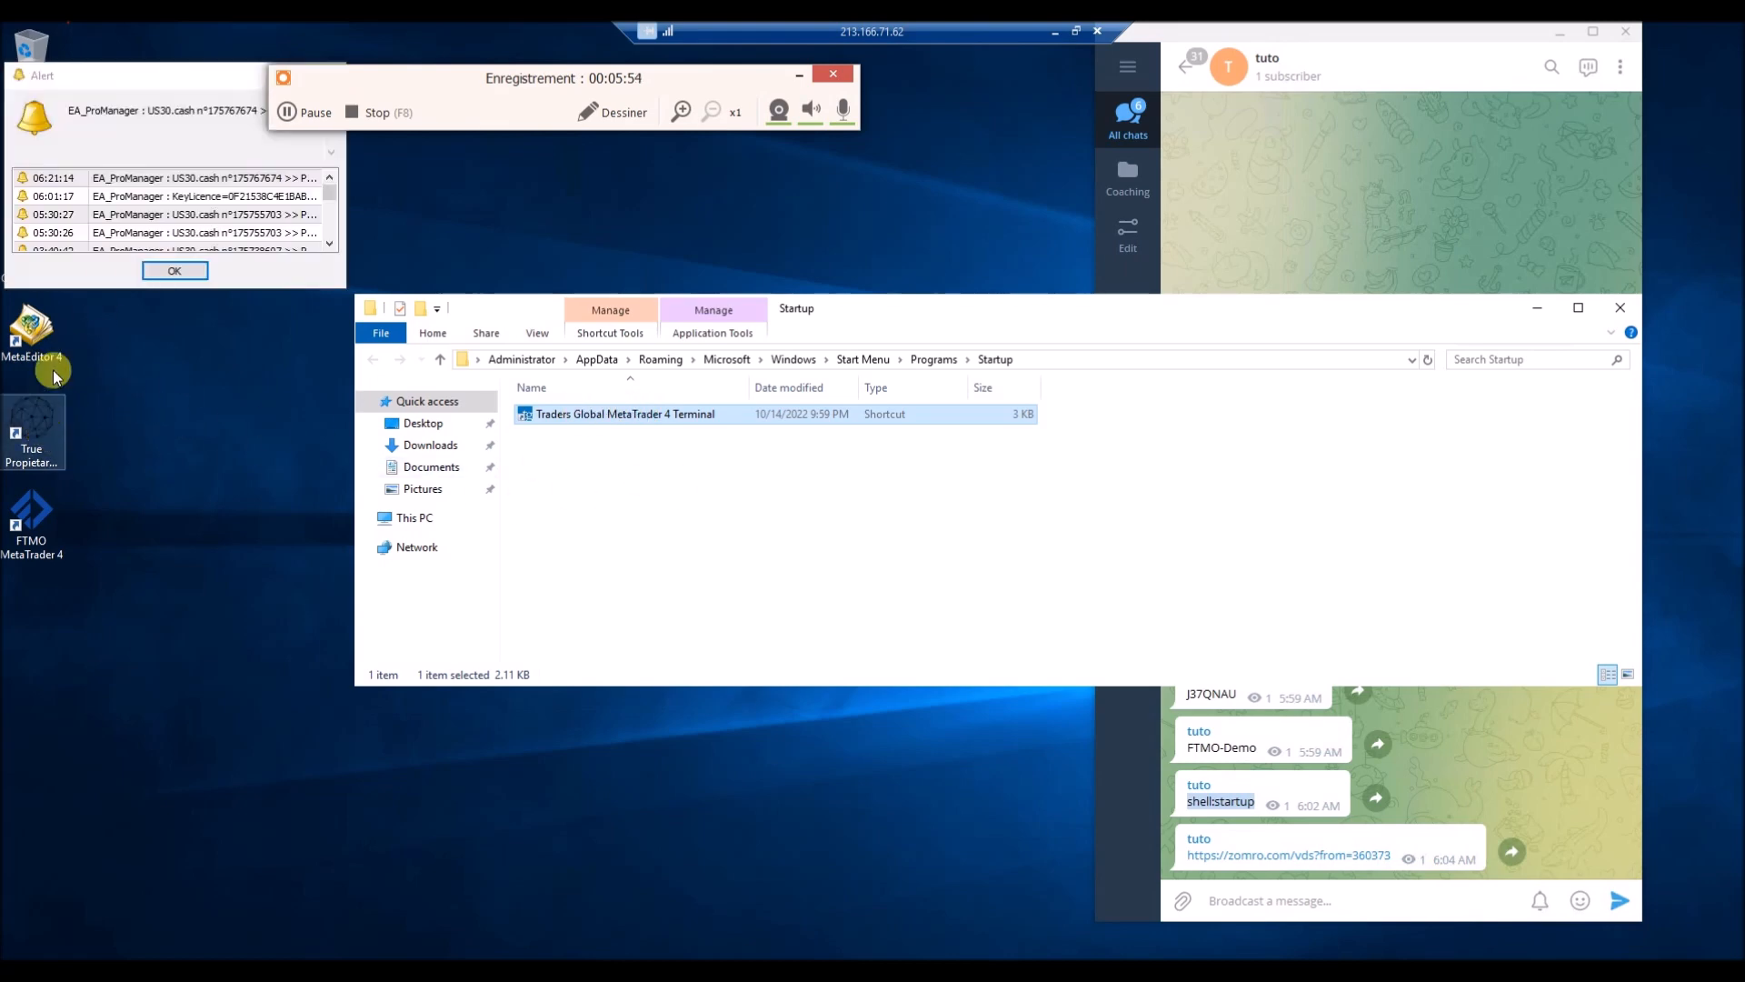
left_click(168, 271)
left_click(27, 420)
left_click_drag(33, 441, 984, 522)
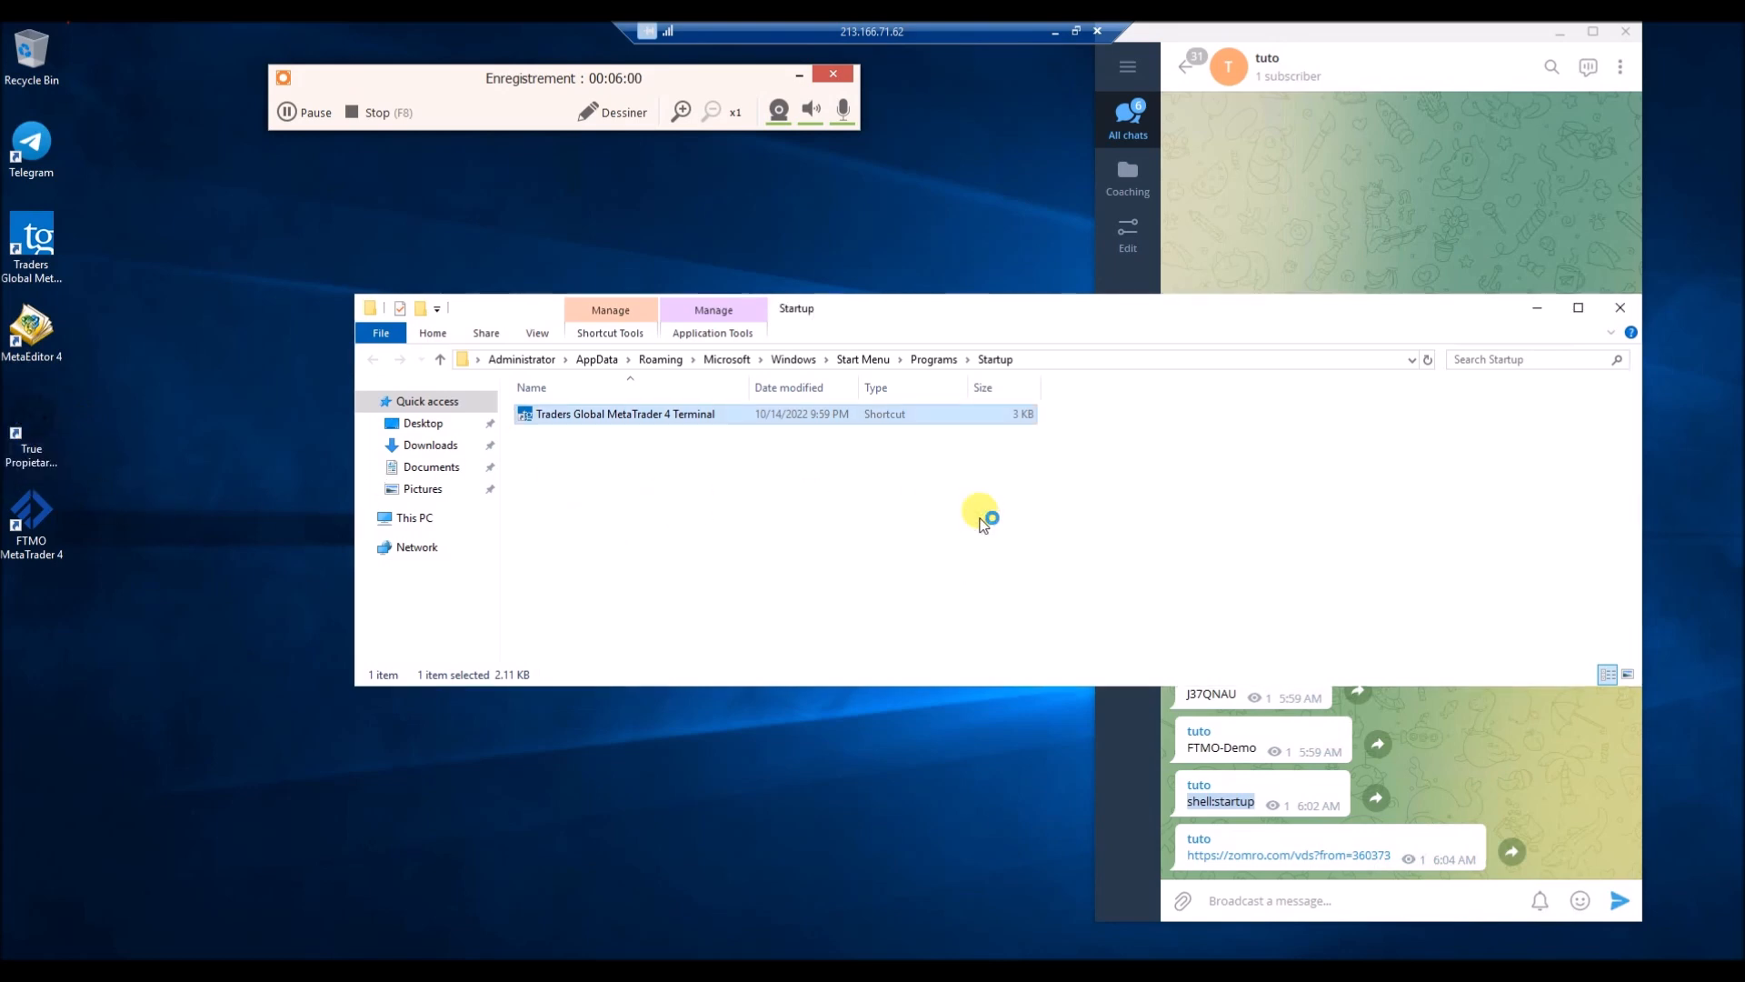
left_click(840, 519)
Move the FTMO MetaTrader 4 shortcut from the desktop into the Startup folder.
left_click_drag(26, 523, 643, 518)
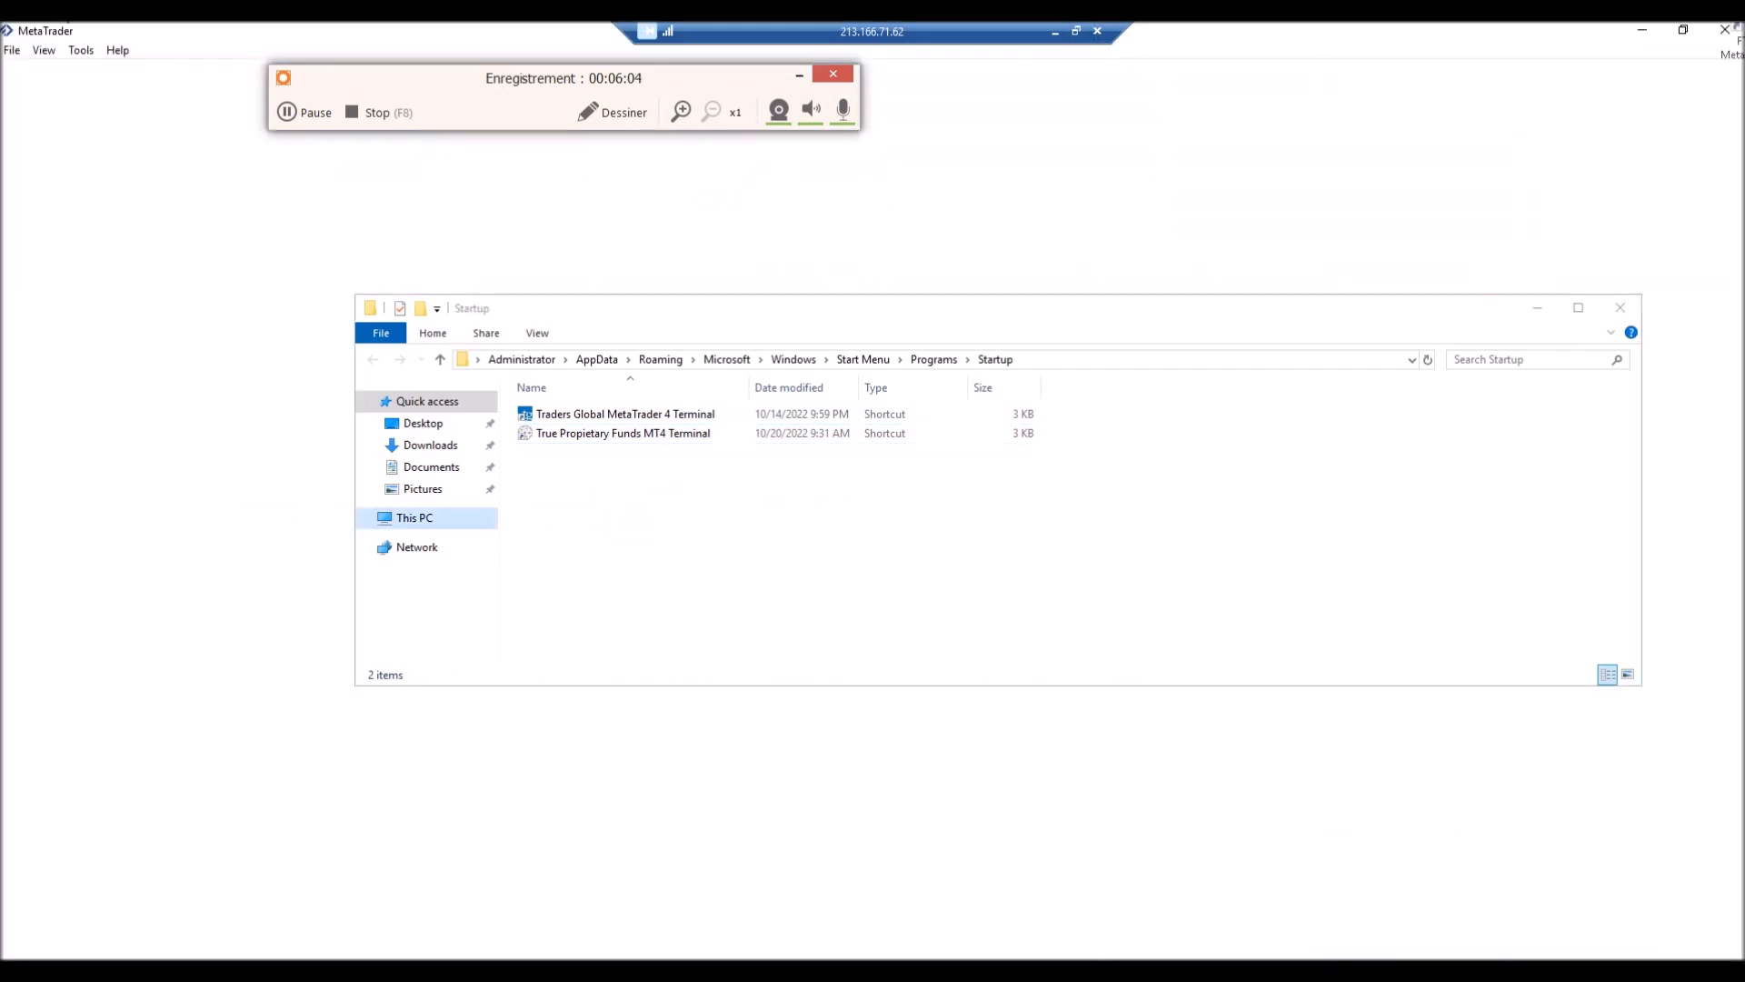
left_click(1655, 37)
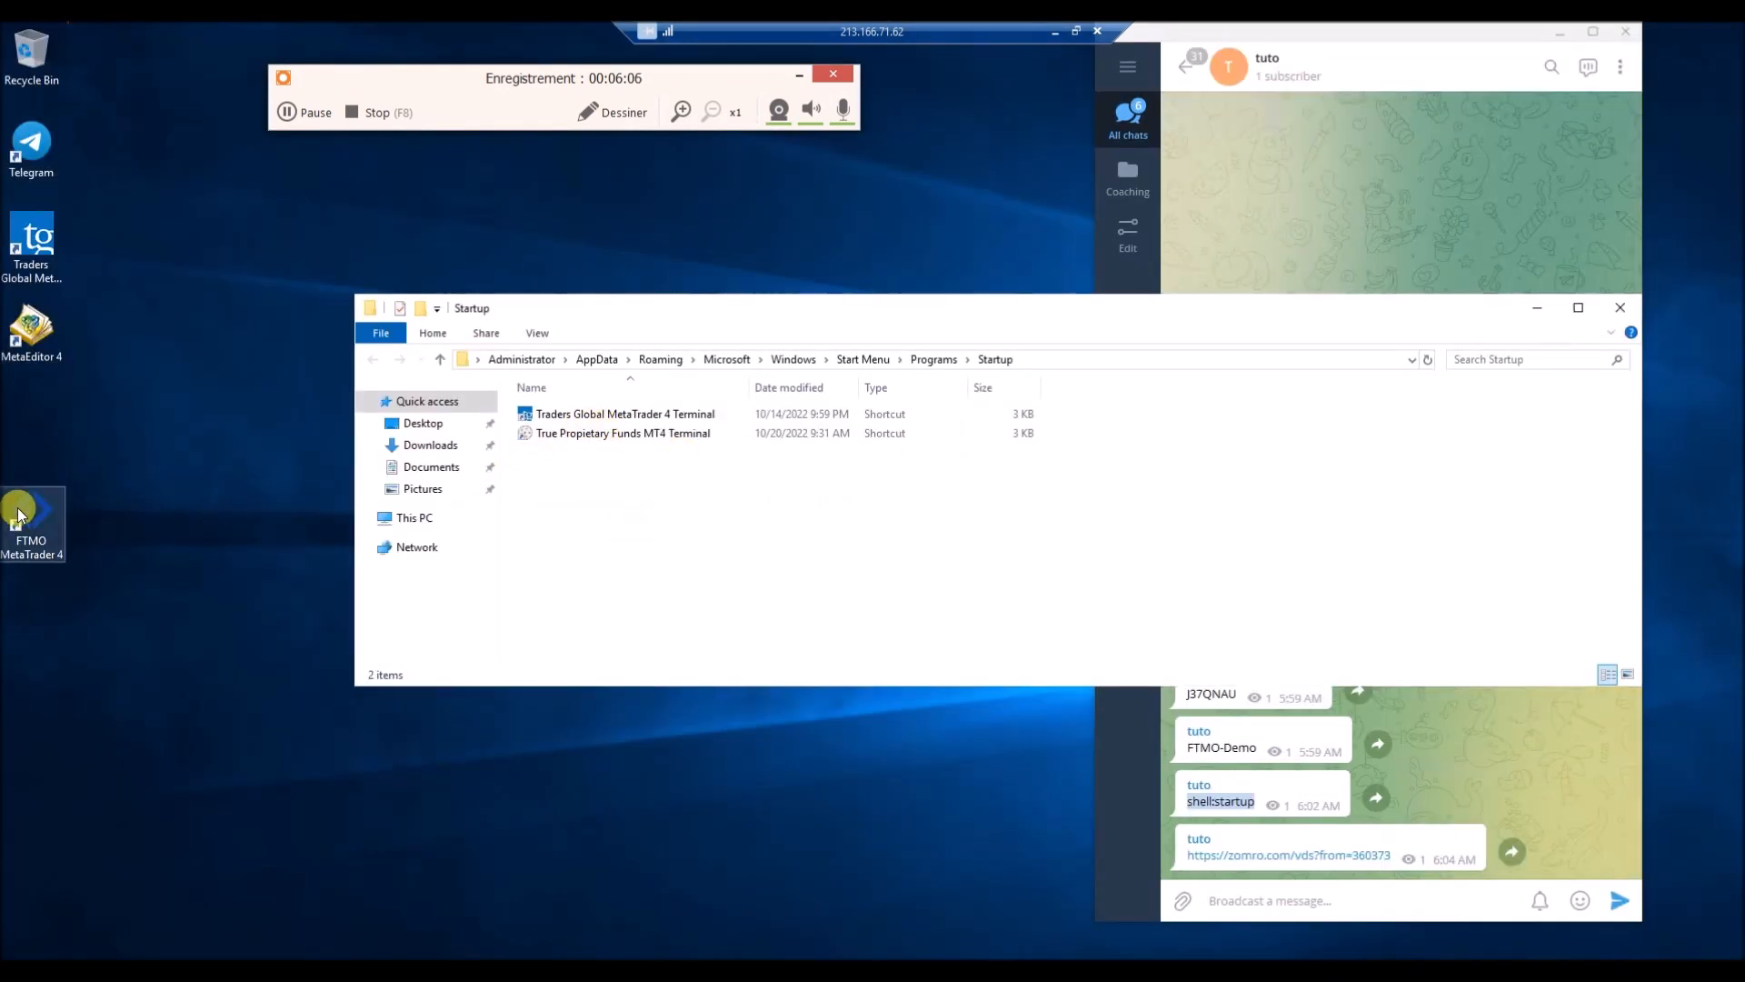
left_click_drag(26, 510, 946, 490)
left_click(960, 328)
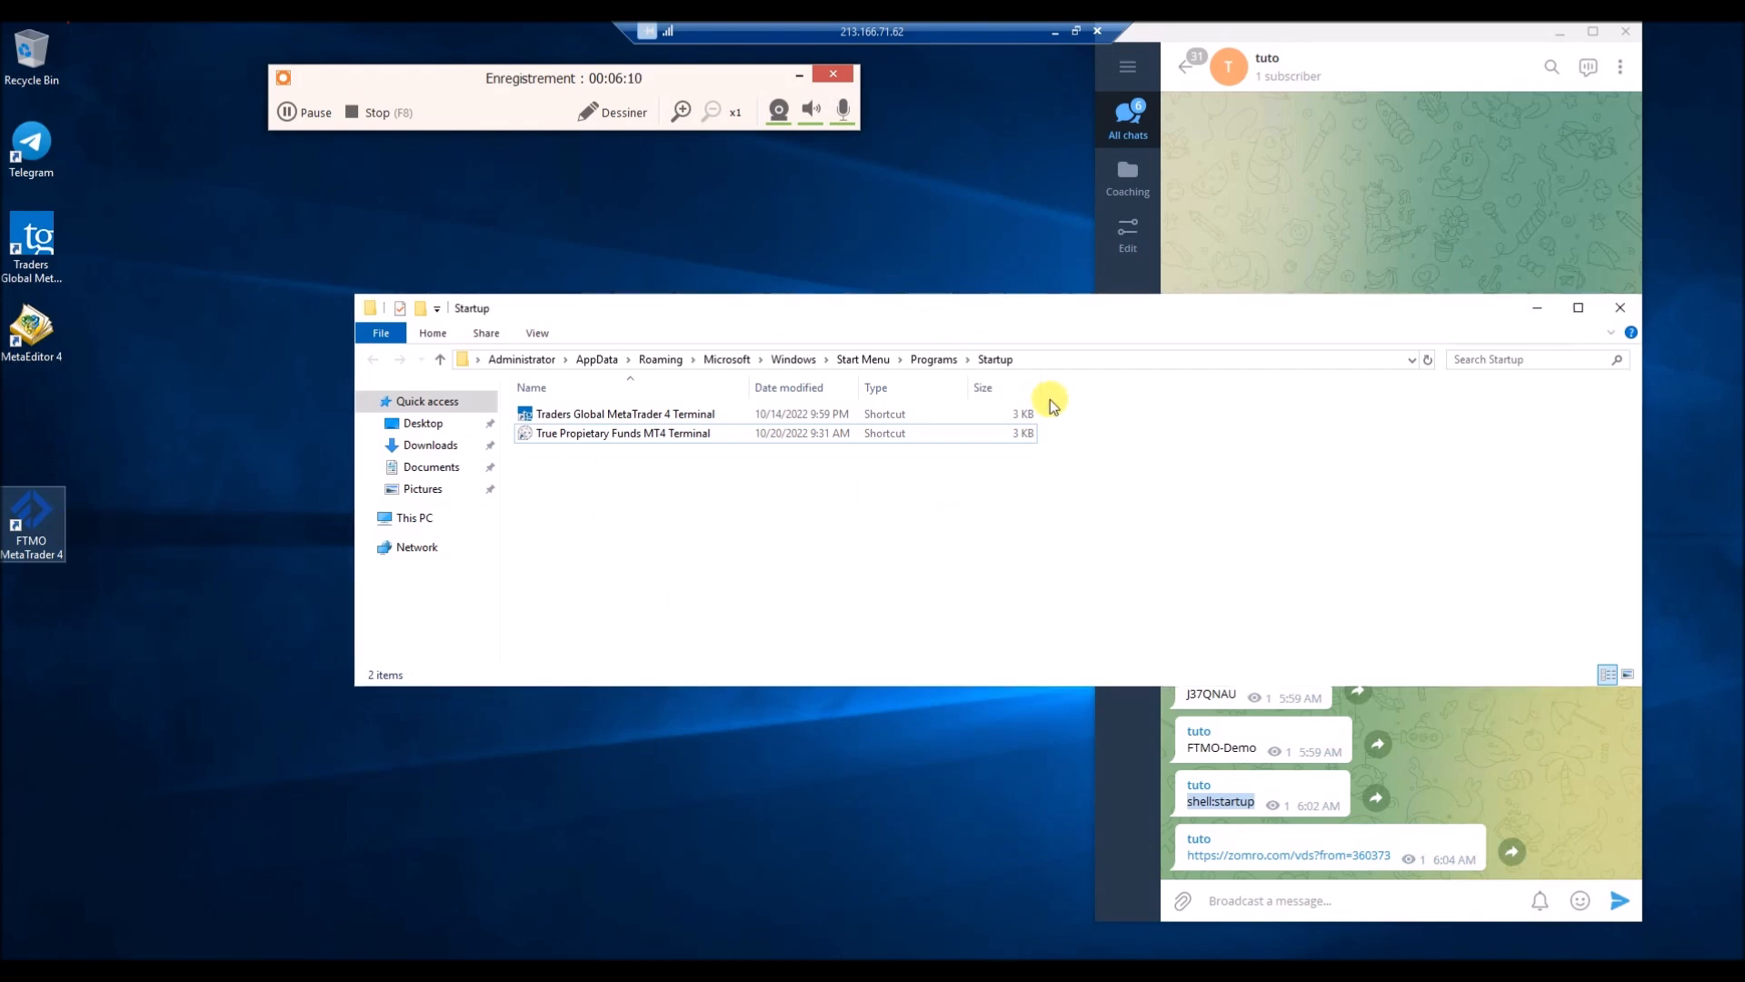
left_click(64, 559)
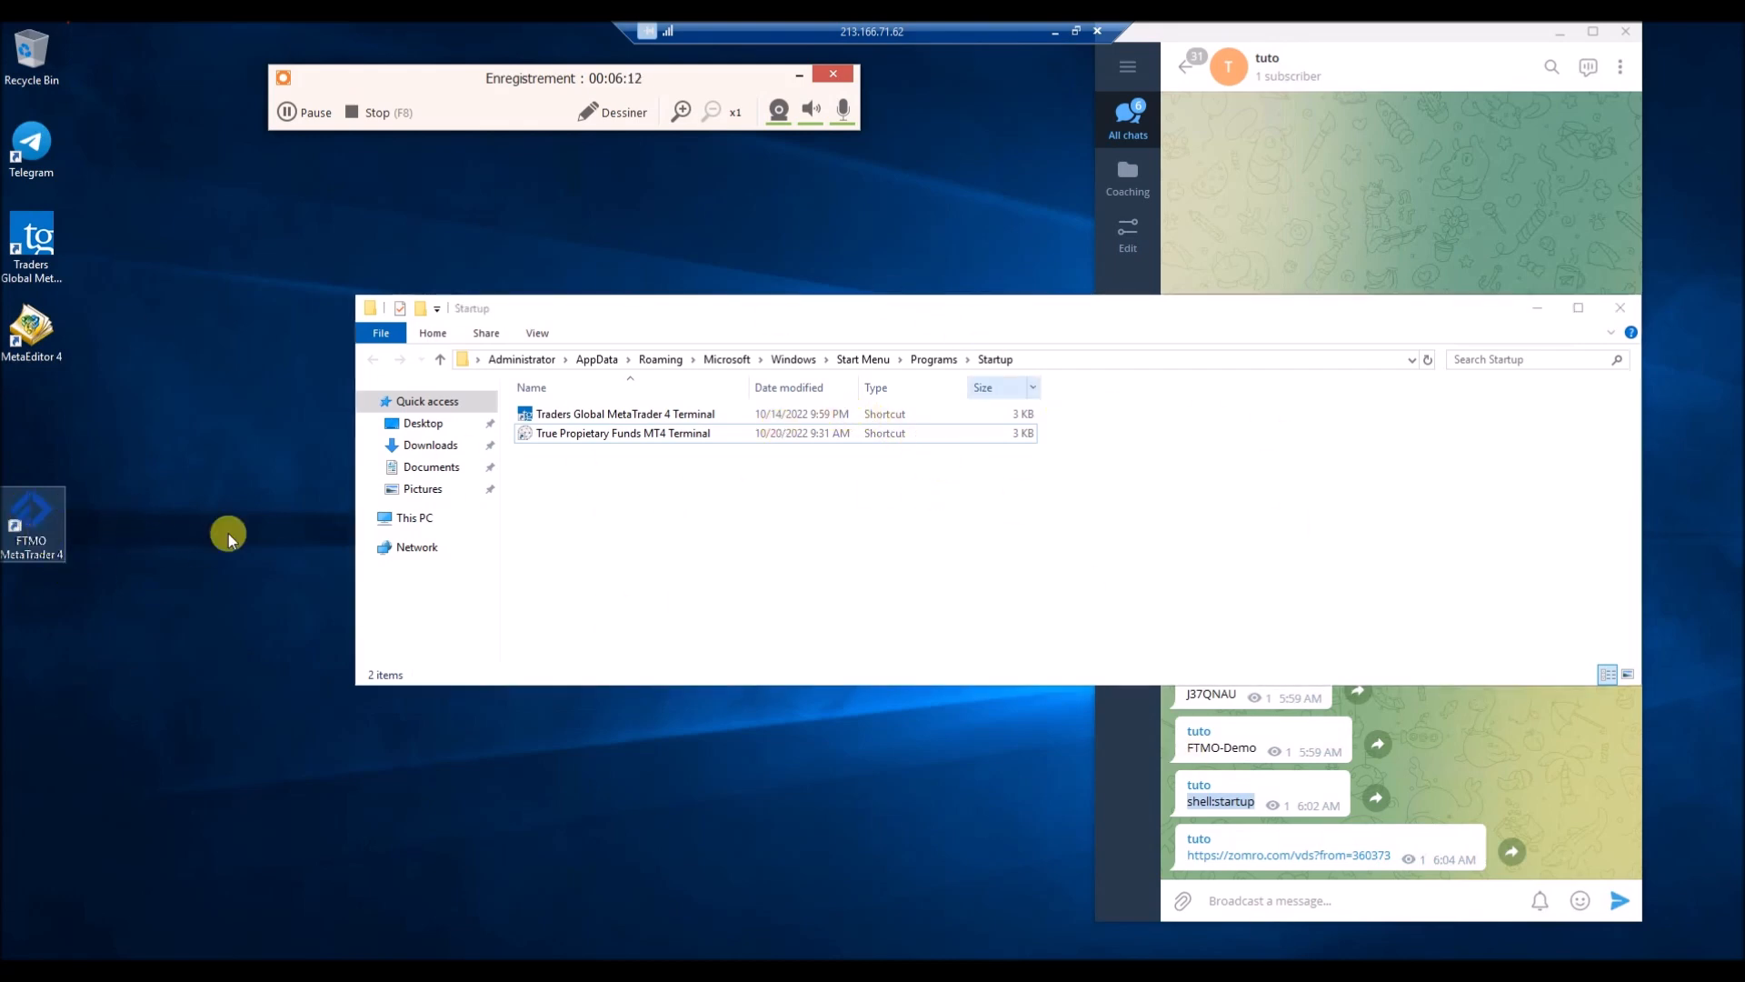
left_click_drag(517, 520, 623, 511)
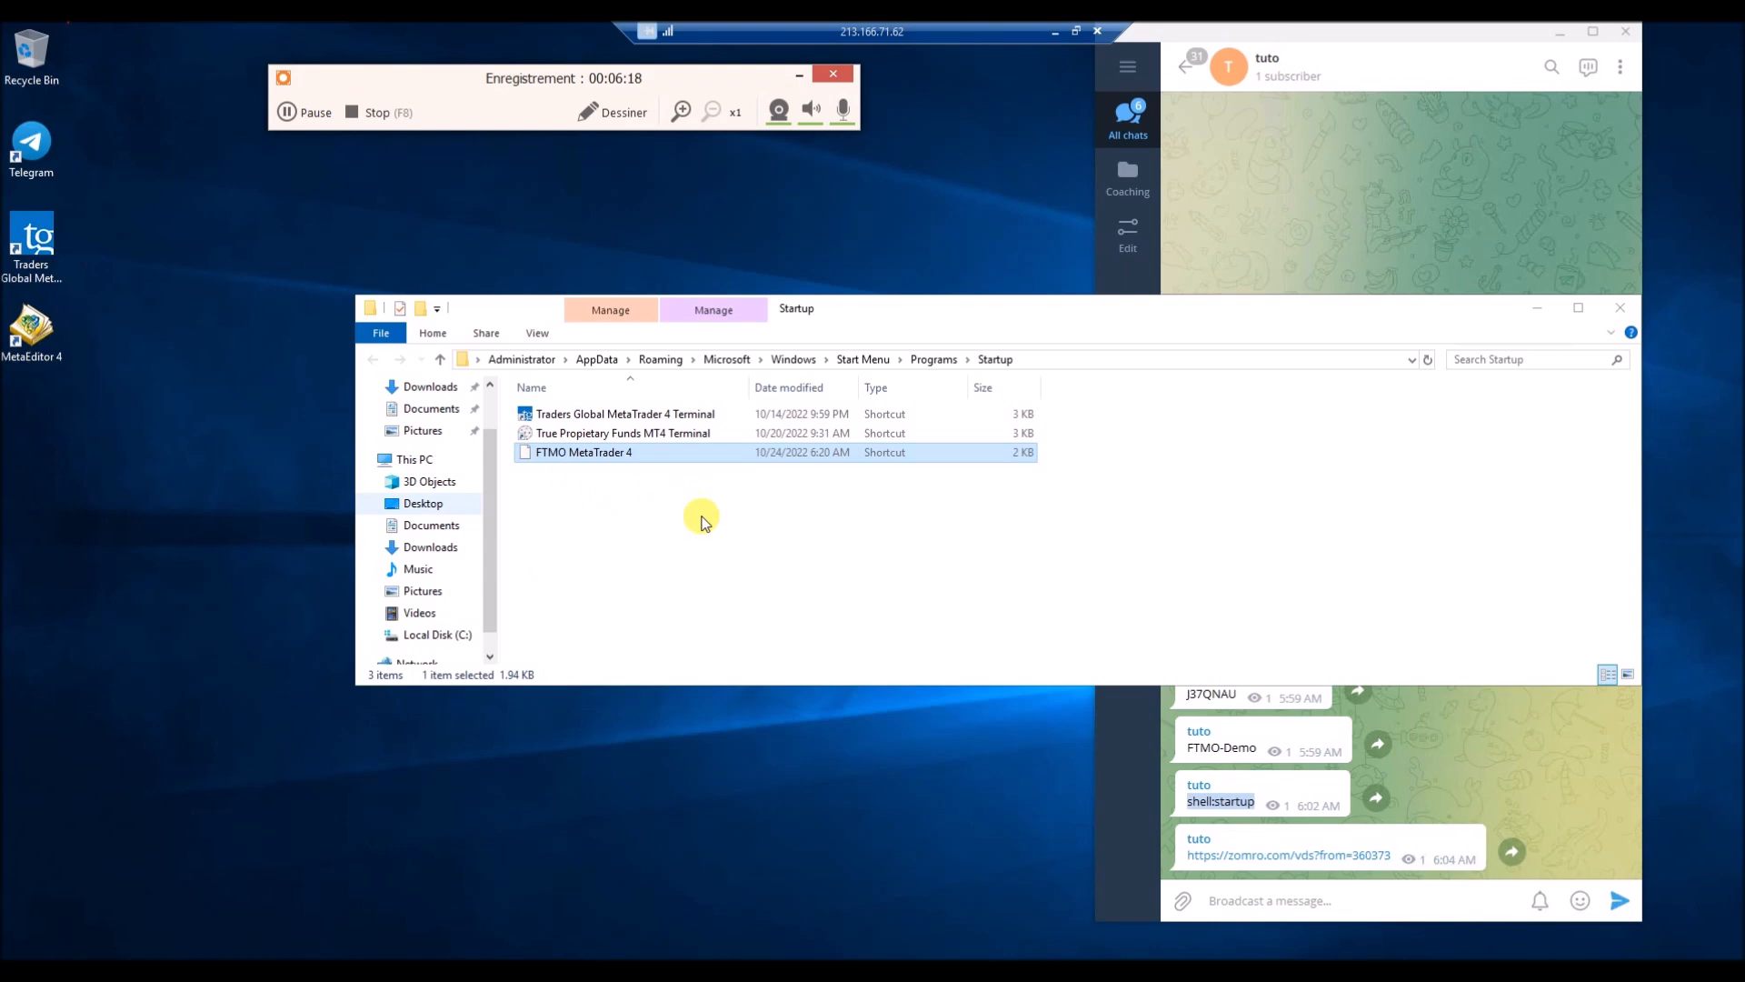
Copy the FTMO MetaTrader 4 shortcut from the Startup folder back onto the desktop.
left_click(602, 452)
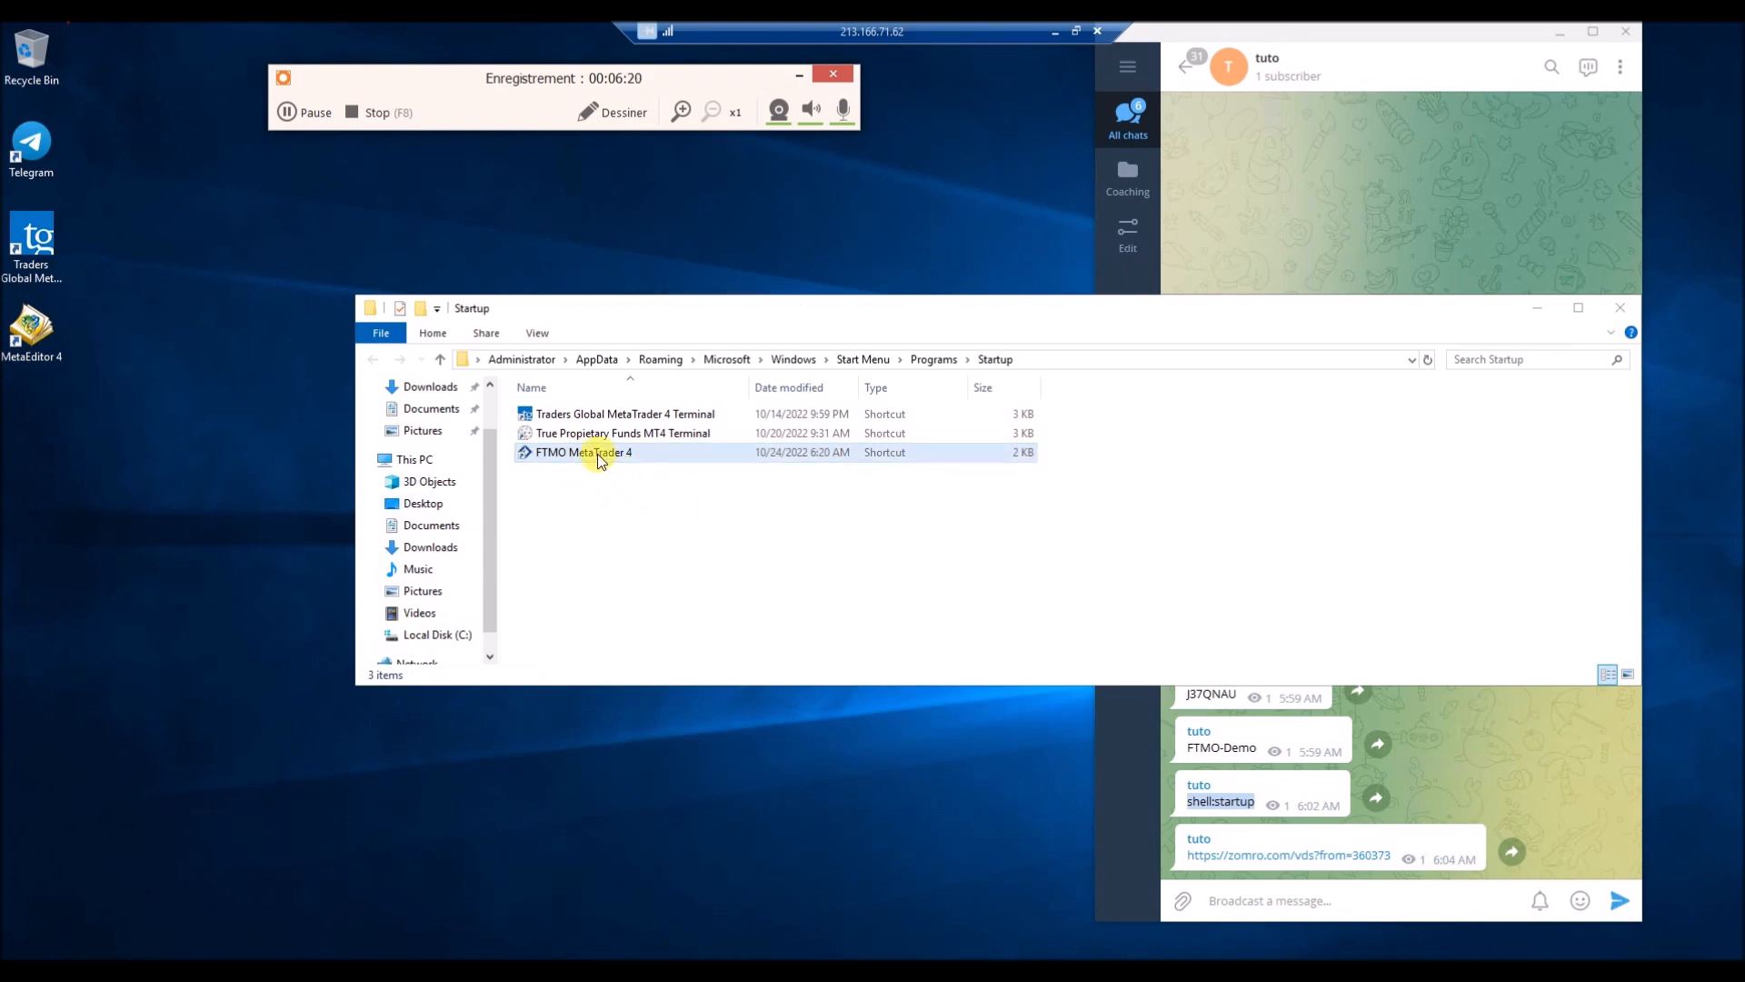
right_click(600, 459)
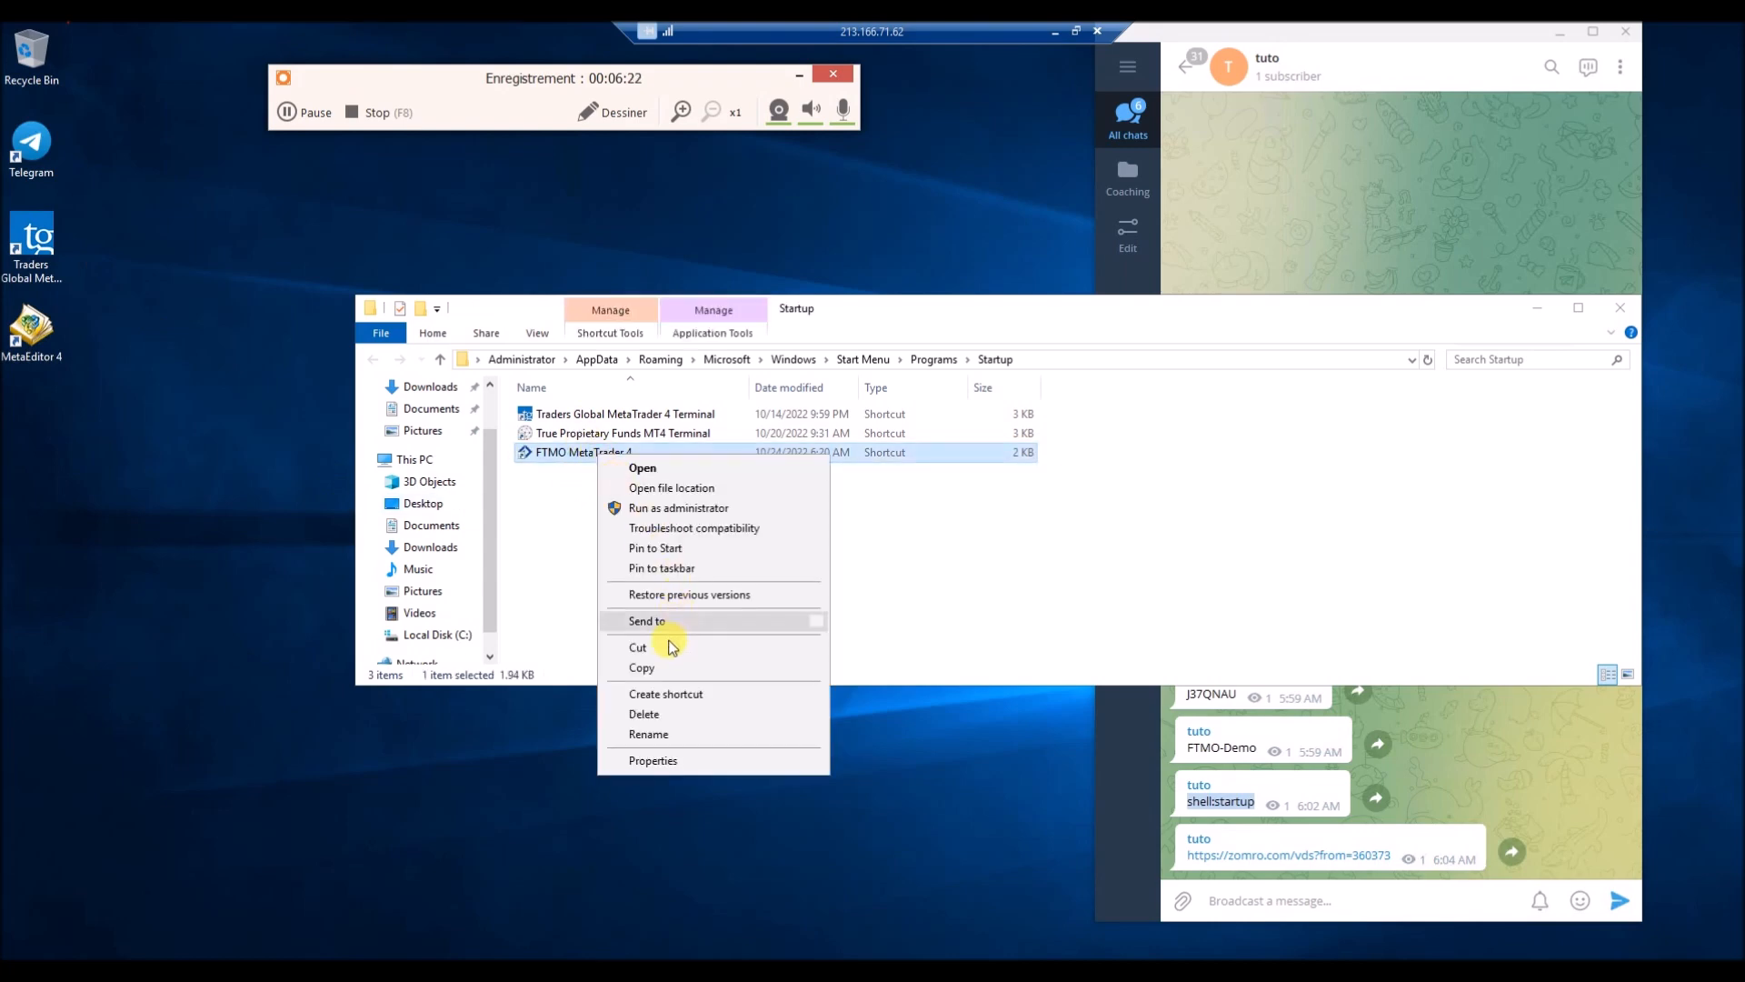
left_click(659, 668)
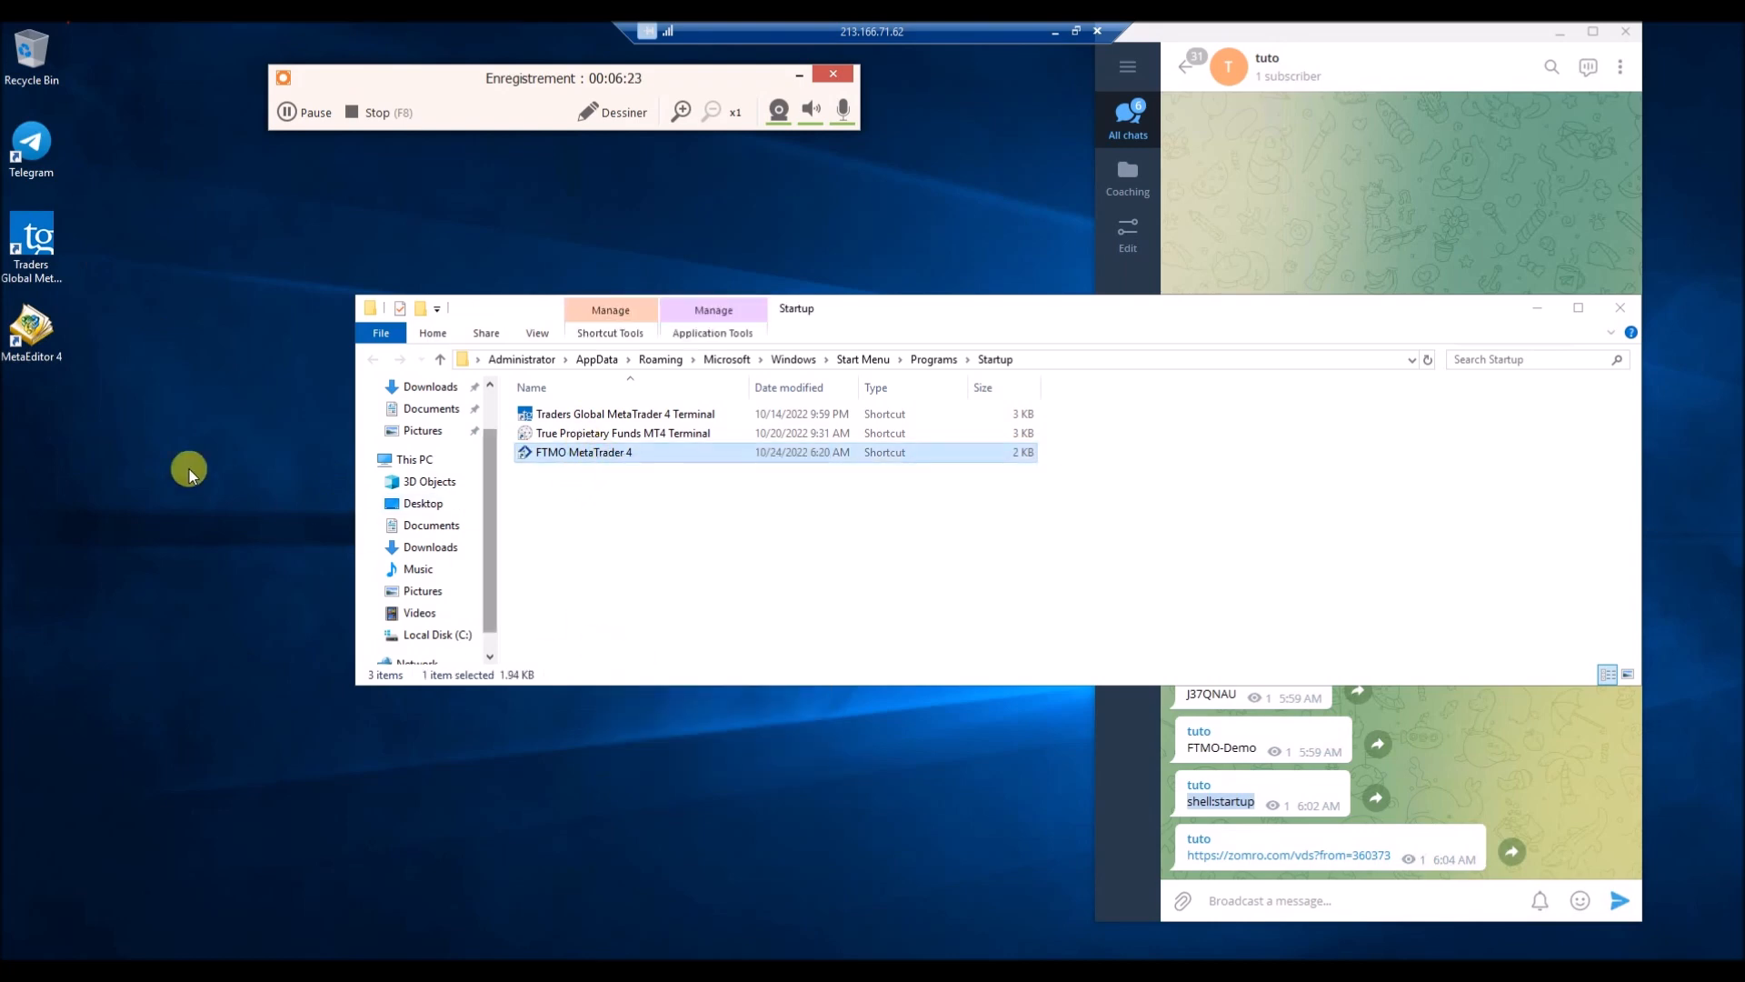
right_click(67, 446)
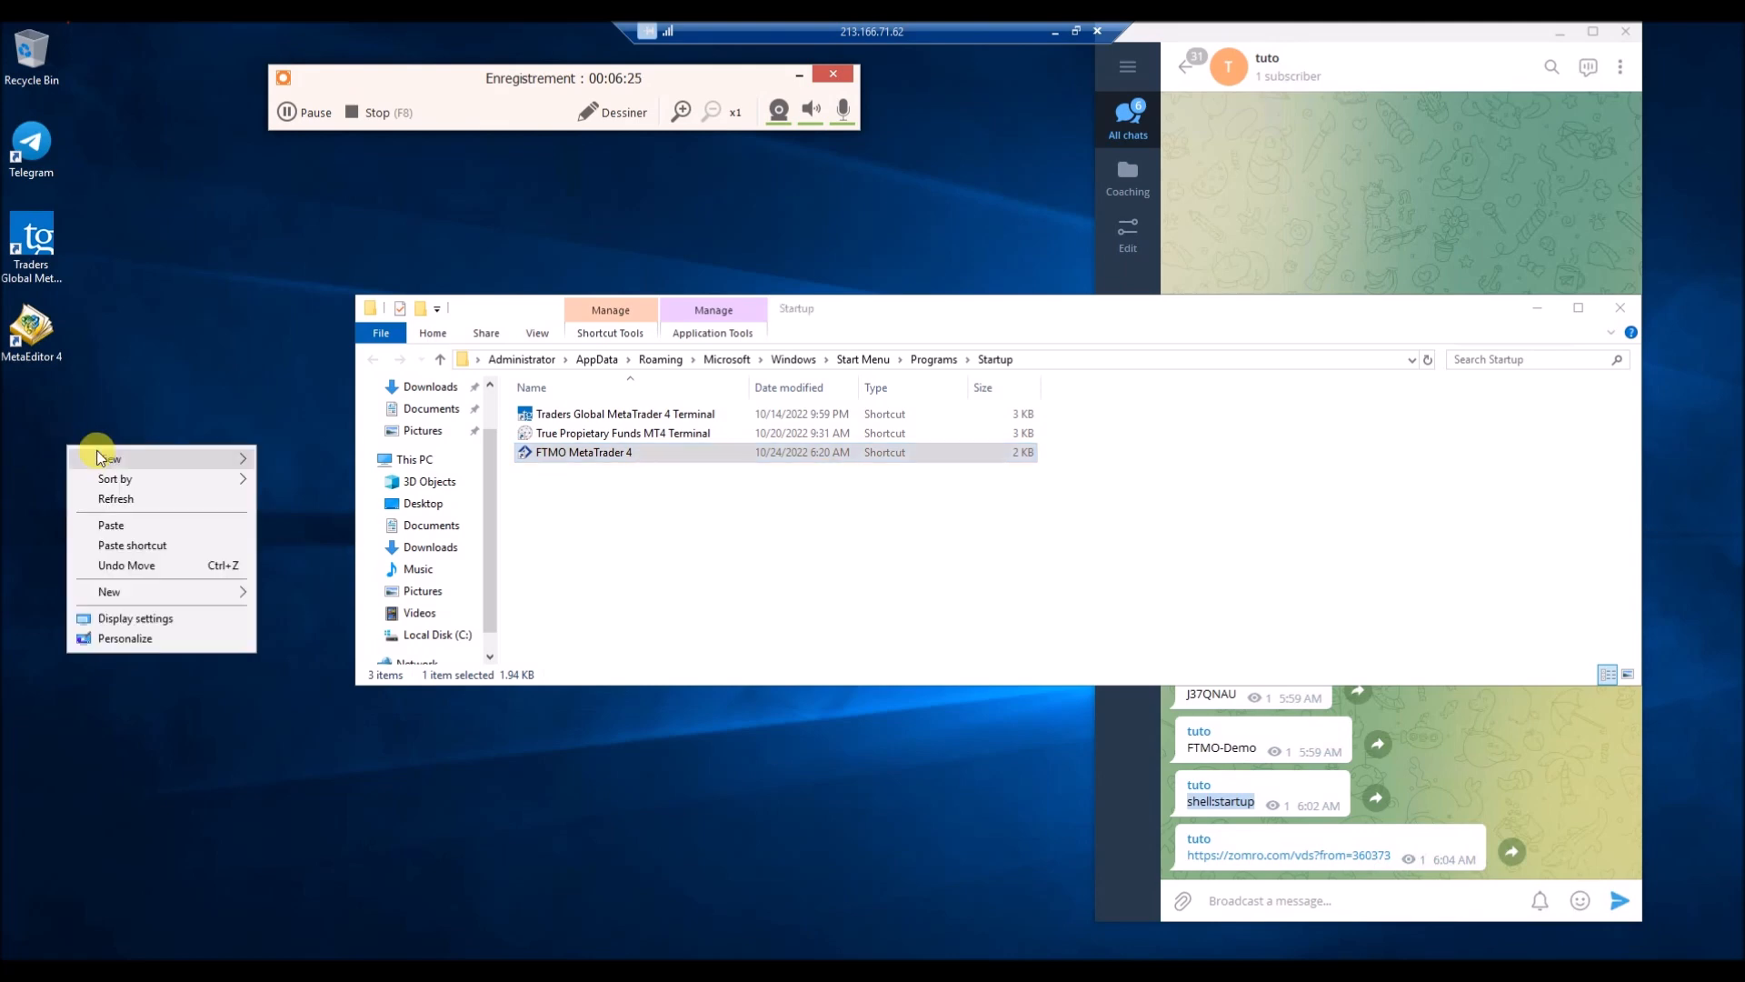
left_click(111, 524)
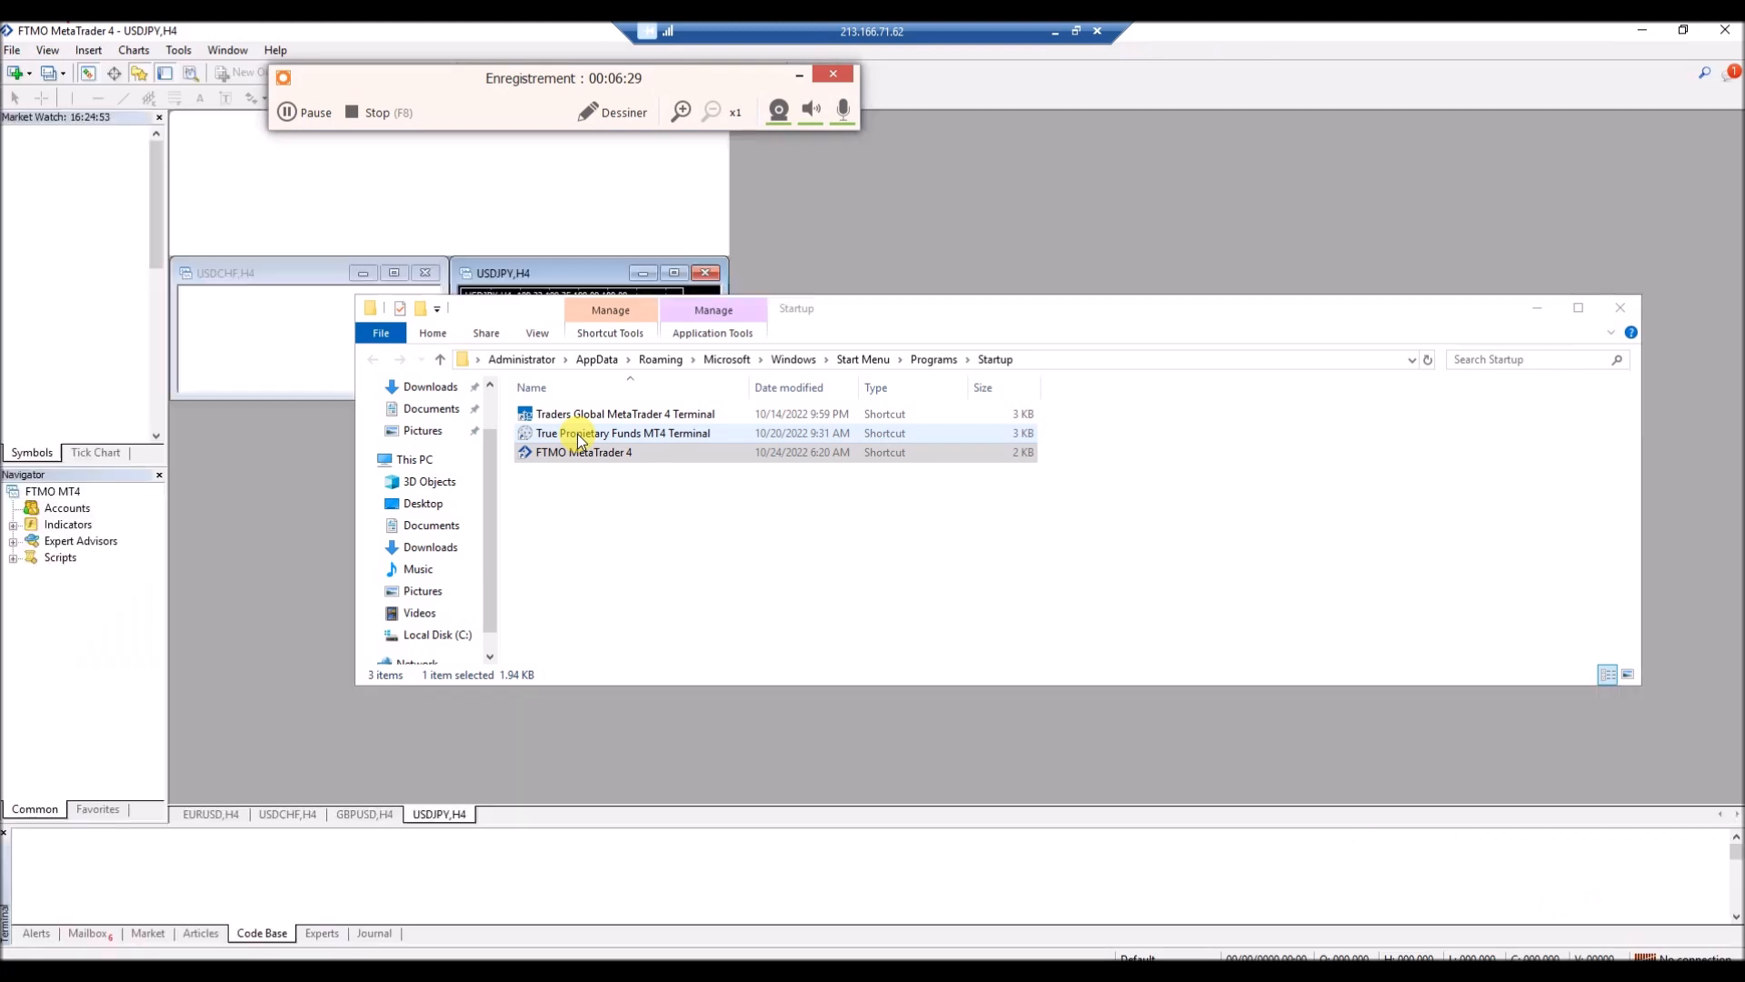
Copy the True Propietary Funds MT4 Terminal shortcut from the Startup folder onto the desktop and close the folder window.
left_click(579, 440)
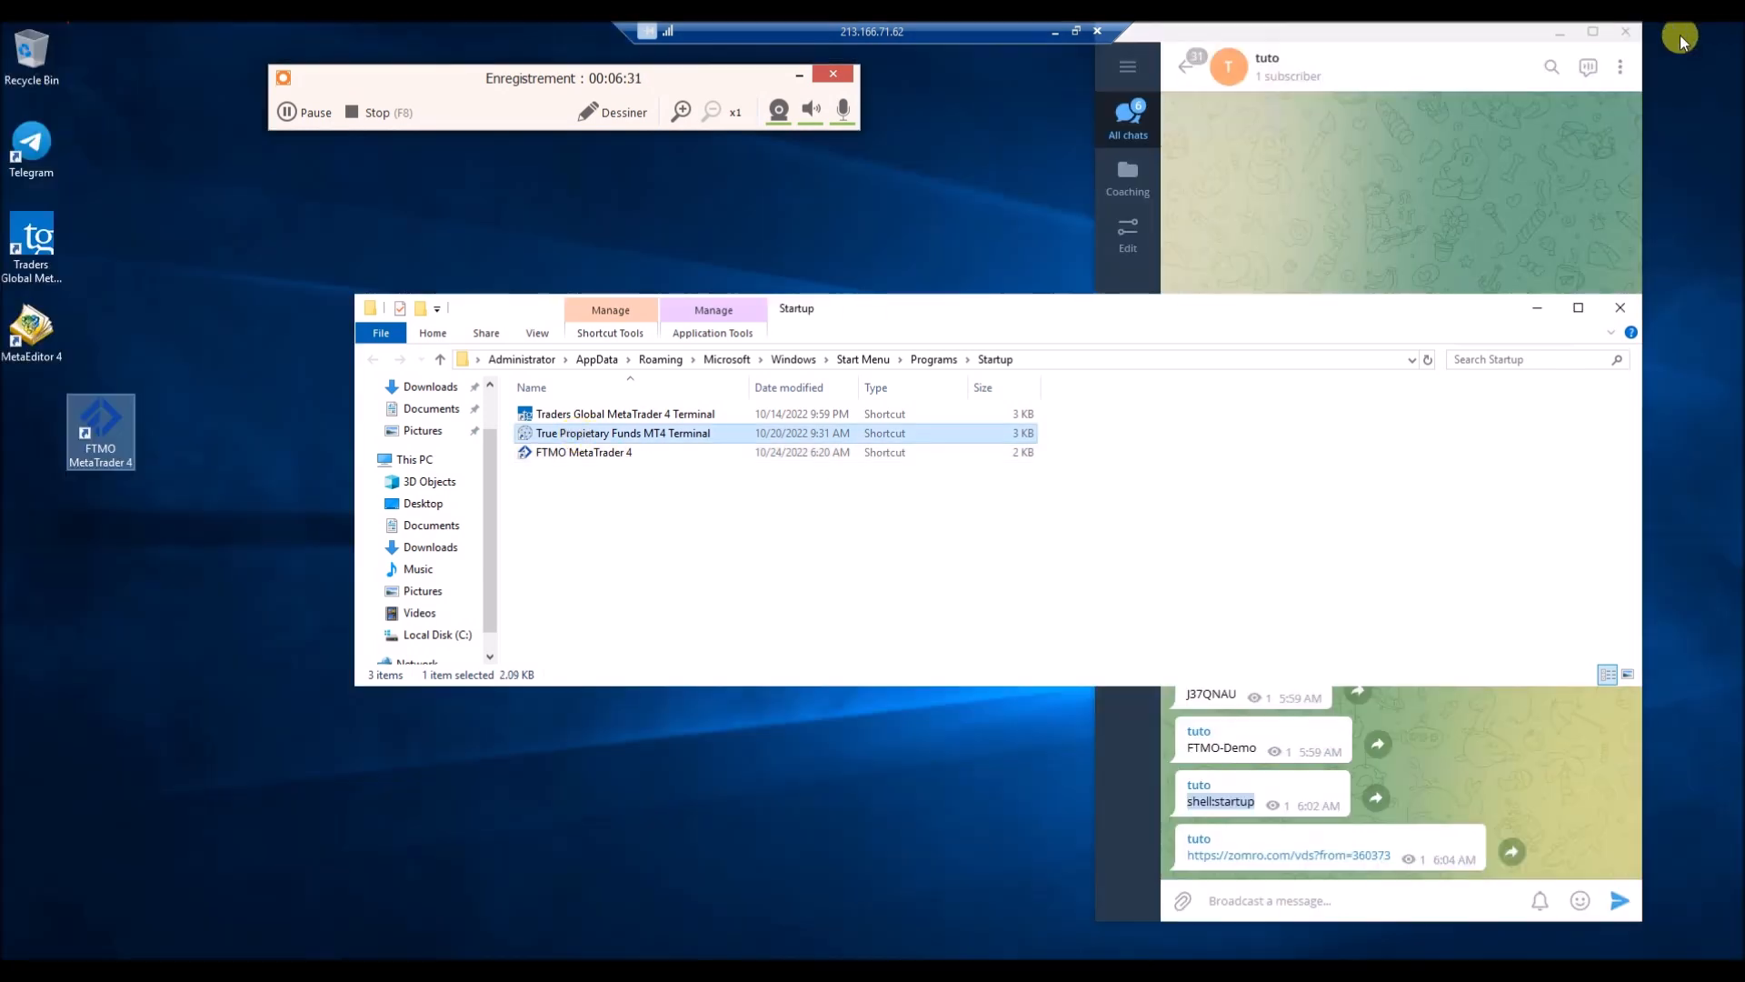
right_click(579, 440)
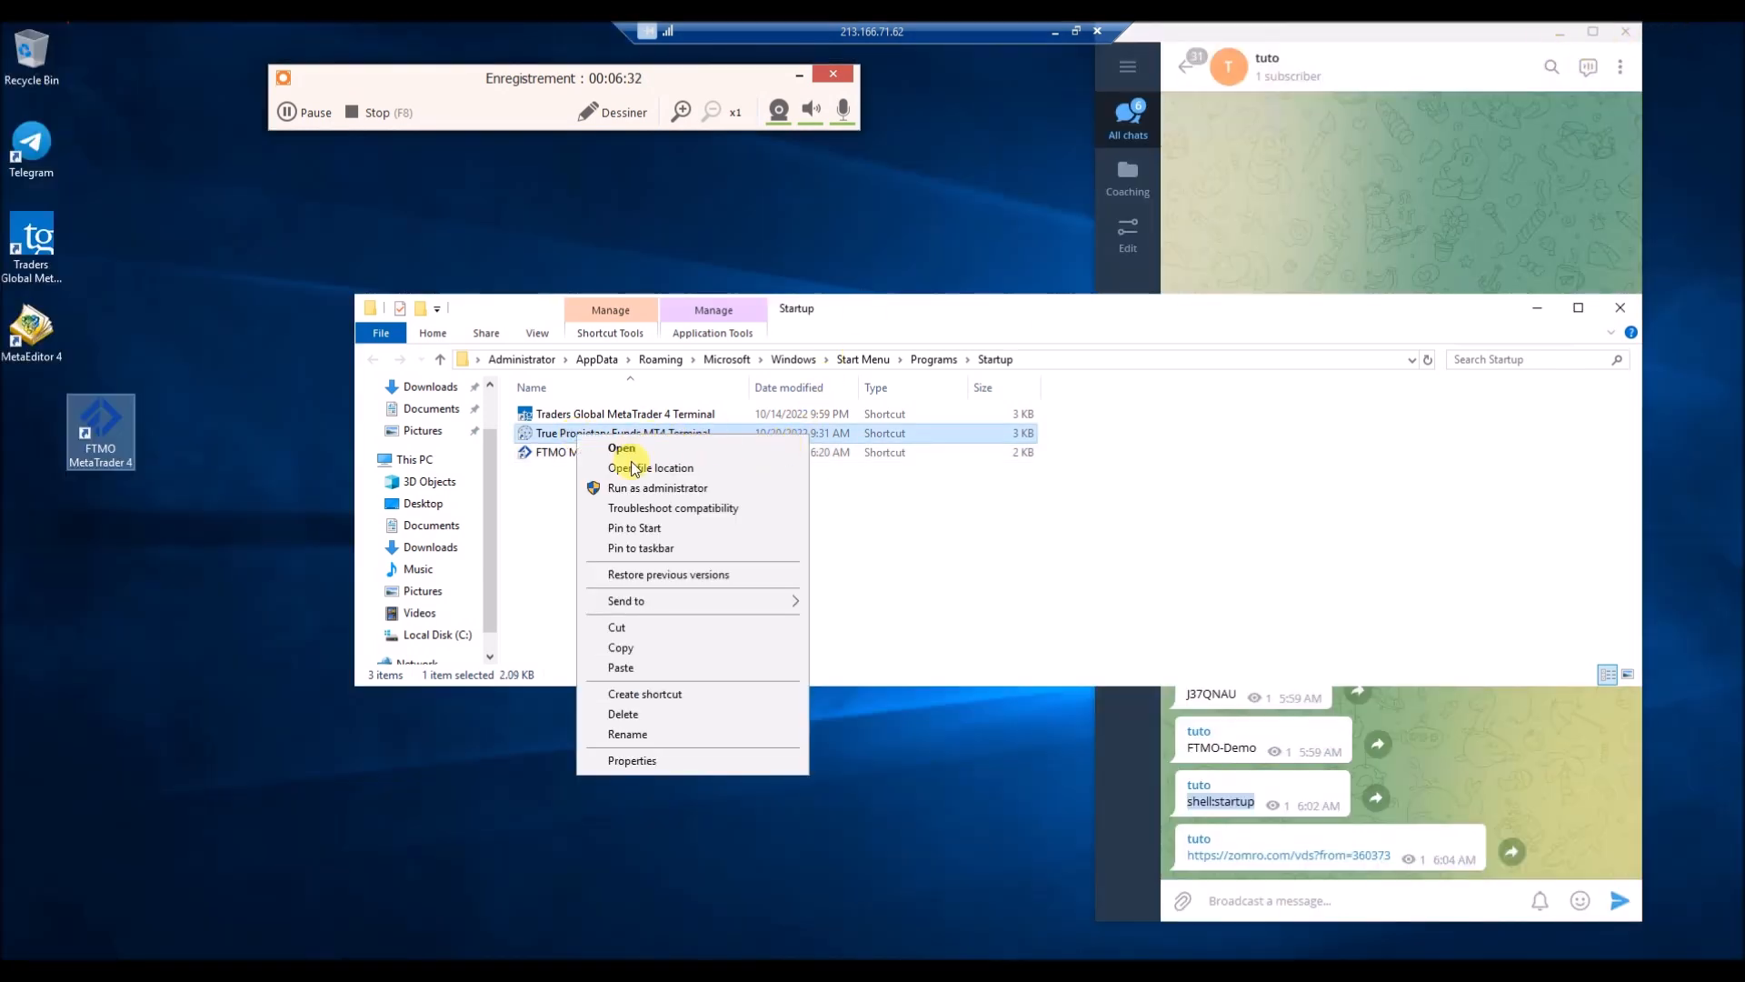
left_click(624, 649)
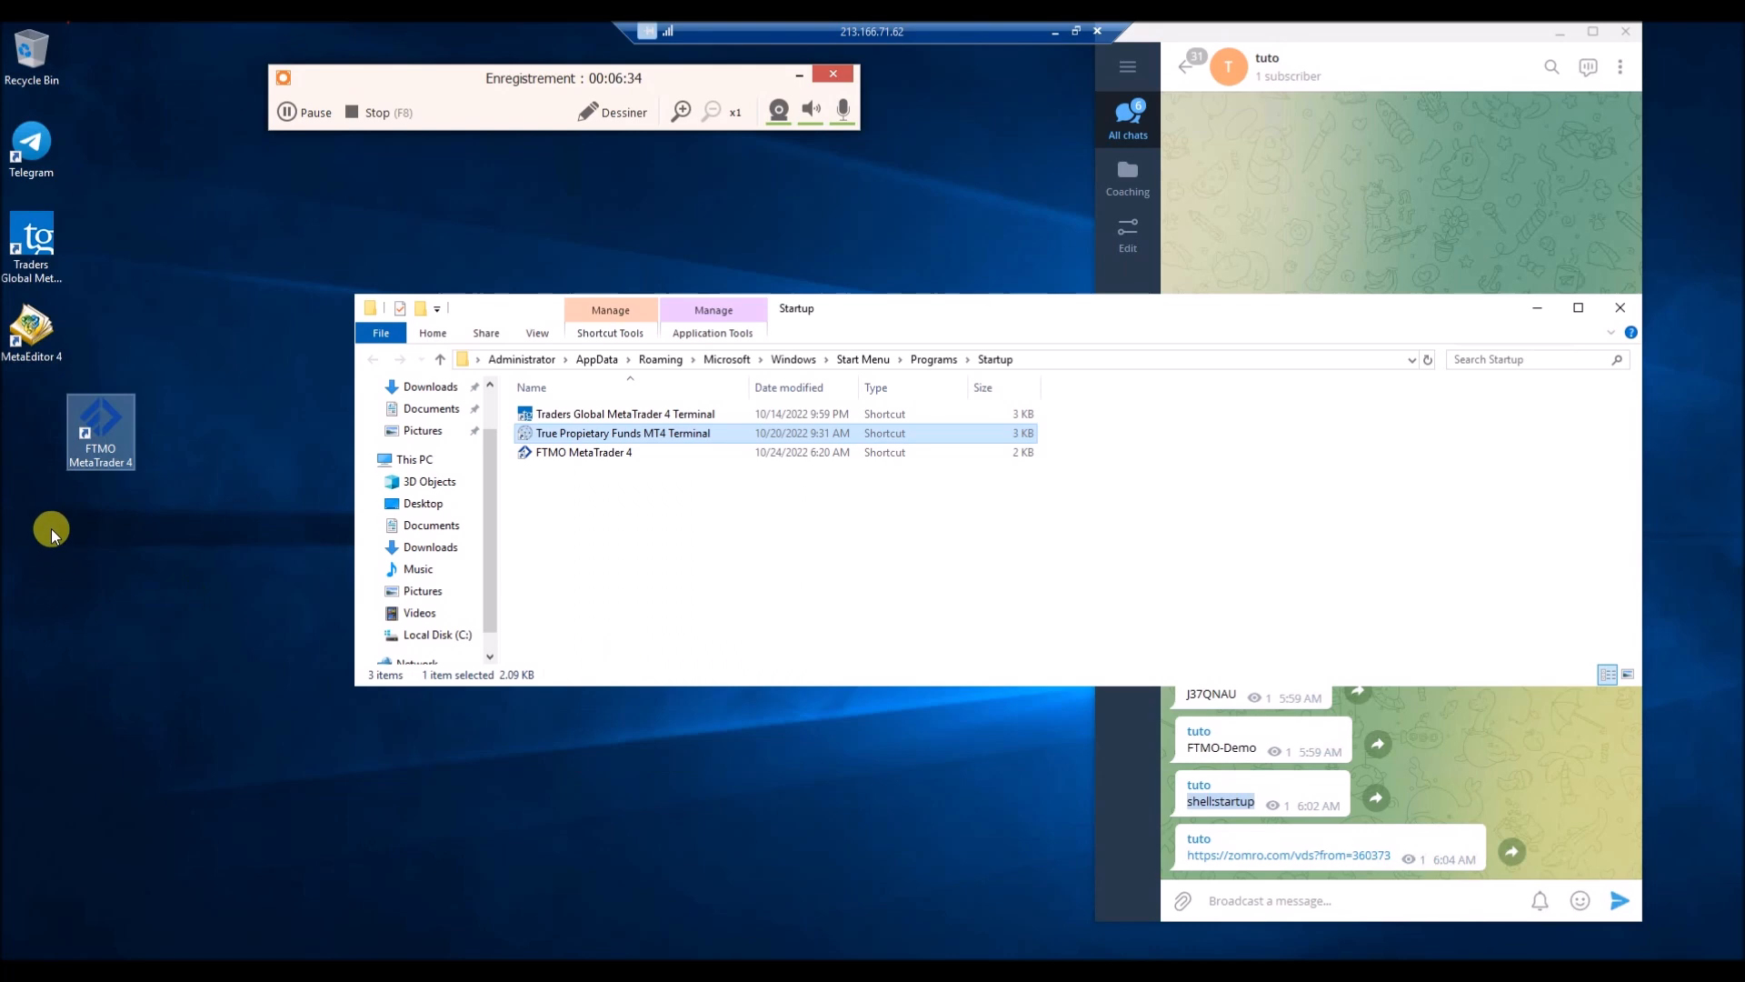
left_click(49, 505)
right_click(49, 505)
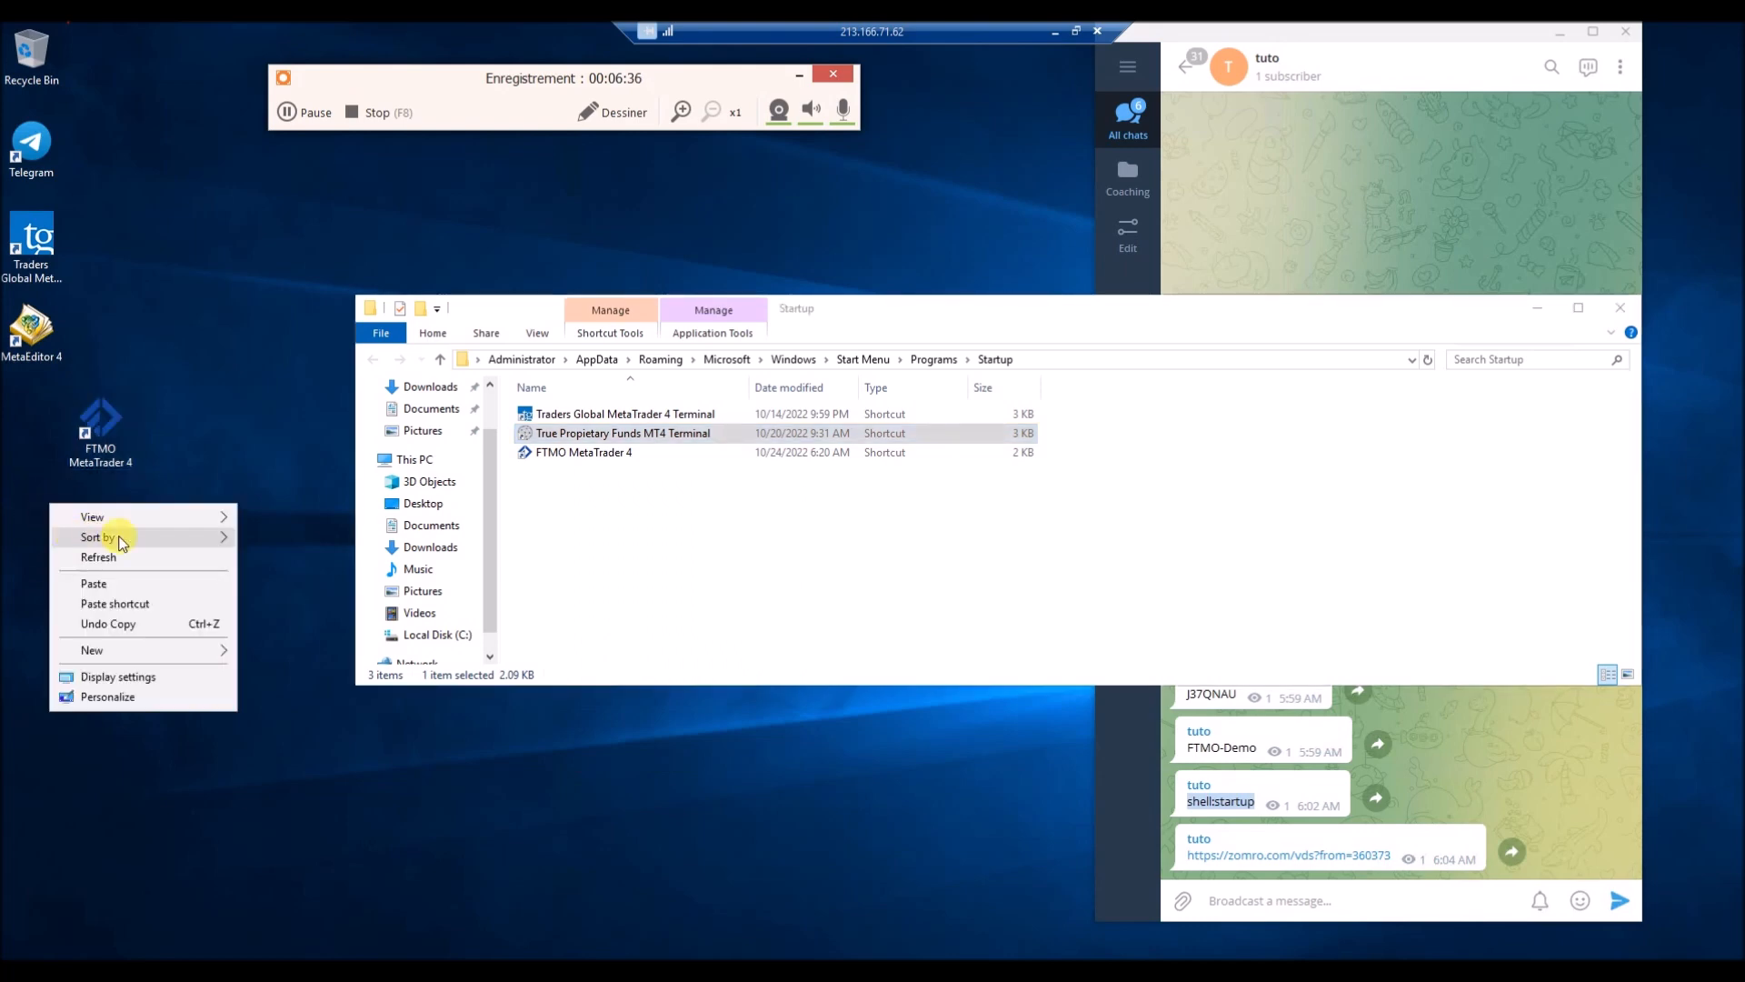
left_click(100, 583)
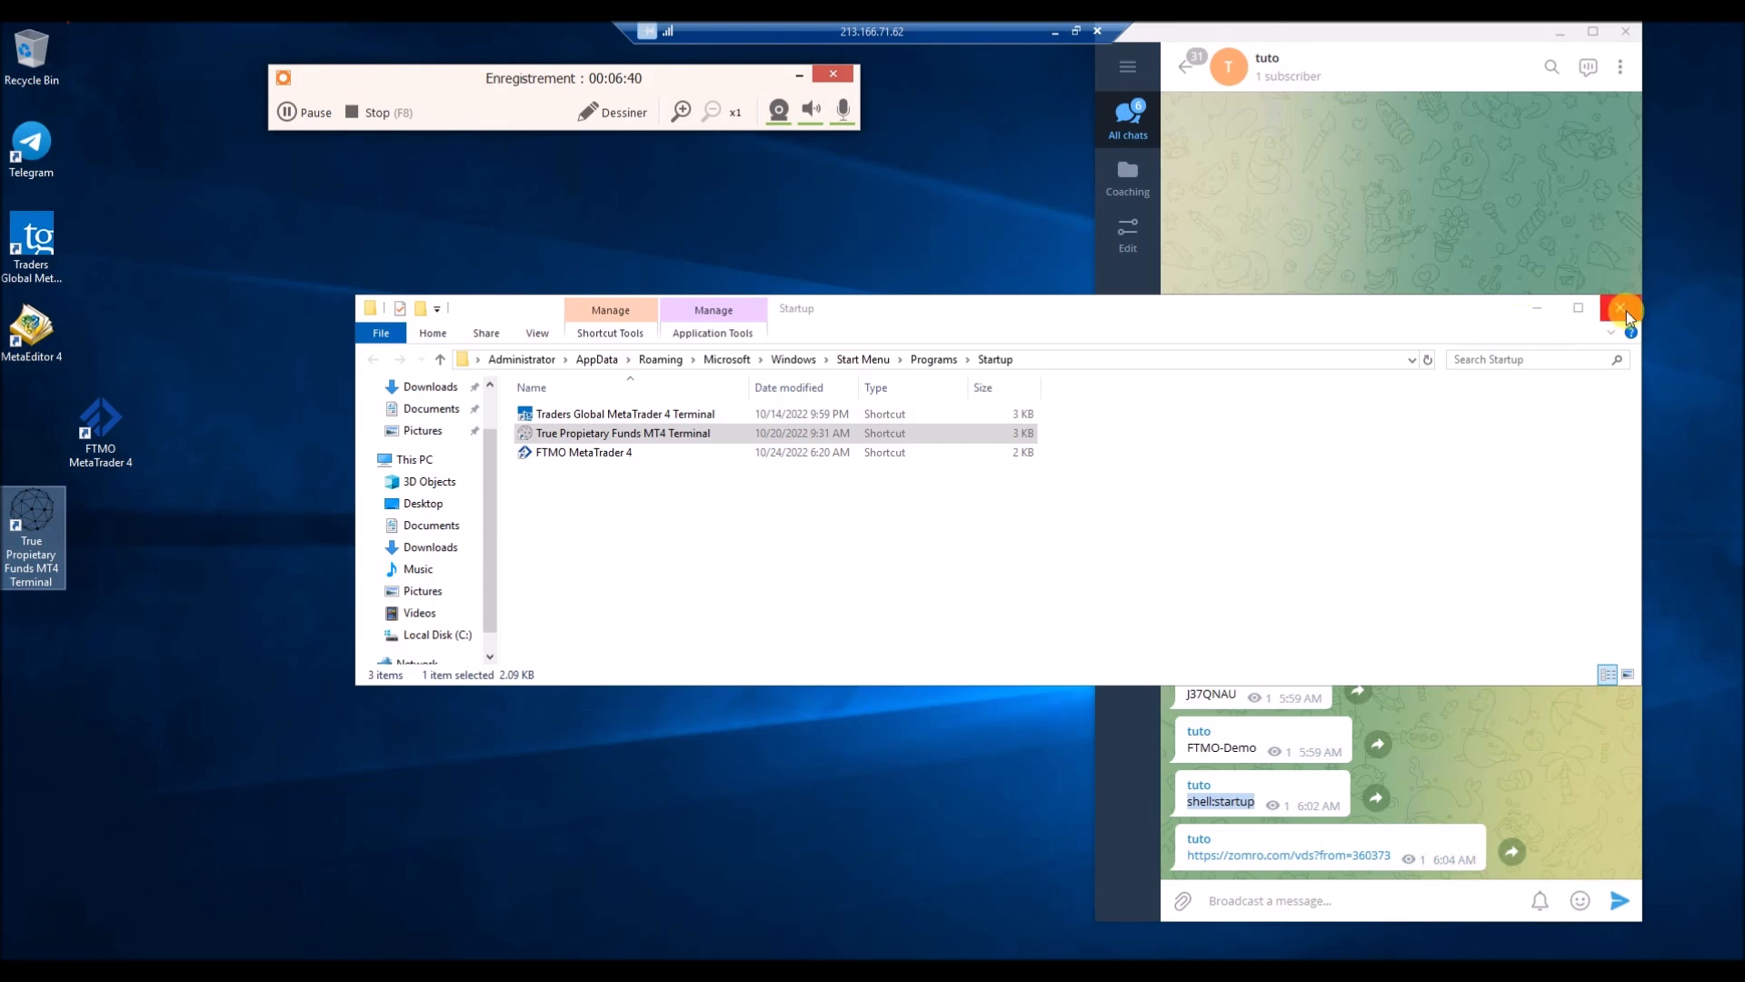
left_click_drag(1335, 323, 1176, 311)
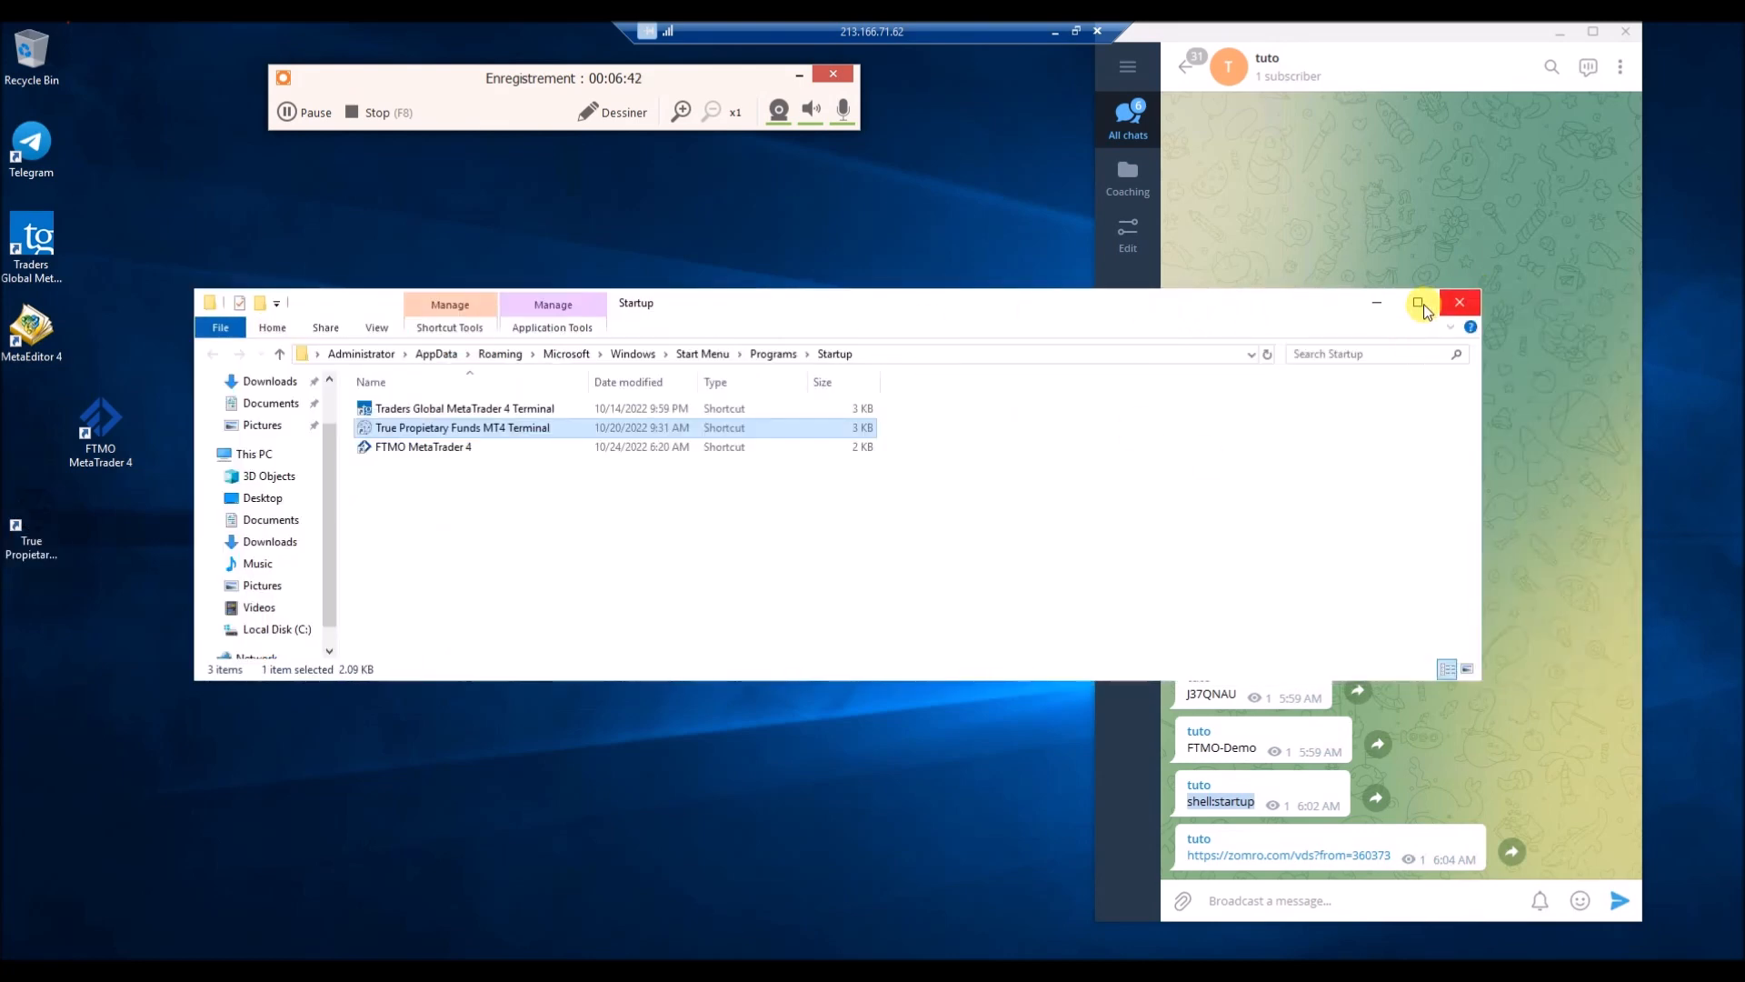
left_click(1461, 309)
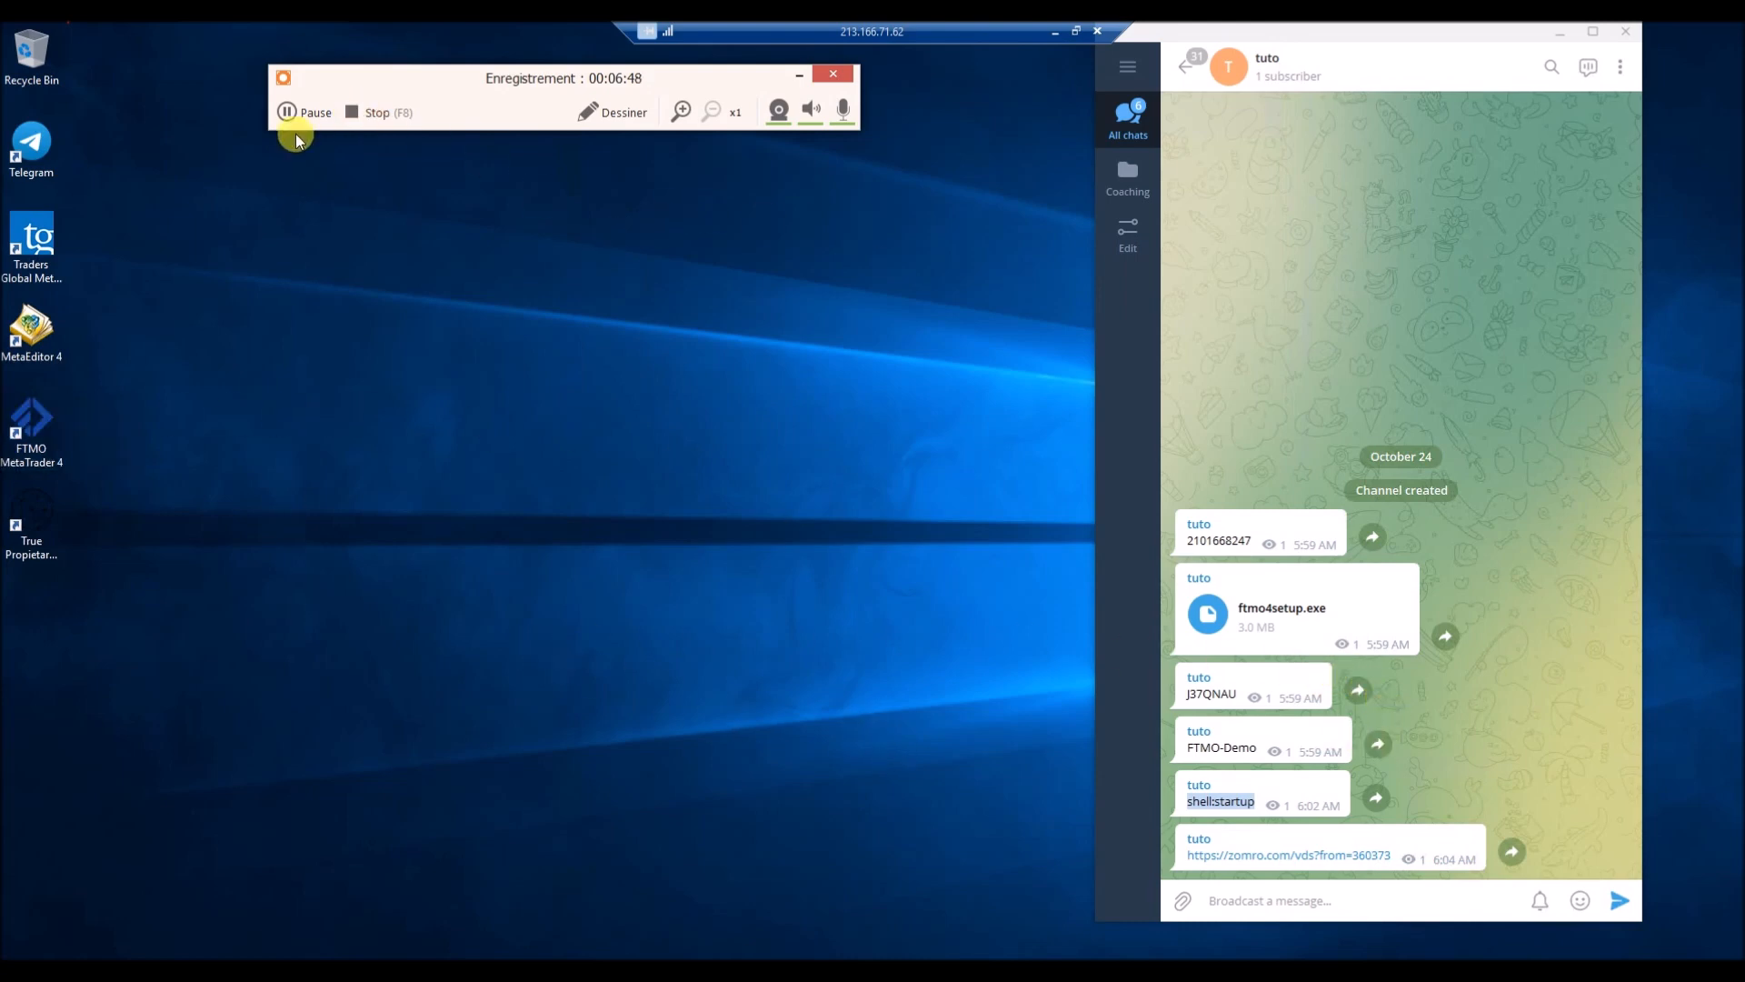
left_click(313, 117)
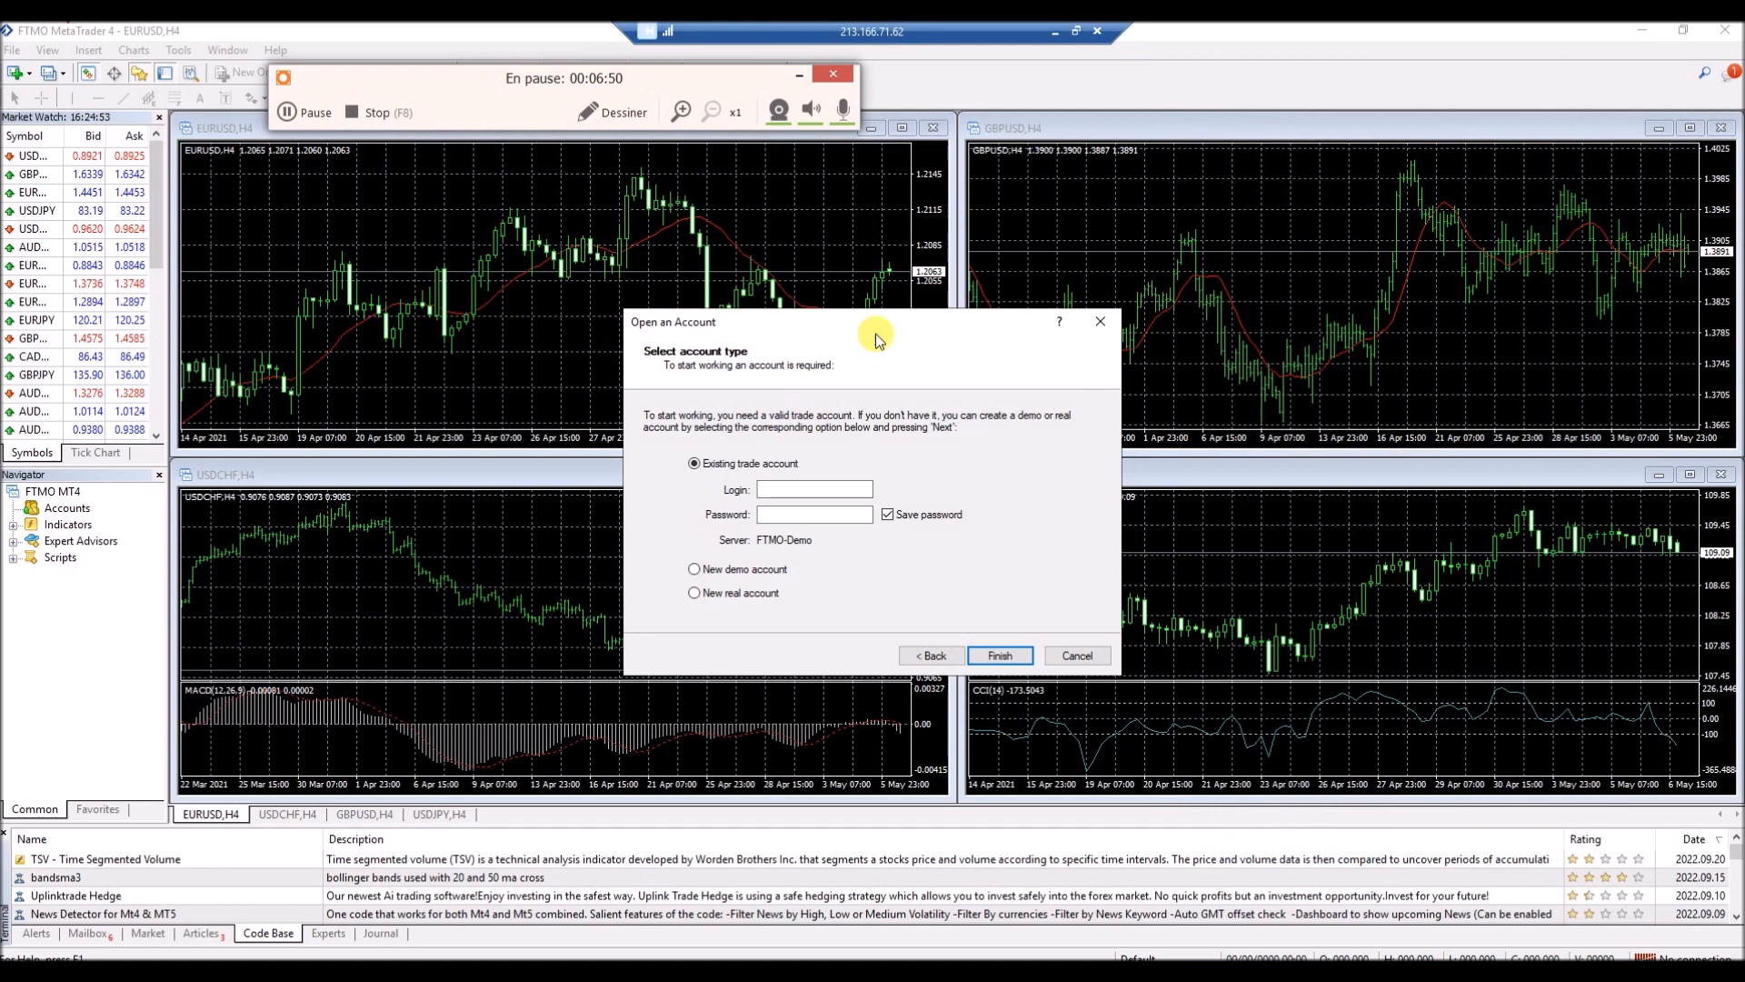
Copy the account number from the tuto channel in Telegram into the Login field of FTMO MetaTrader's existing trade account form.
left_click(772, 488)
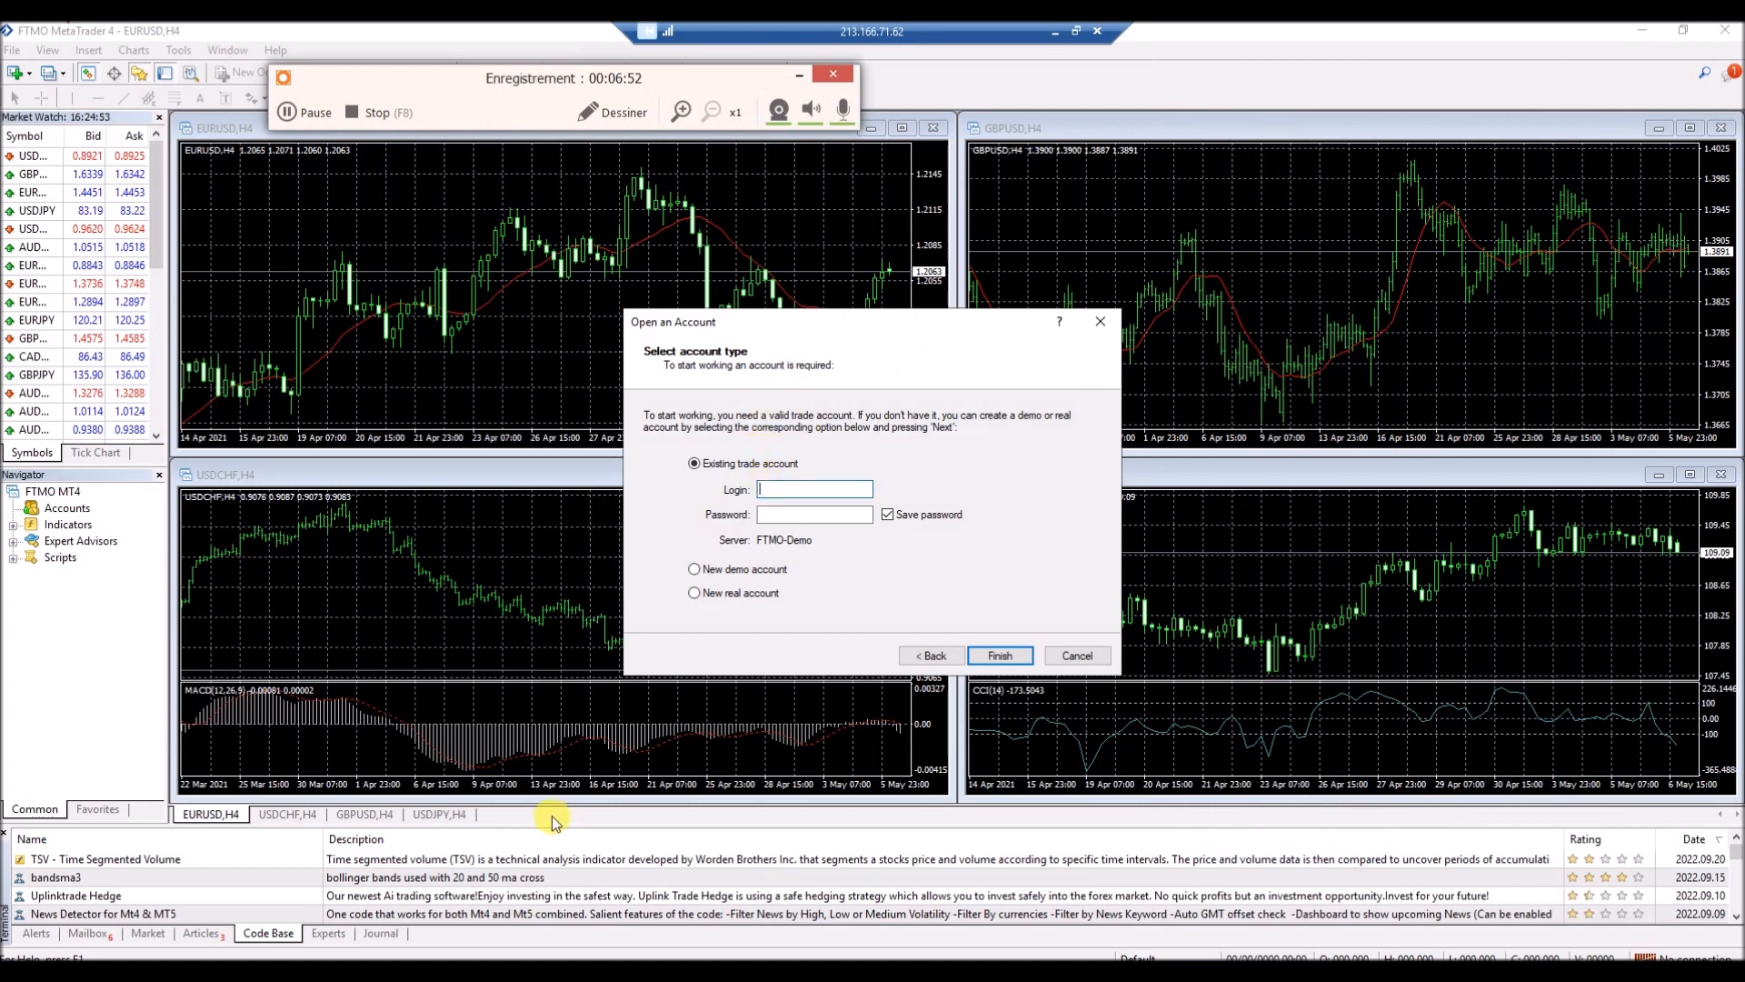
left_click(245, 971)
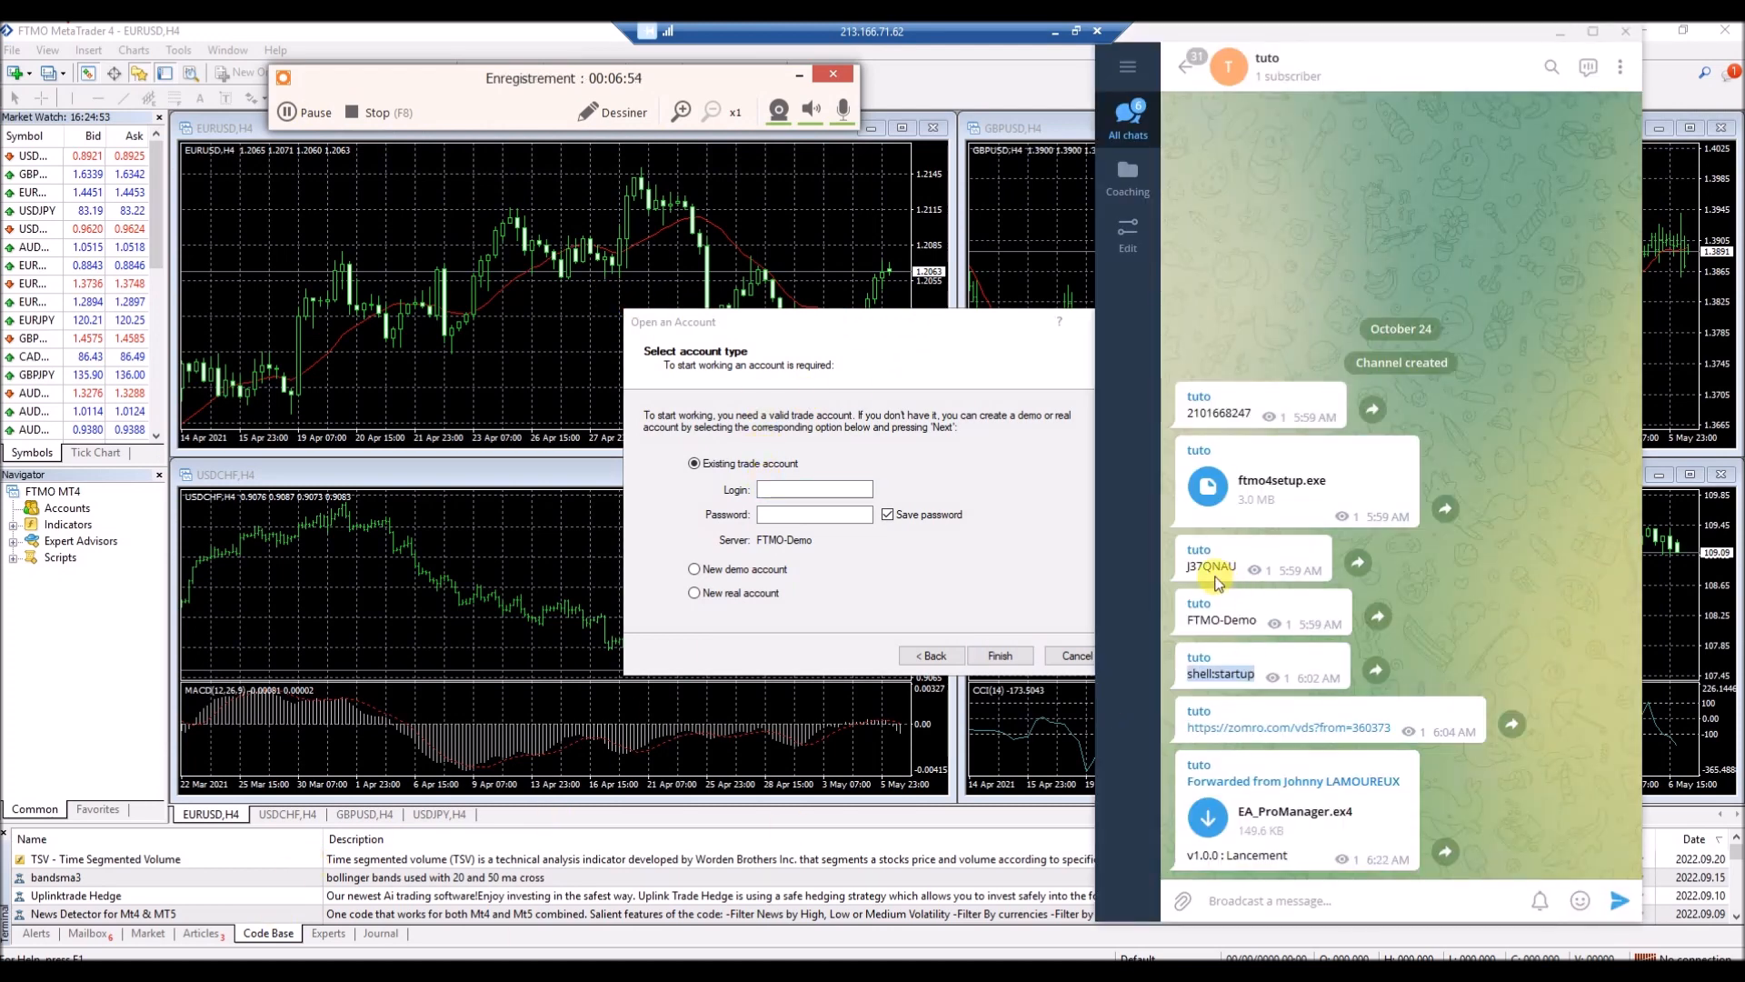
left_click_drag(1211, 416, 1187, 414)
right_click(1187, 414)
left_click(1239, 436)
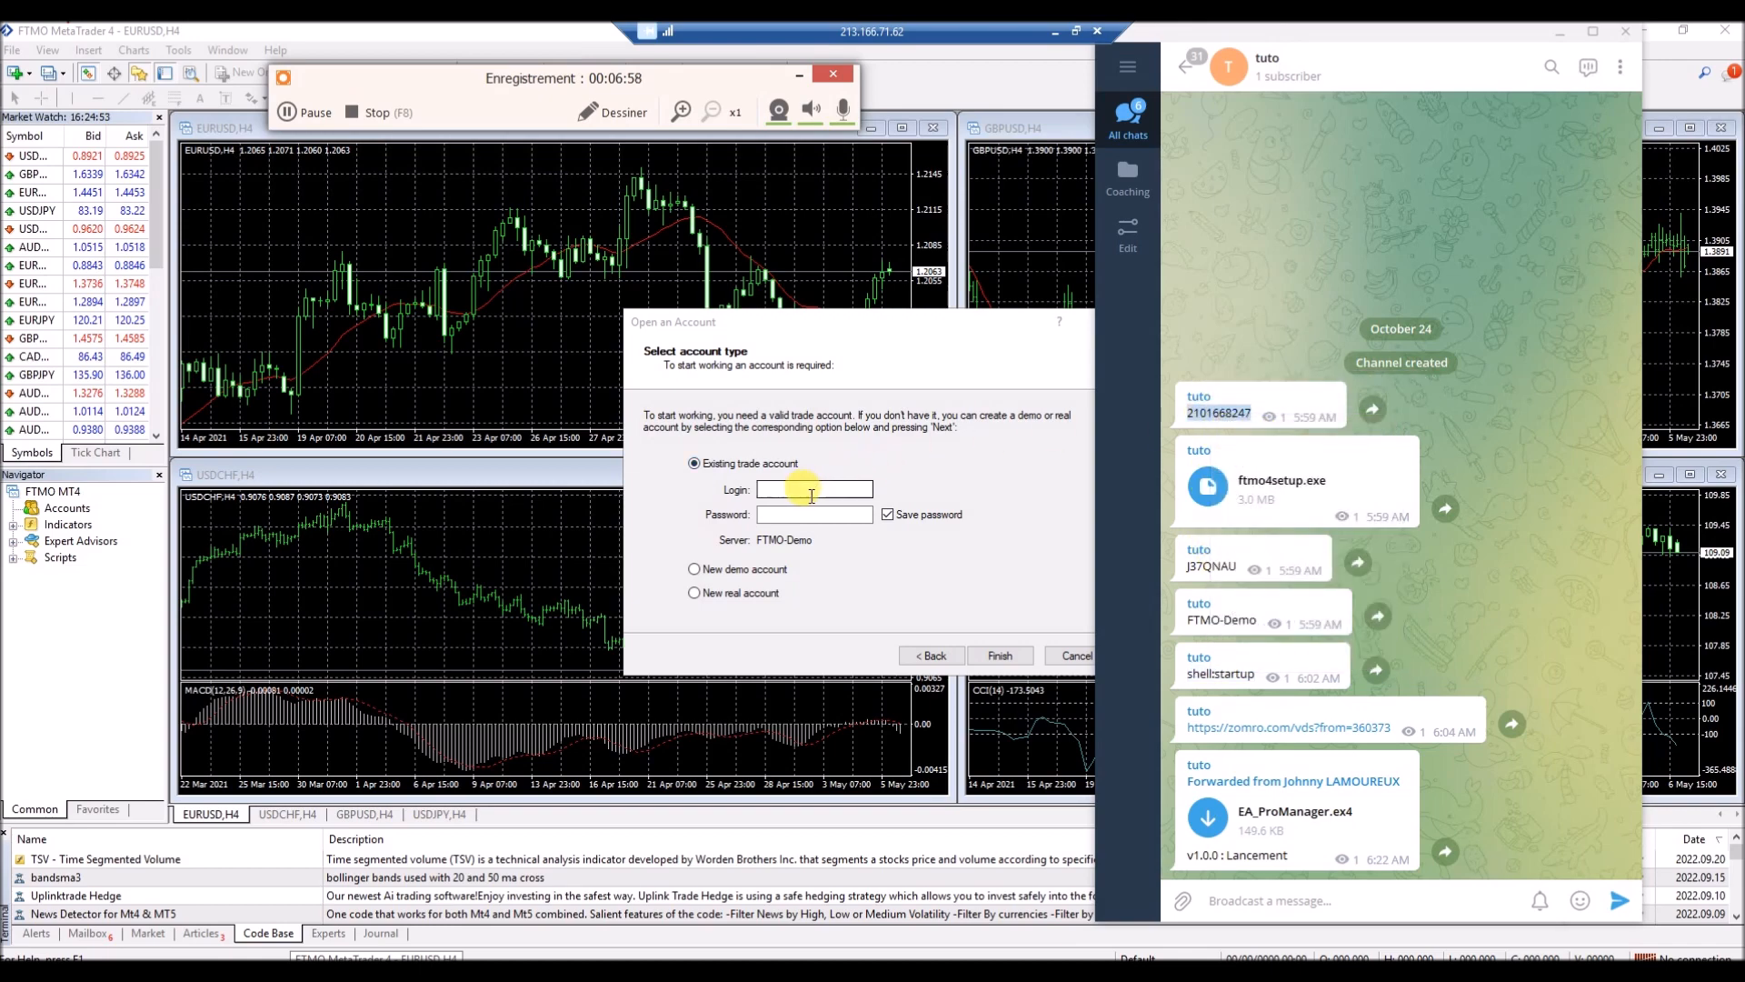
left_click(811, 491)
key("ctrl+v")
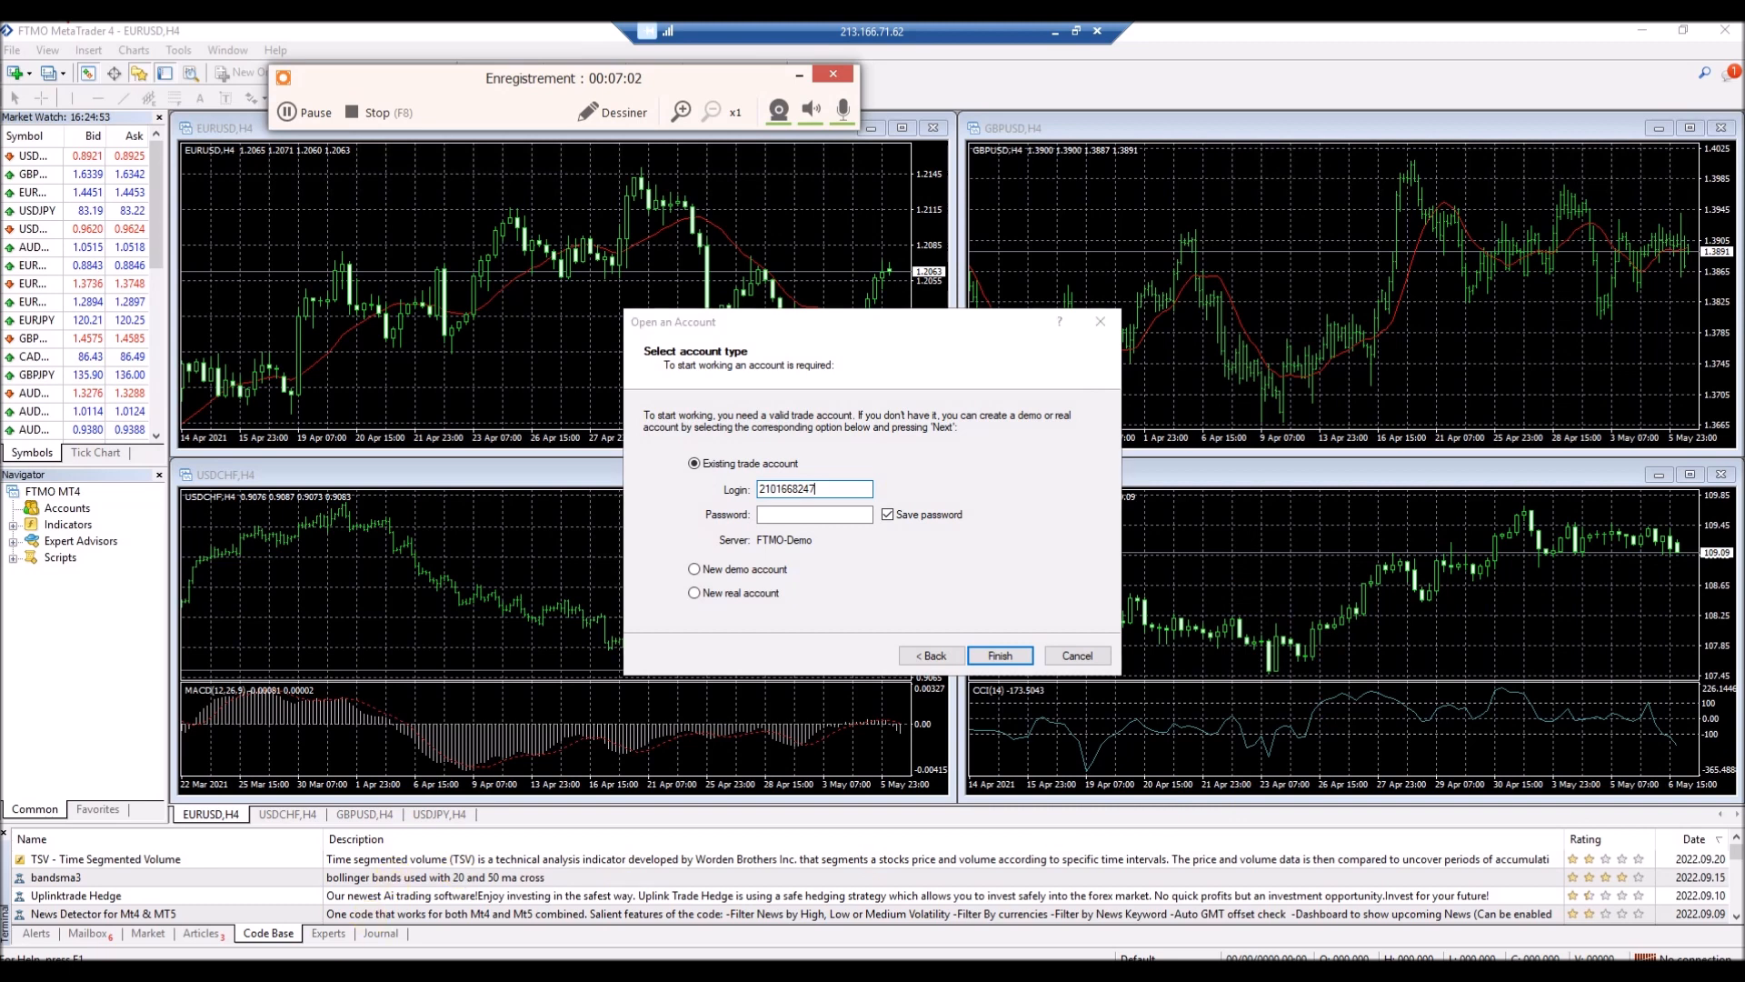
Copy the account password from the tuto channel into the Password field and finish logging in to the FTMO-Demo account.
left_click(954, 969)
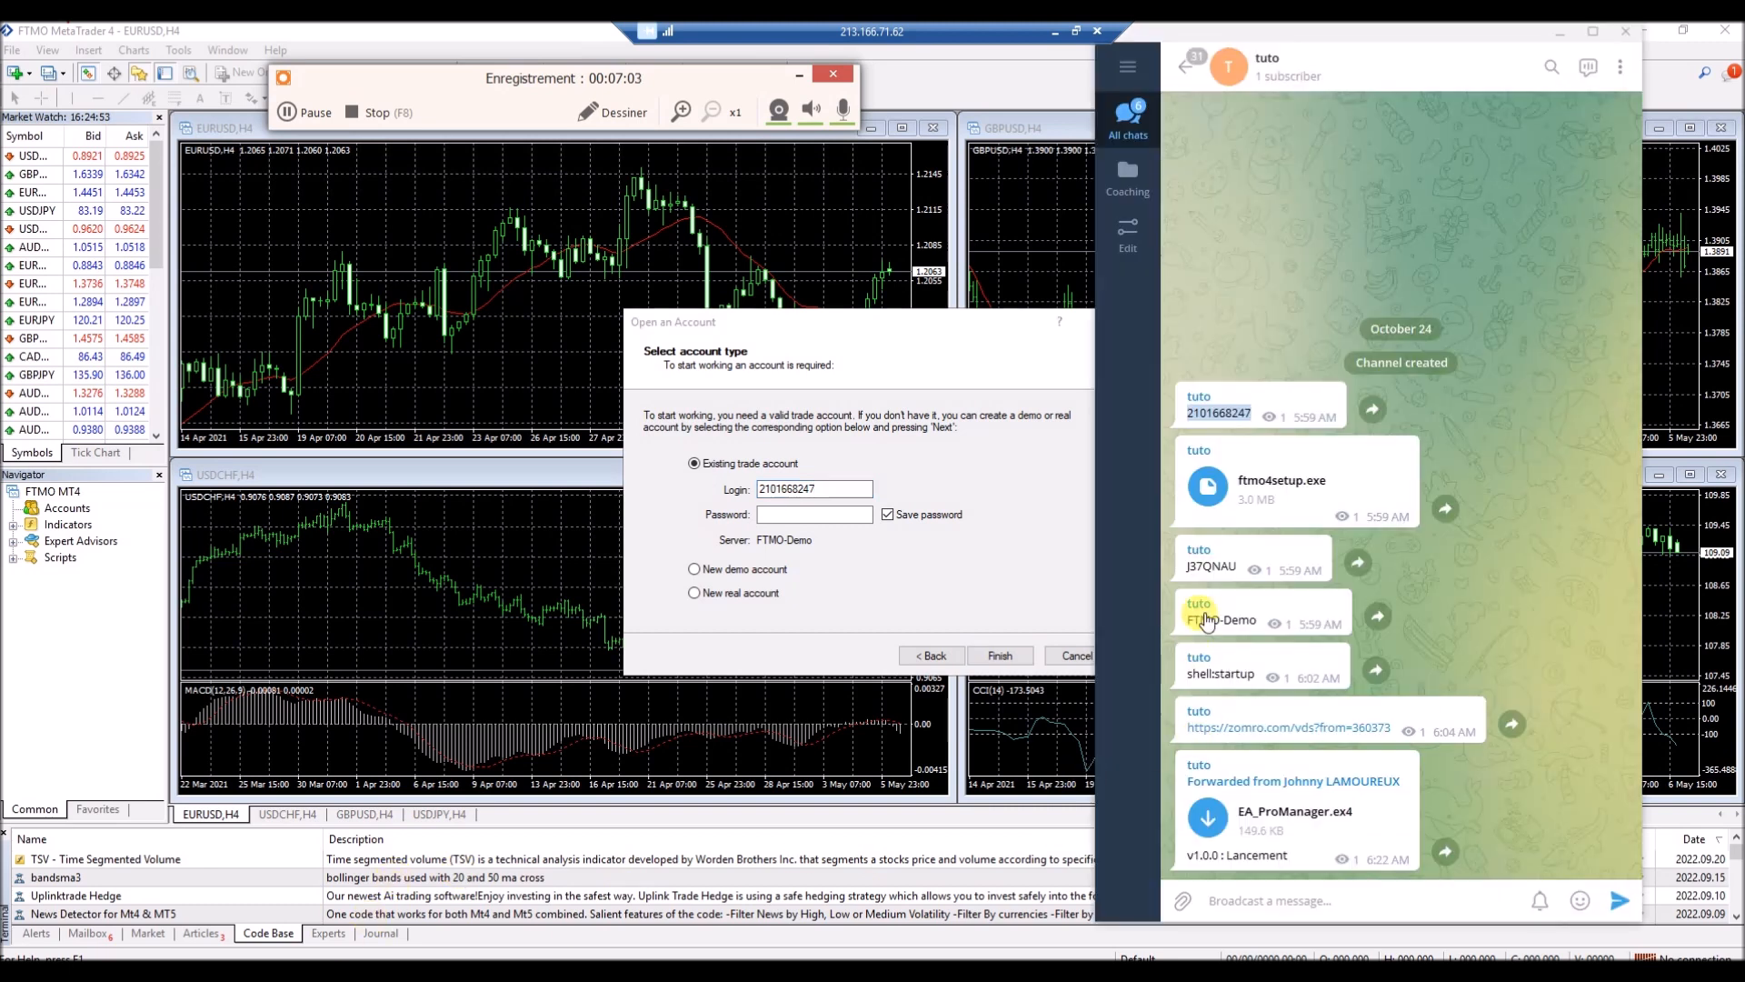
left_click_drag(1214, 566, 1188, 565)
right_click(1188, 566)
left_click(1300, 581)
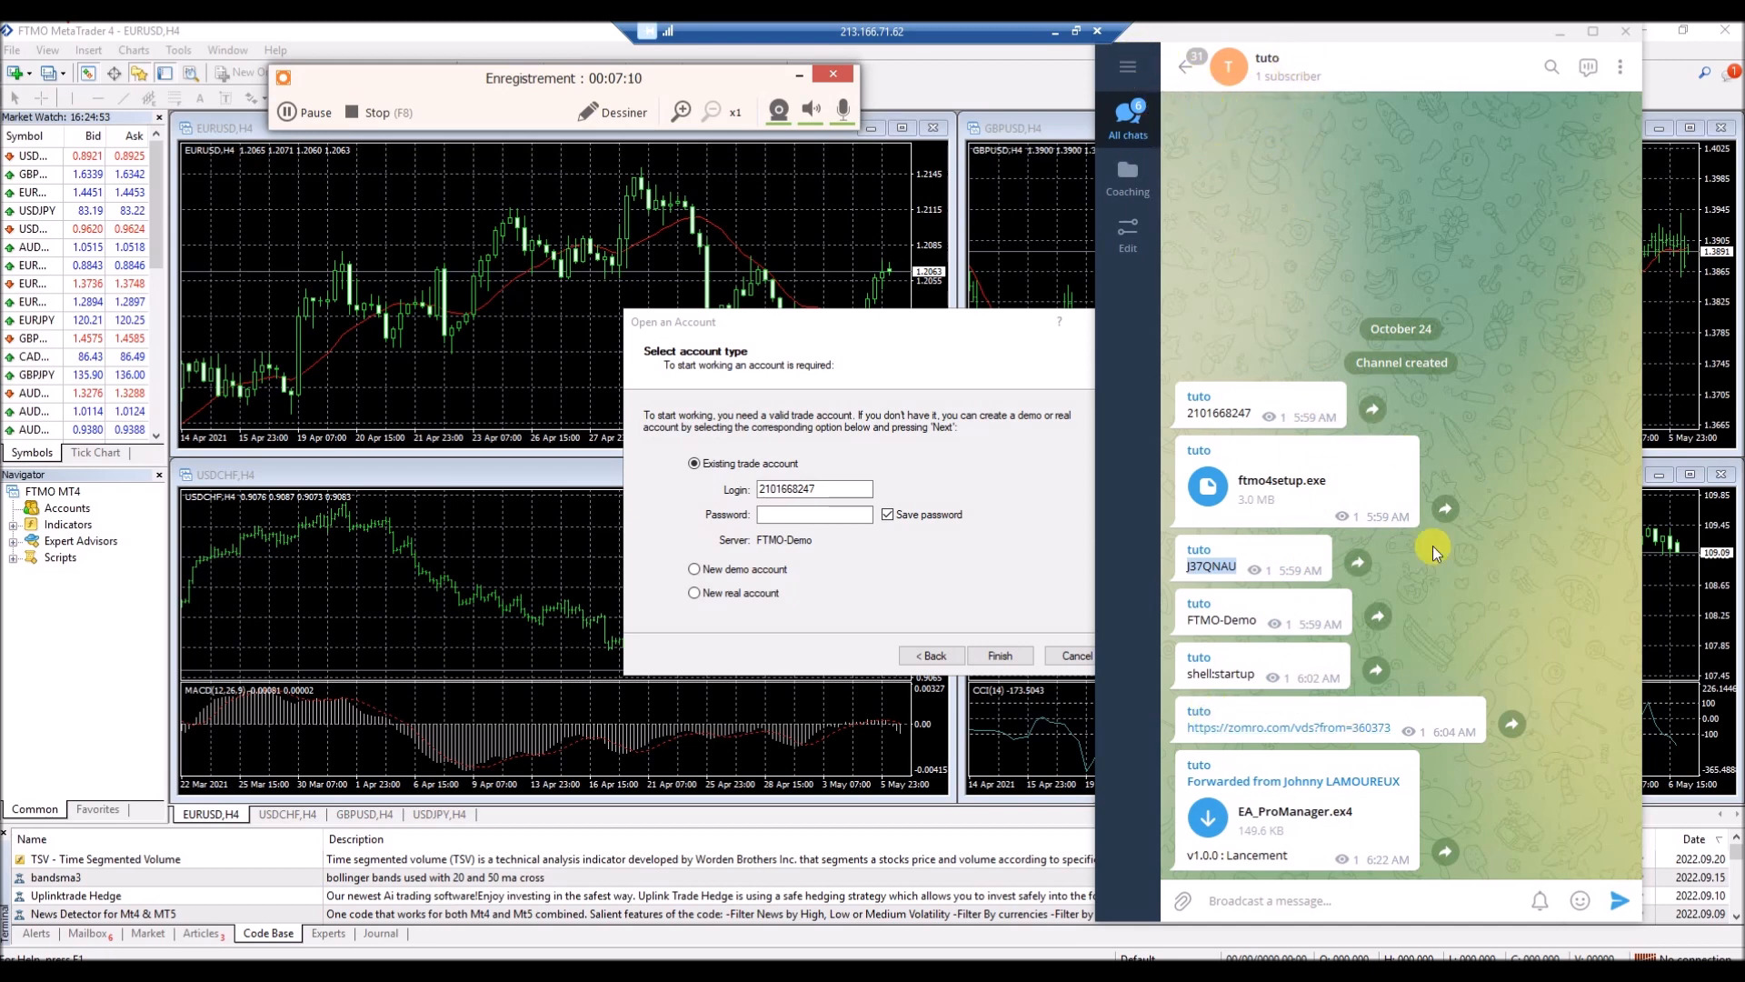
left_click(844, 512)
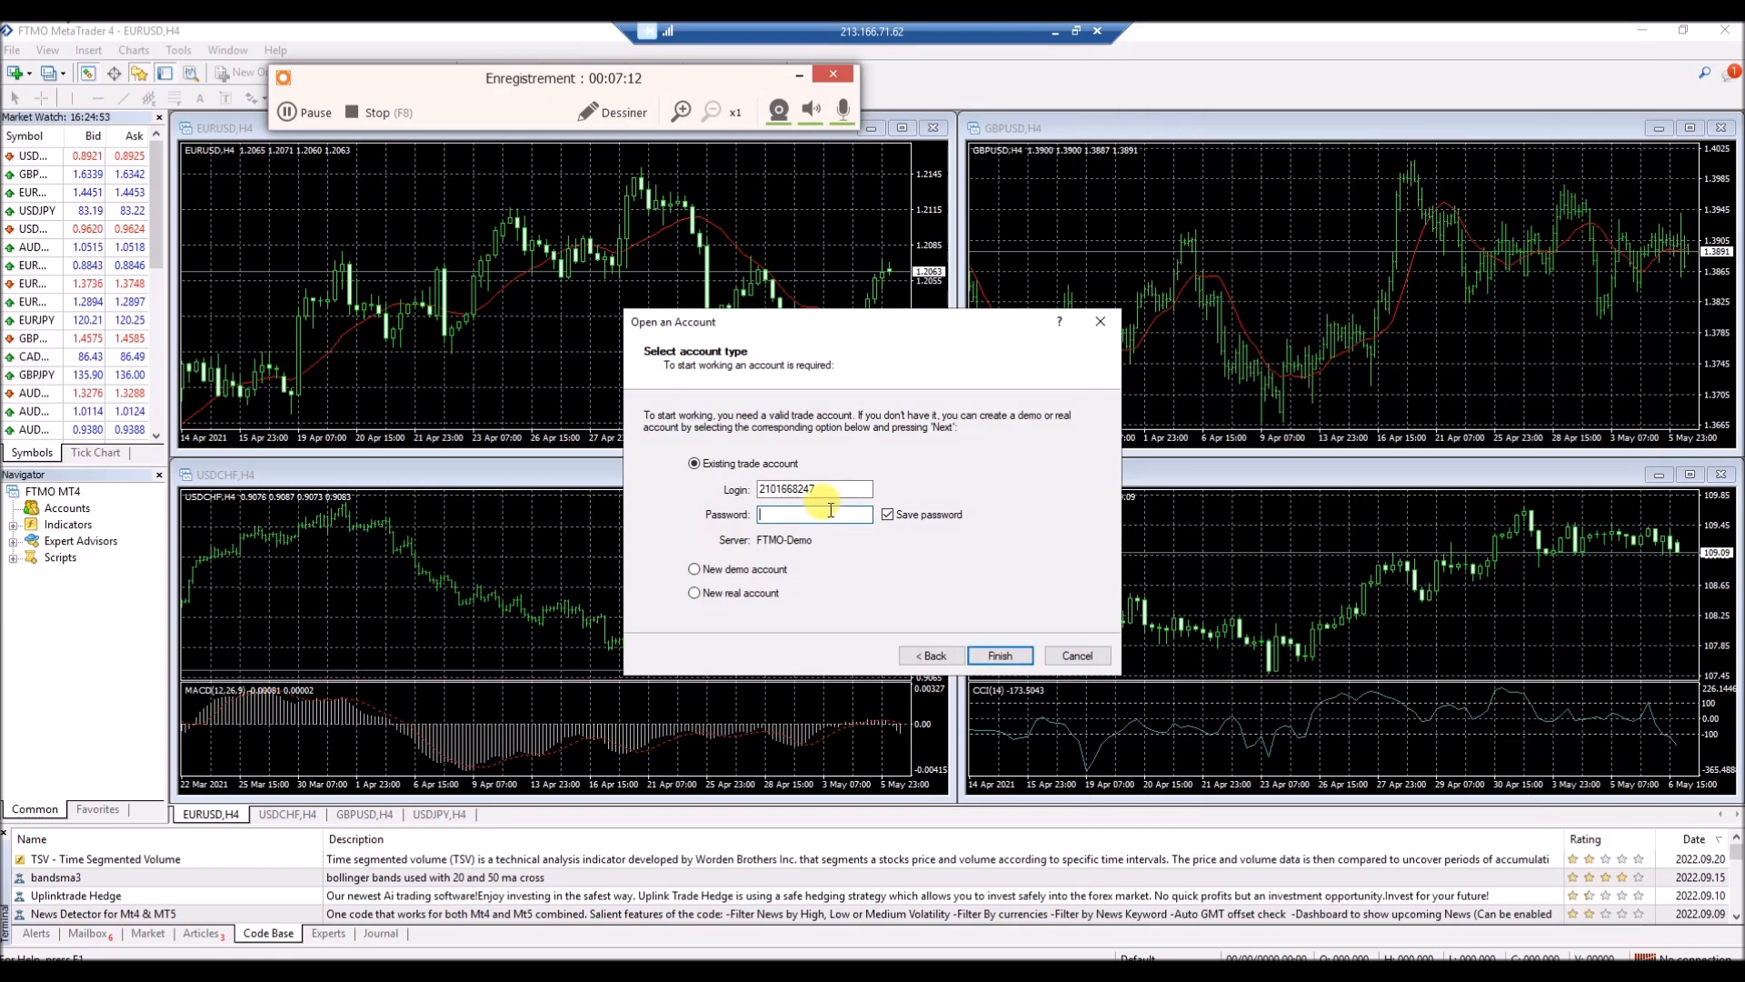
left_click(998, 654)
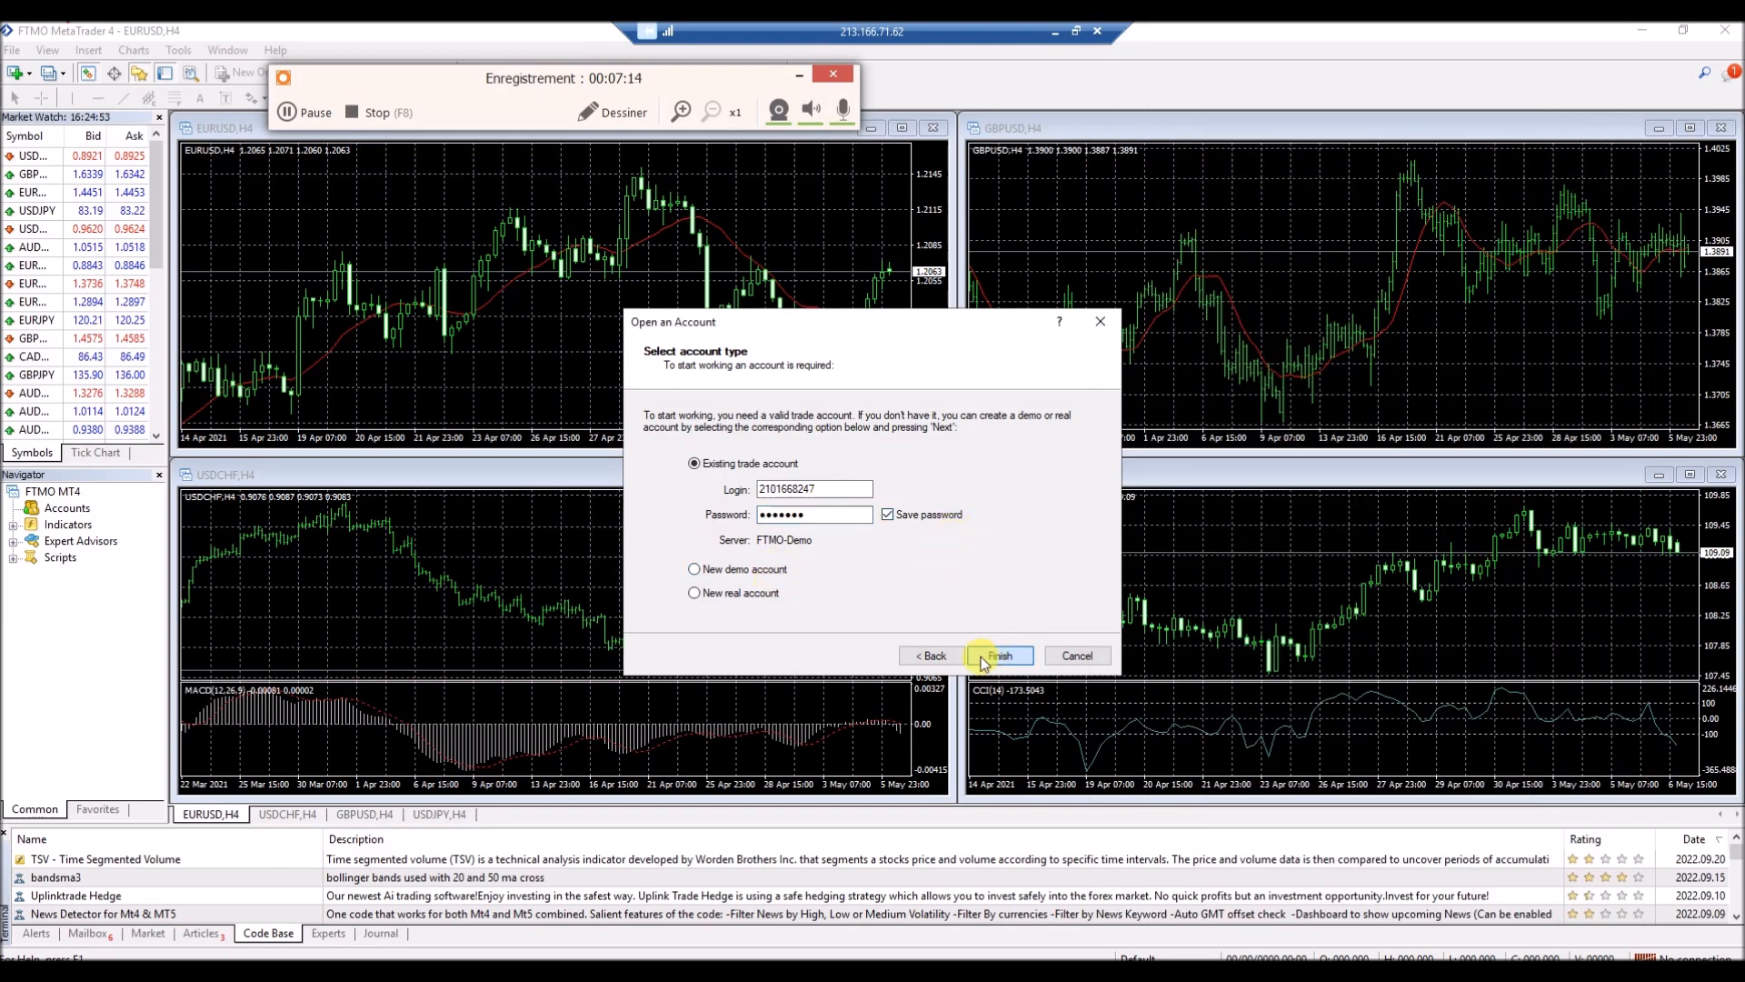
Download EA_ProManager.ex4 from the tuto channel, show the file in its download folder and minimize Telegram.
key("alt+Tab")
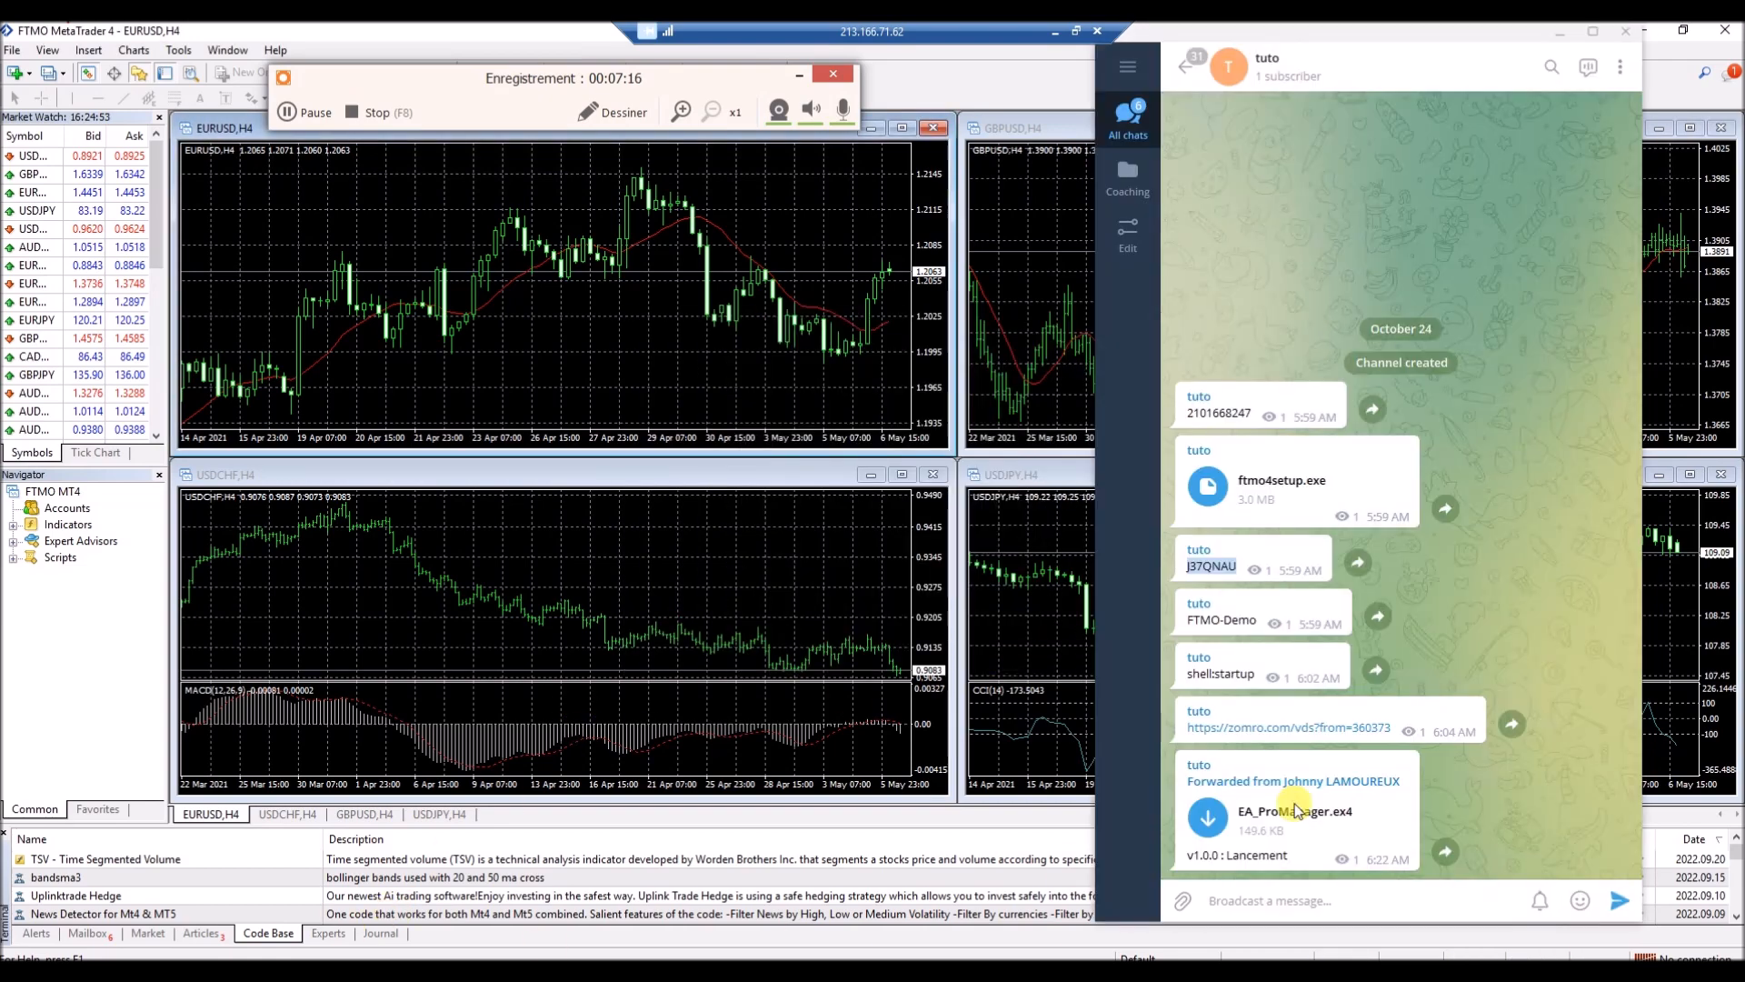
right_click(1279, 819)
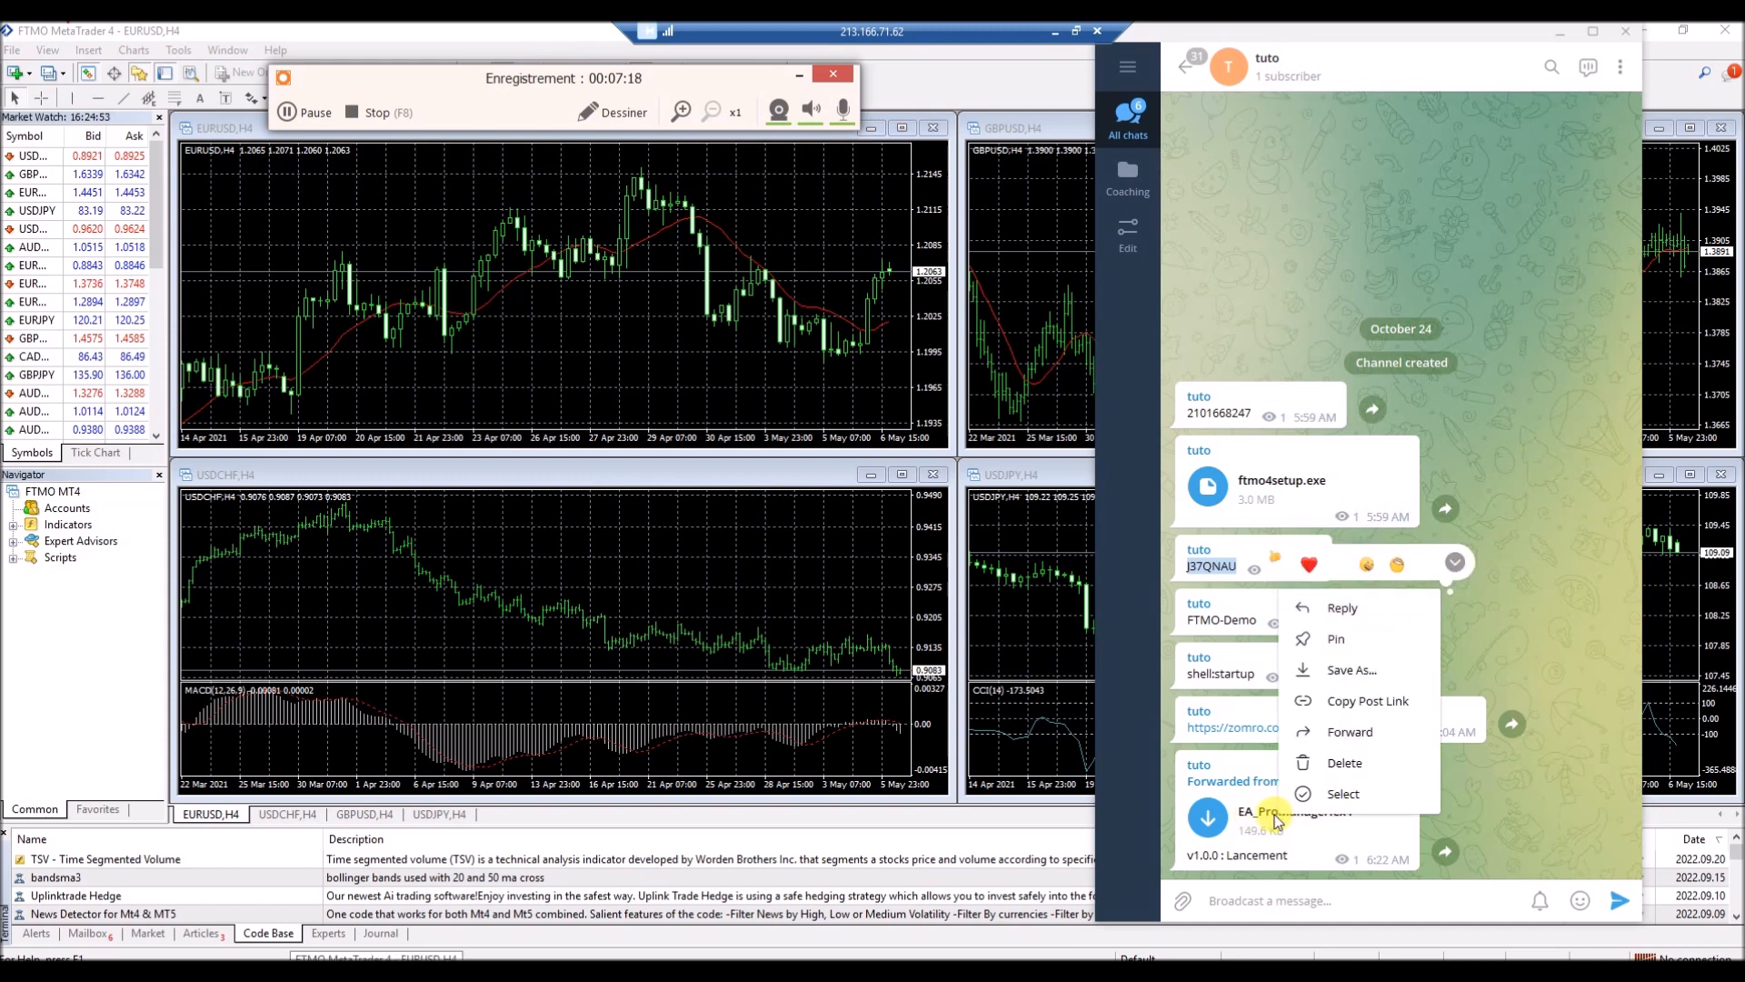
left_click(1279, 561)
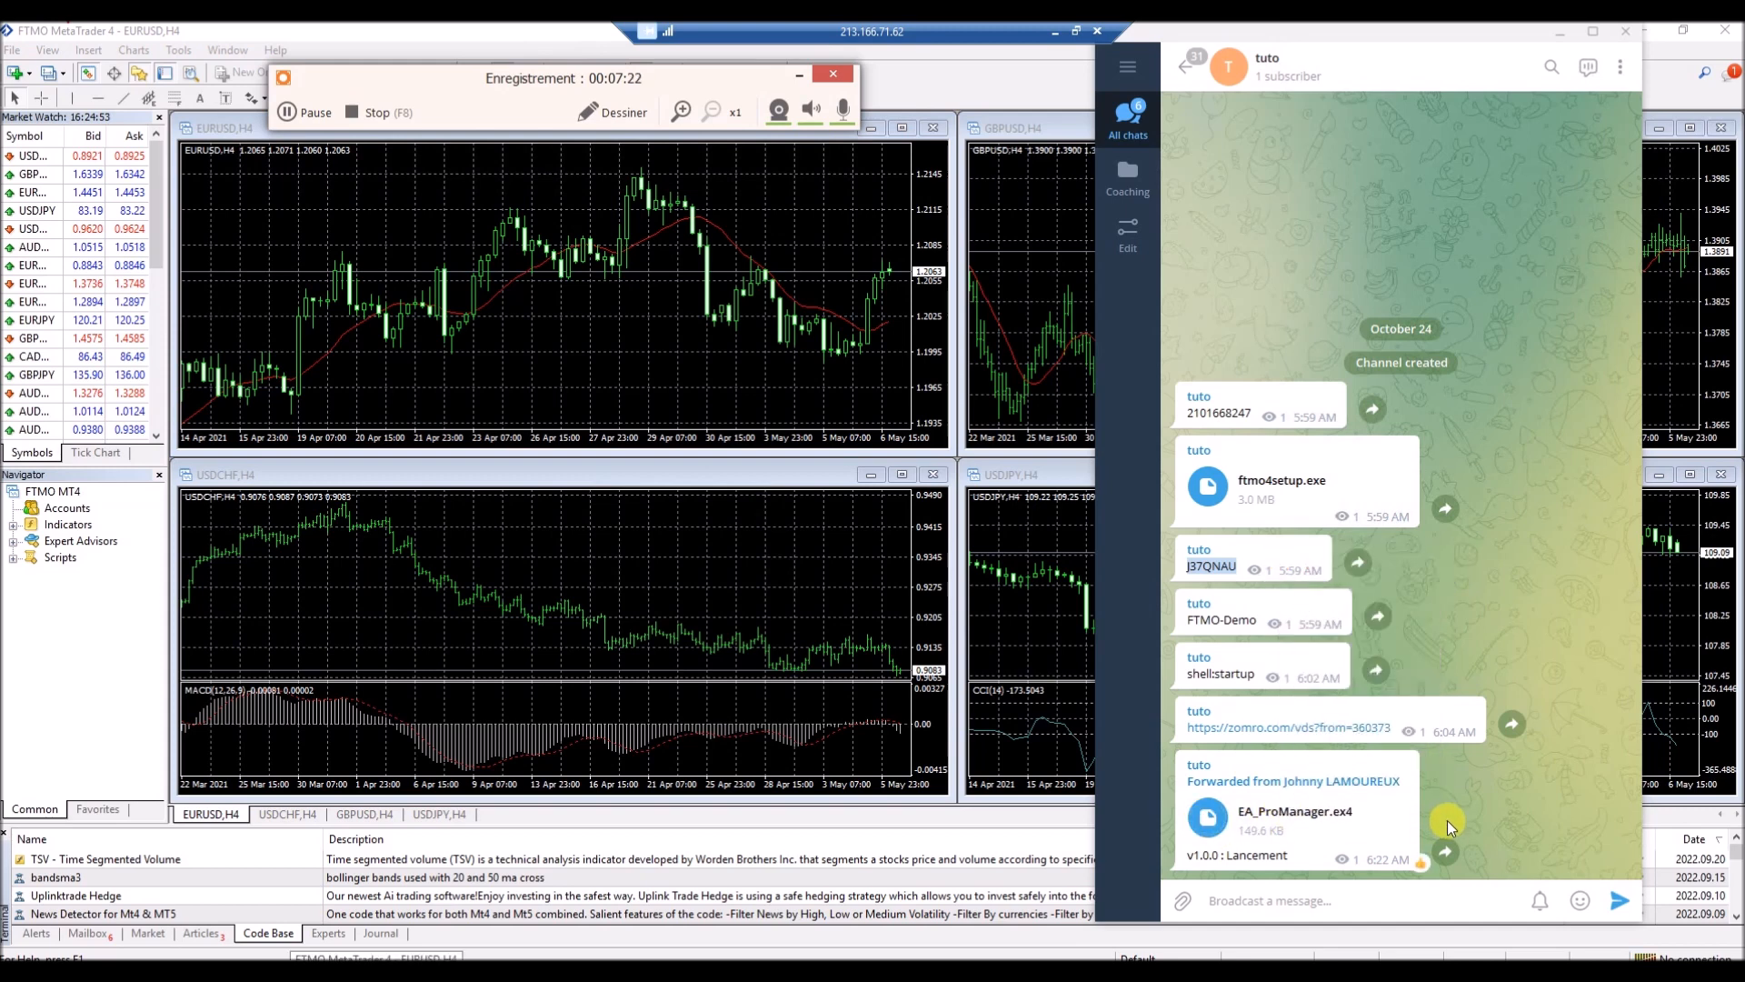
right_click(1220, 815)
left_click(1338, 642)
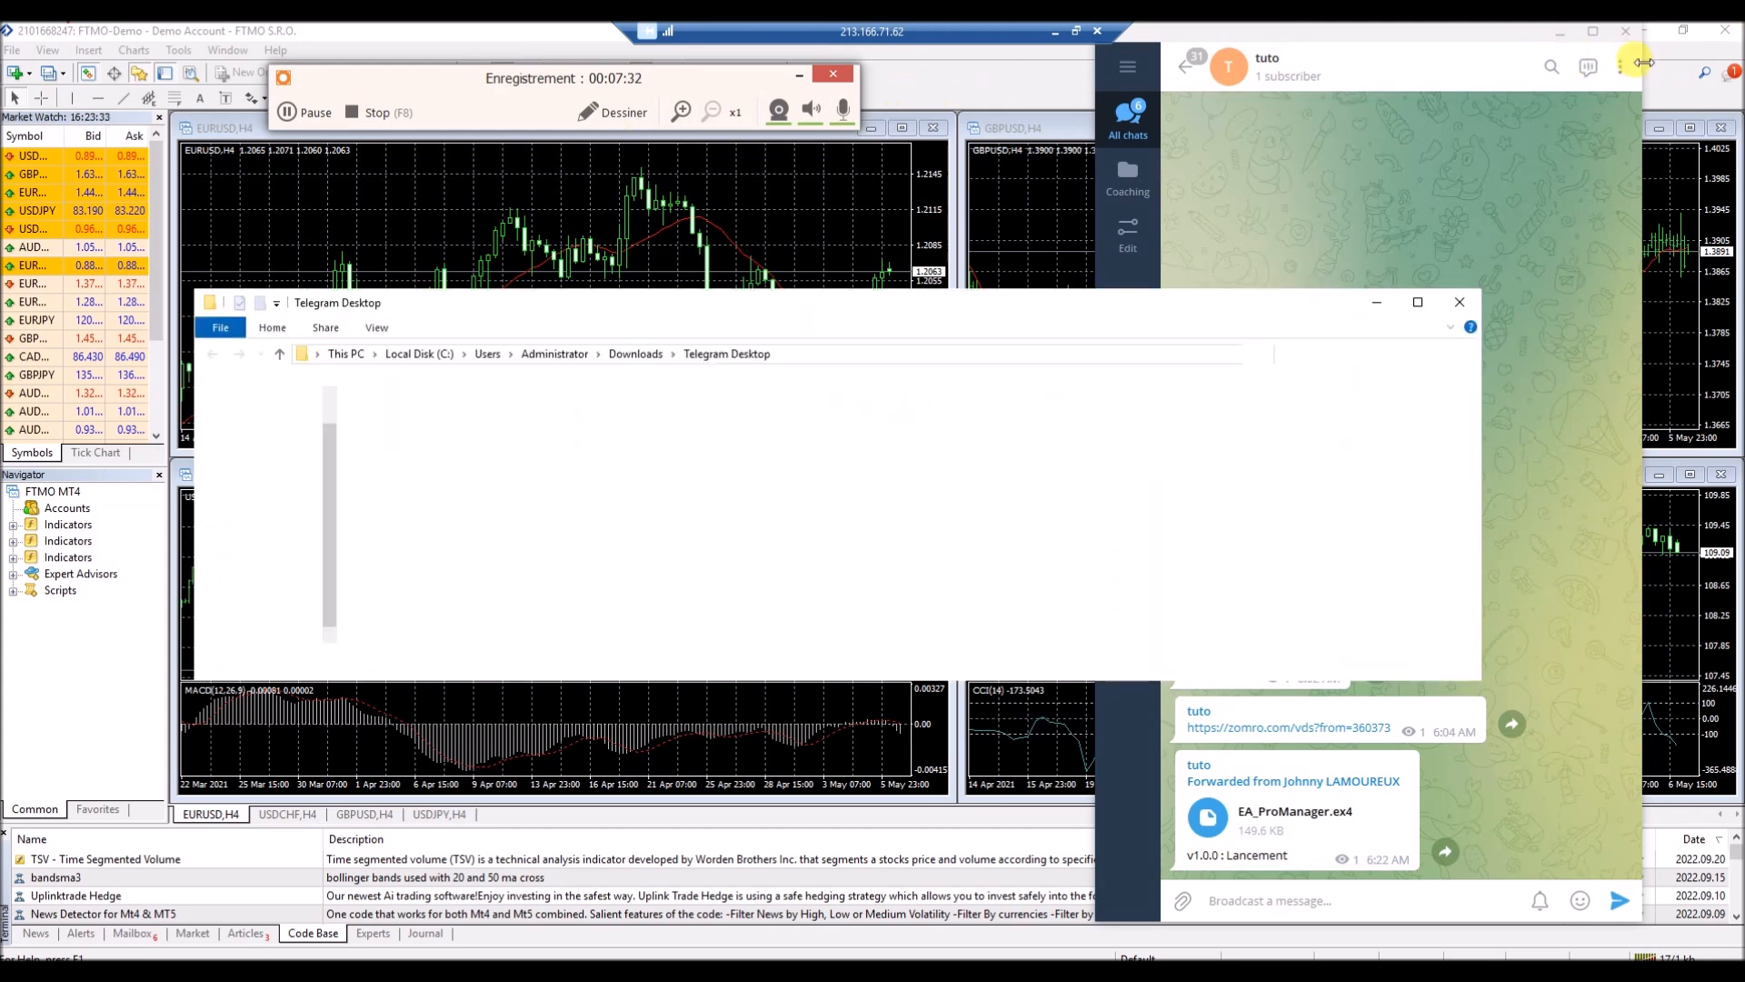
left_click(1560, 31)
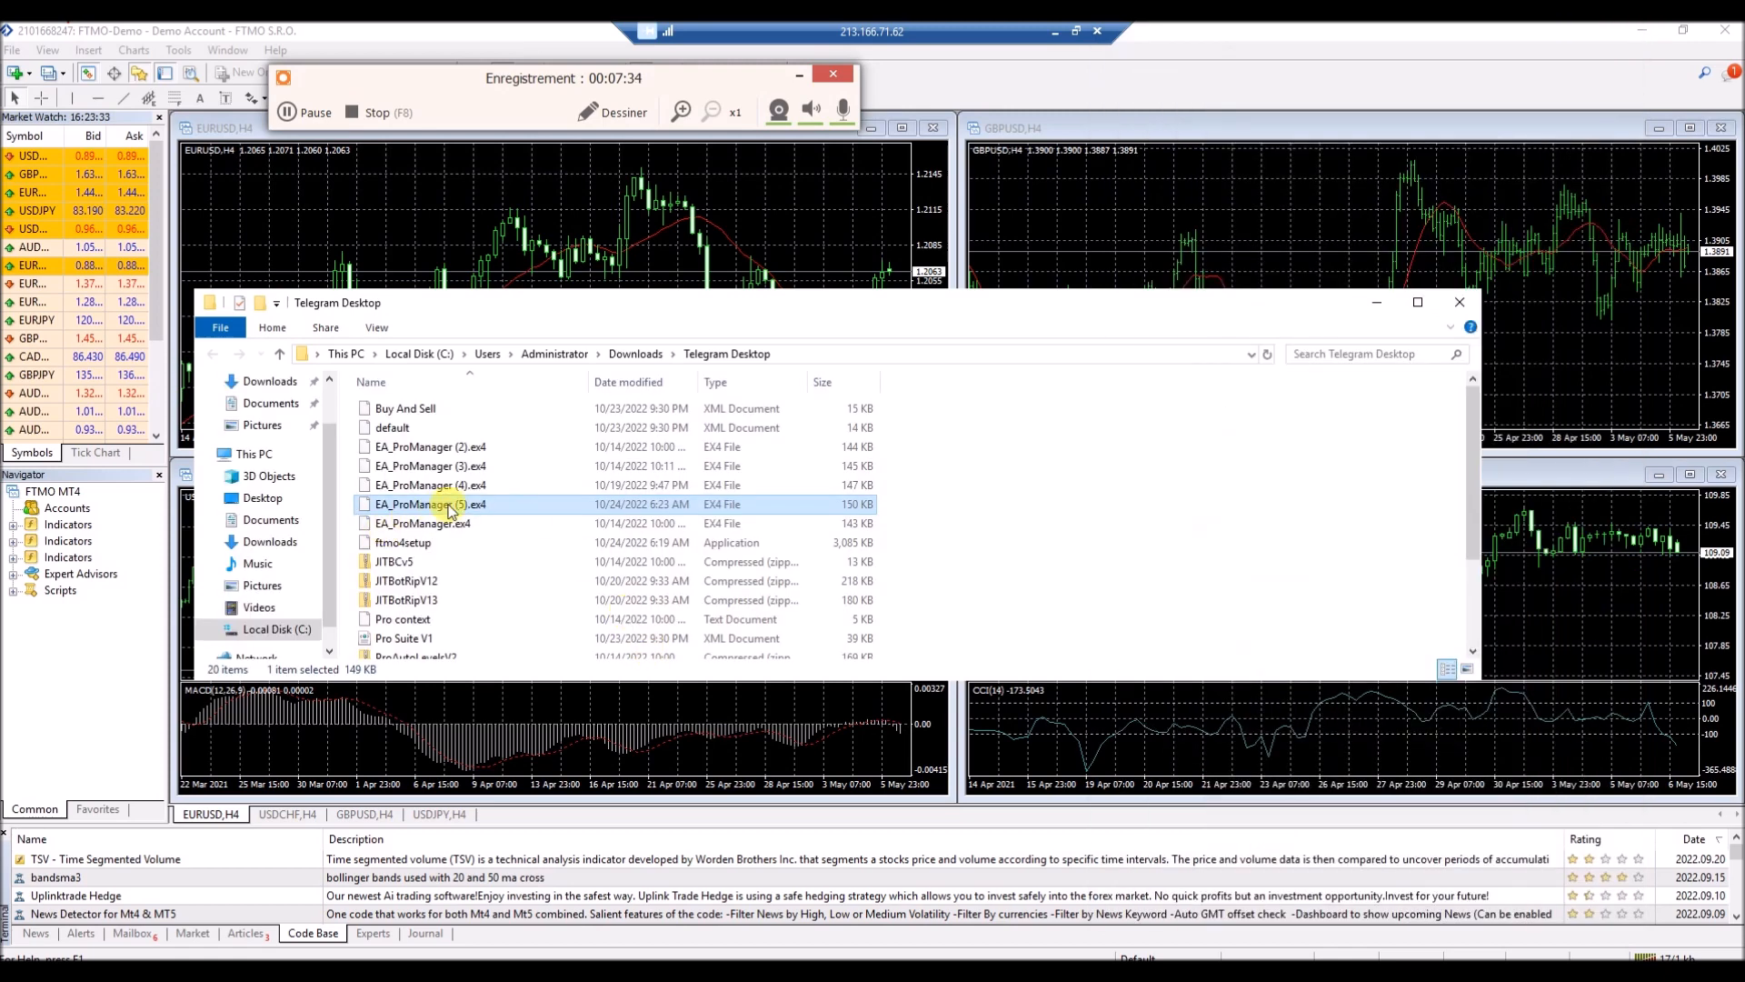
Copy the EA_ProManager (5).ex4 file from the Telegram Desktop downloads folder and close the folder window.
left_click(411, 507)
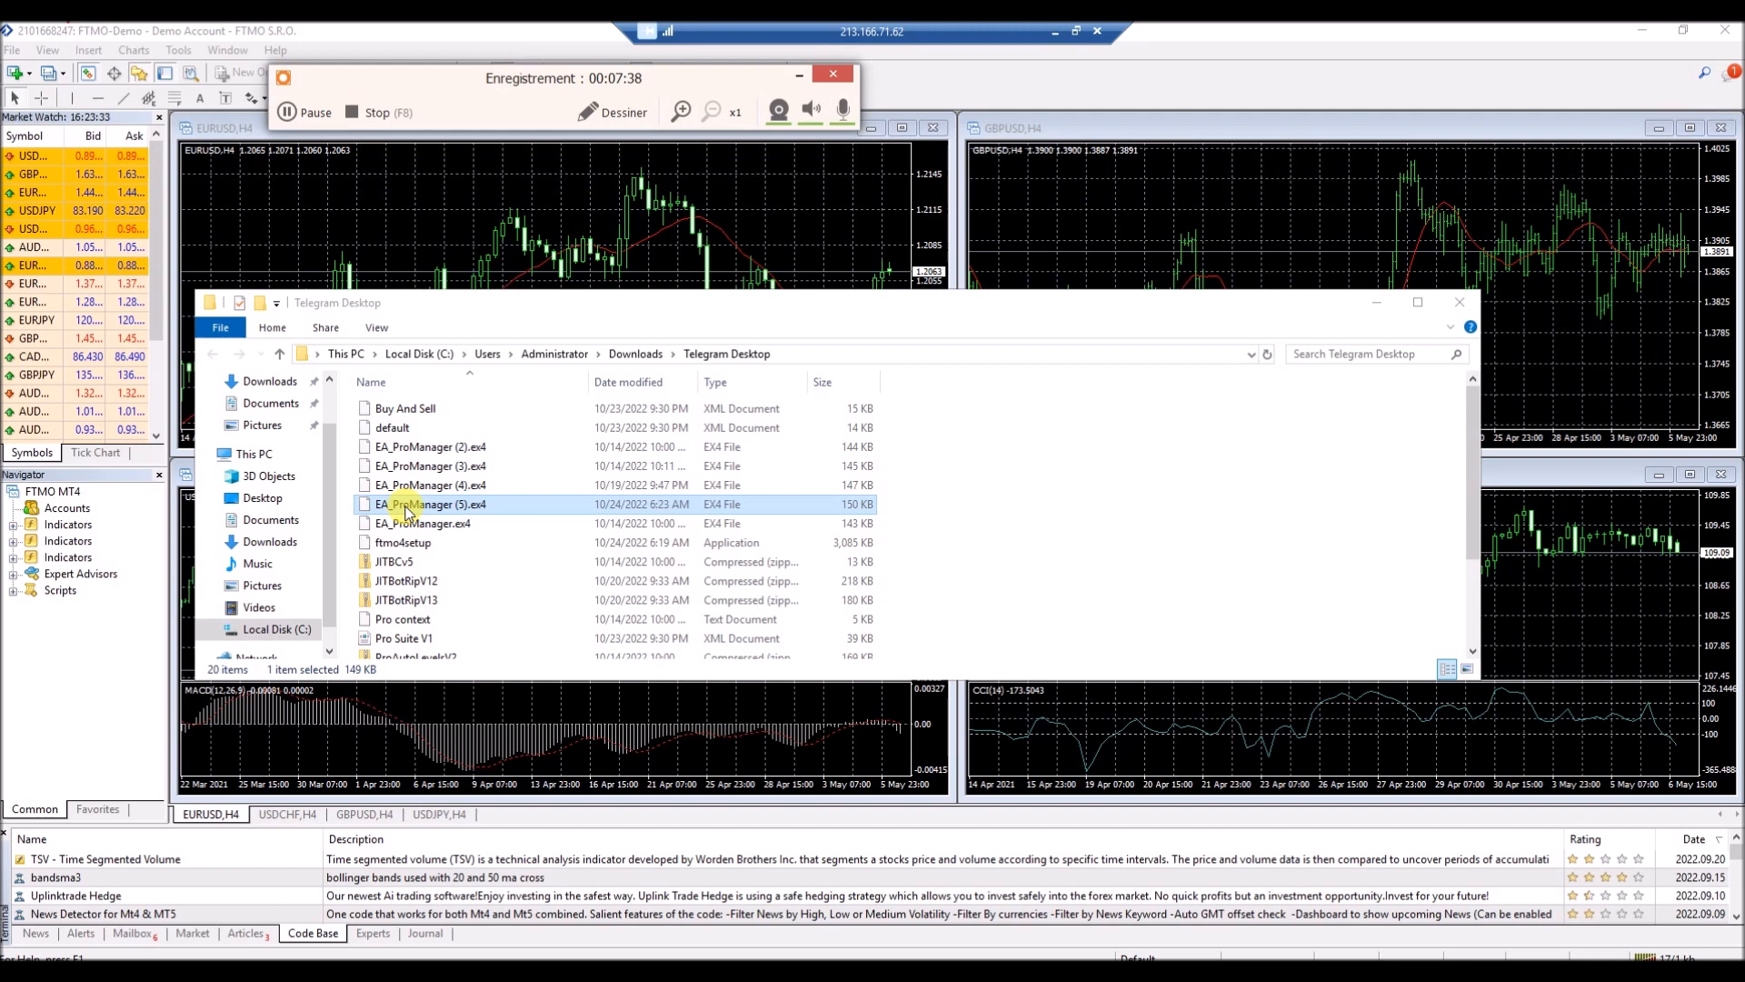
right_click(455, 506)
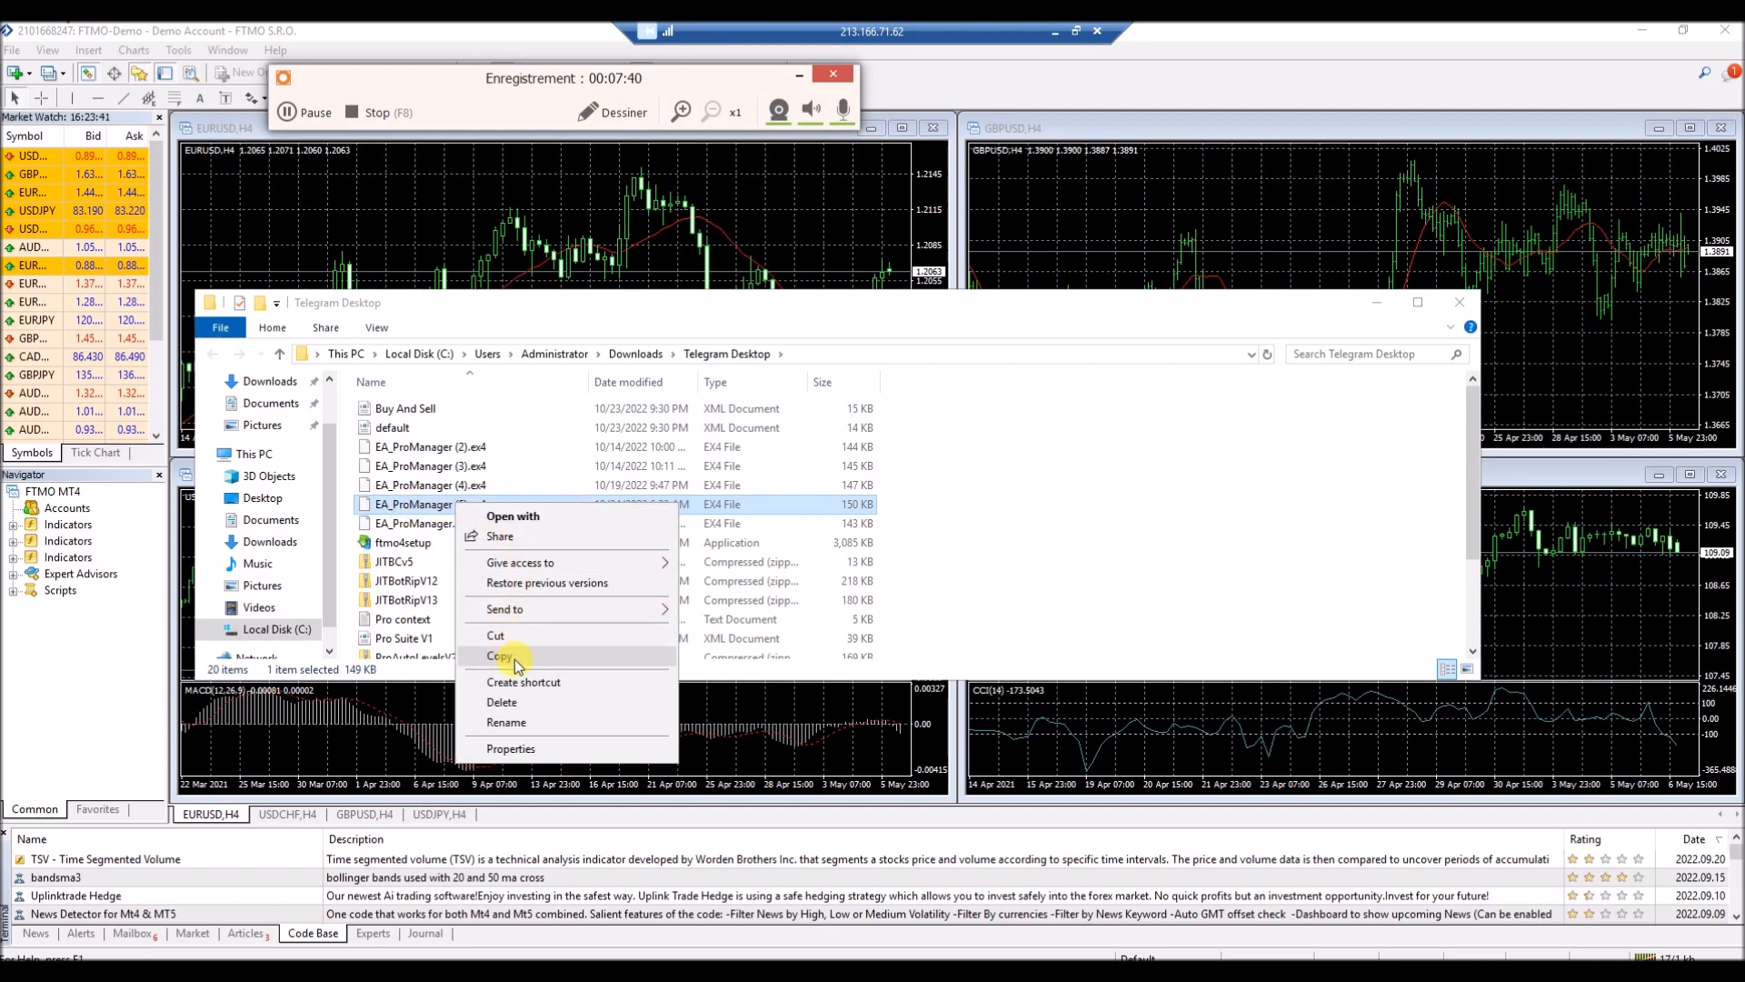
left_click(515, 657)
left_click(1460, 303)
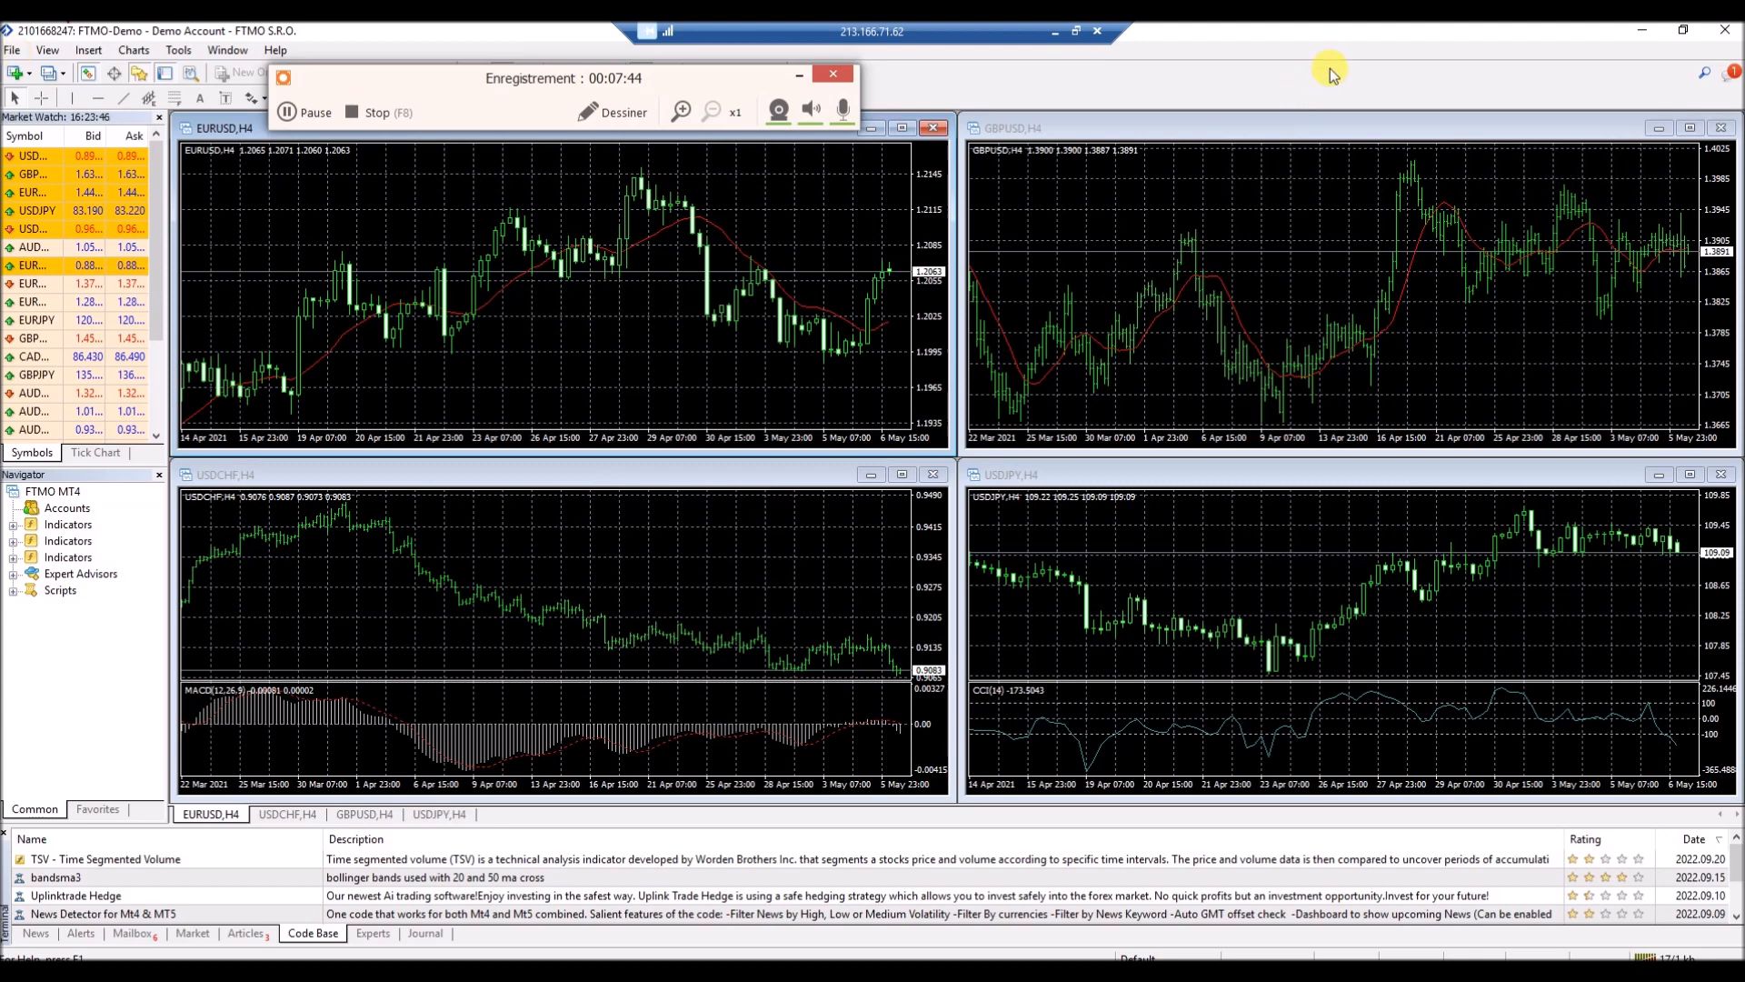
Open the FTMO MetaTrader 4 data folder and display the account's trade overview in the terminal.
left_click(8, 50)
left_click(83, 226)
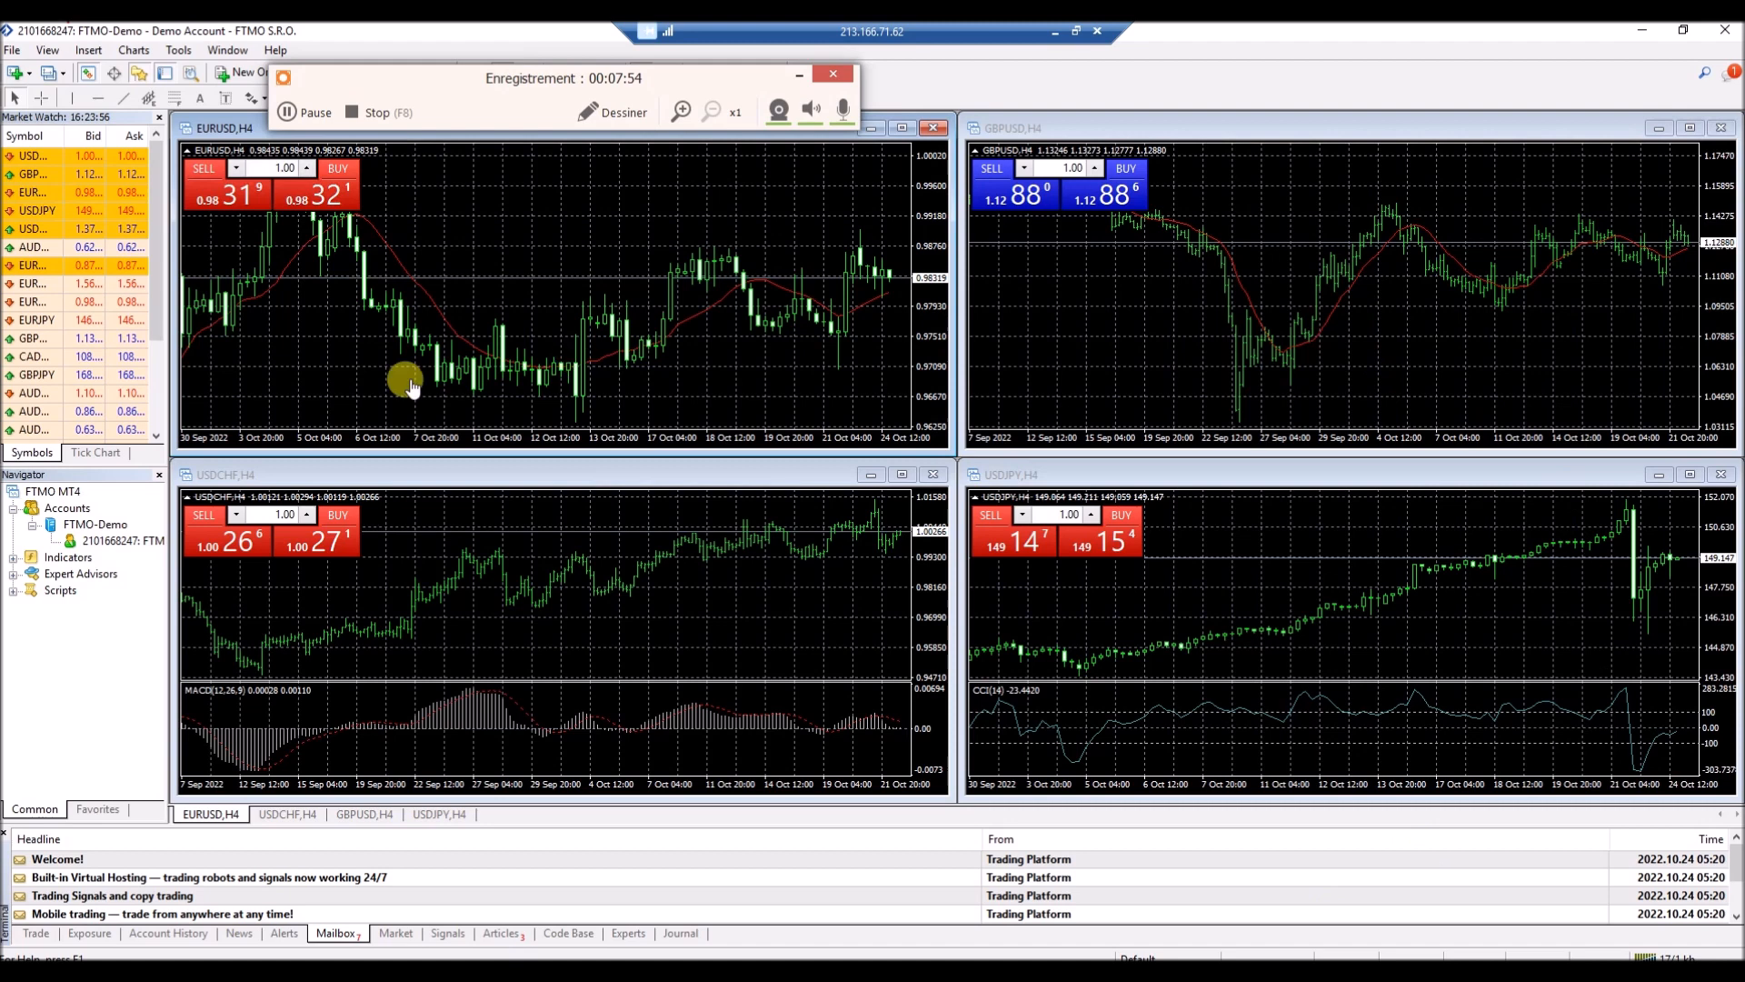
left_click(38, 933)
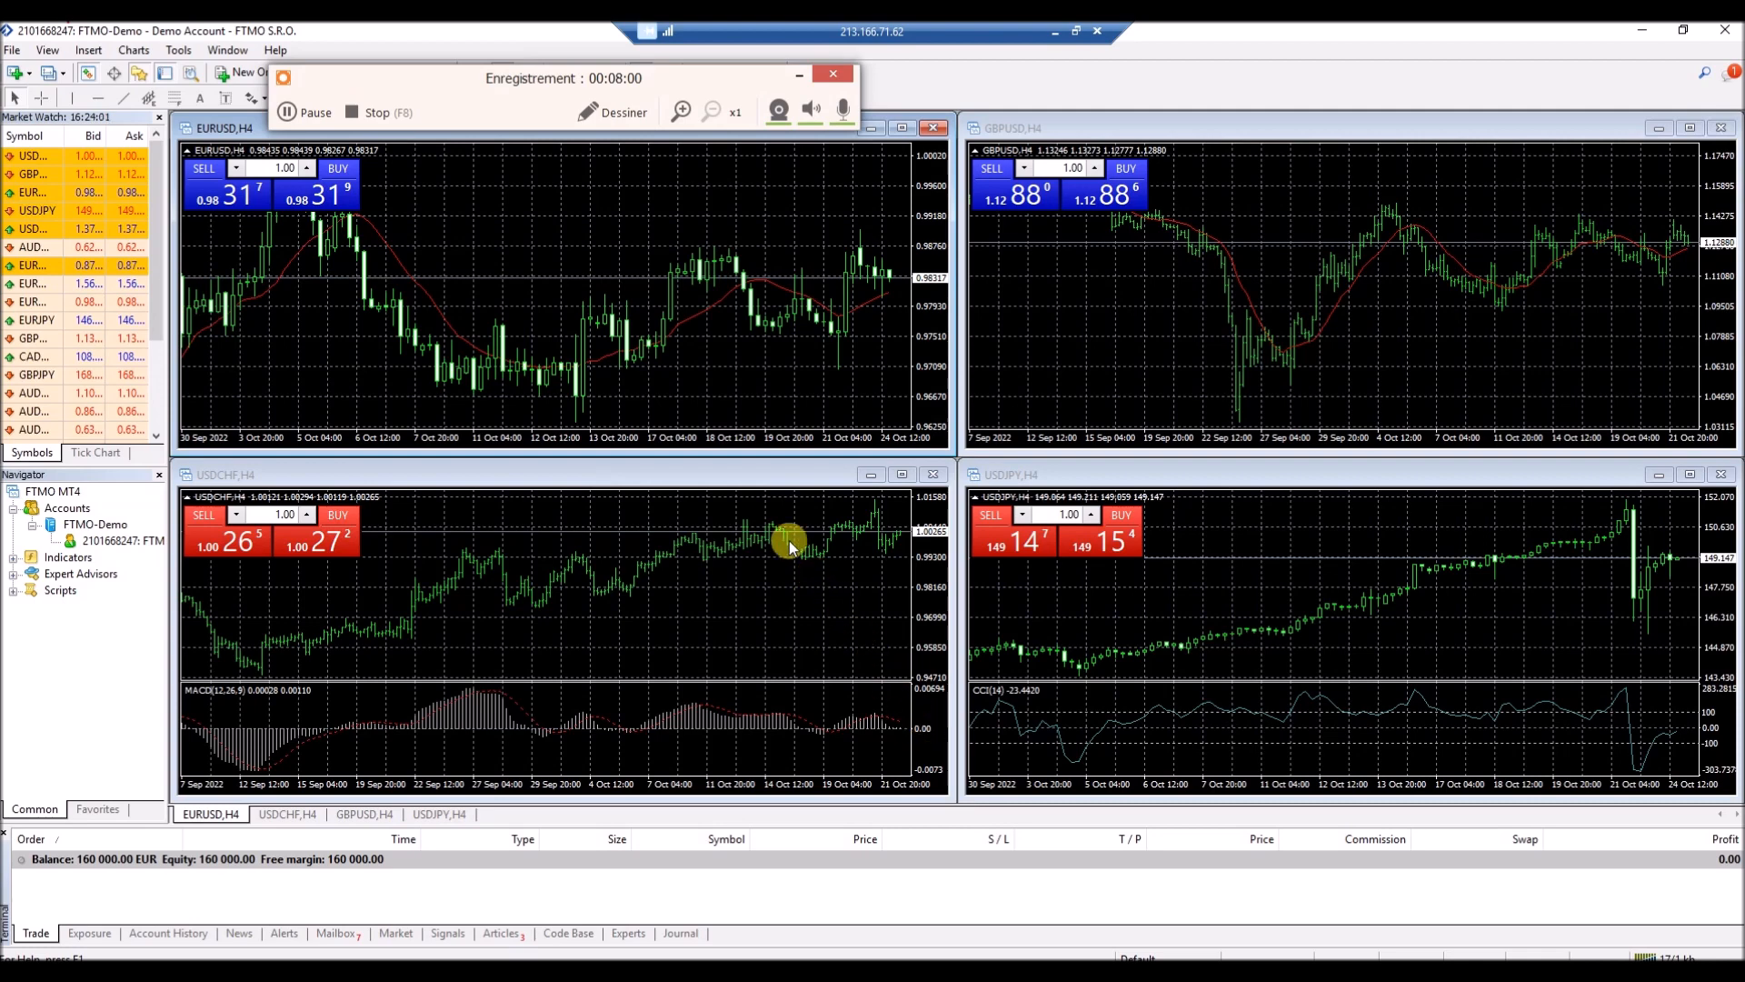
left_click(287, 112)
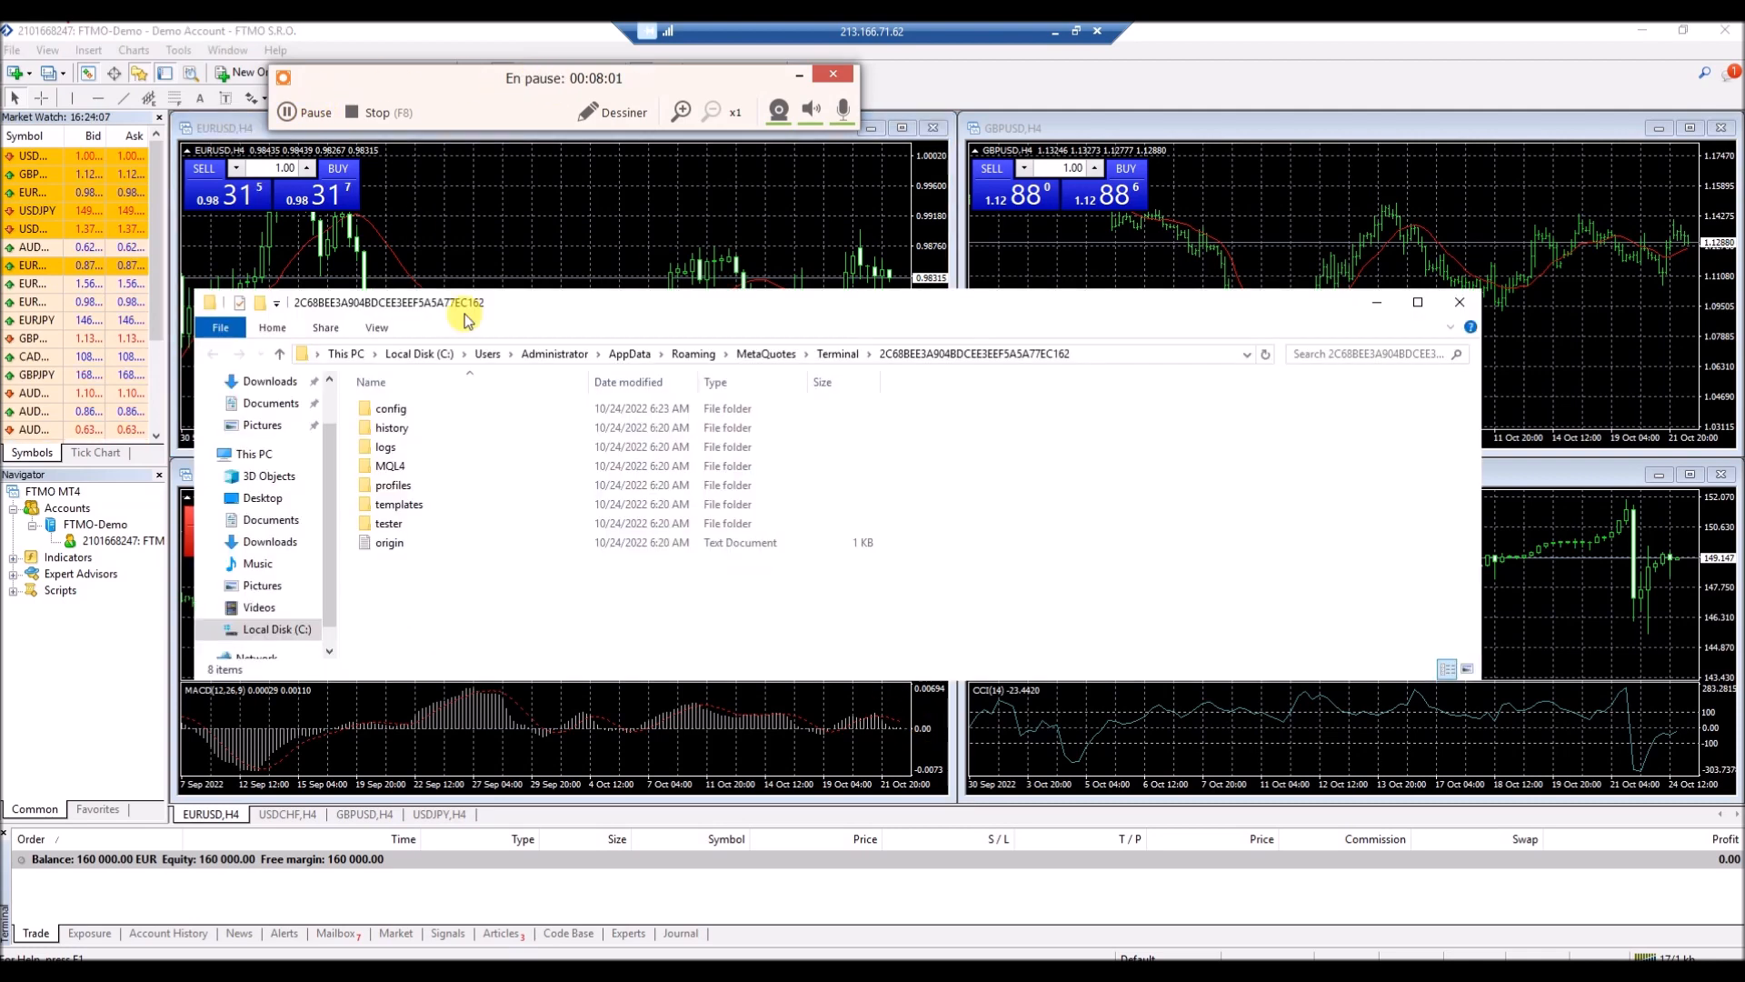
Open the Experts folder inside MQL4 in the FTMO terminal's data folder.
left_click(404, 468)
double_click(403, 465)
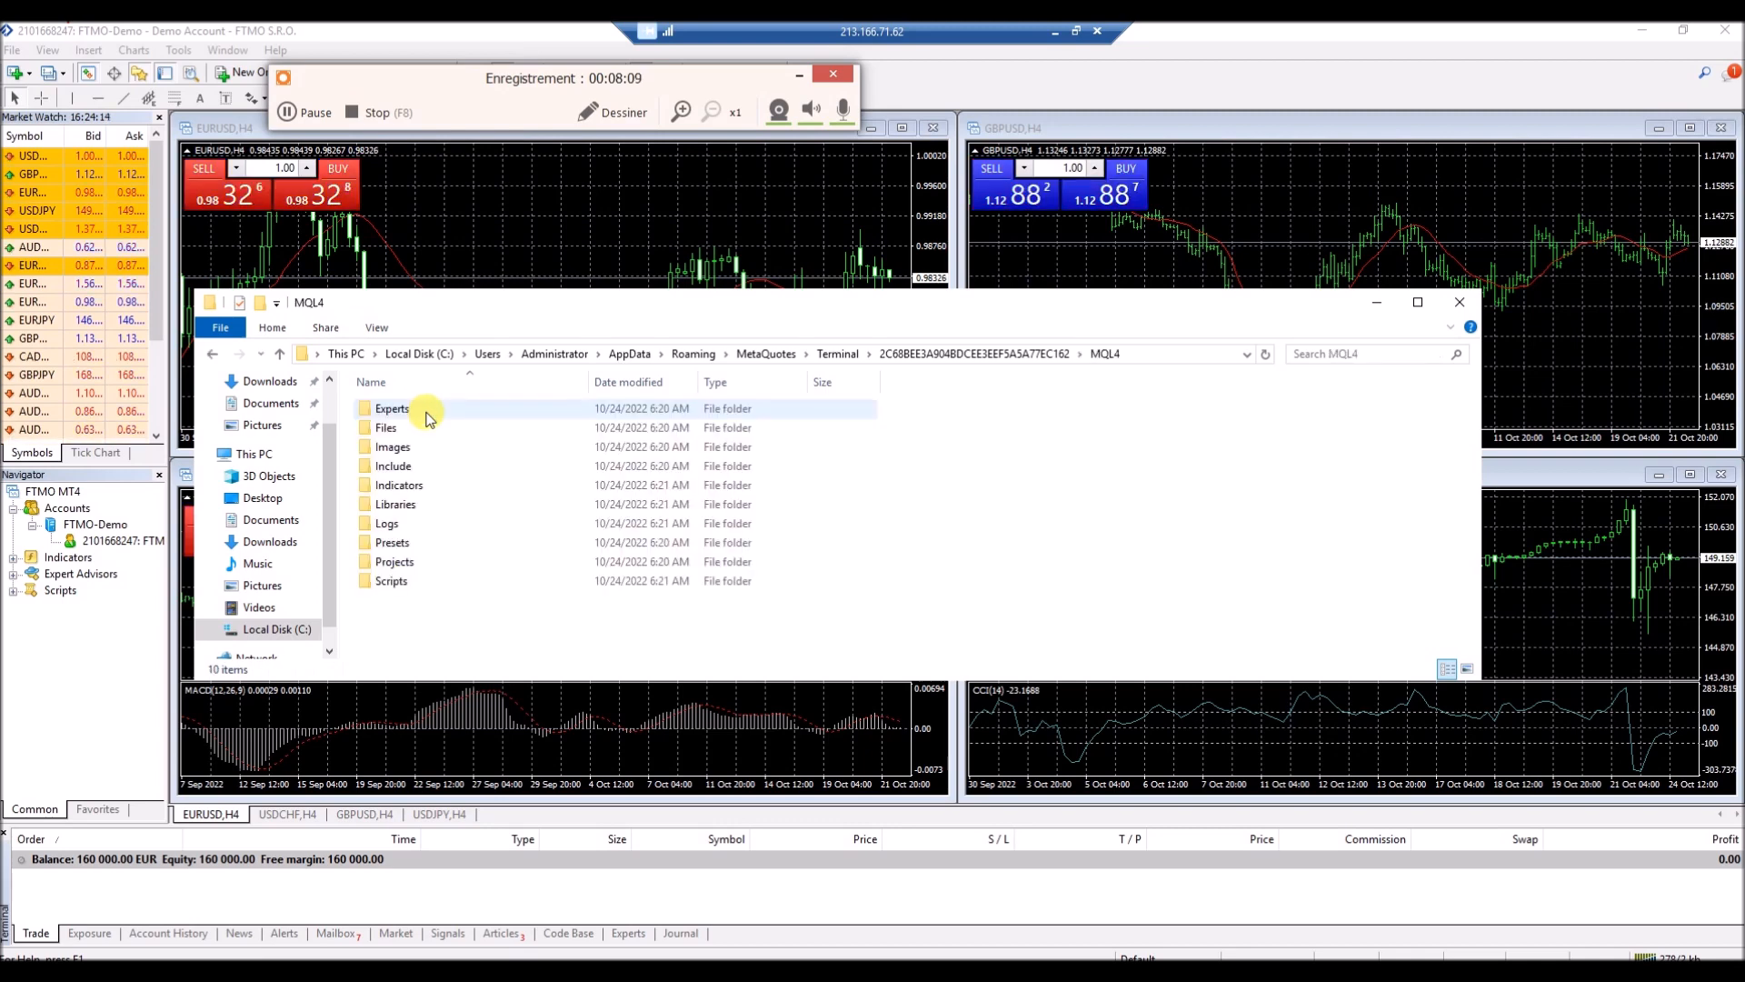
left_click(417, 411)
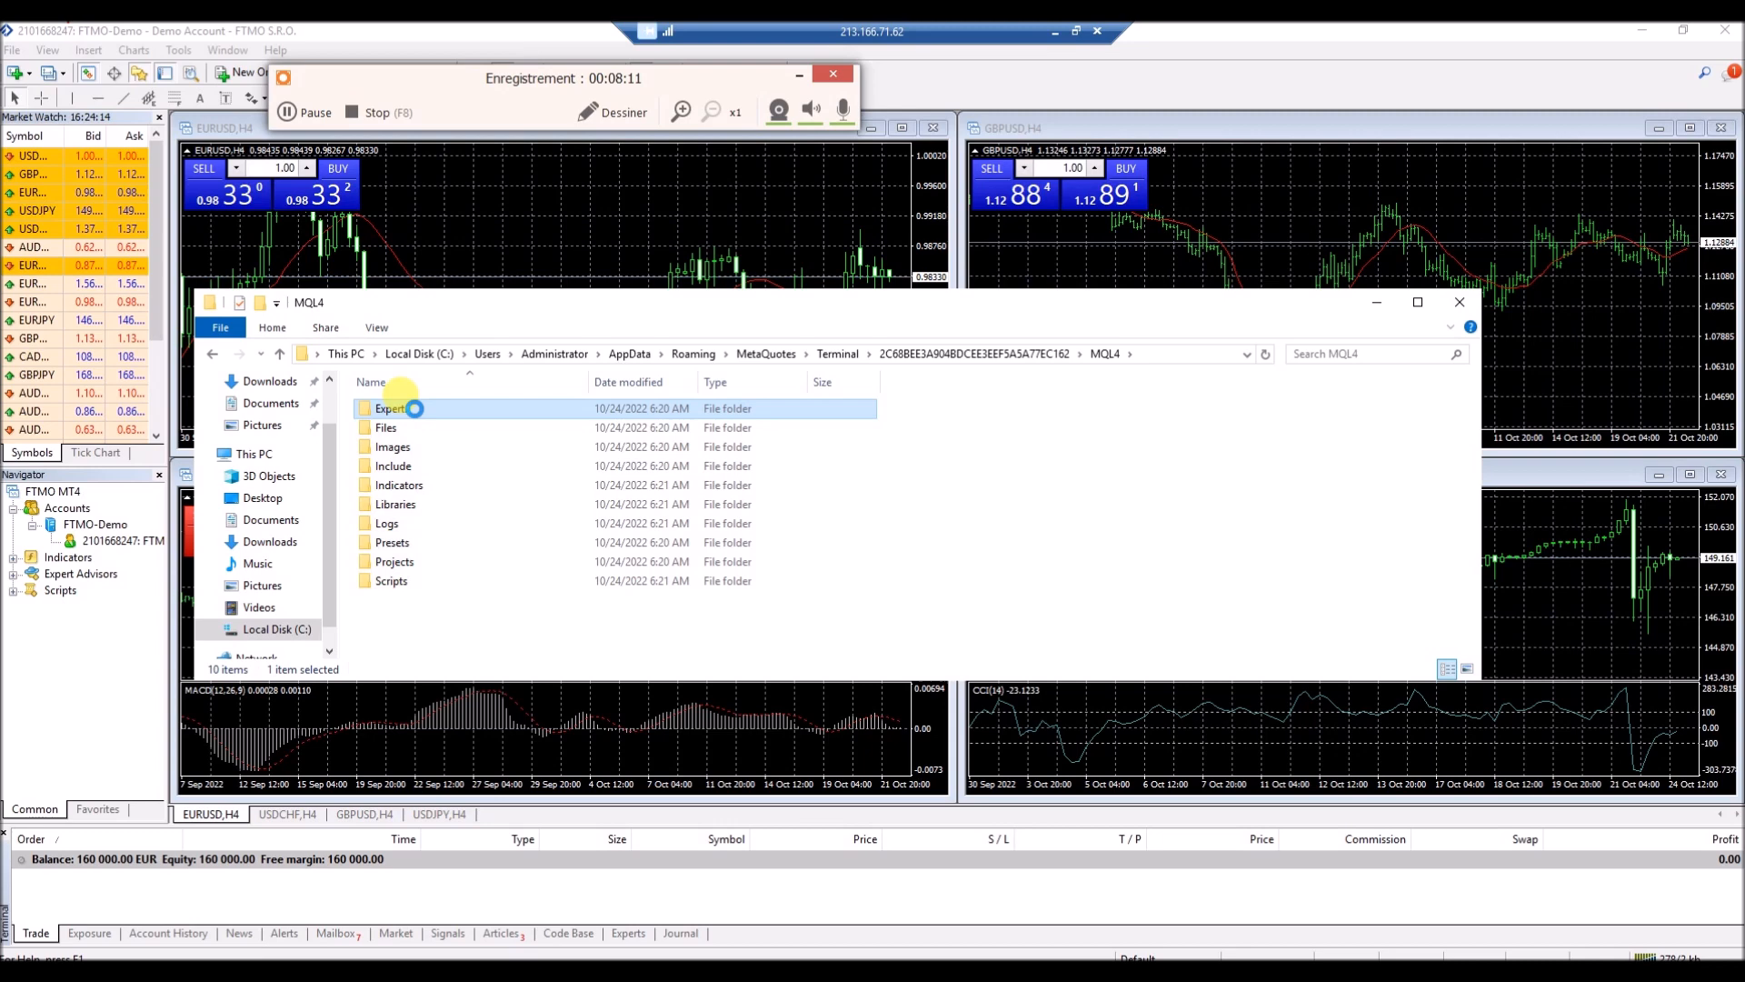
double_click(415, 409)
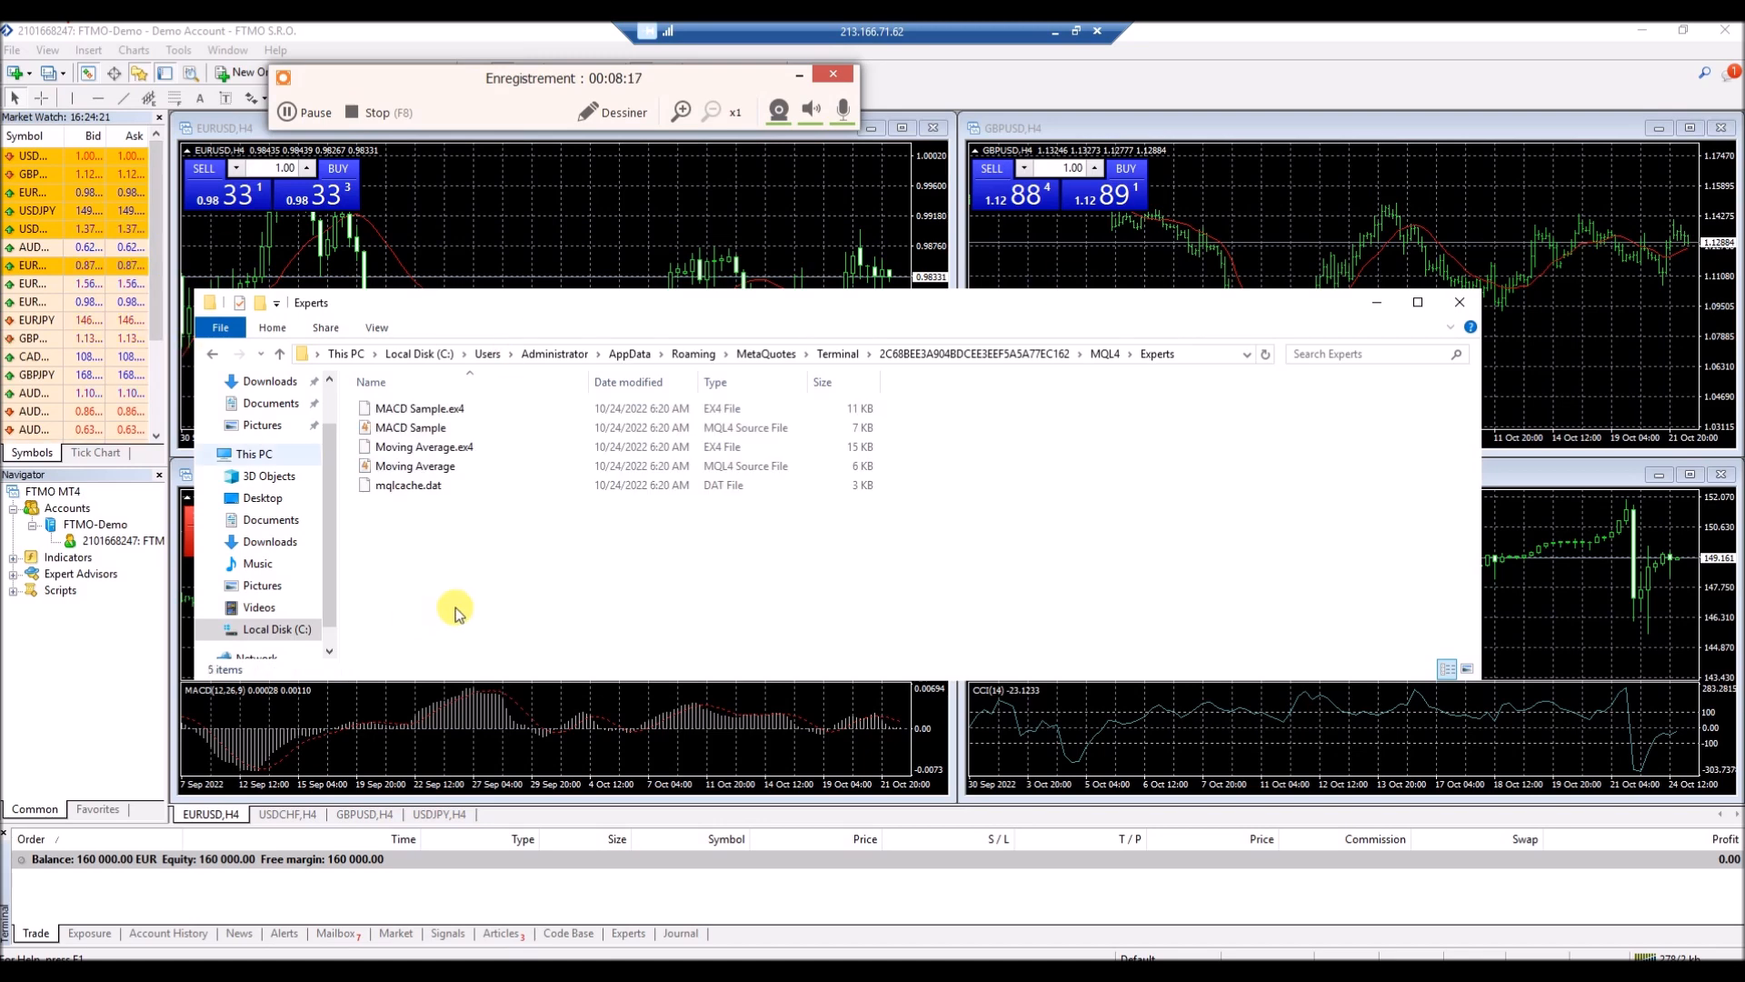
Paste the copied expert advisor file into the Experts folder, rename it EA_ProManager.ex4 and close the folder window.
right_click(440, 528)
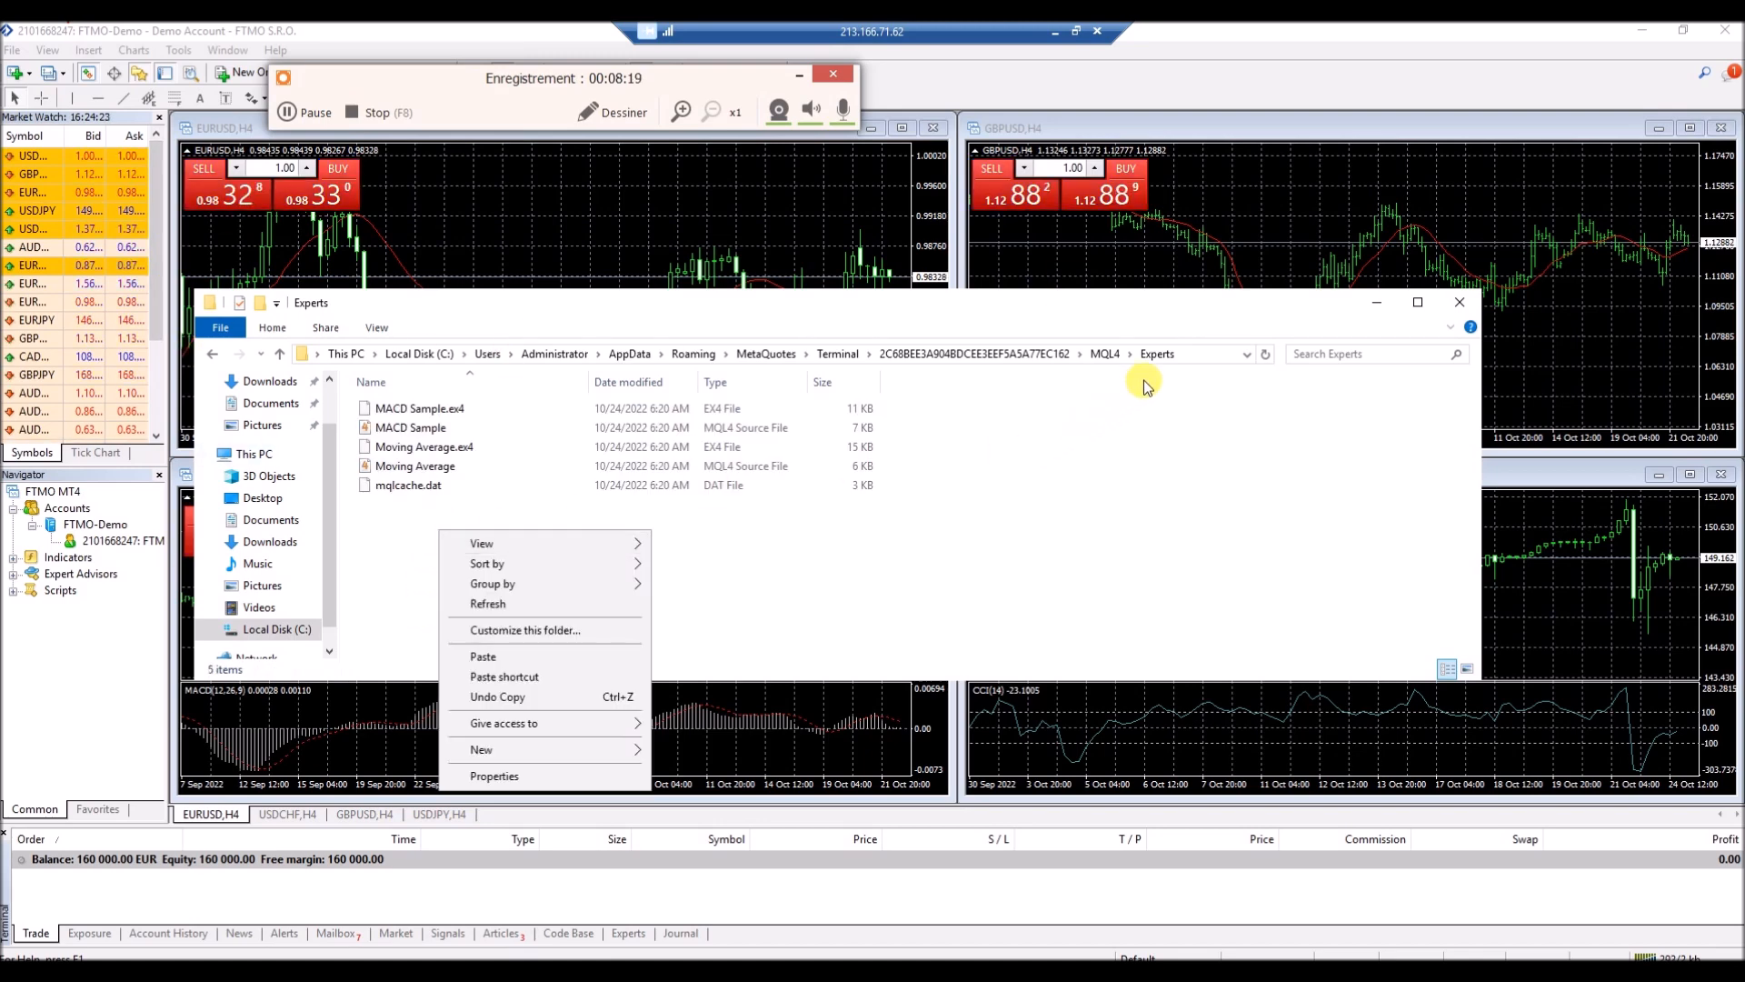
left_click(491, 657)
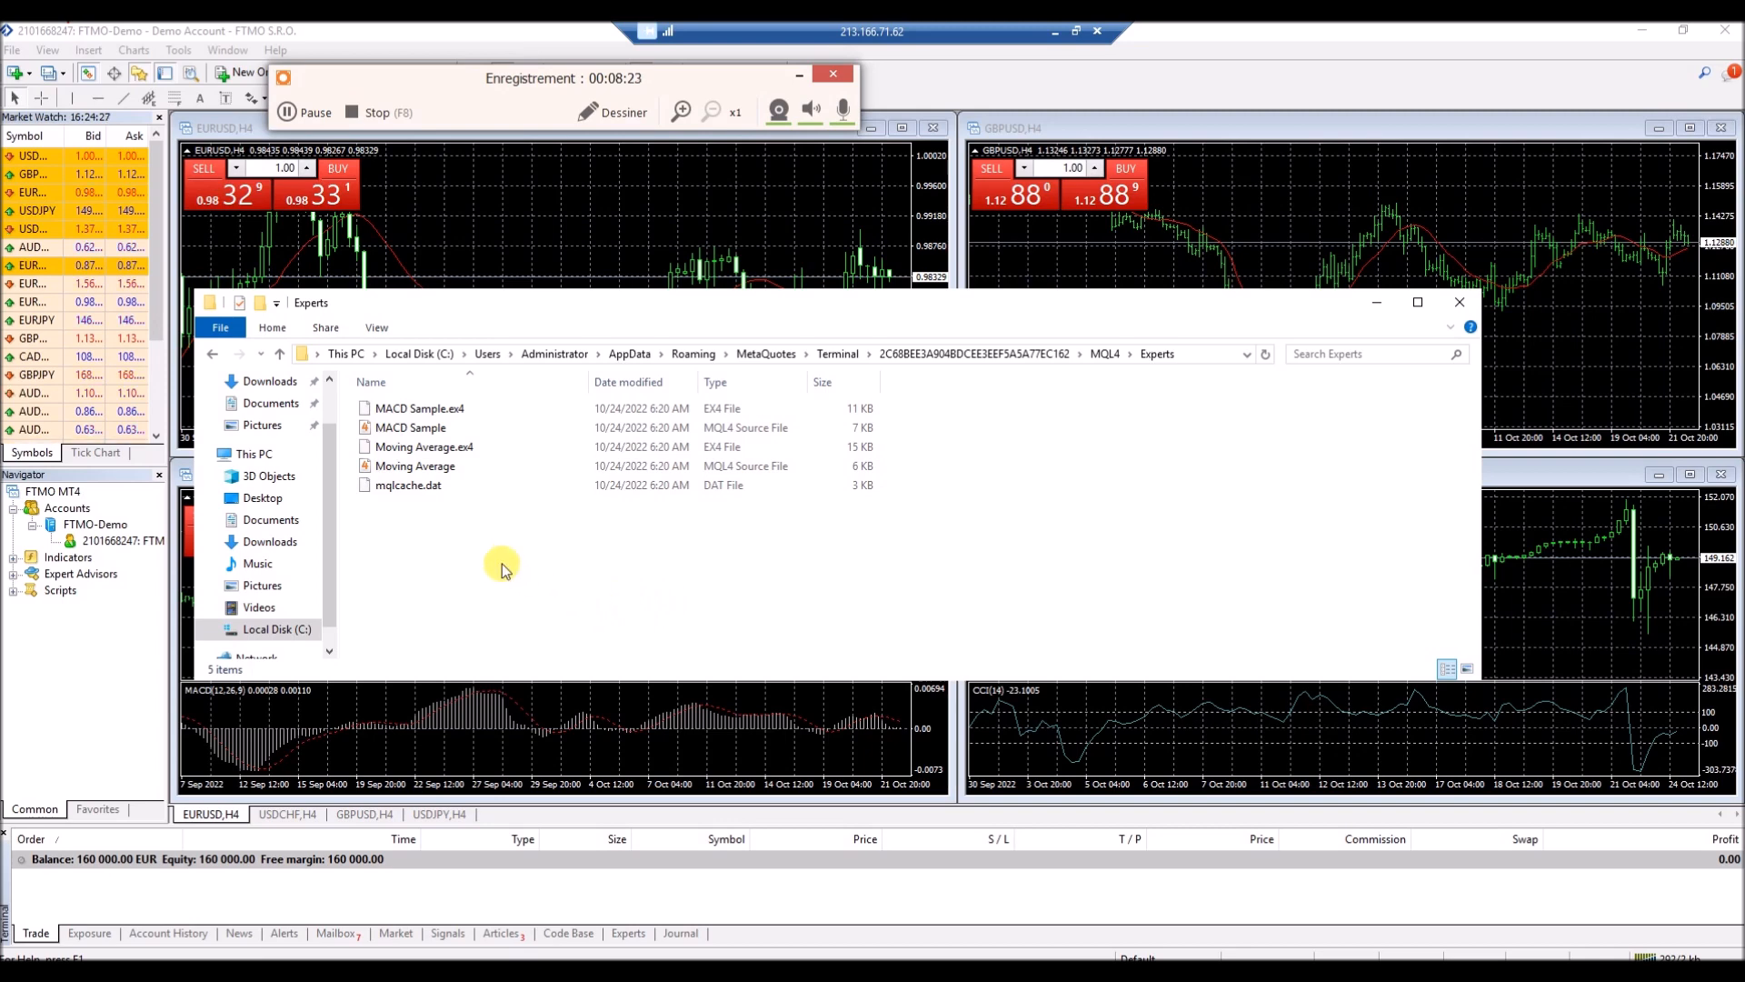
right_click(461, 414)
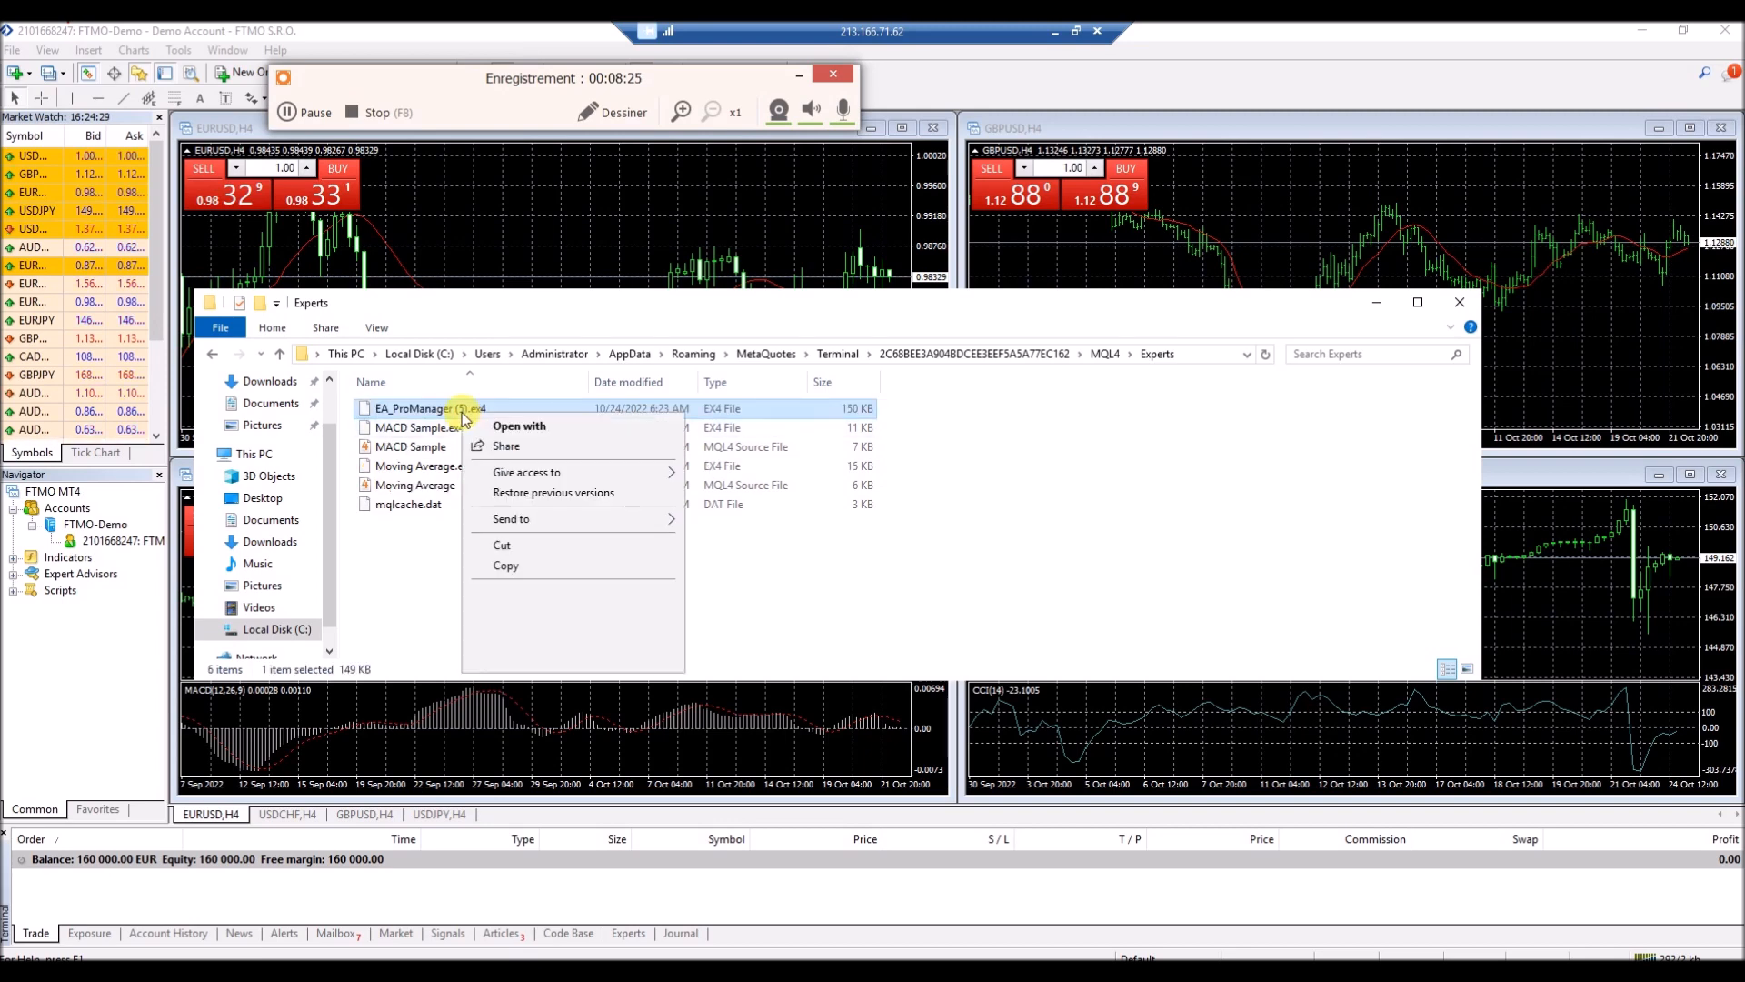
left_click(522, 629)
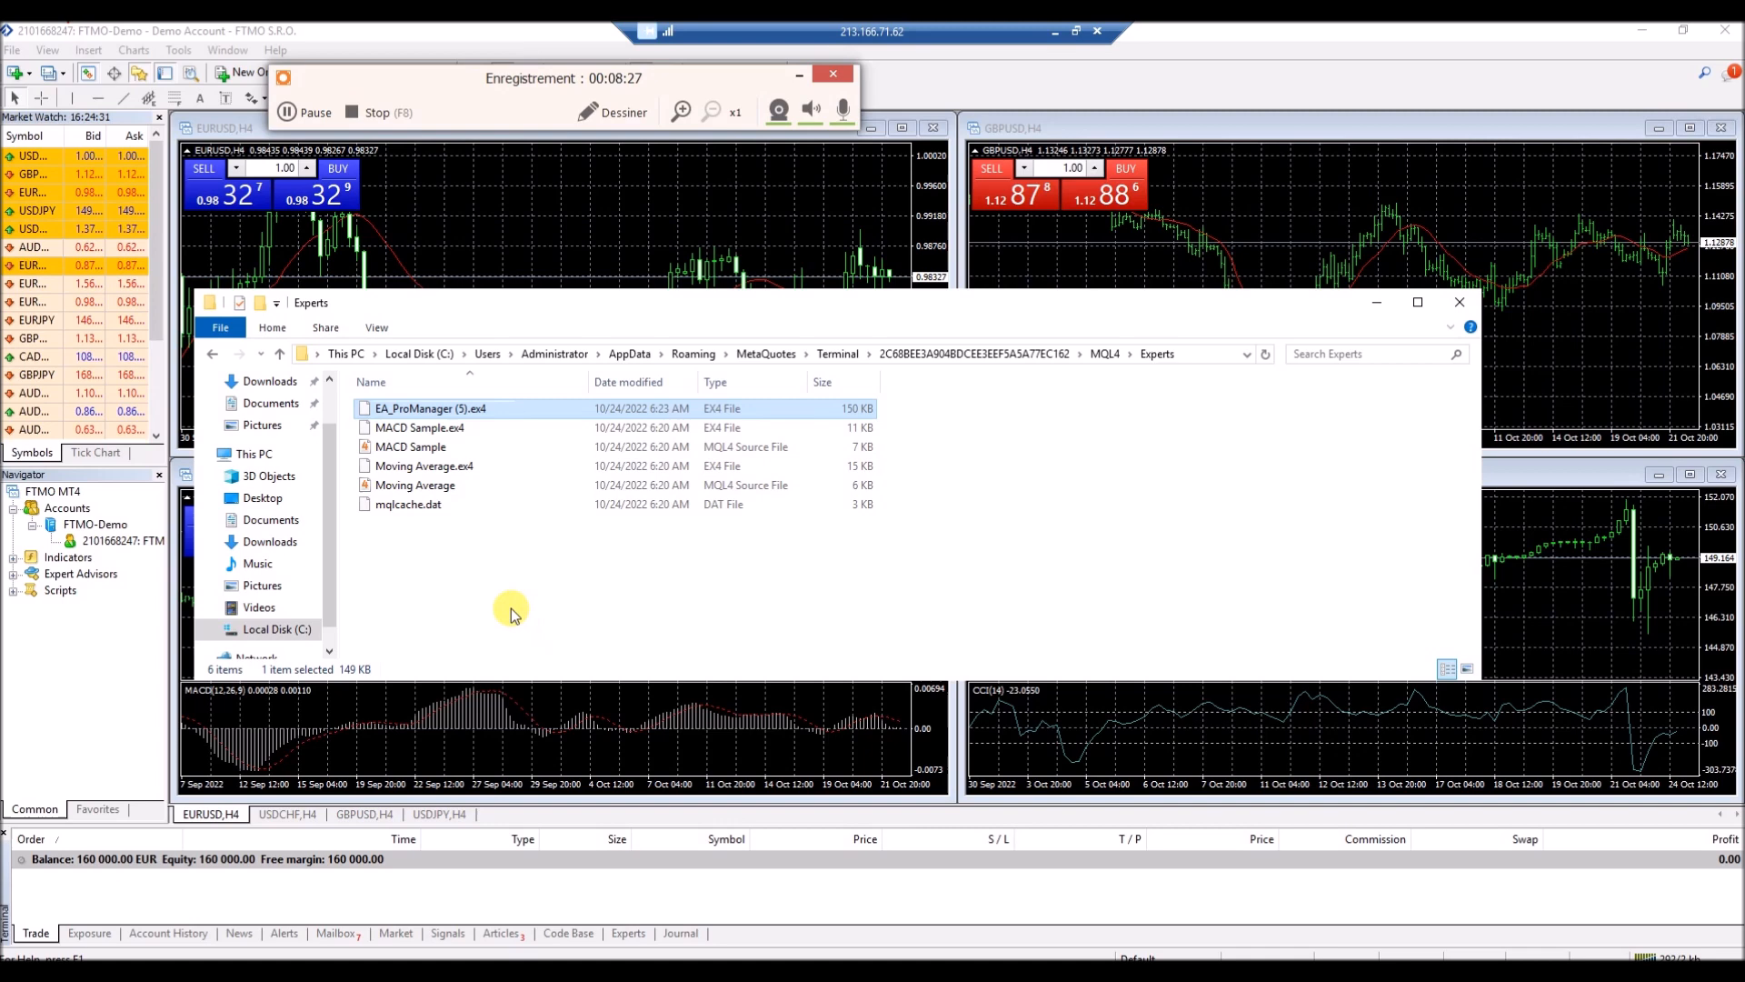
key("Right")
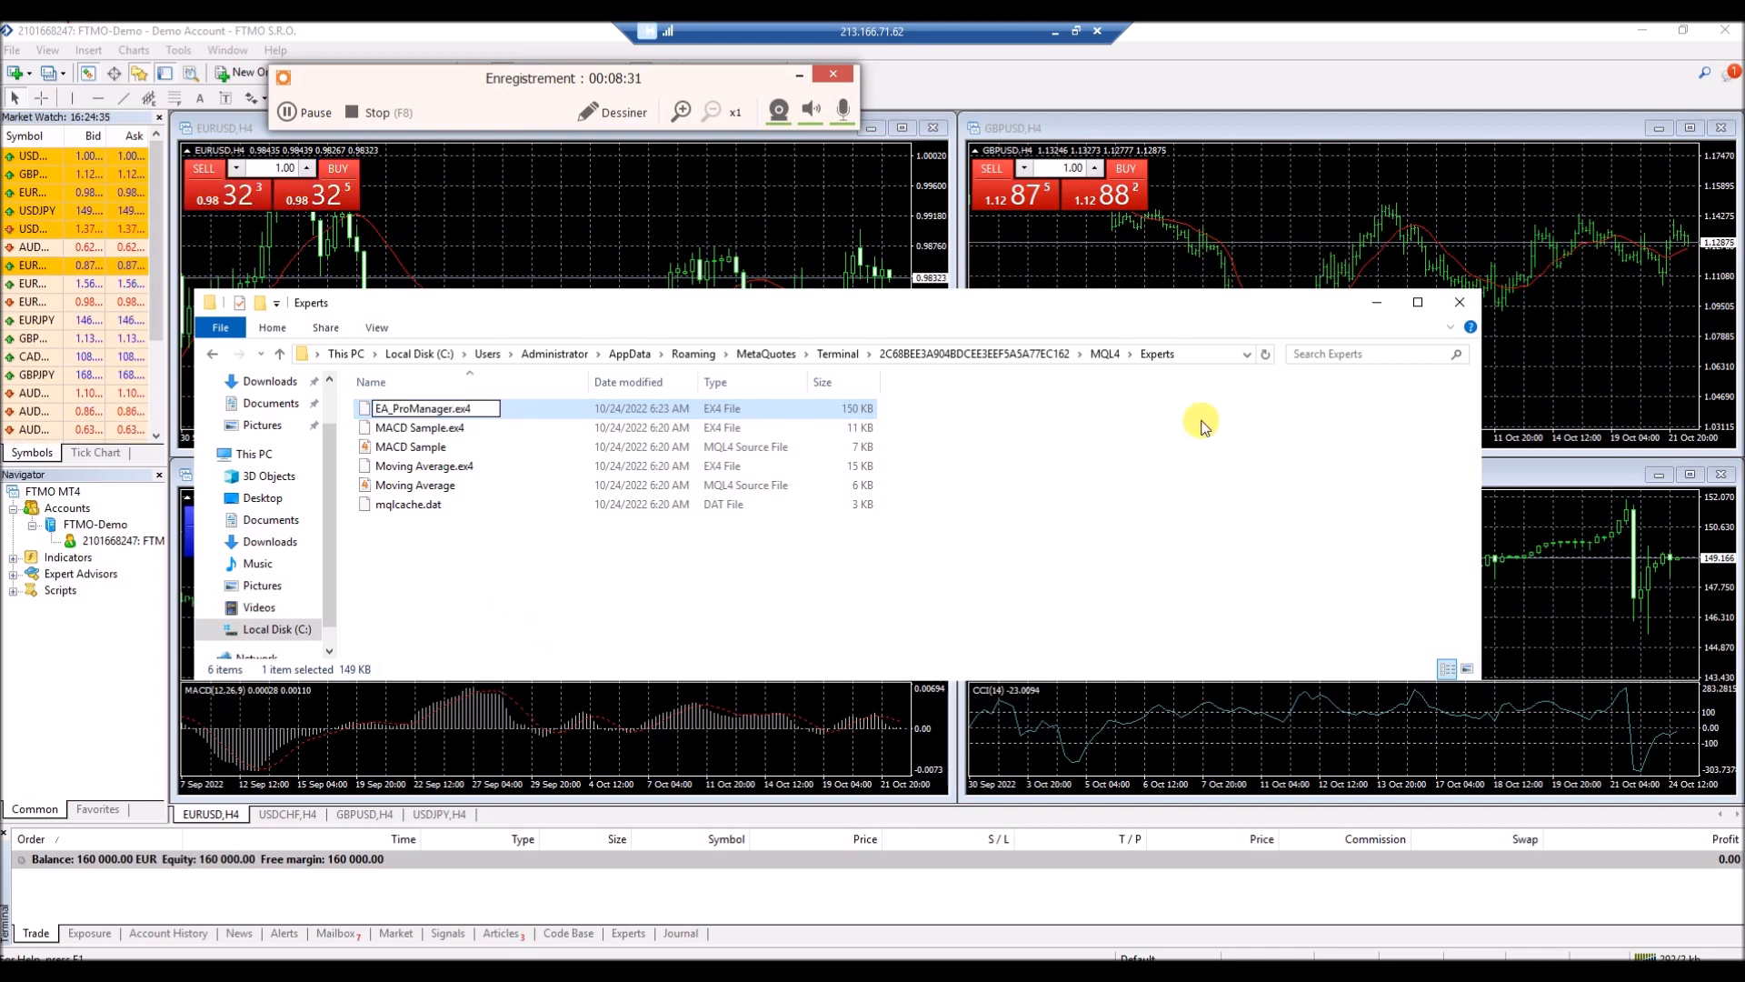
left_click(1459, 303)
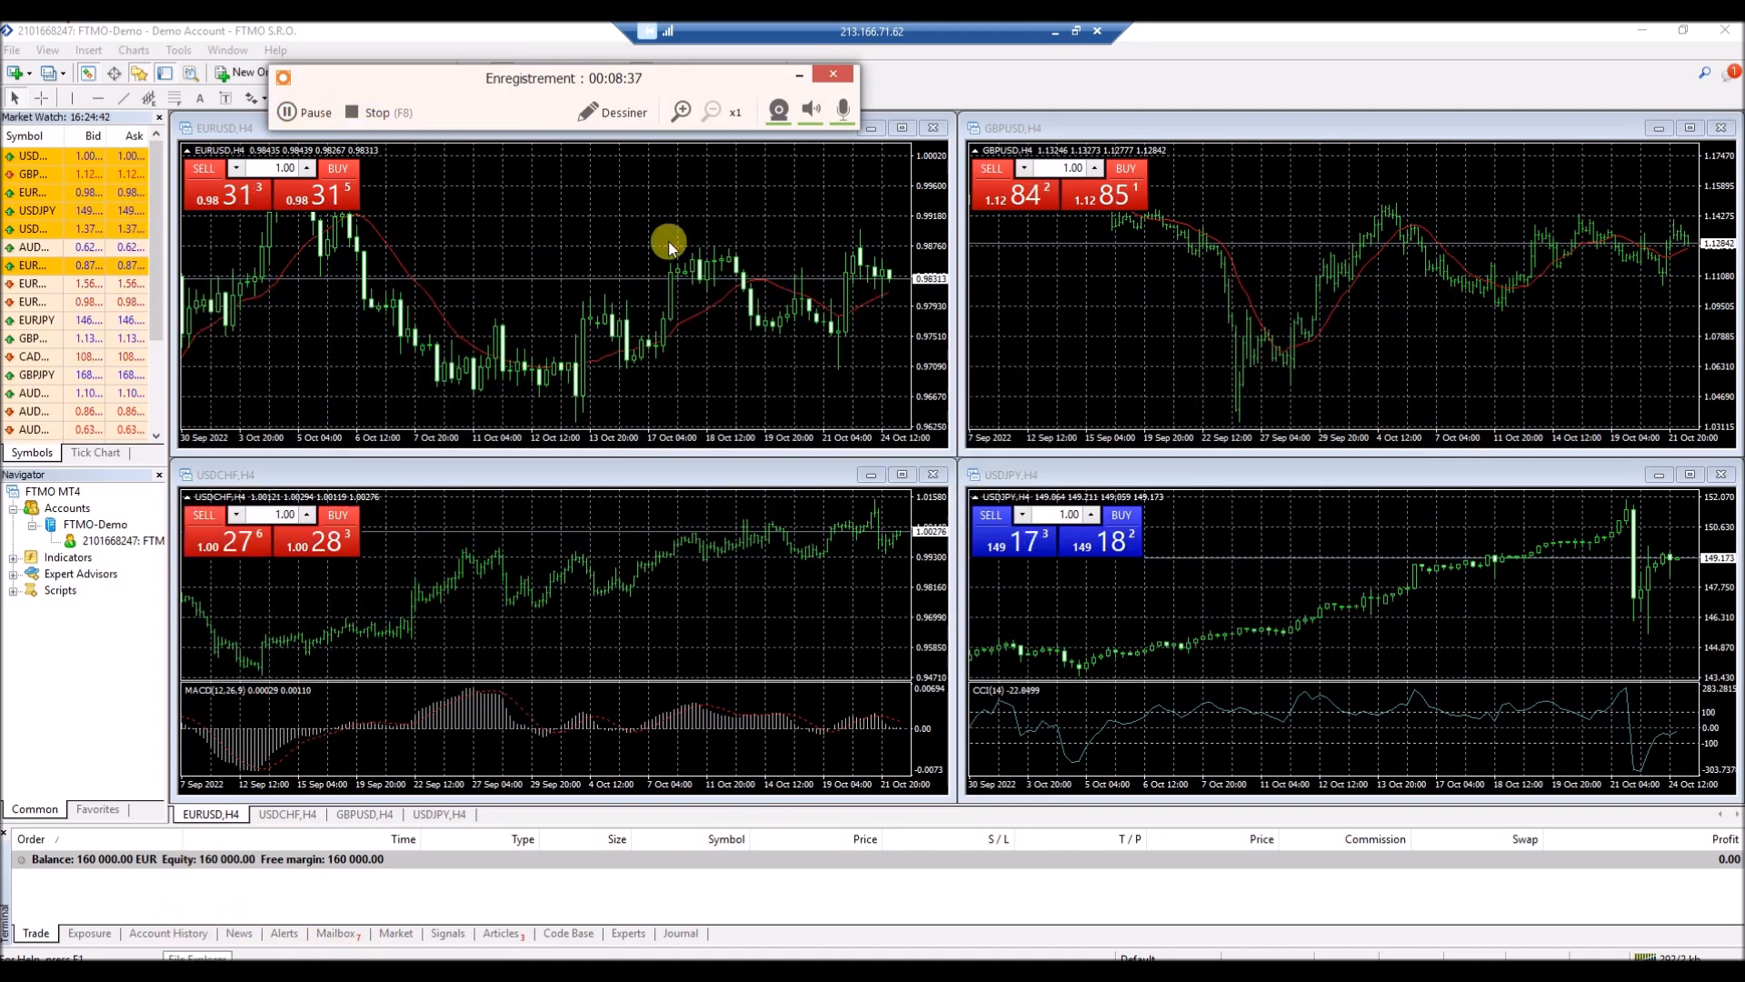
Close the USDCHF, EURUSD and GBPUSD charts and maximize the USDJPY chart.
left_click(932, 473)
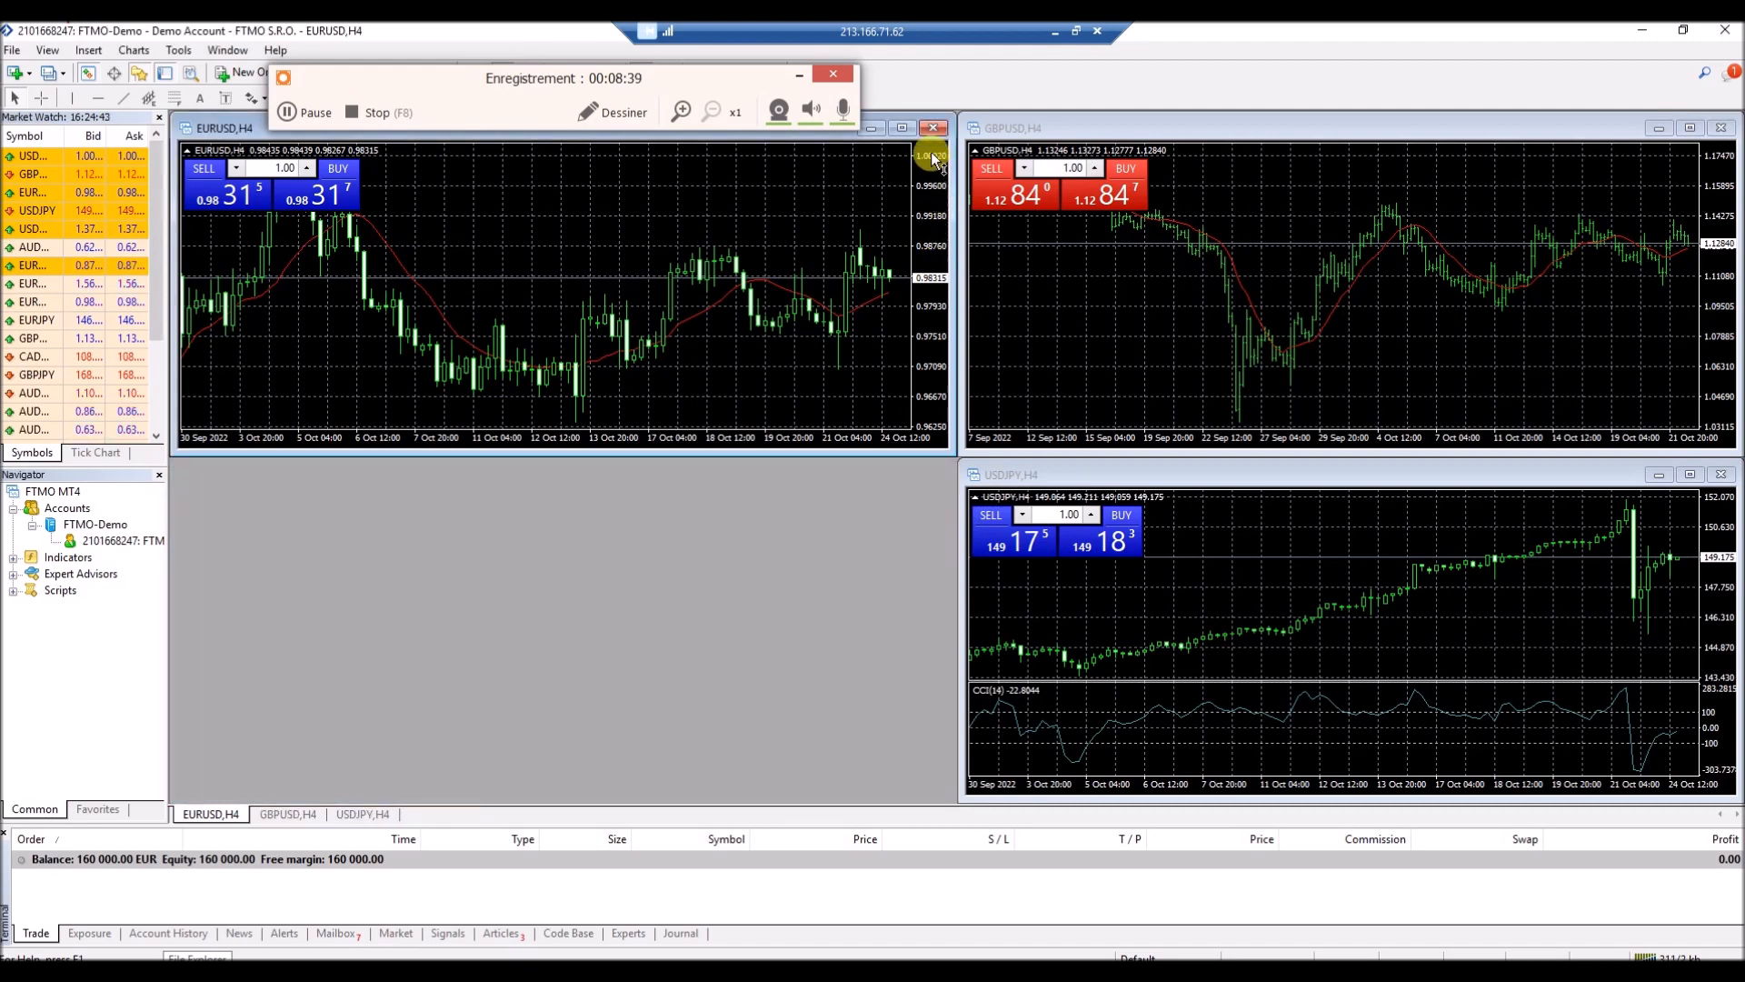
left_click(933, 127)
left_click(1721, 128)
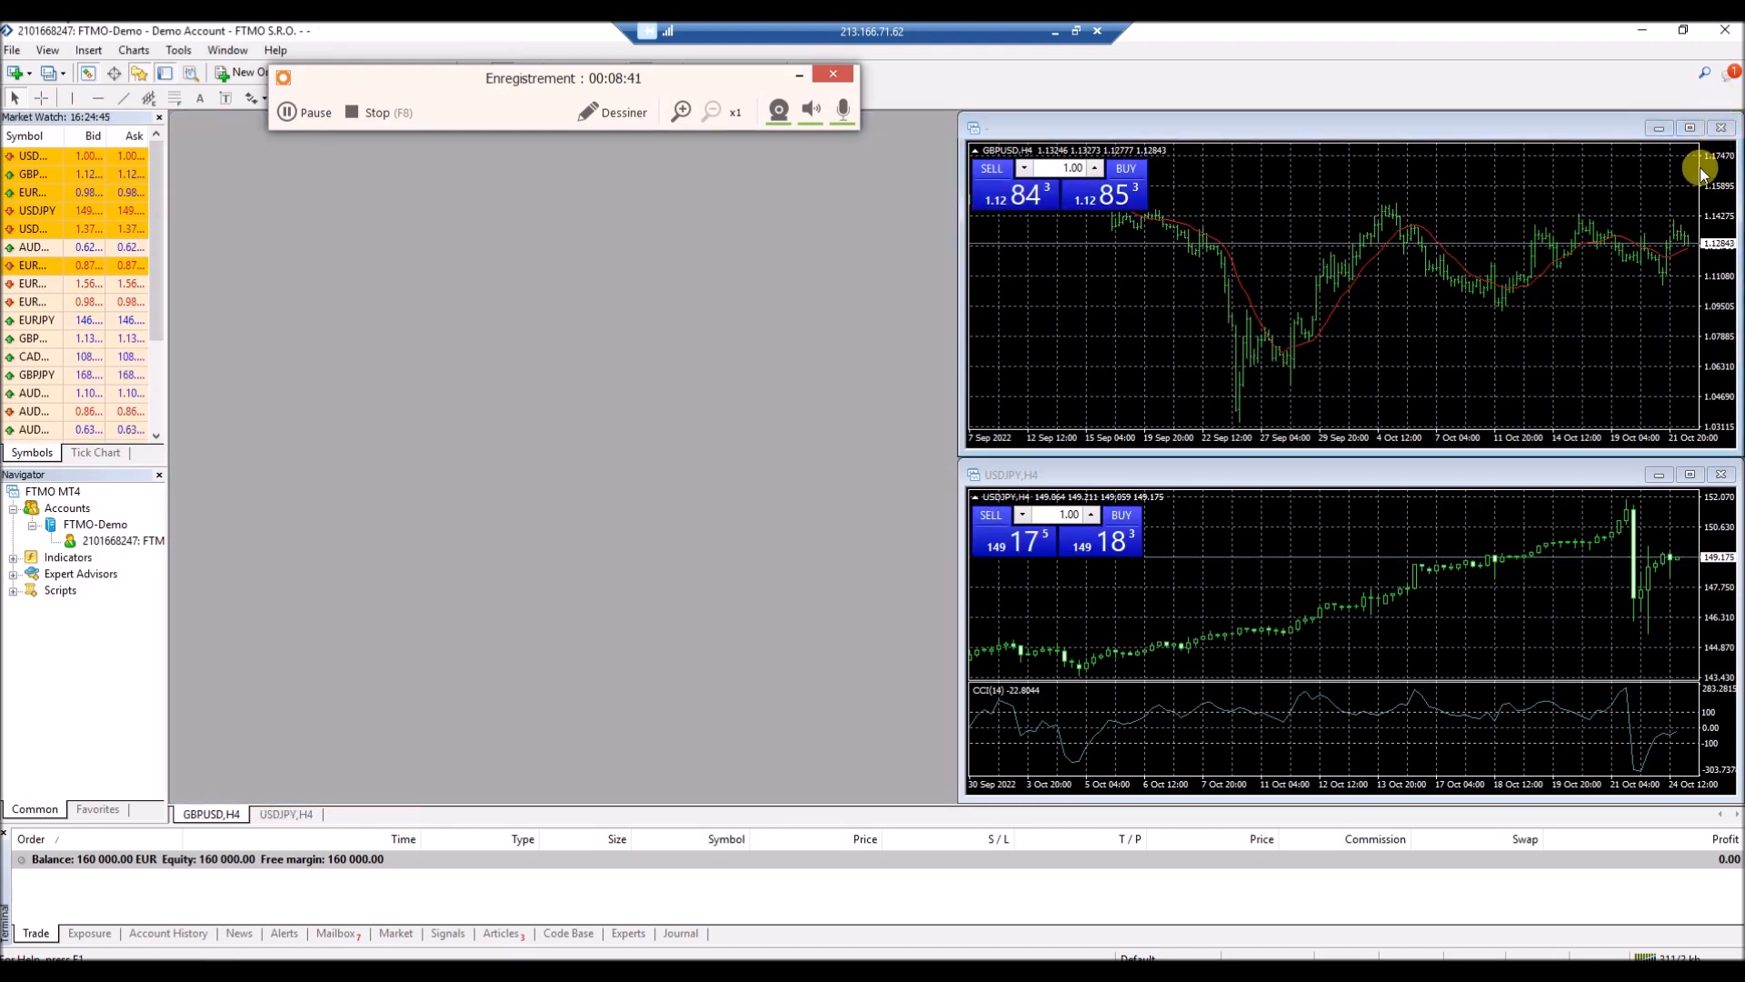
left_click(1689, 474)
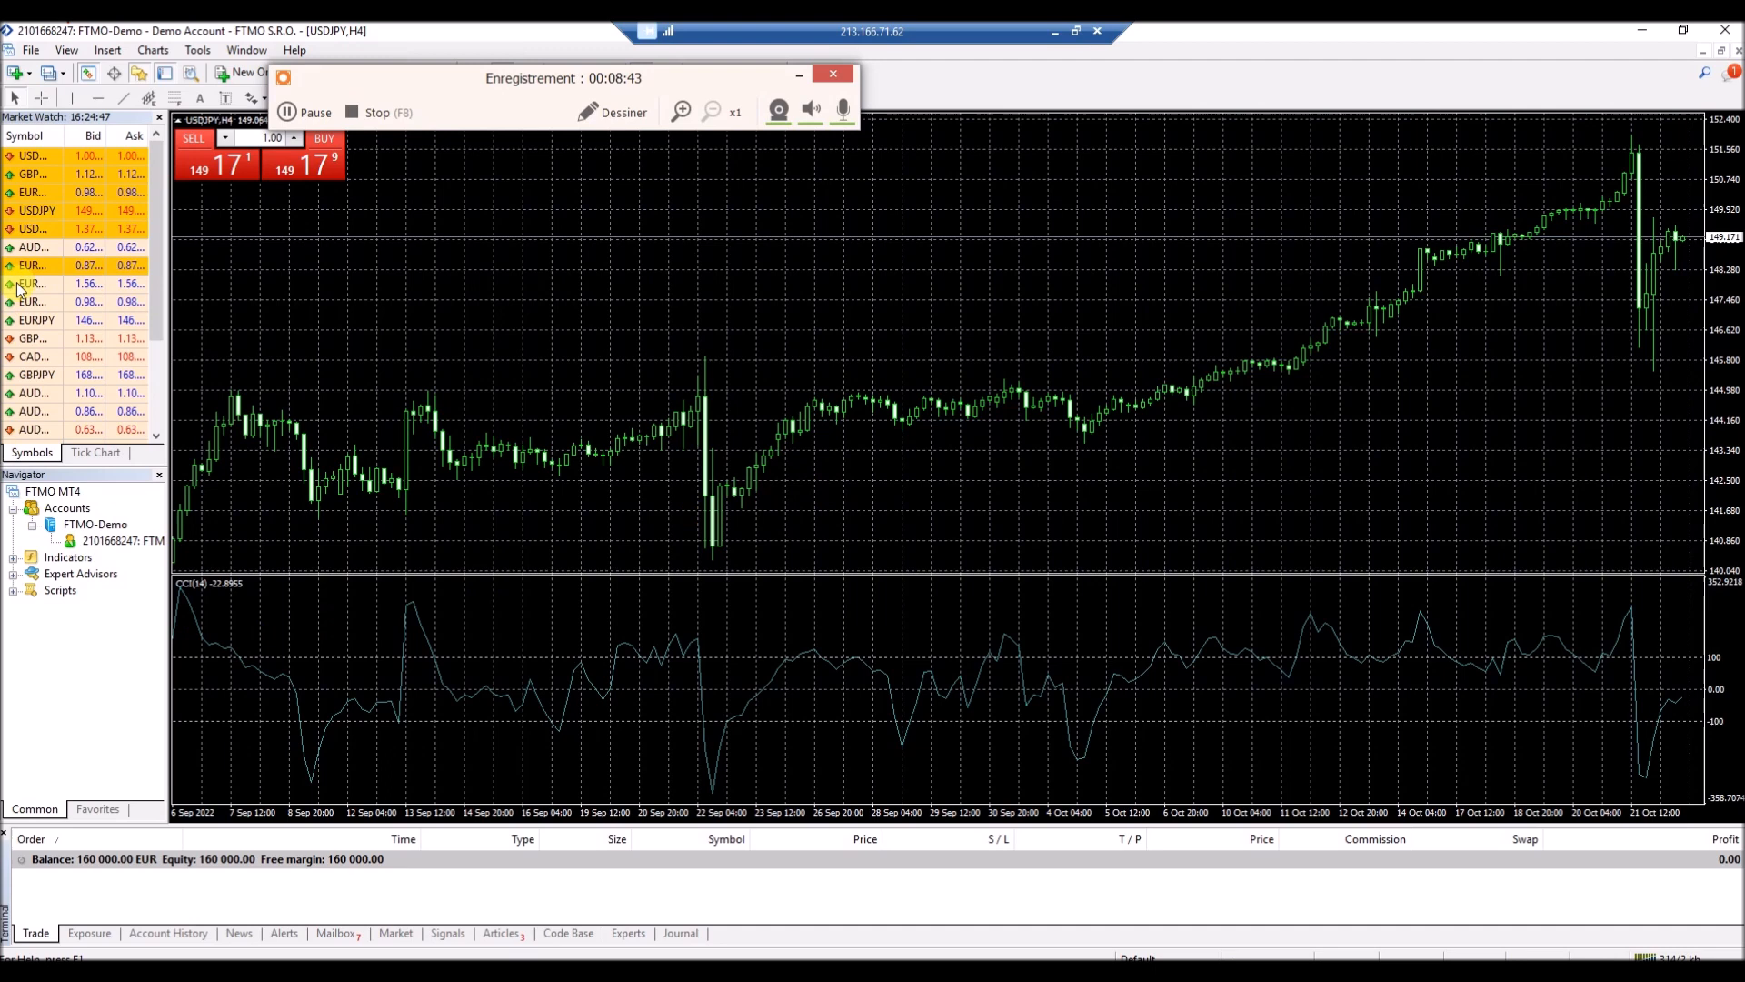
Open a new chart window for the US30.cash symbol from the Market Watch.
scroll(67, 394, "down", 3)
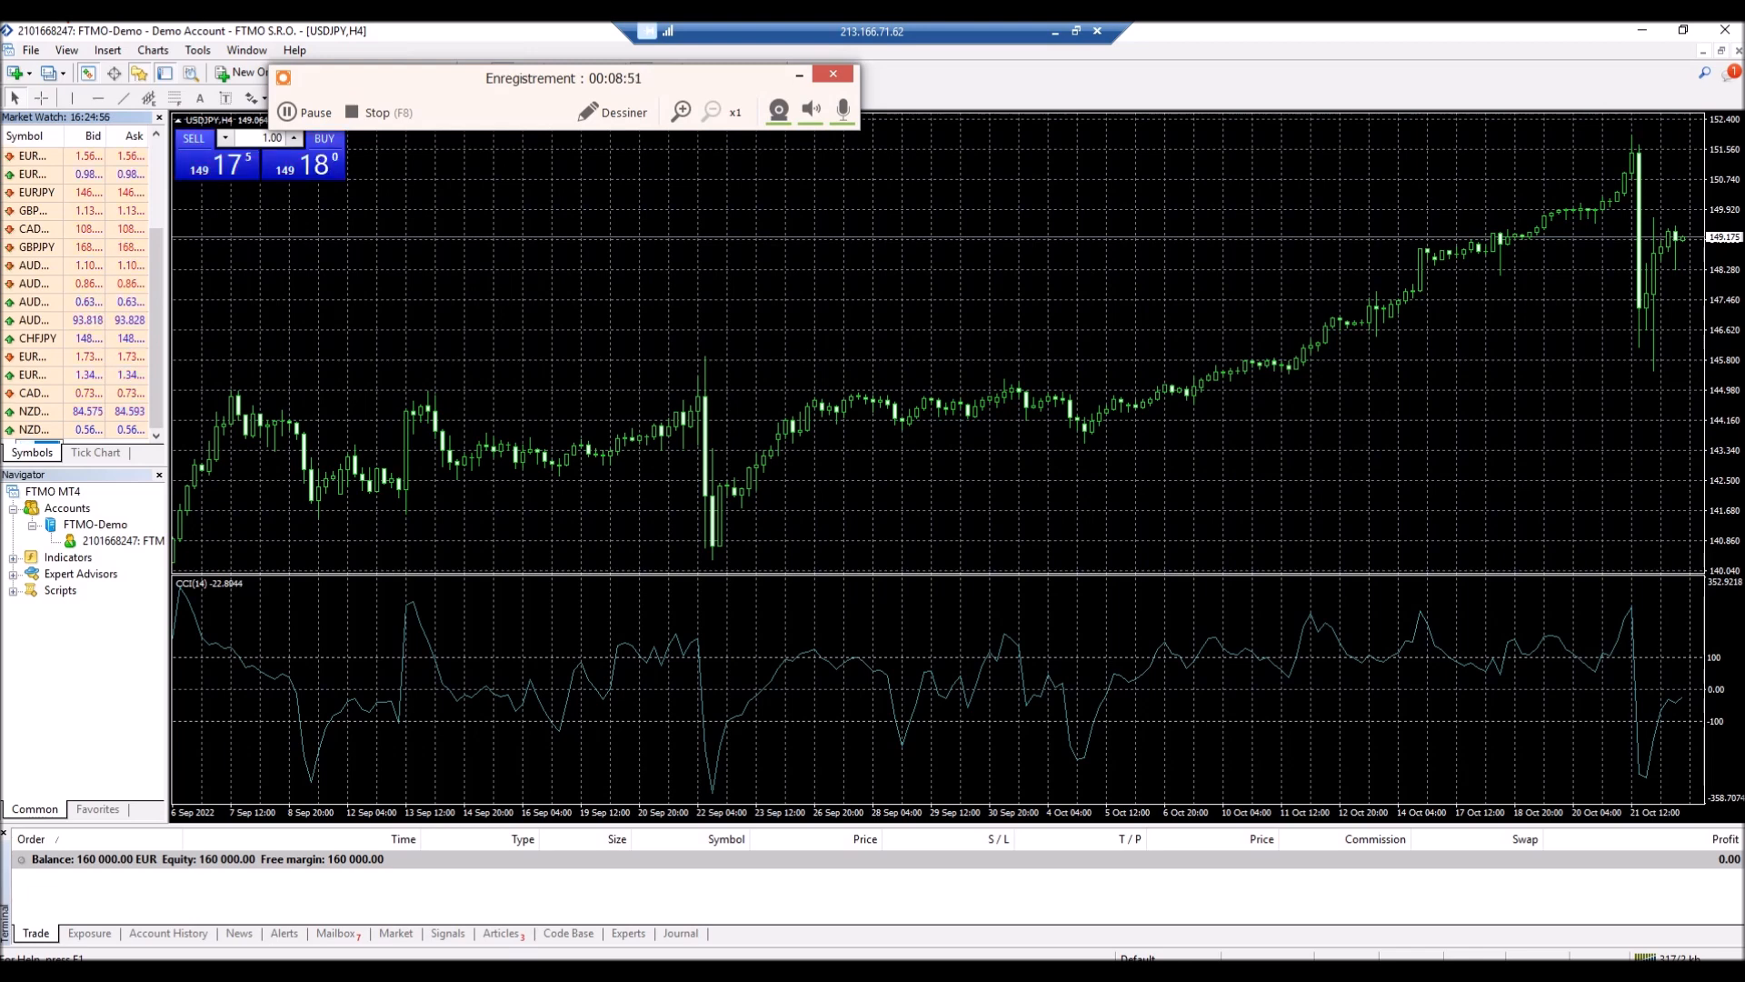
scroll(56, 394, "down", 1)
right_click(51, 430)
left_click(195, 472)
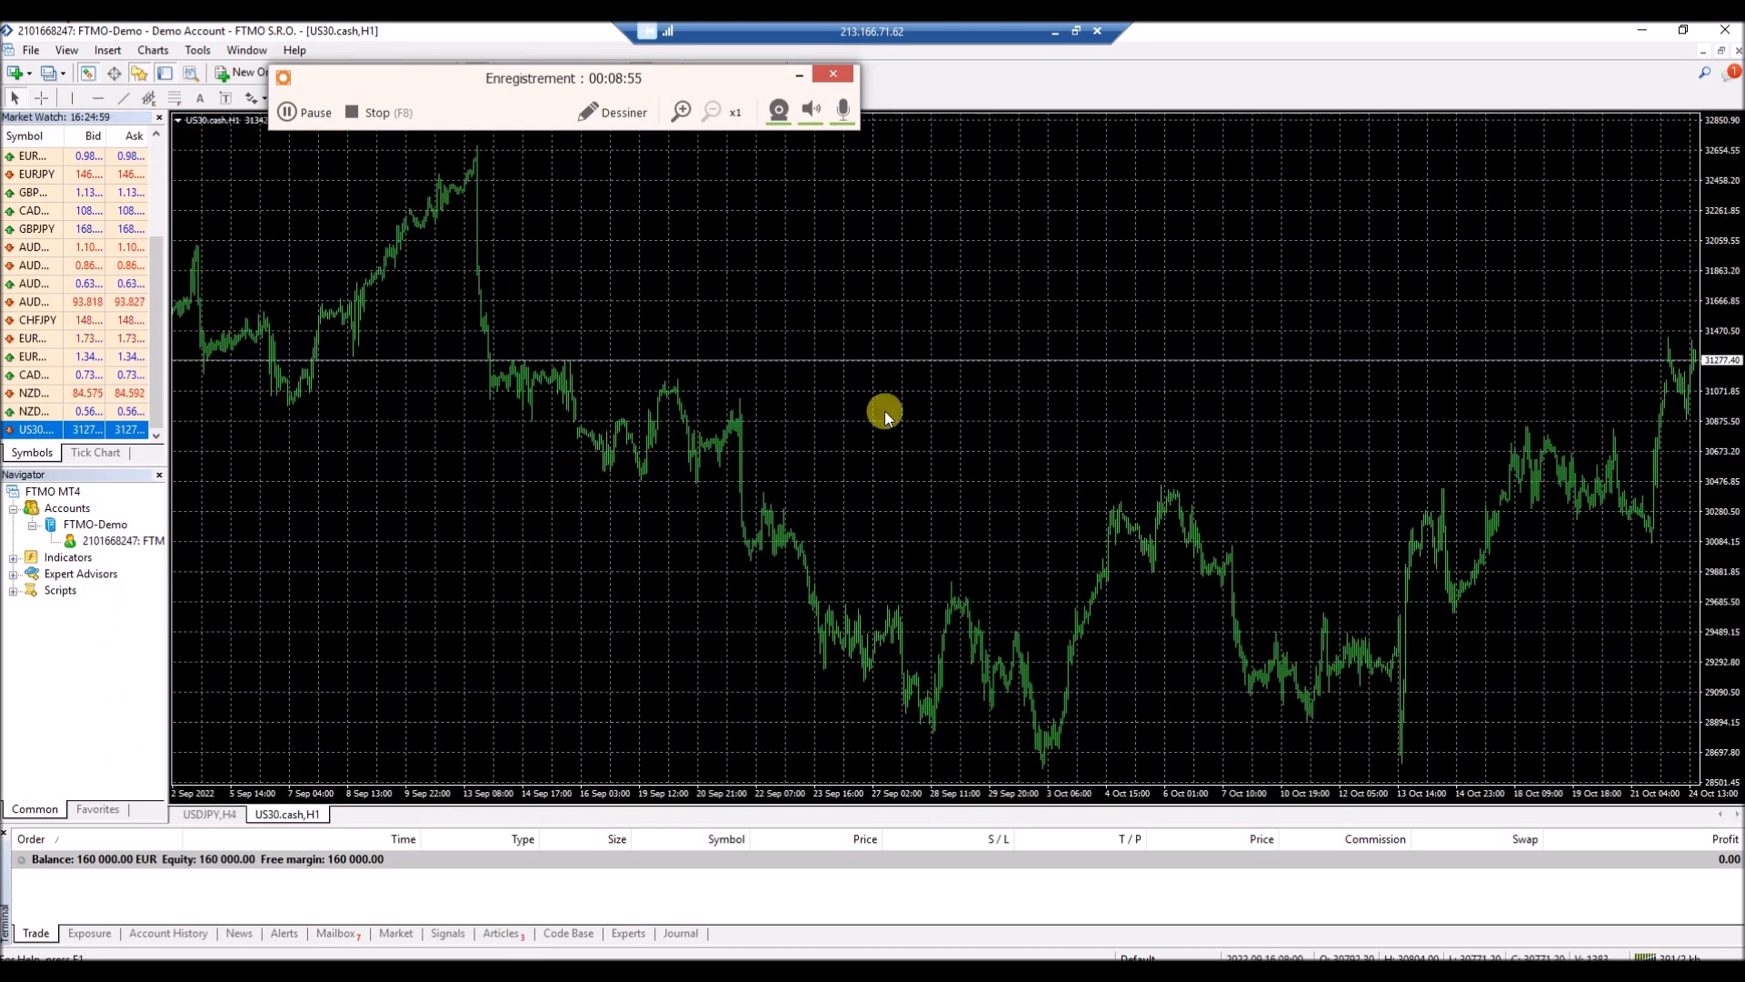
Refresh the Navigator, widen it and expand the Expert Advisors group.
right_click(61, 561)
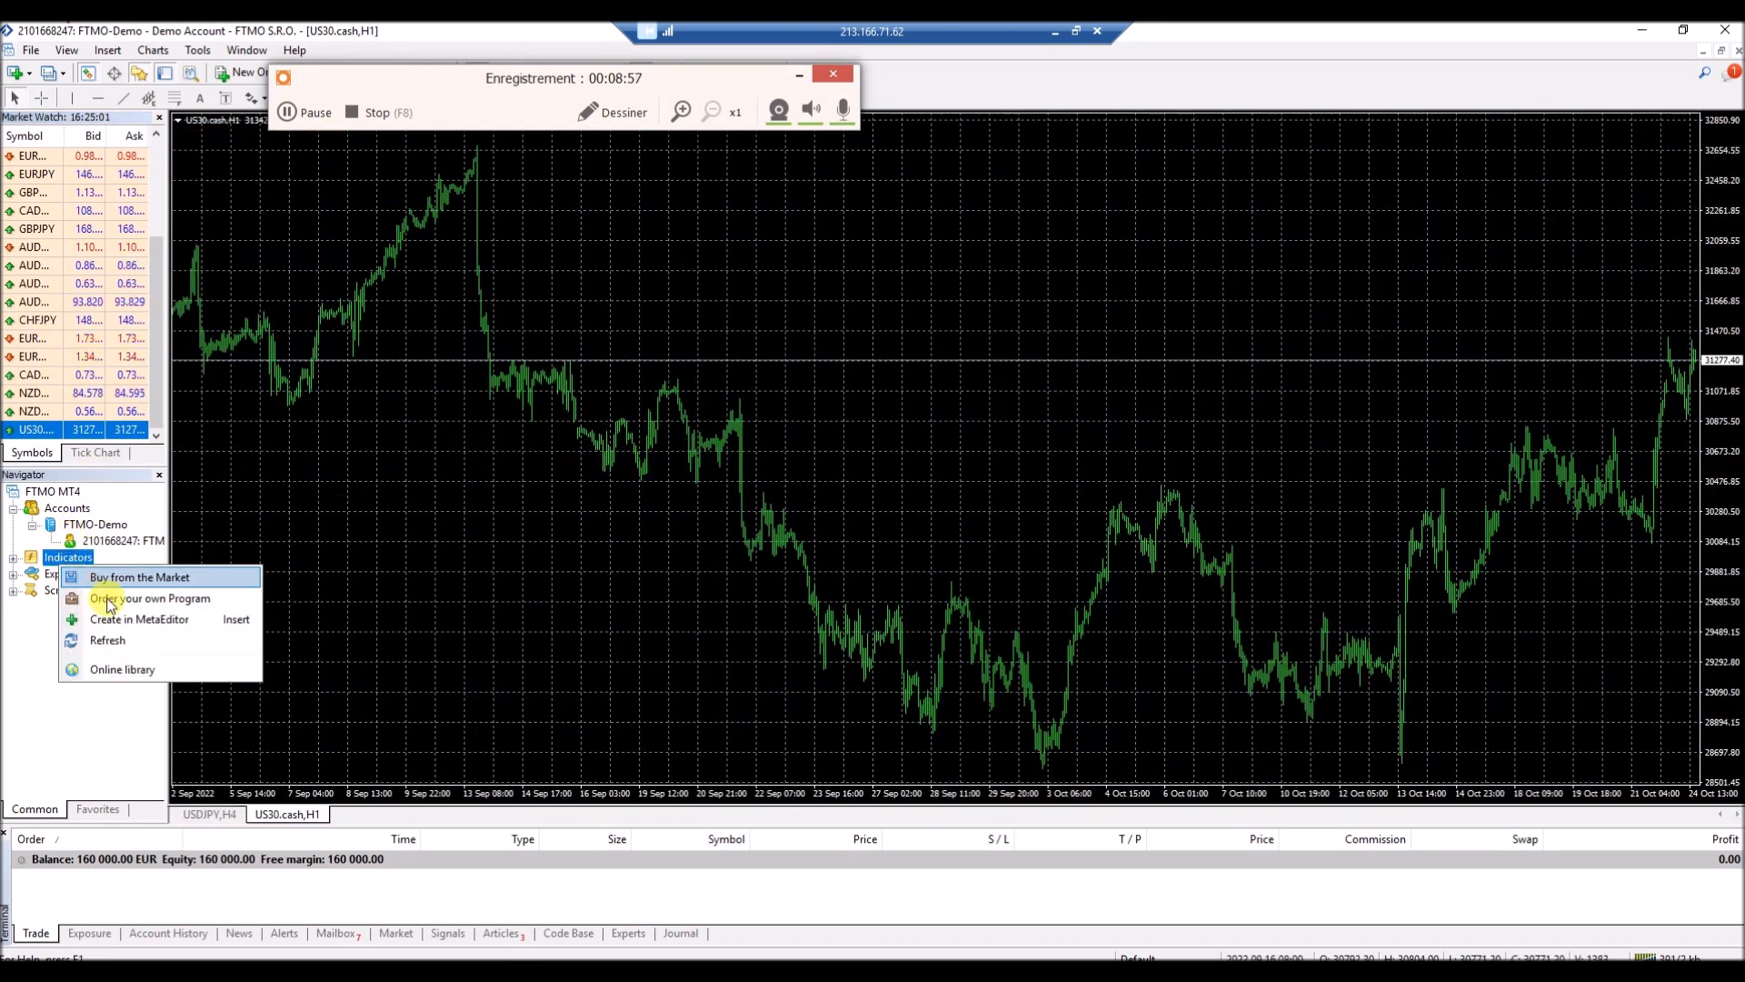
left_click(123, 643)
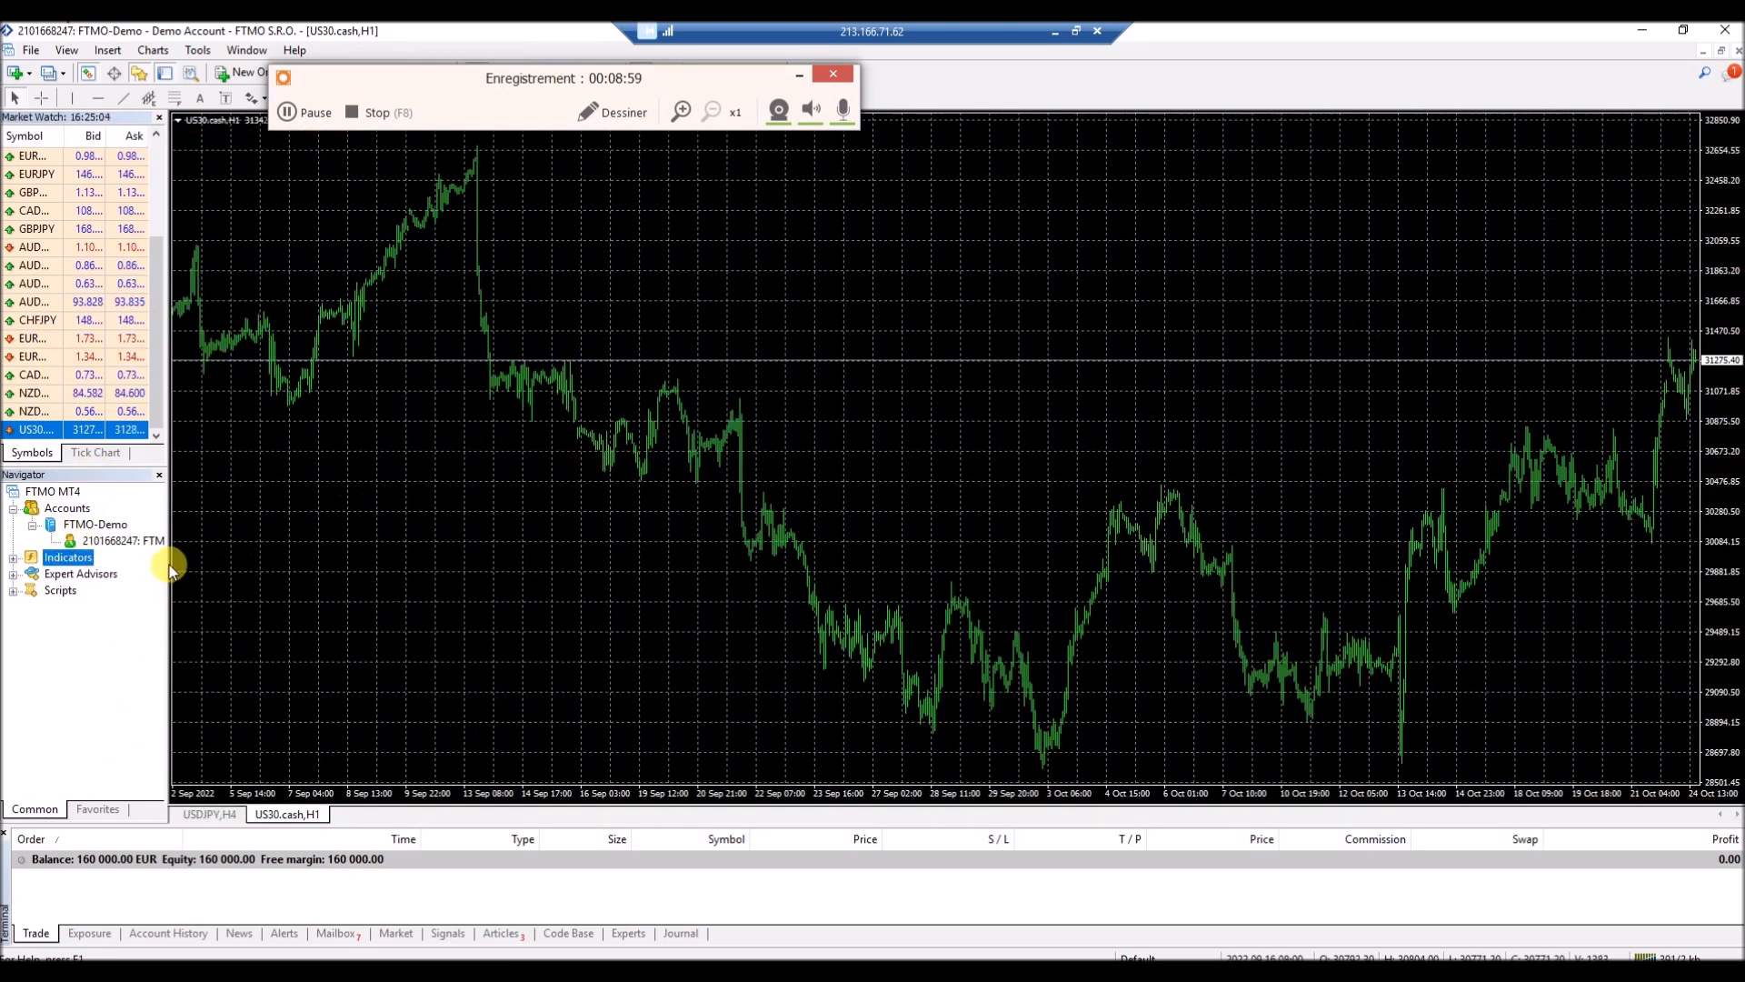
left_click_drag(164, 564, 444, 557)
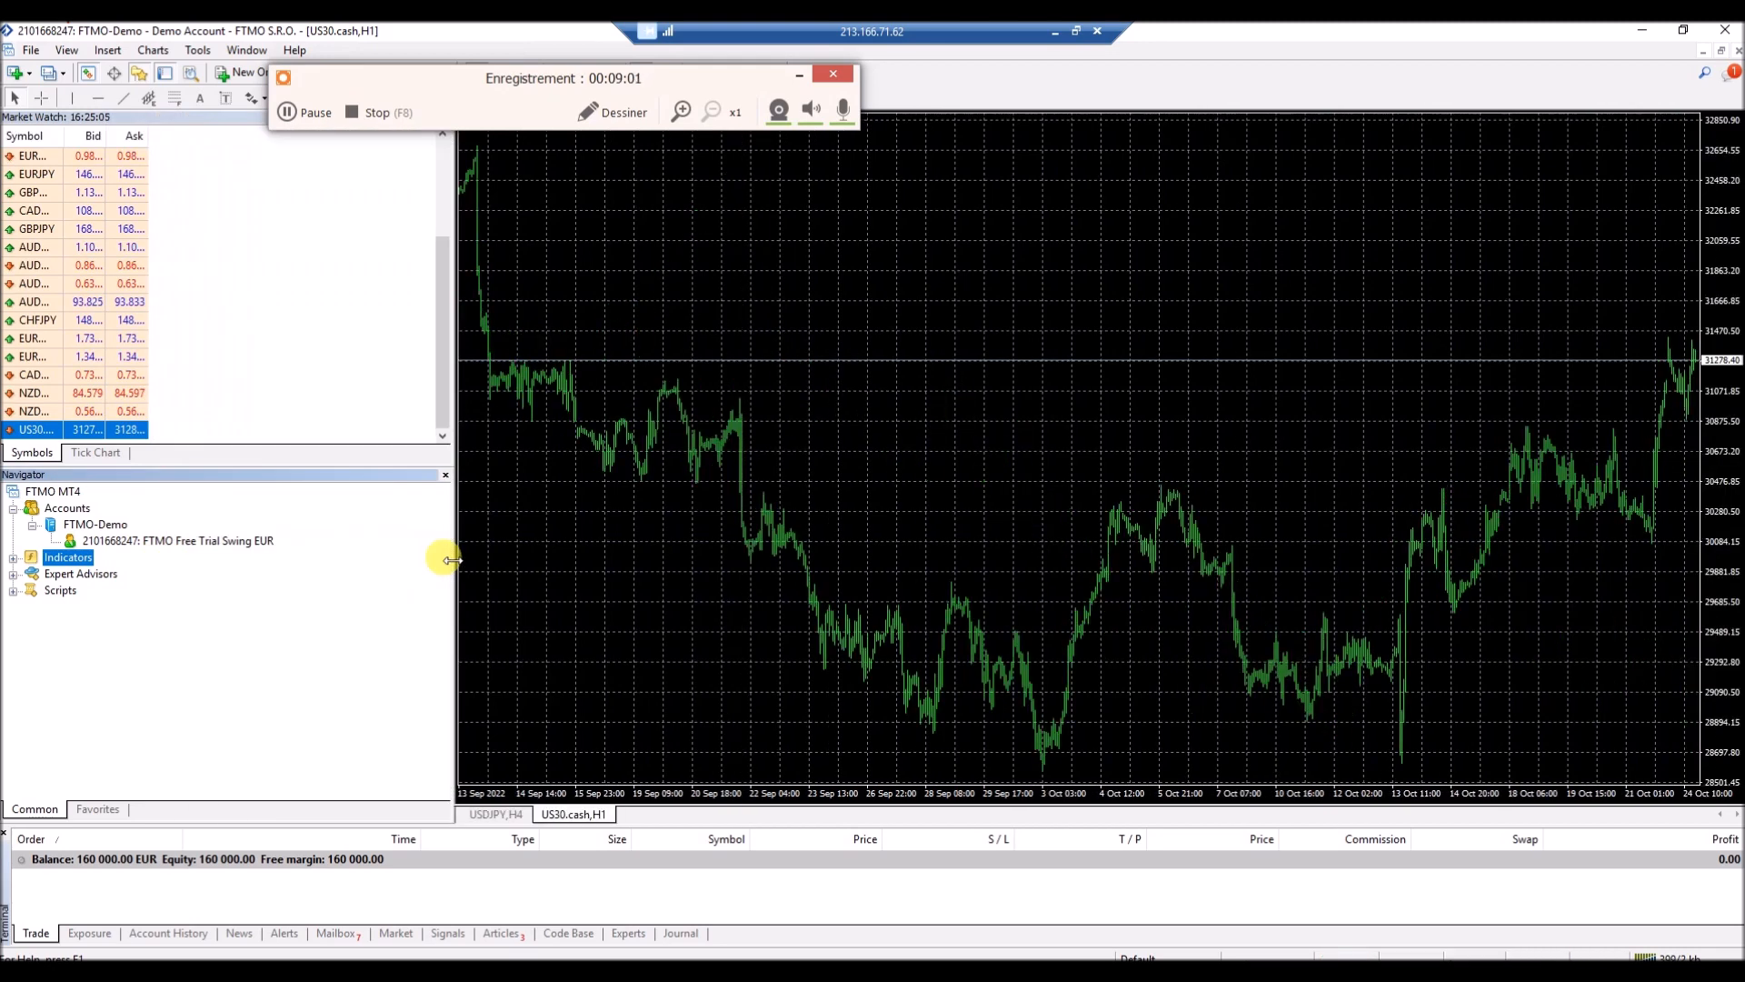
left_click(13, 573)
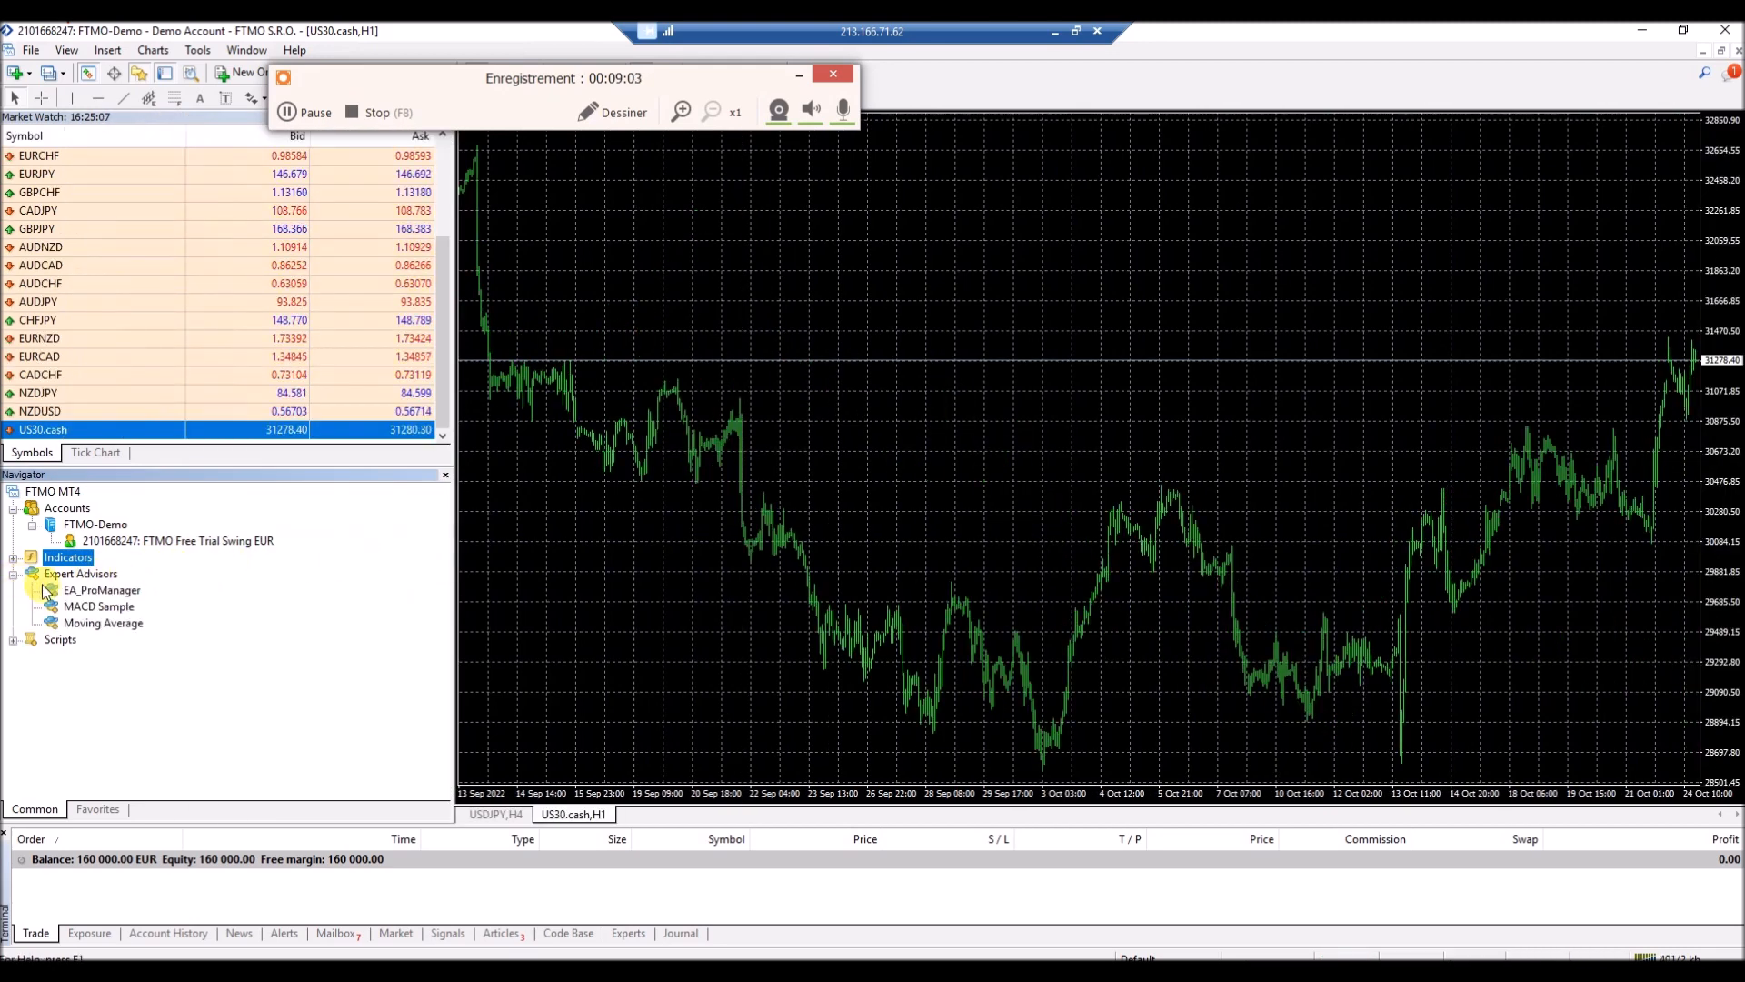
Attach the EA_ProManager expert advisor to the US30.cash chart.
right_click(126, 596)
left_click(194, 605)
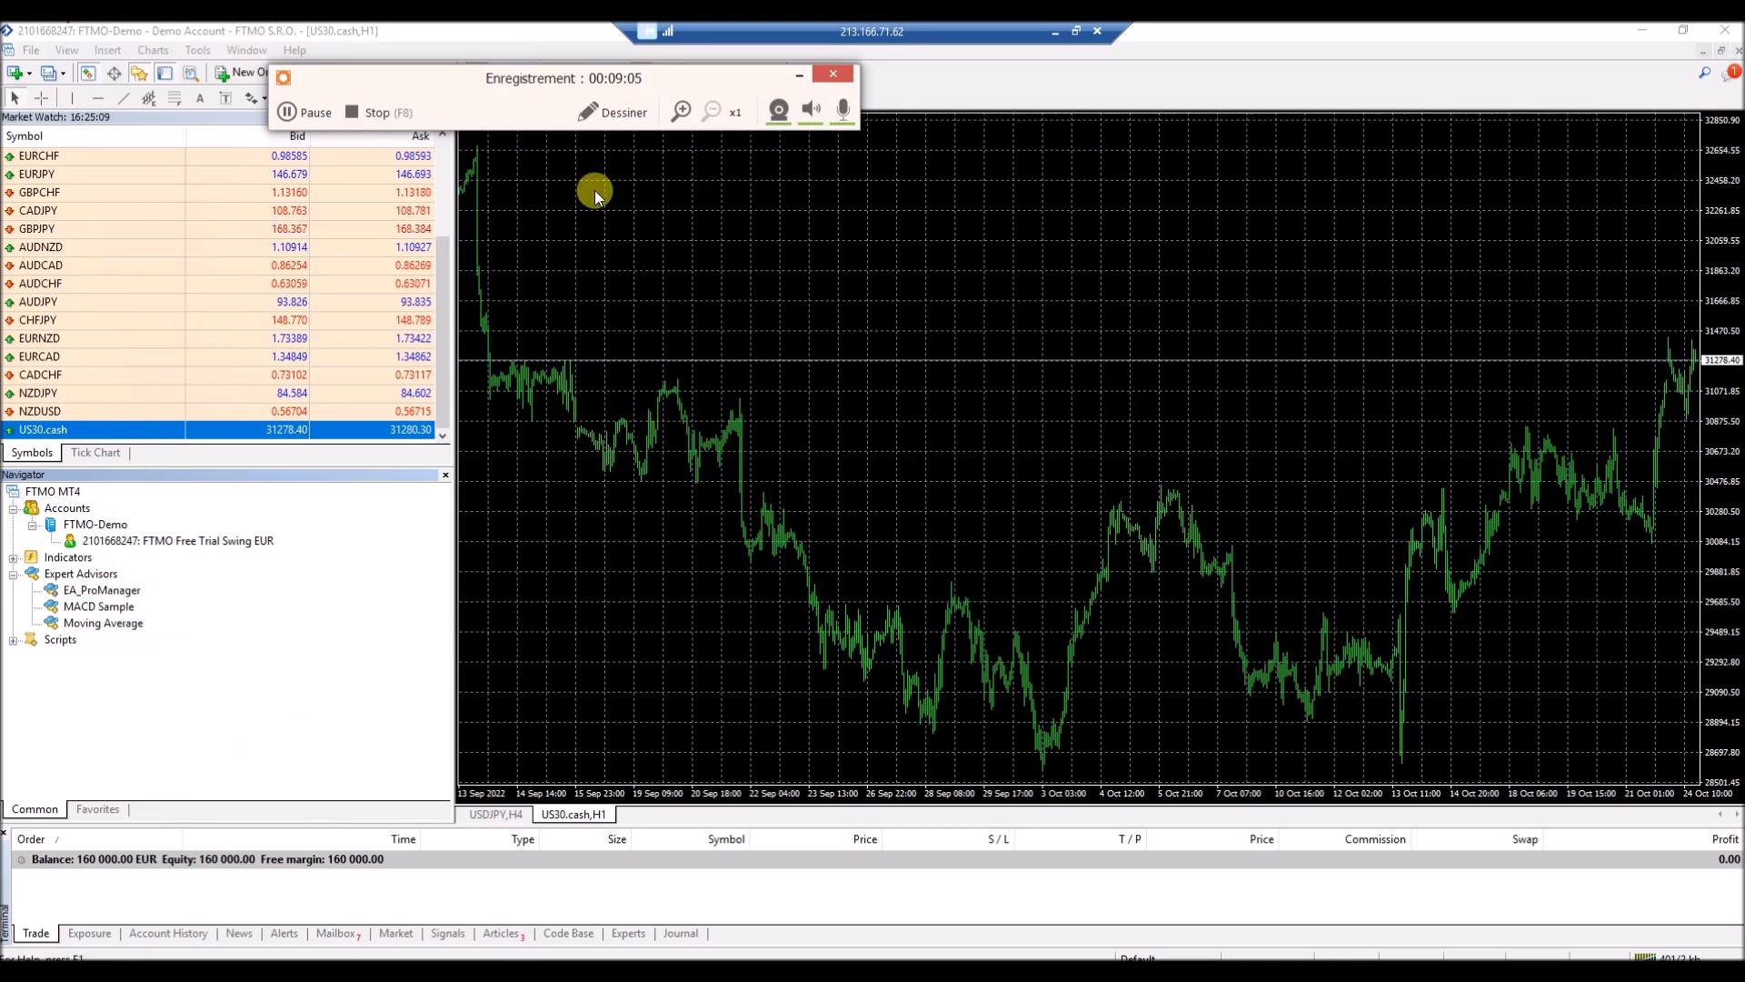
left_click_drag(596, 88, 1021, 865)
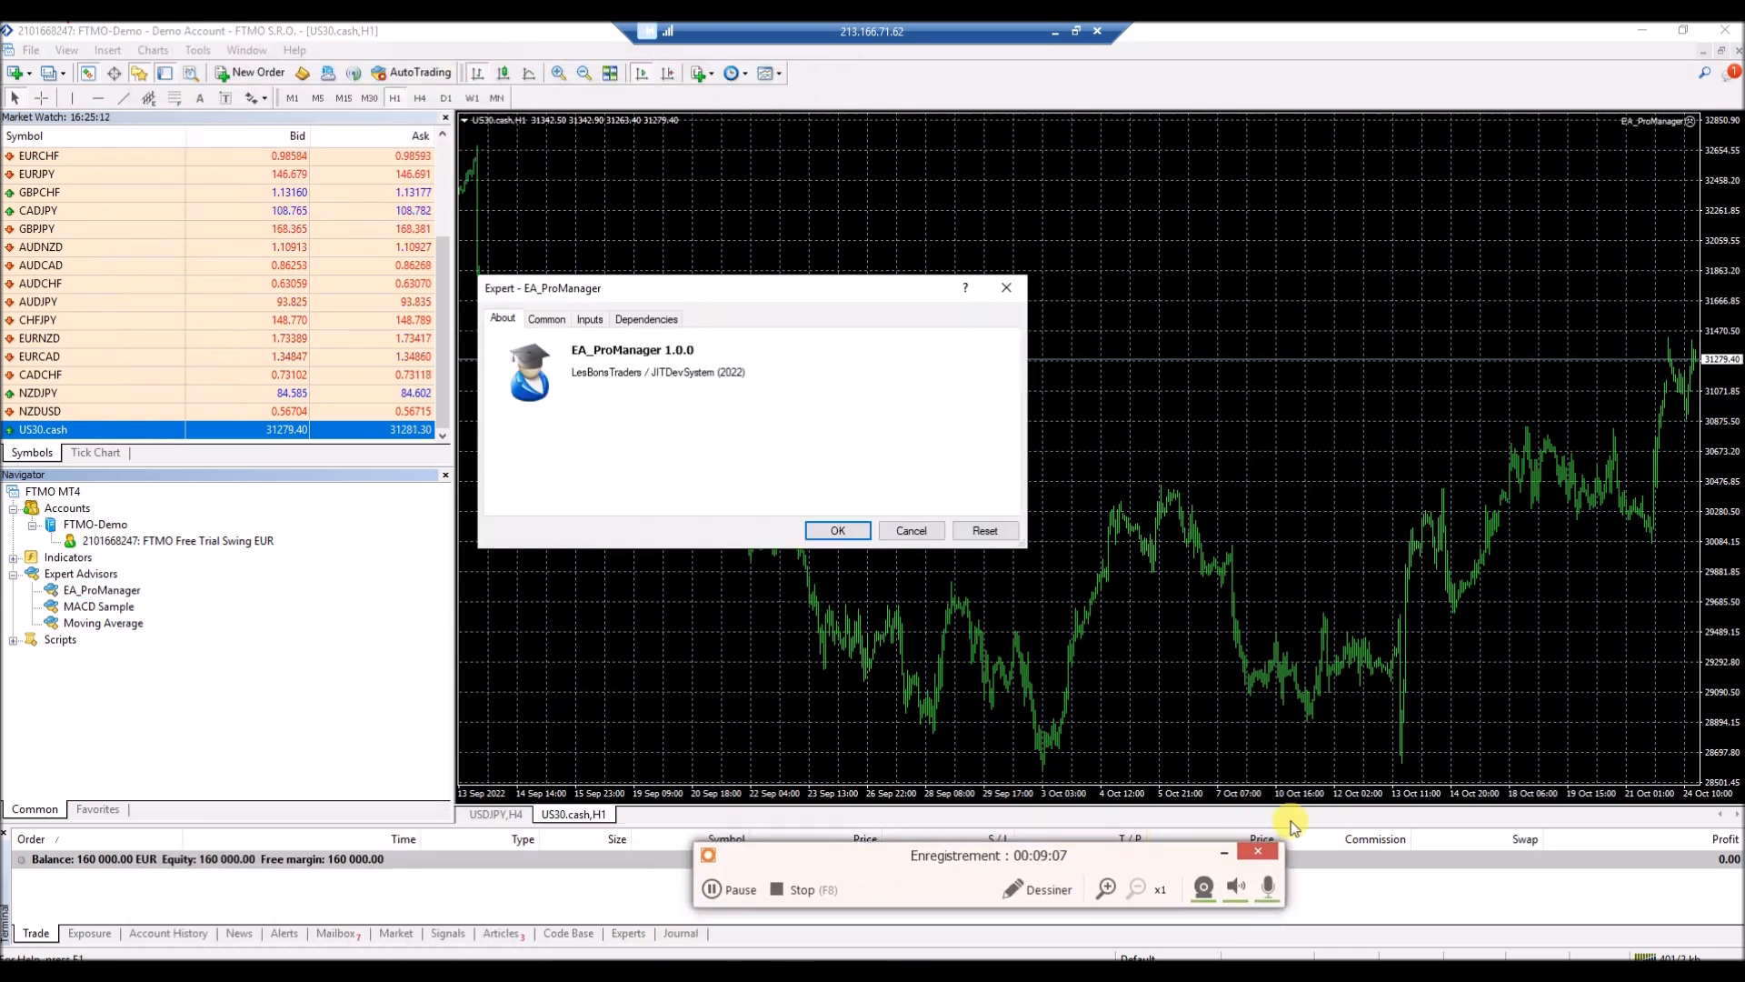
left_click(1230, 852)
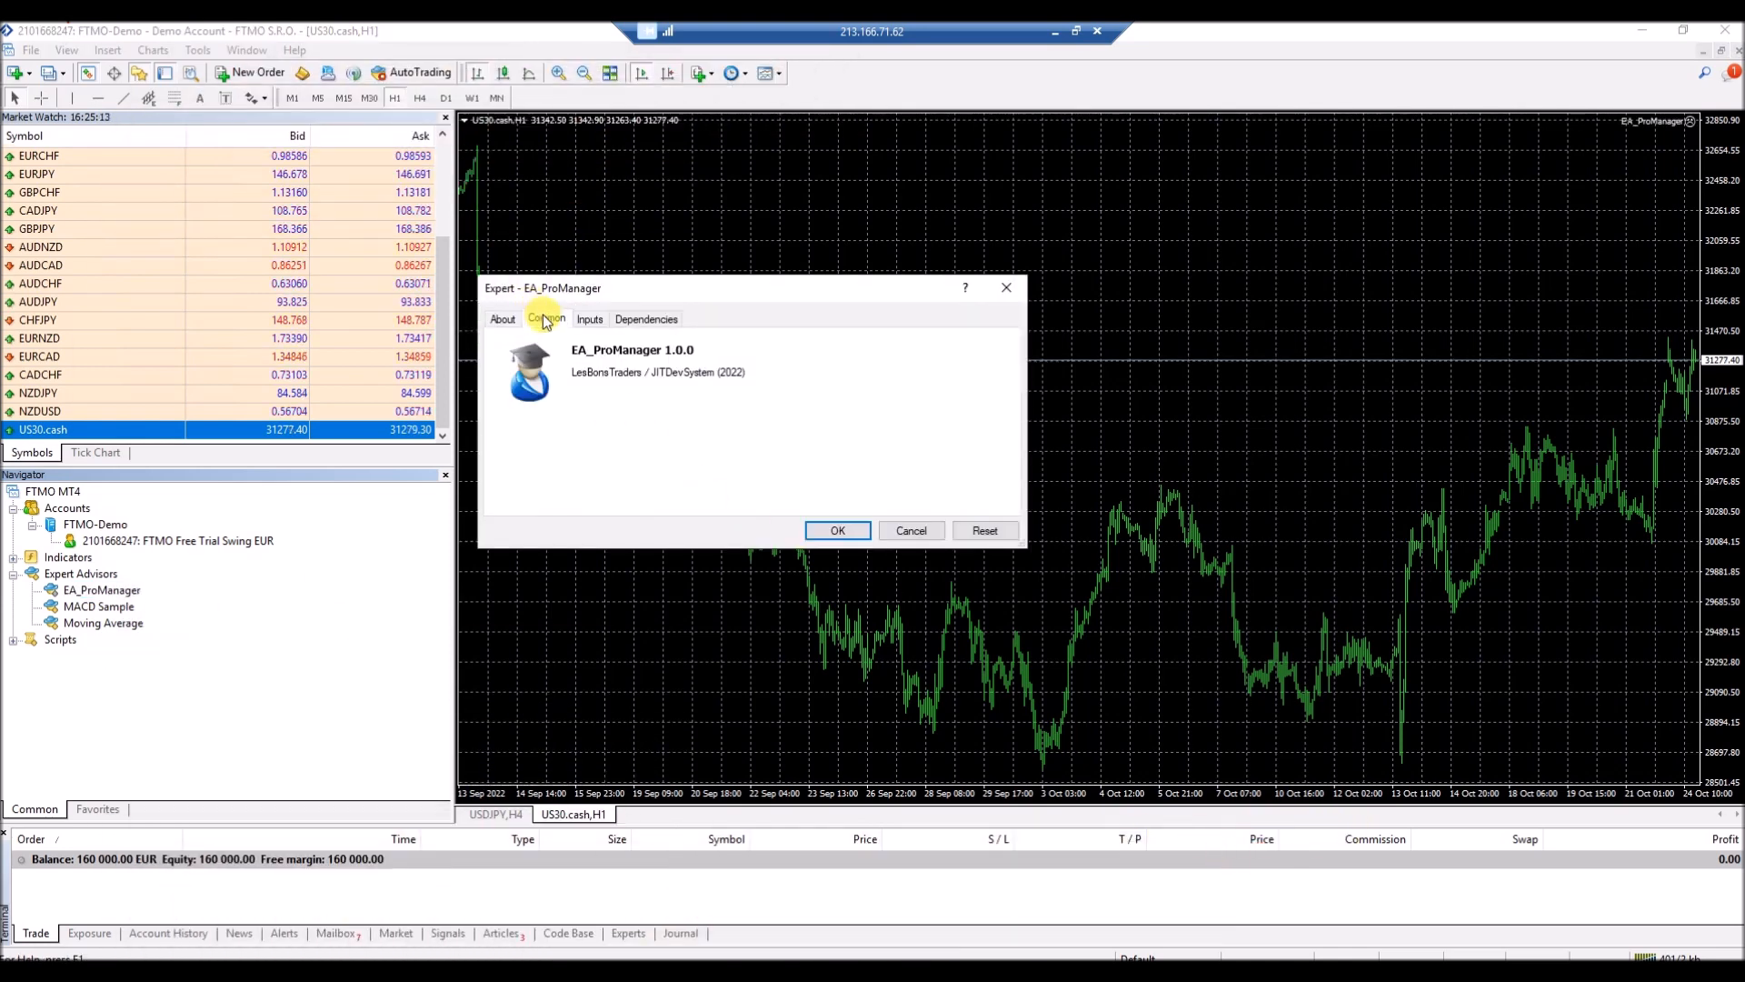
Allow live trading, DLL imports and modification of Signals settings for EA_ProManager, look through its inputs and apply the settings.
left_click(546, 318)
left_click(508, 470)
left_click(803, 367)
left_click(827, 410)
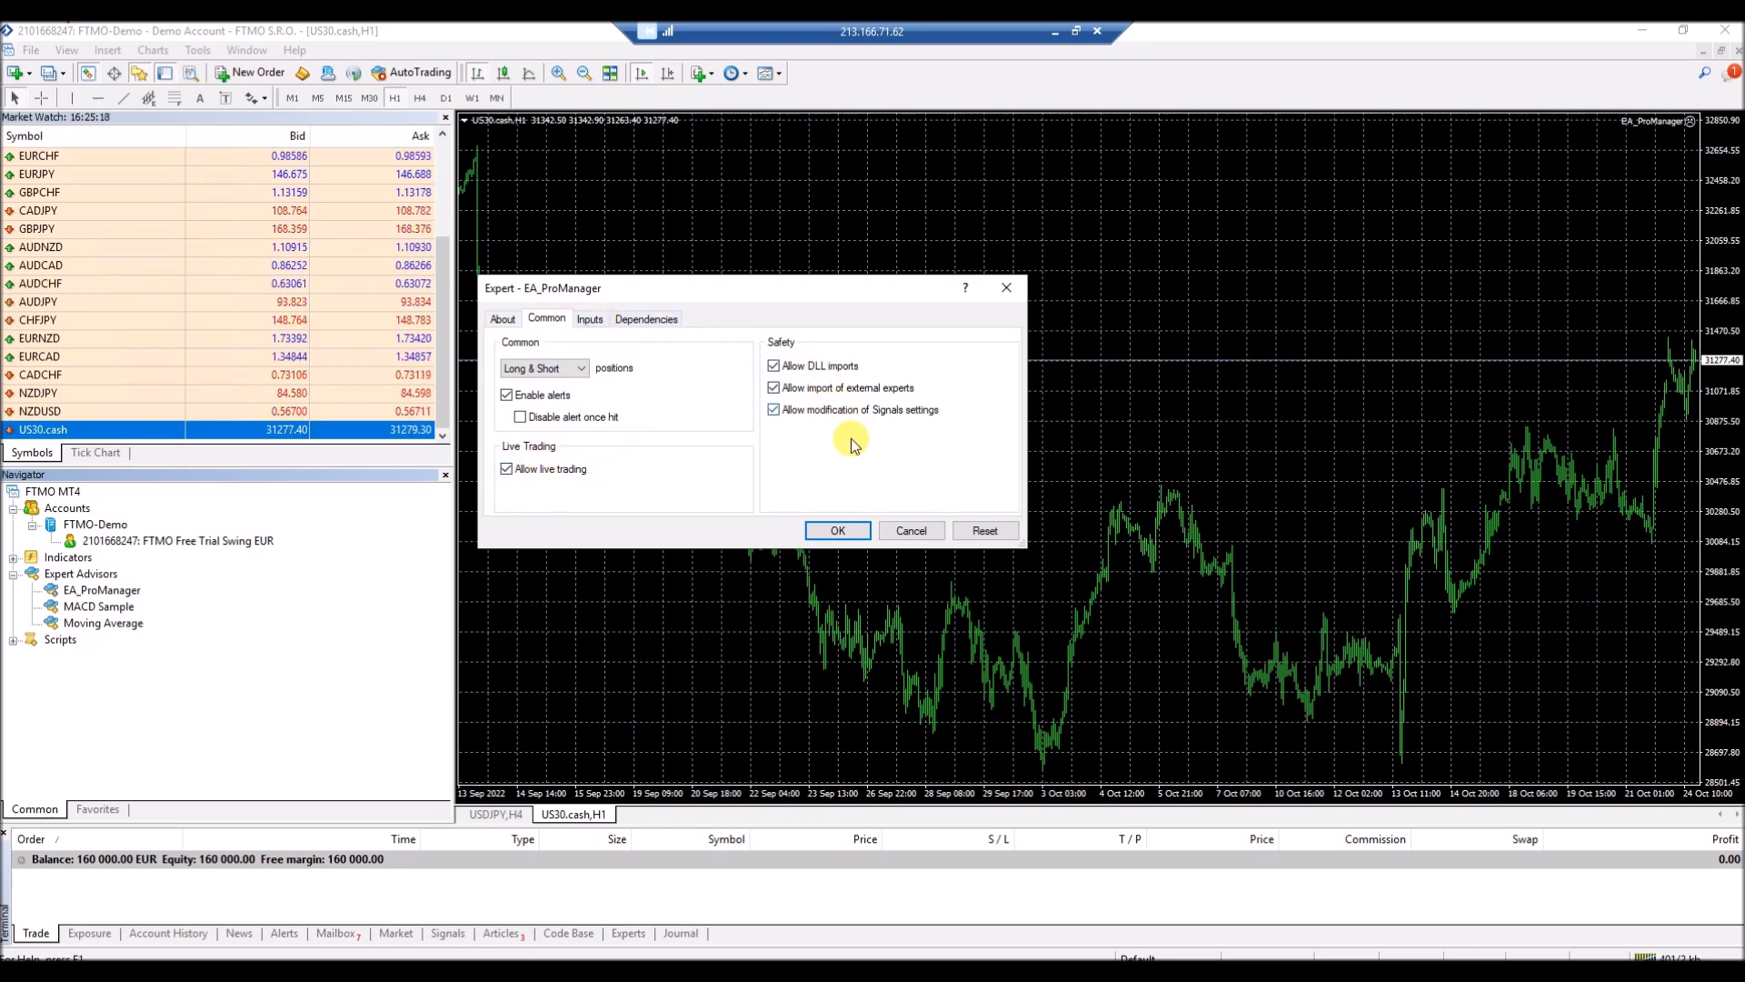
left_click(589, 318)
scroll(764, 455, "down", 3)
scroll(770, 437, "up", 3)
left_click(835, 532)
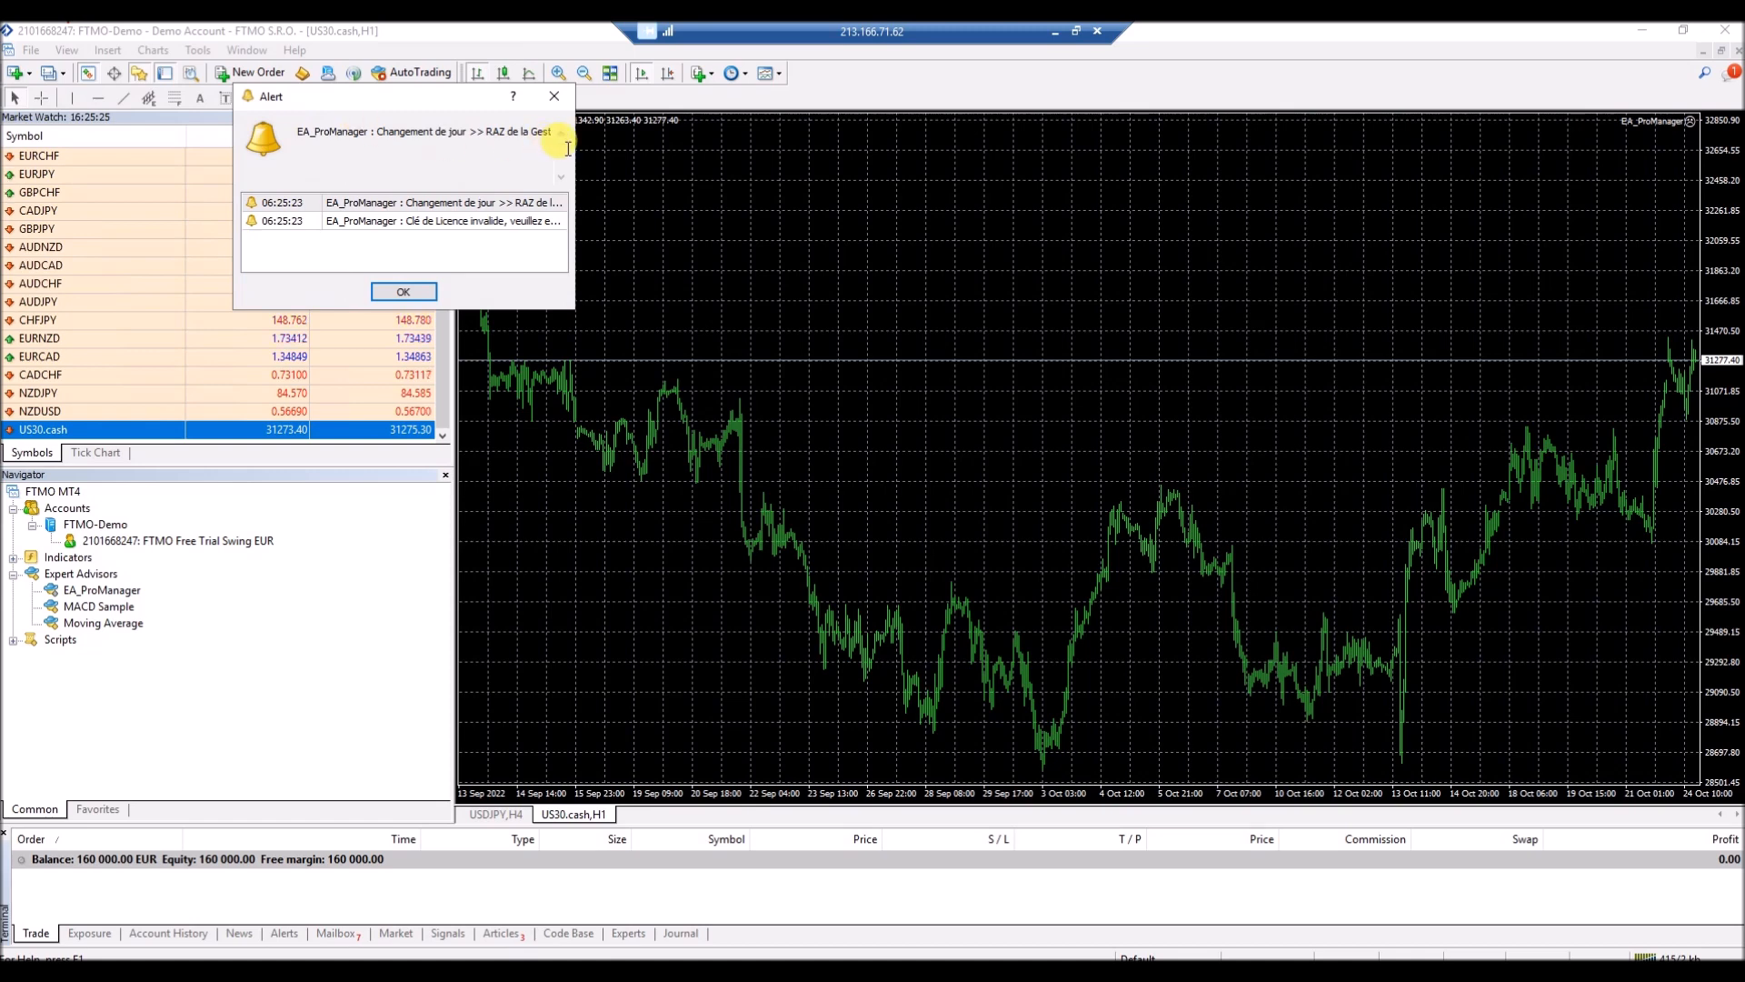
Widen the alert window, select the MachineID in the licence message and close the alert.
left_click_drag(579, 148, 1133, 165)
left_click(720, 222)
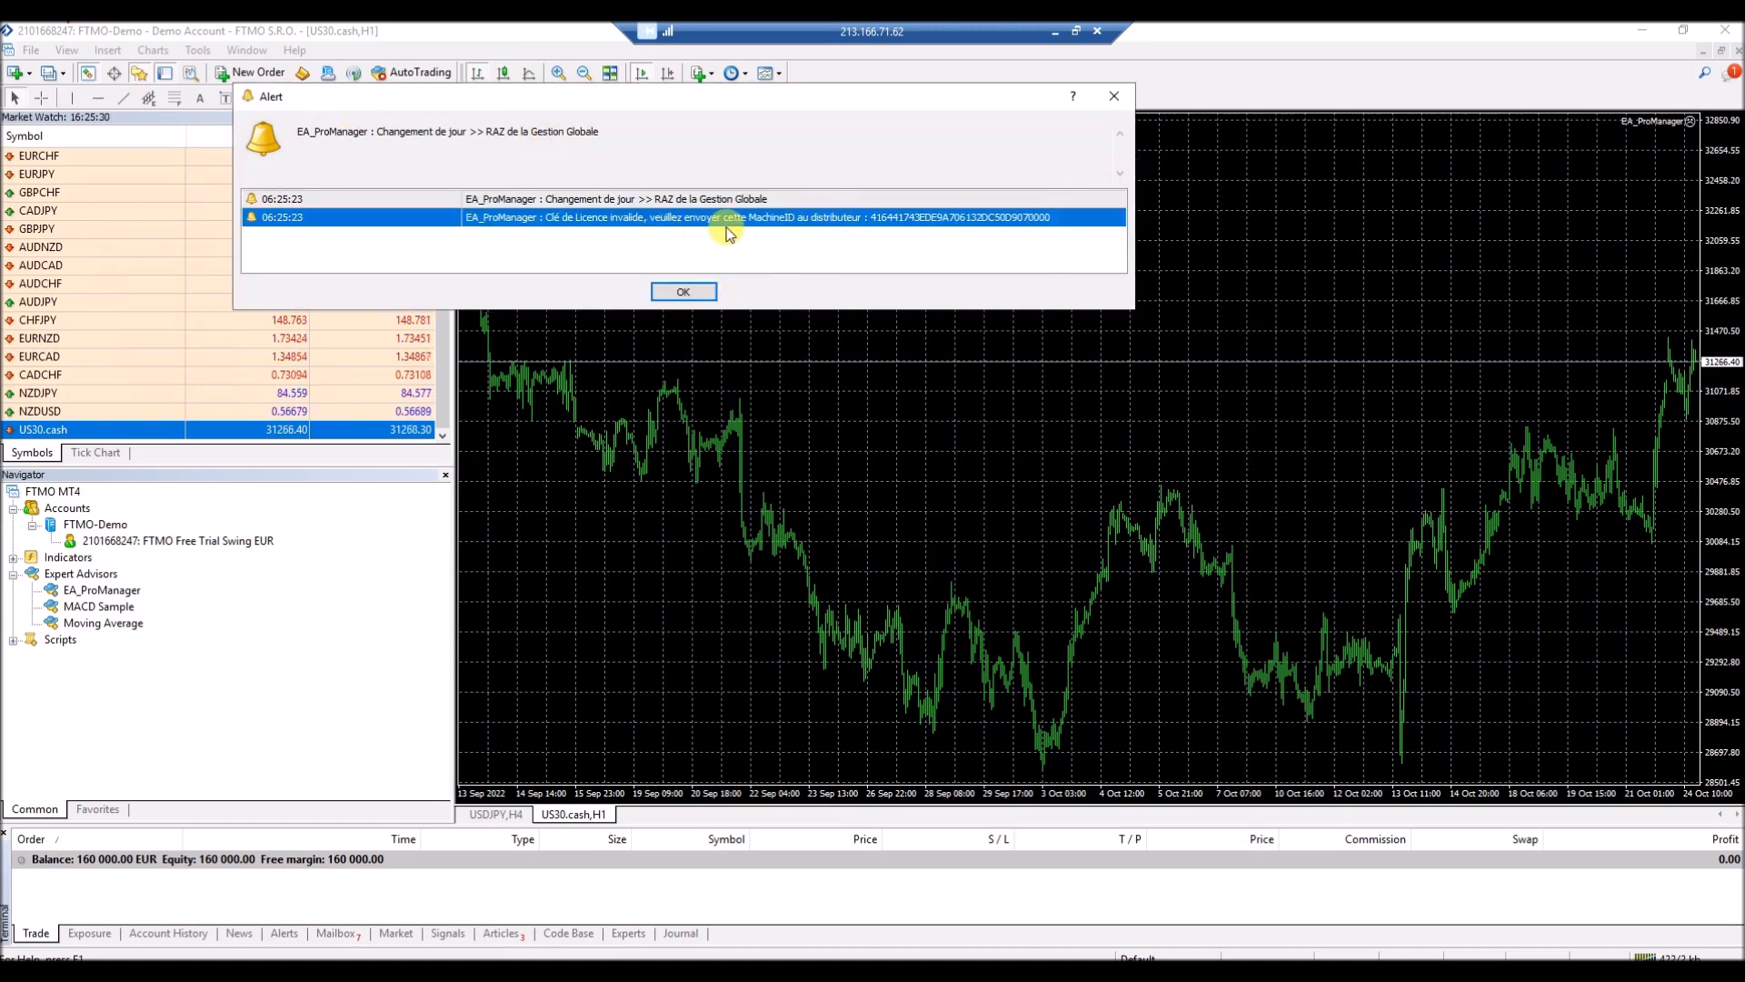
double_click(762, 132)
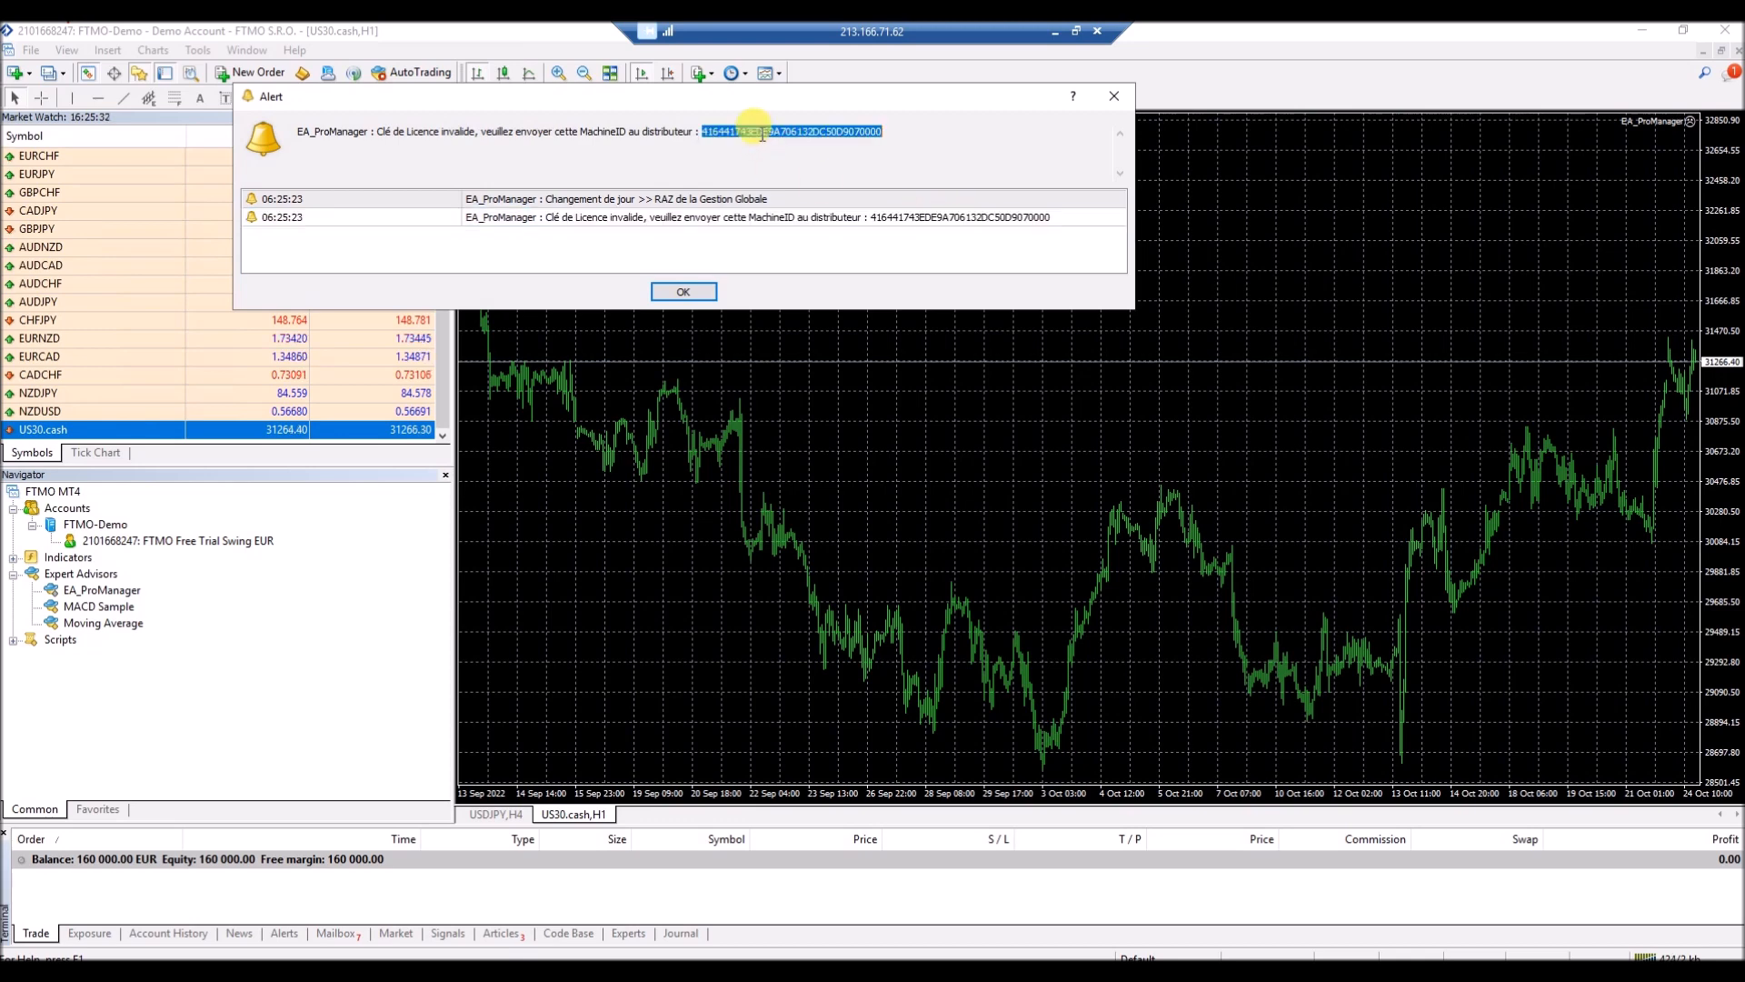
left_click(682, 293)
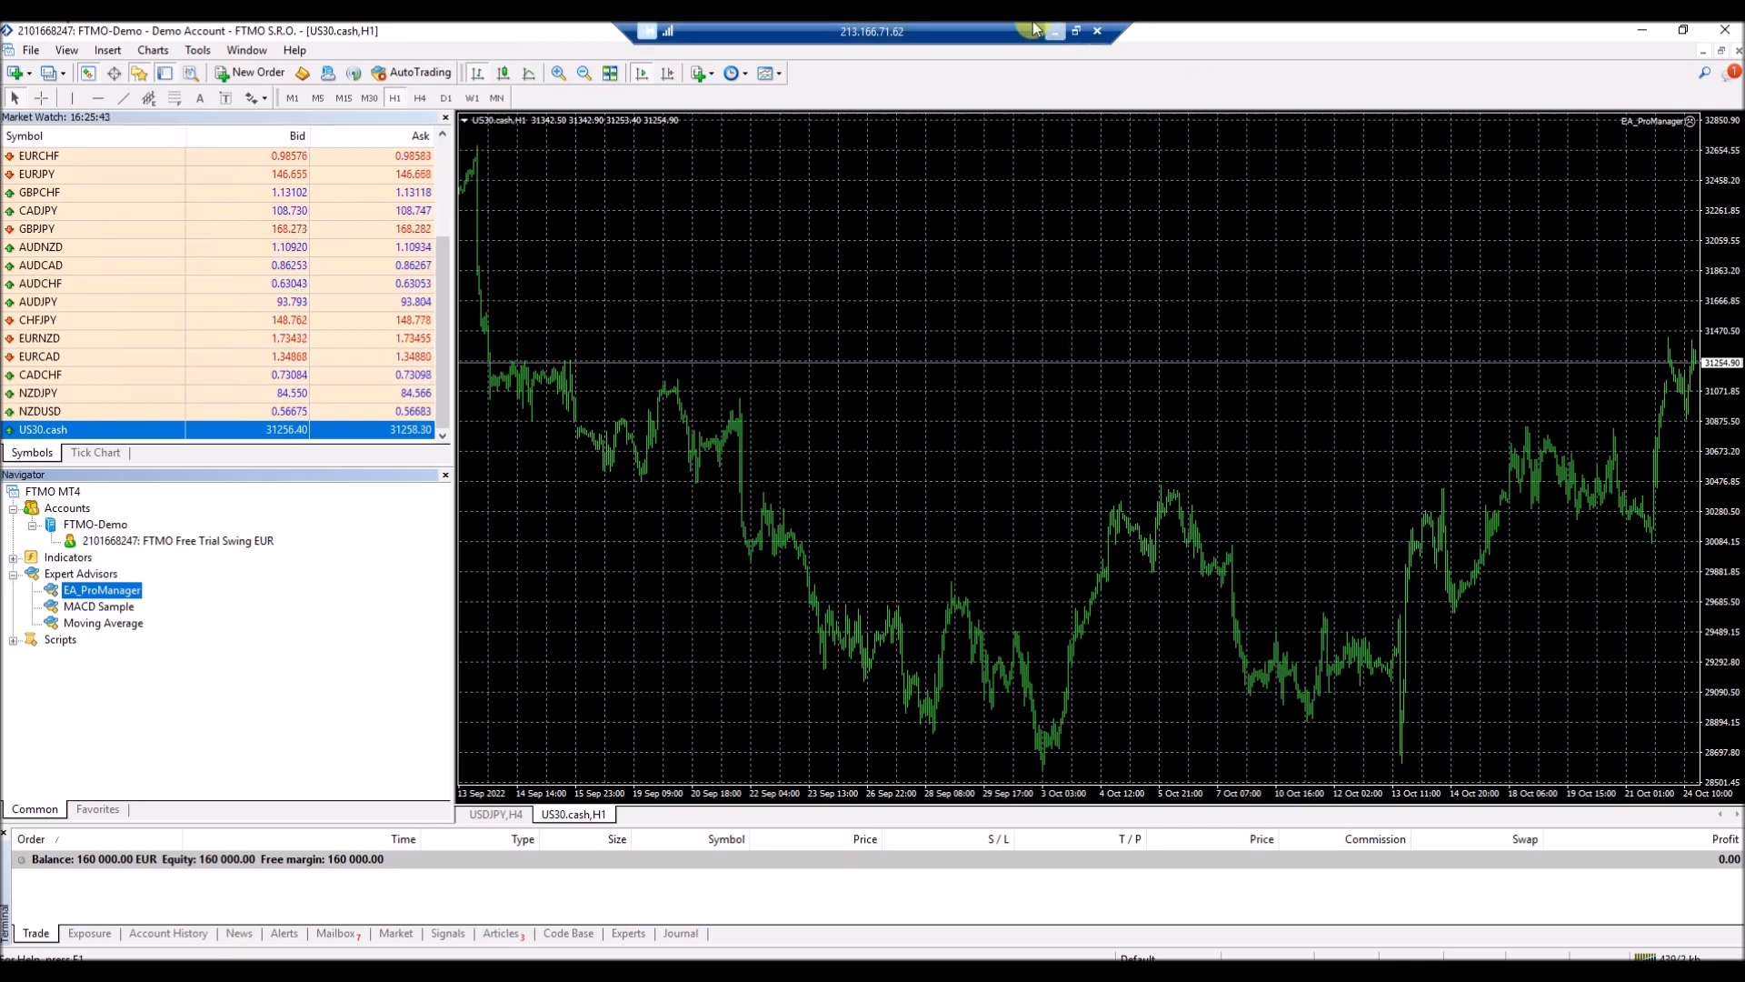
Take the remote desktop session out of full screen and move its window aside on the local desktop.
left_click(1070, 33)
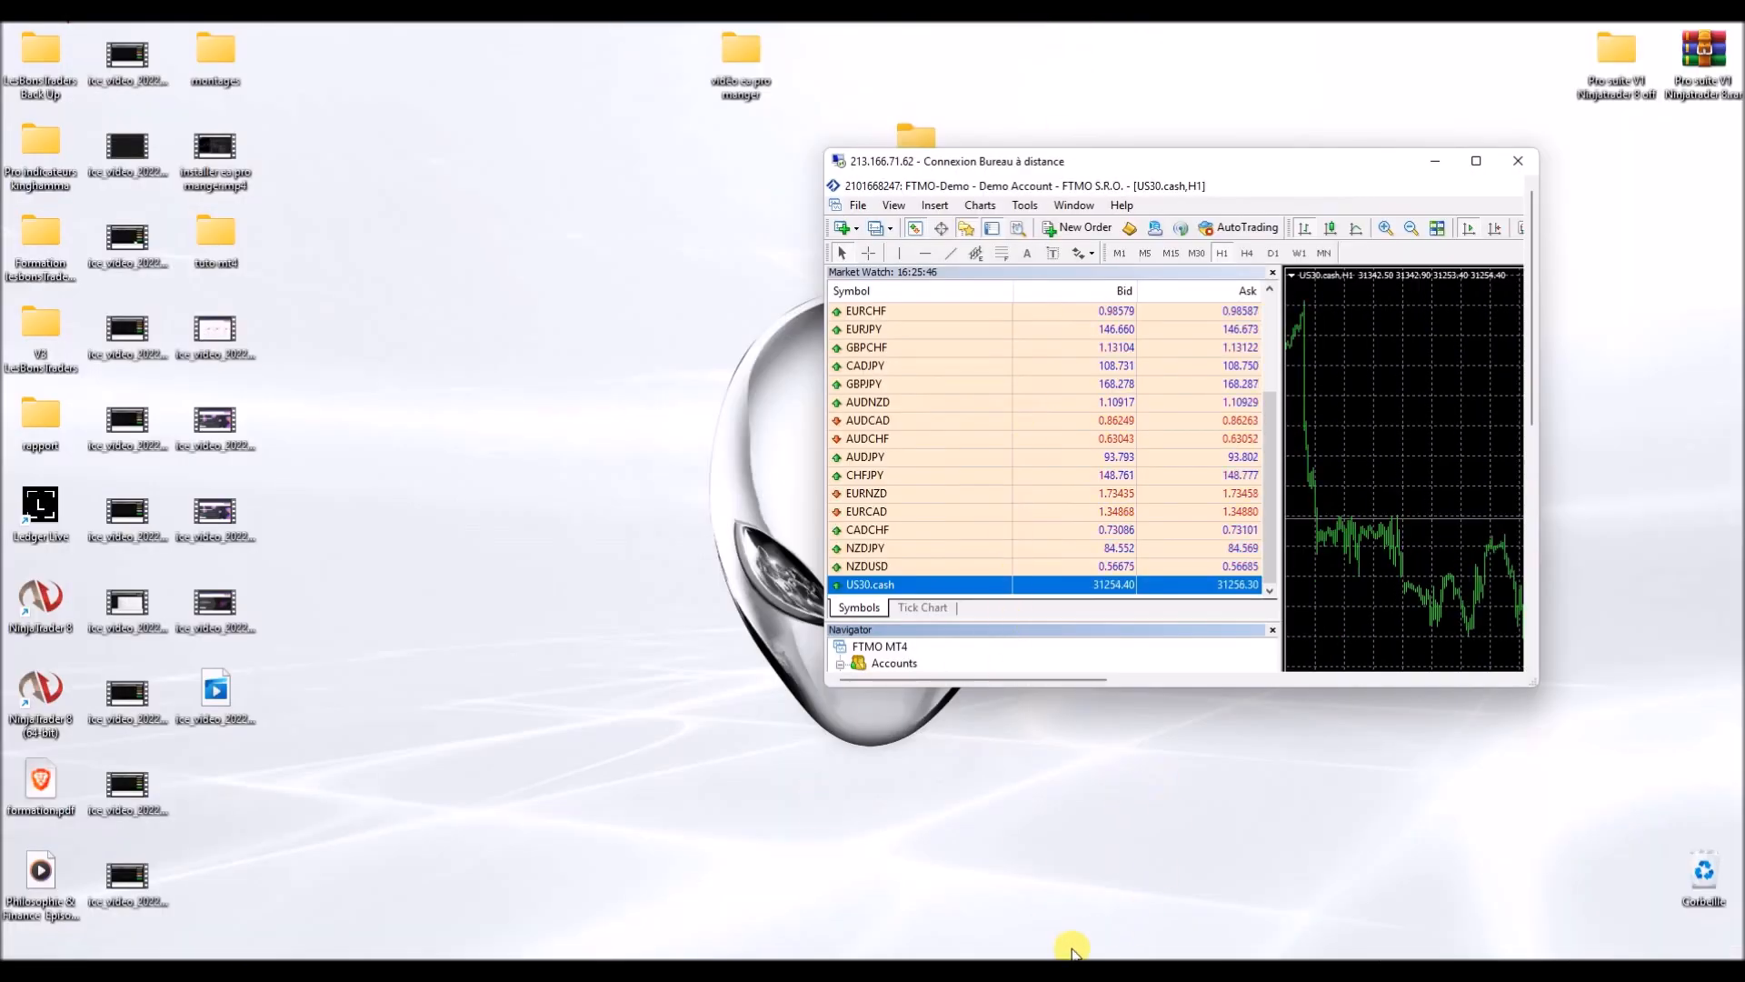
left_click_drag(1219, 155, 511, 89)
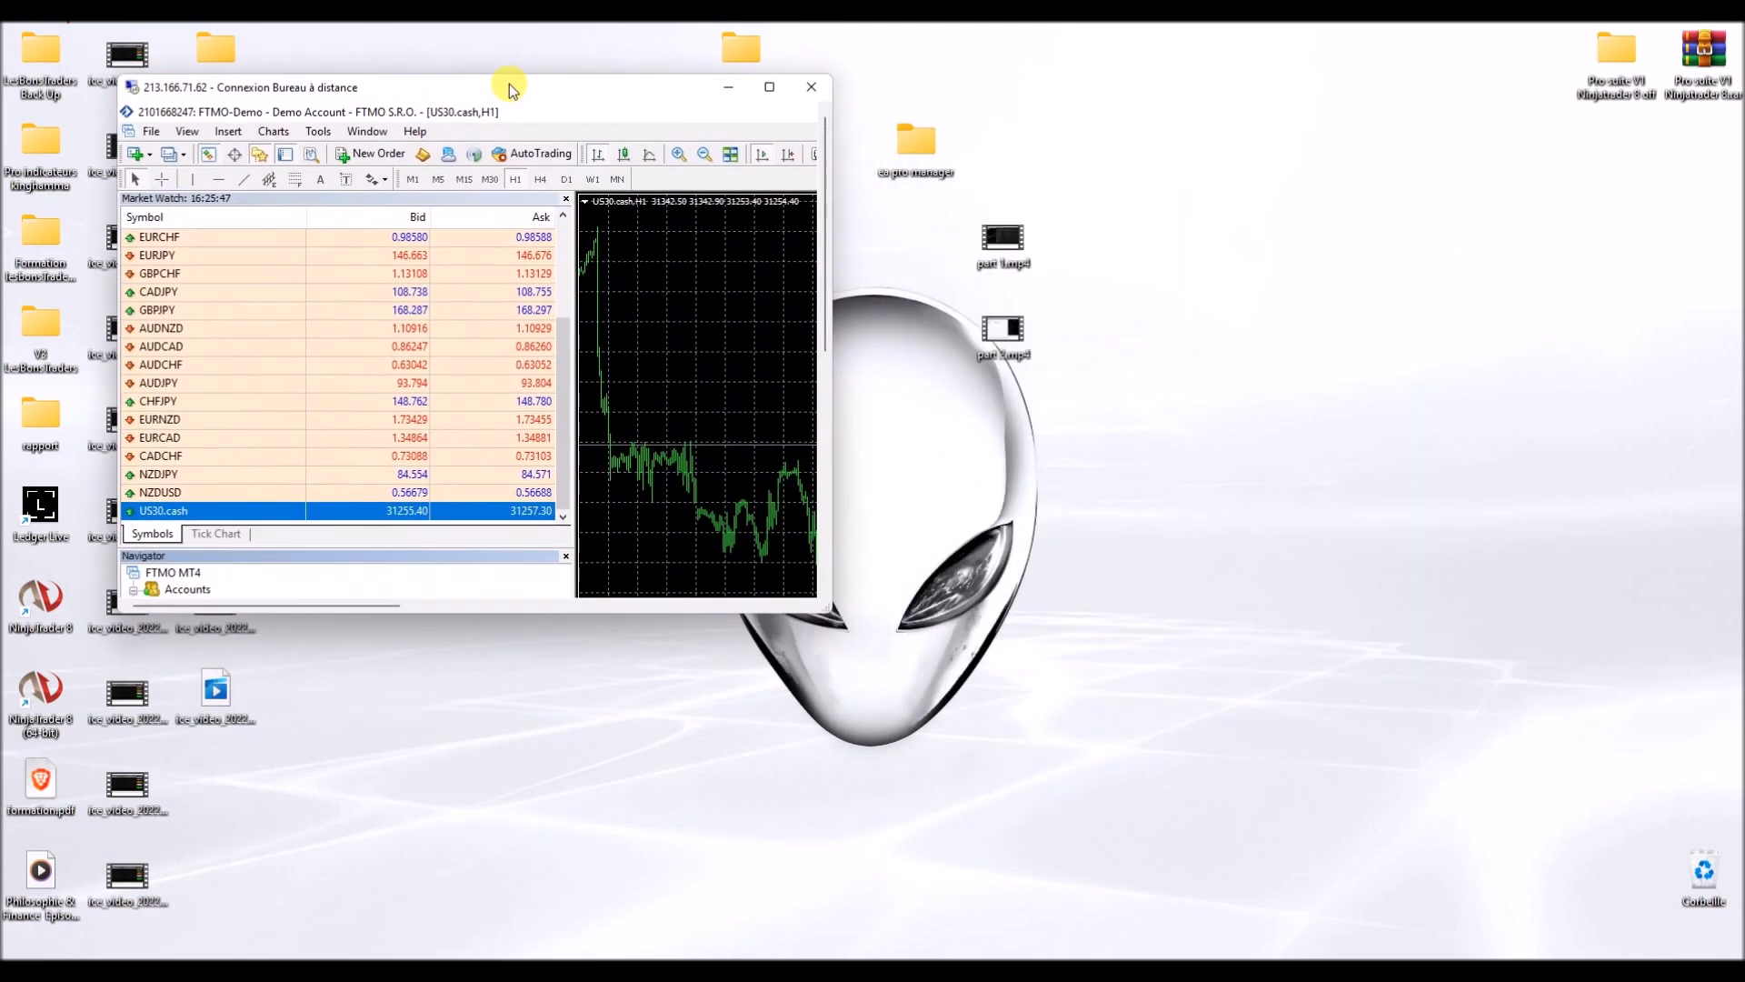
left_click(1083, 969)
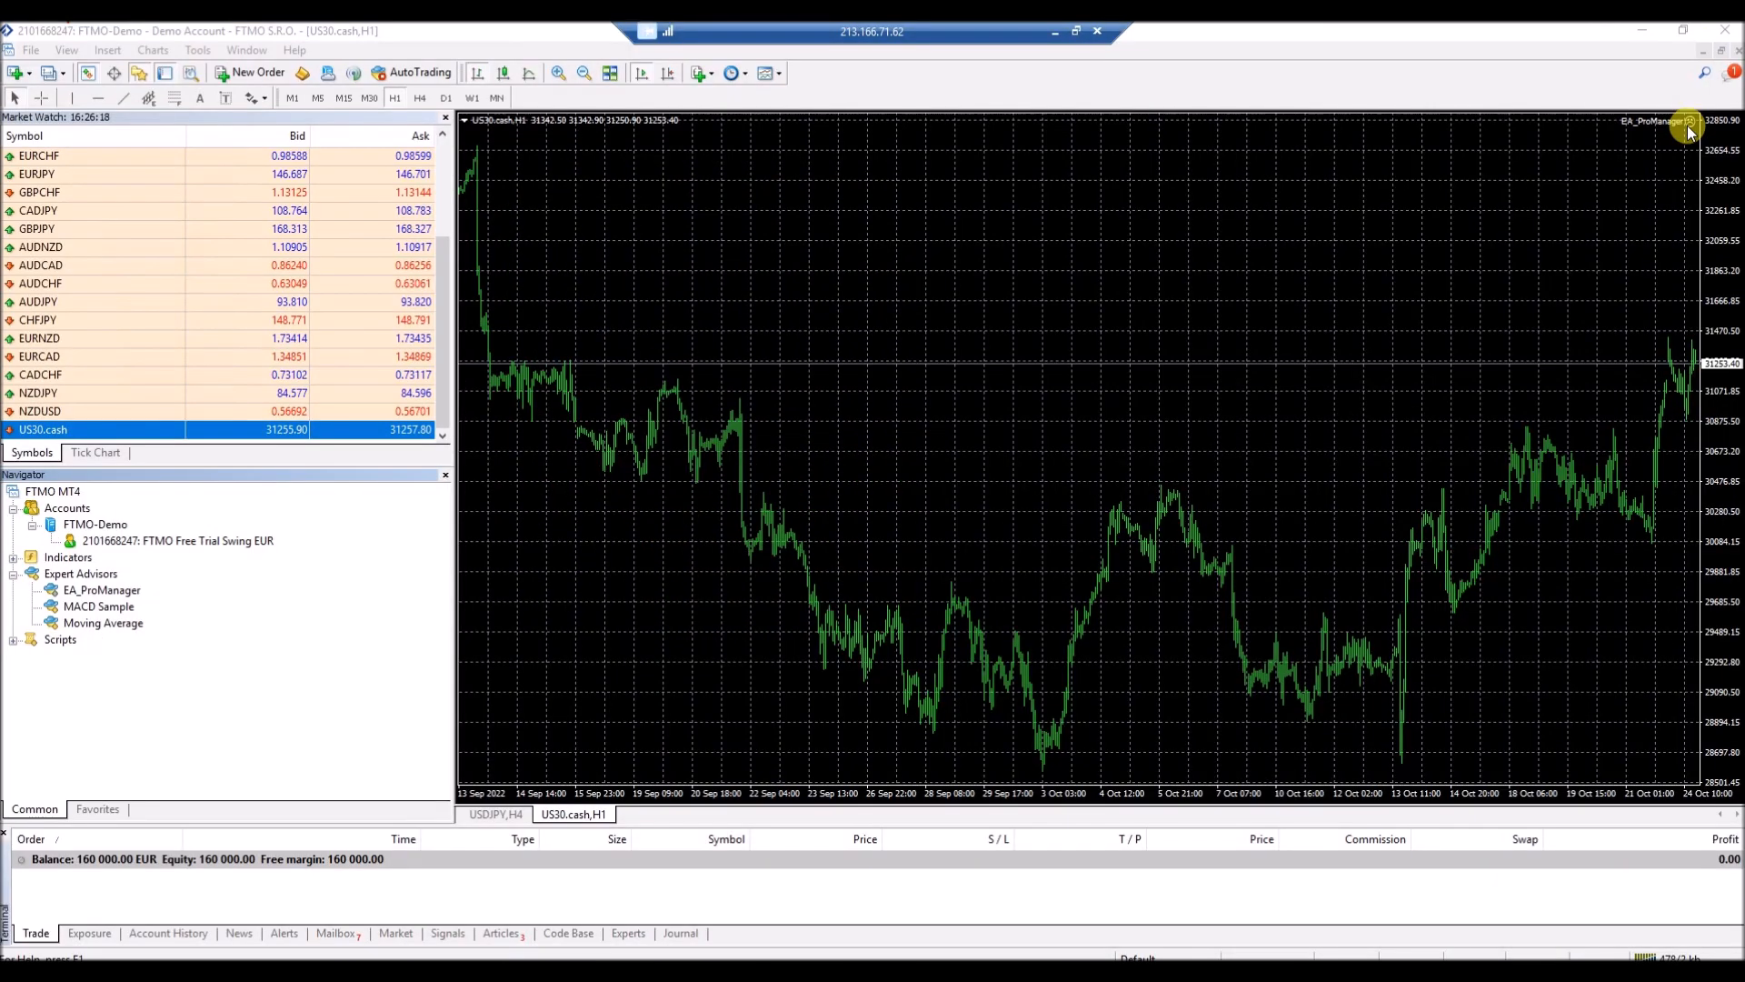
Open the EA_ProManager inputs from the US30.cash chart and paste the licence key into Clé de Licence.
left_click(1687, 125)
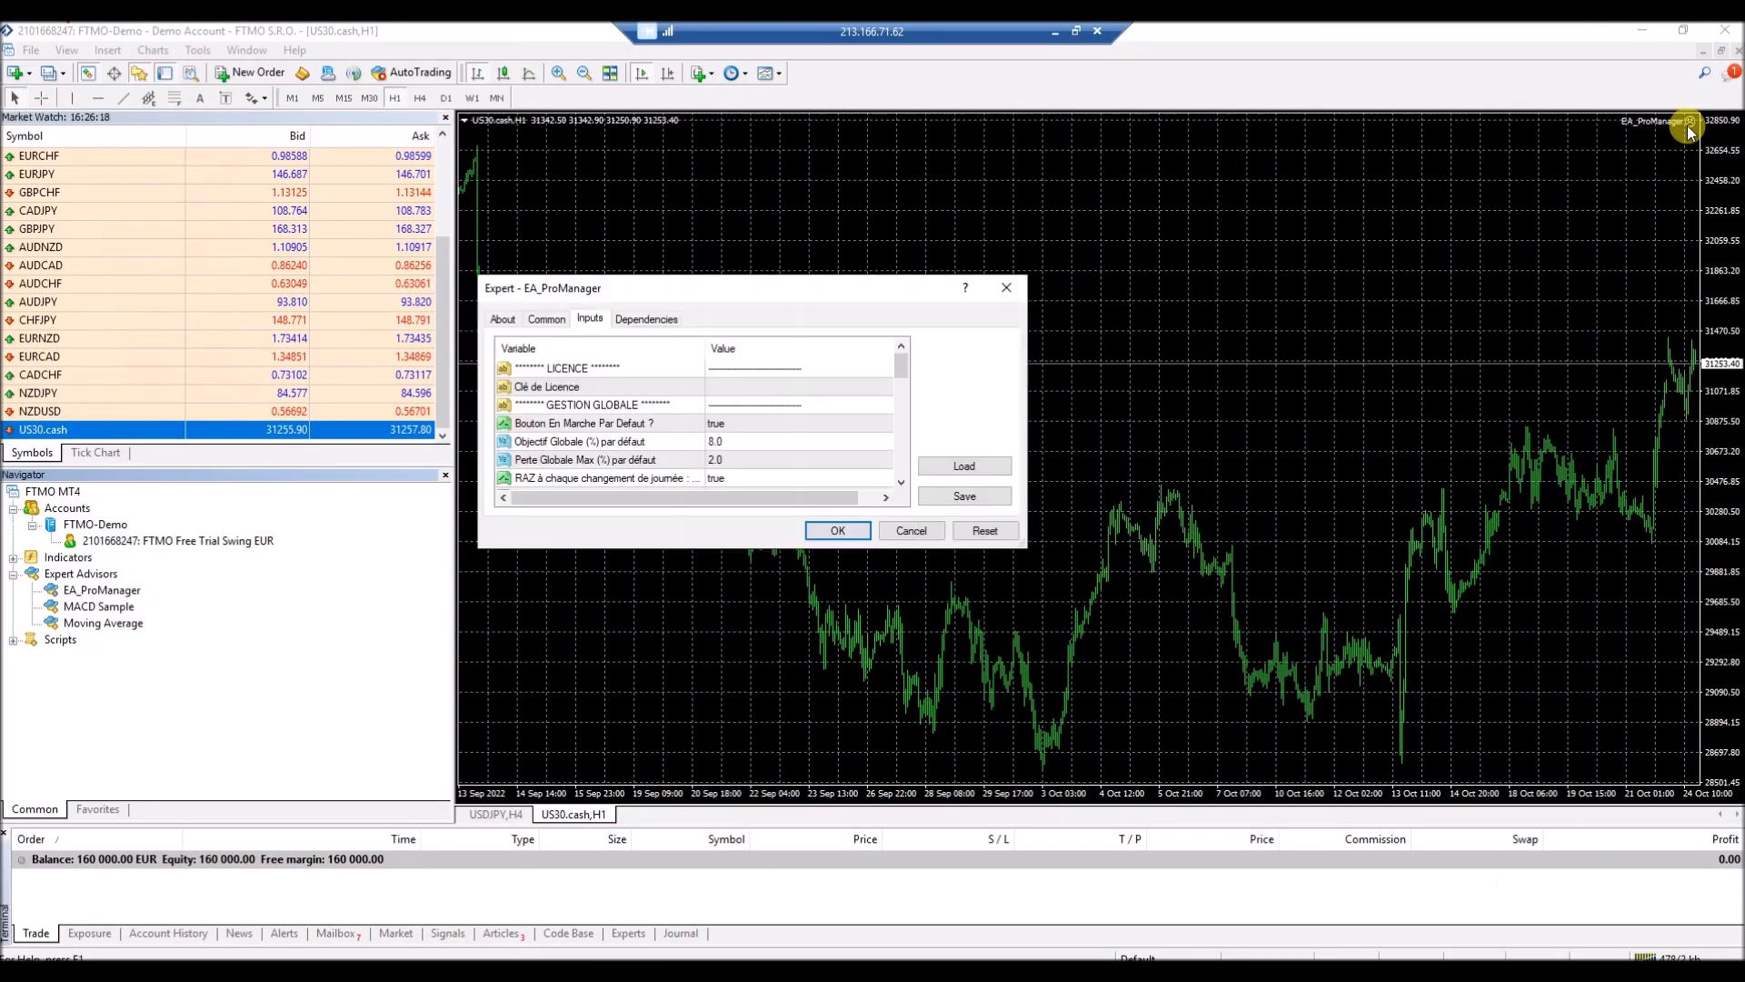
left_click(589, 320)
left_click(706, 368)
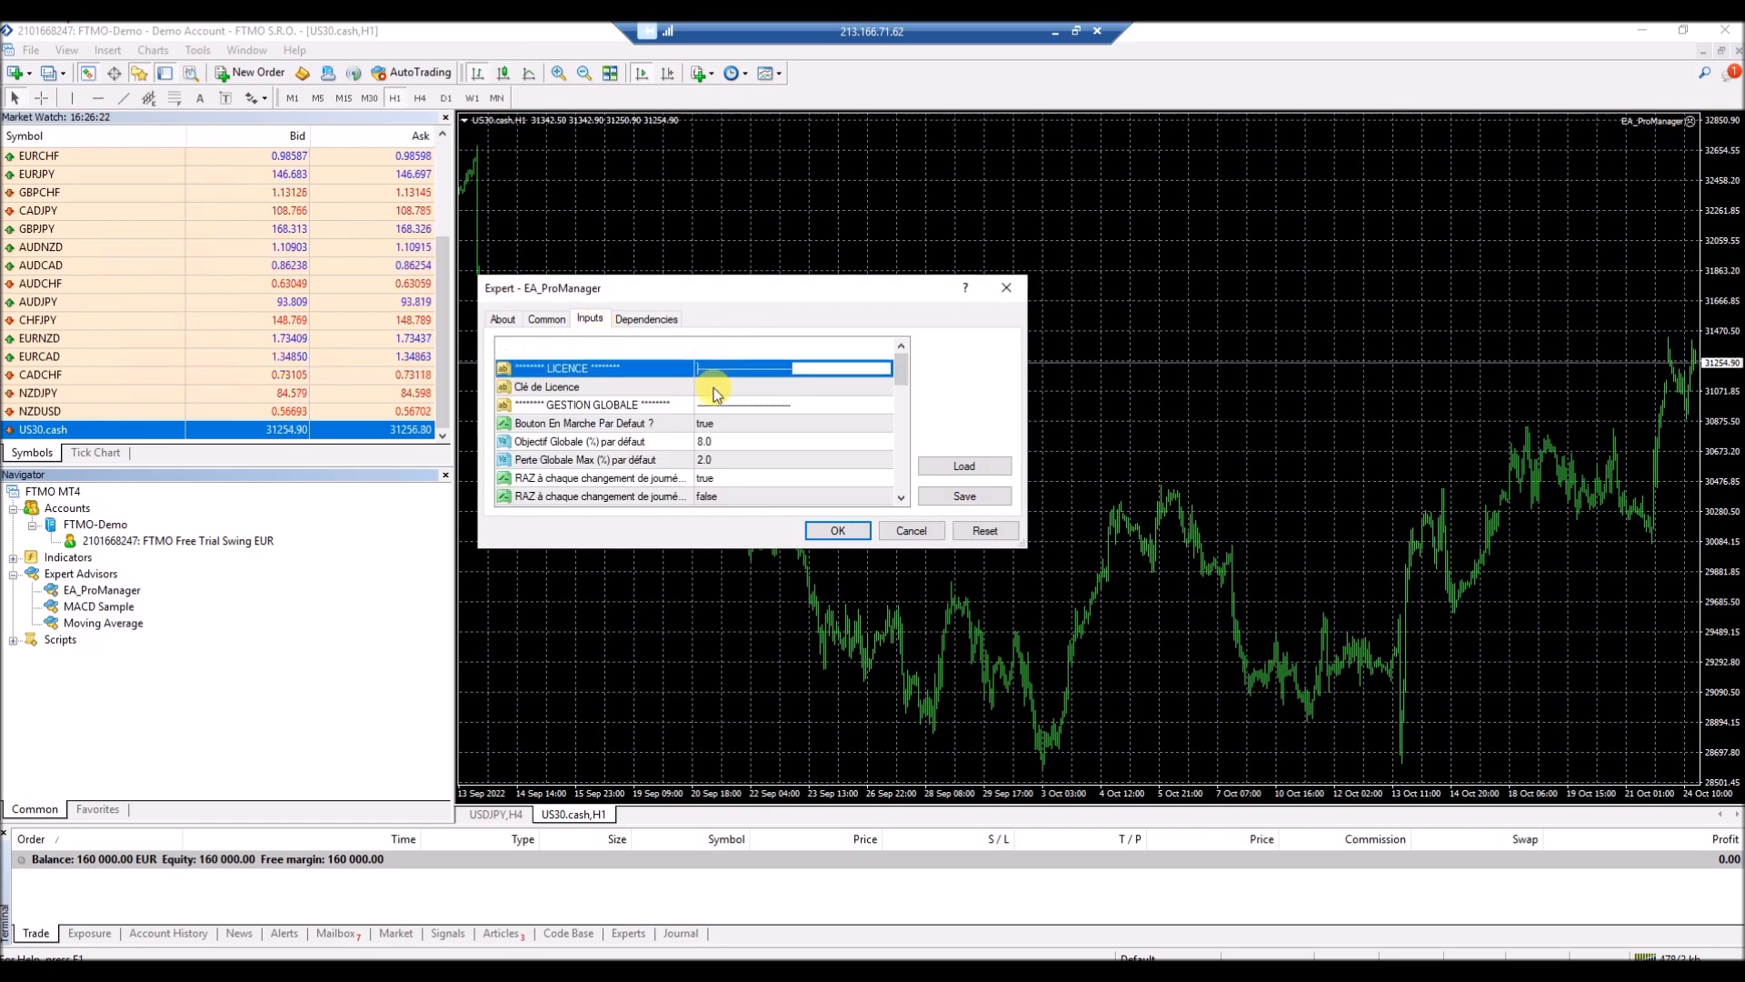
double_click(714, 387)
key("ctrl+v")
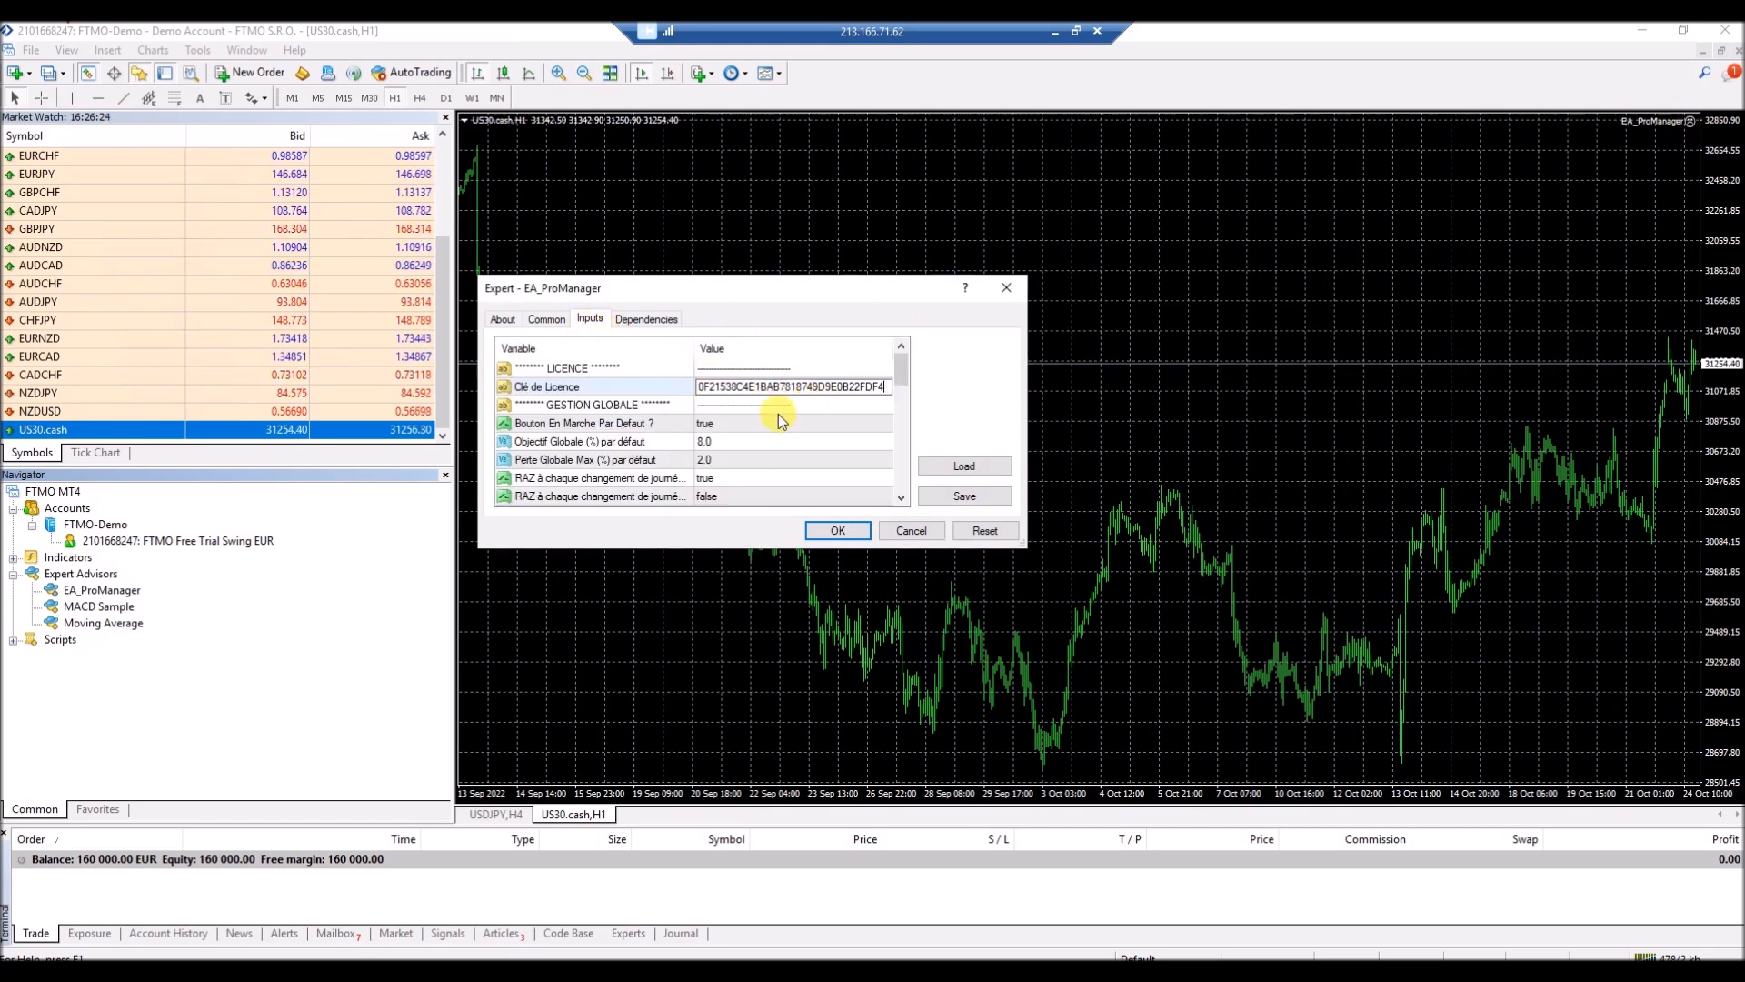
left_click(807, 407)
Enlarge the EA_ProManager settings dialog, set TP1 virtuel (en ticks) to 100, apply the inputs and dismiss the alert.
scroll(751, 438, "down", 1)
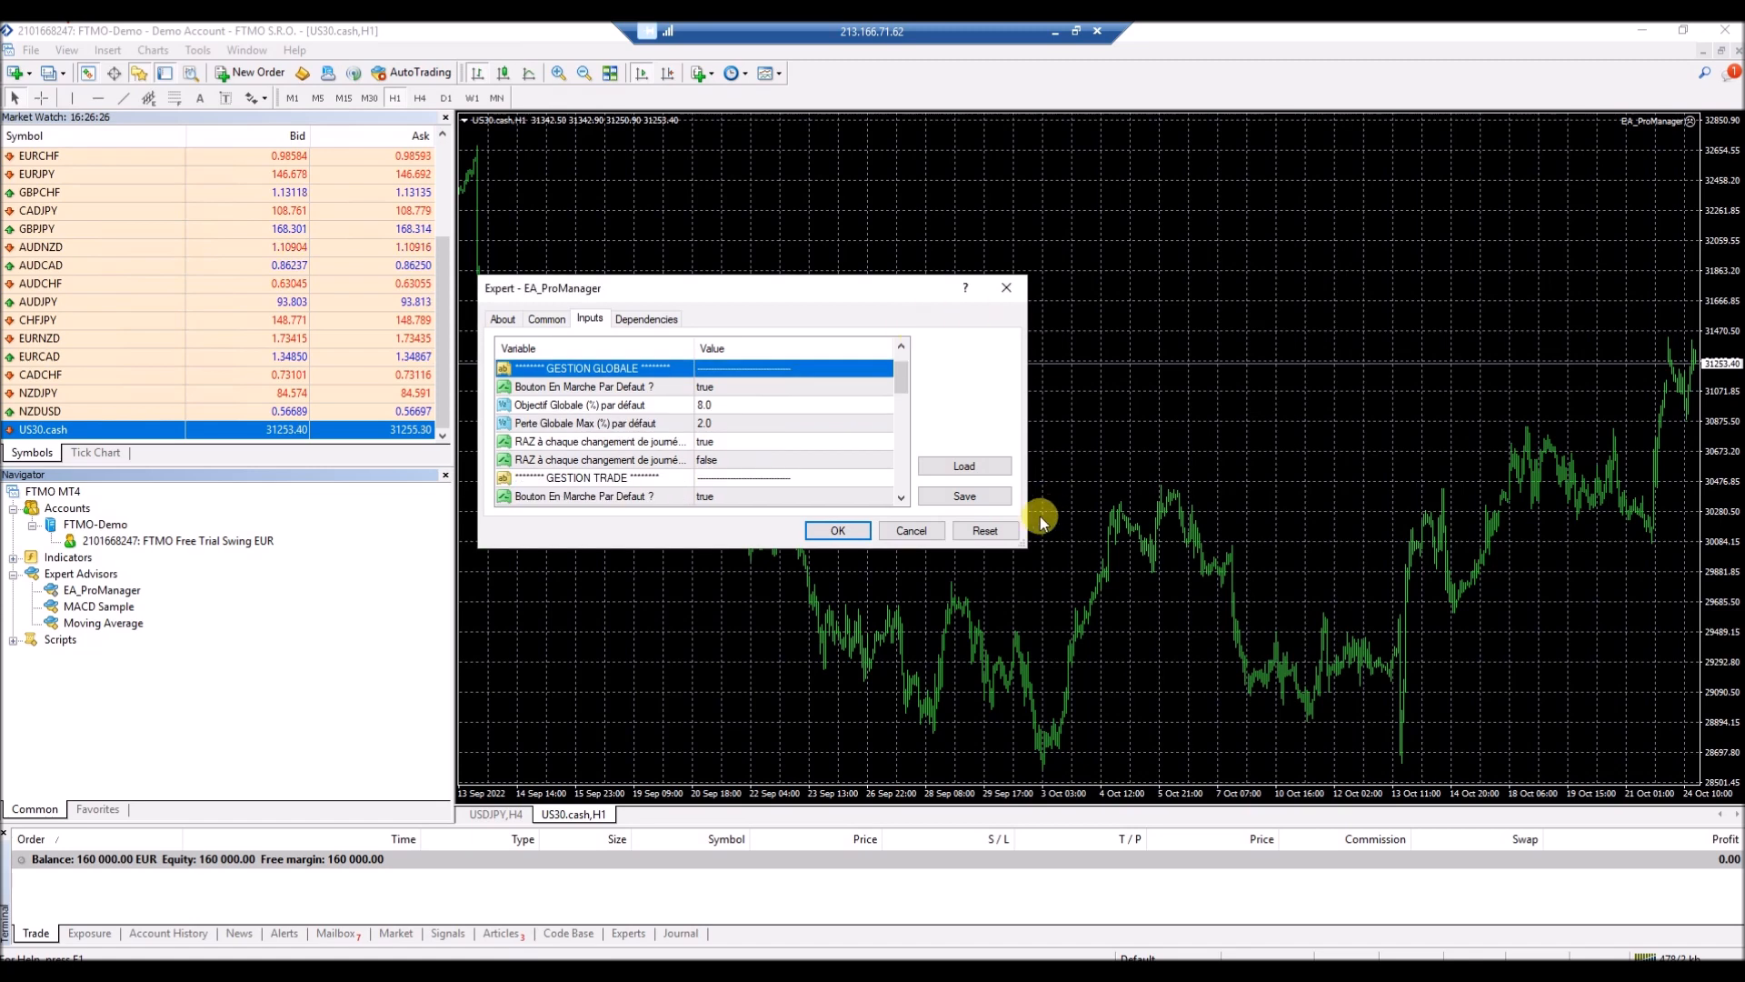
left_click_drag(1020, 539, 1303, 746)
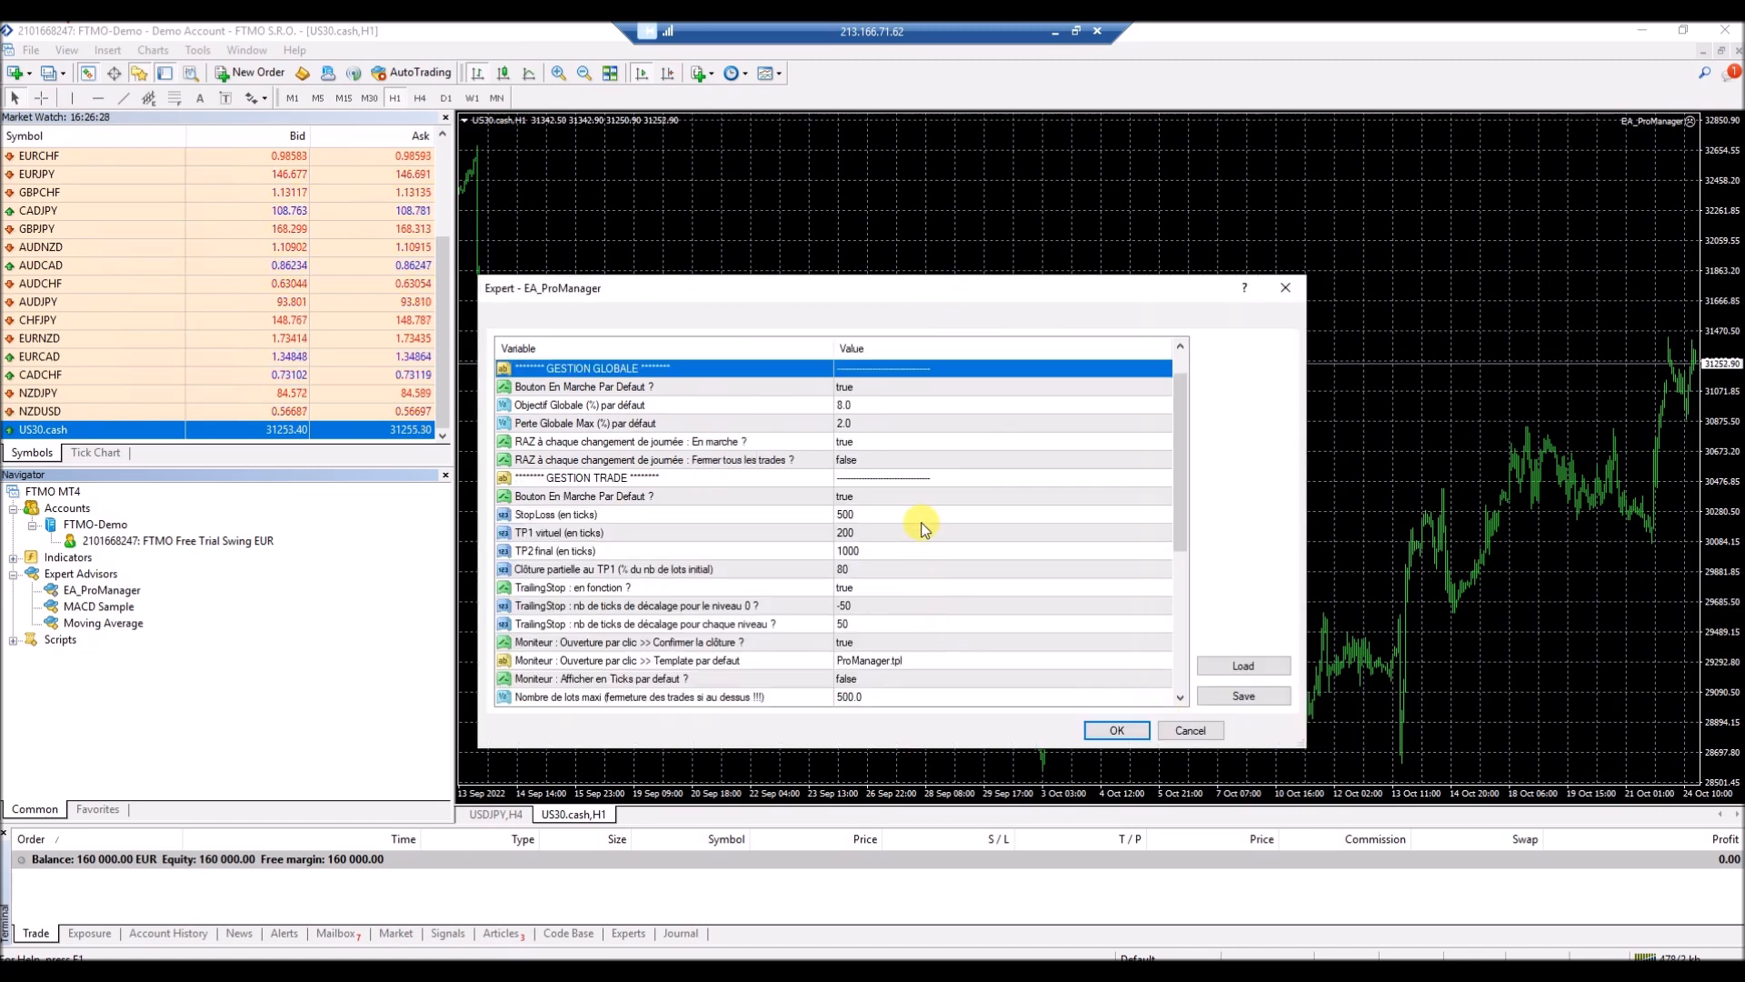
left_click(858, 407)
left_click(869, 423)
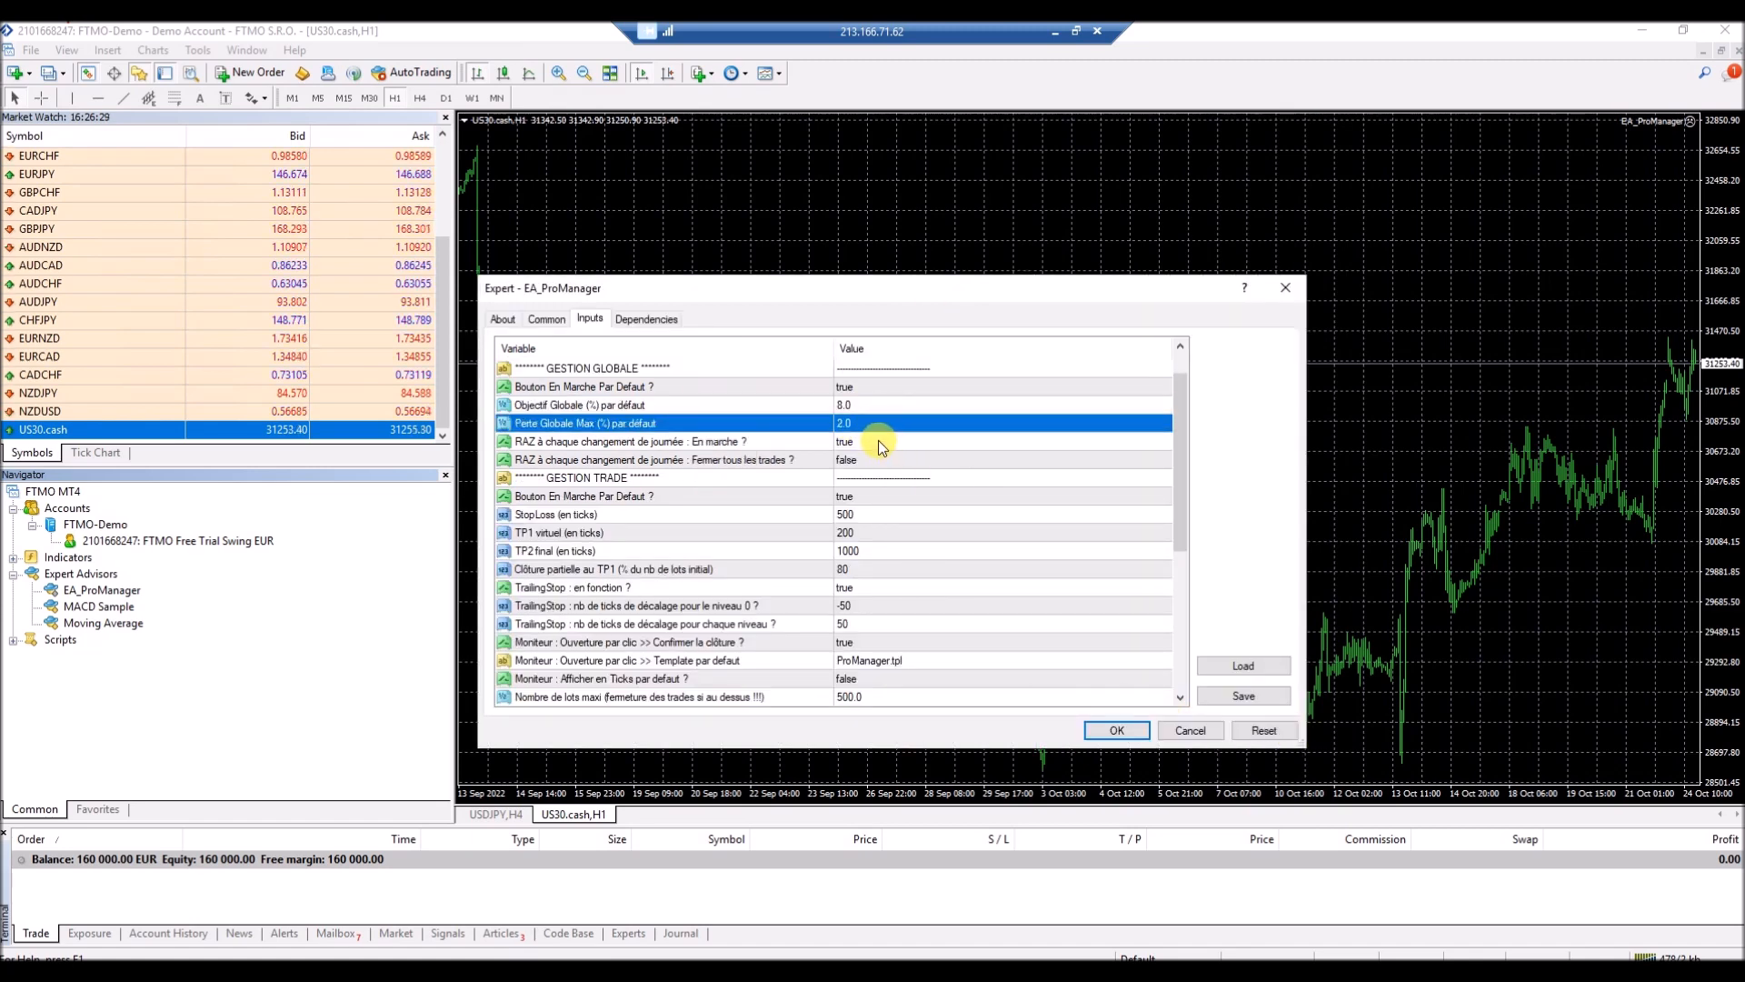
left_click(855, 534)
left_click(855, 533)
type("100")
left_click(906, 550)
scroll(862, 607, "down", 1)
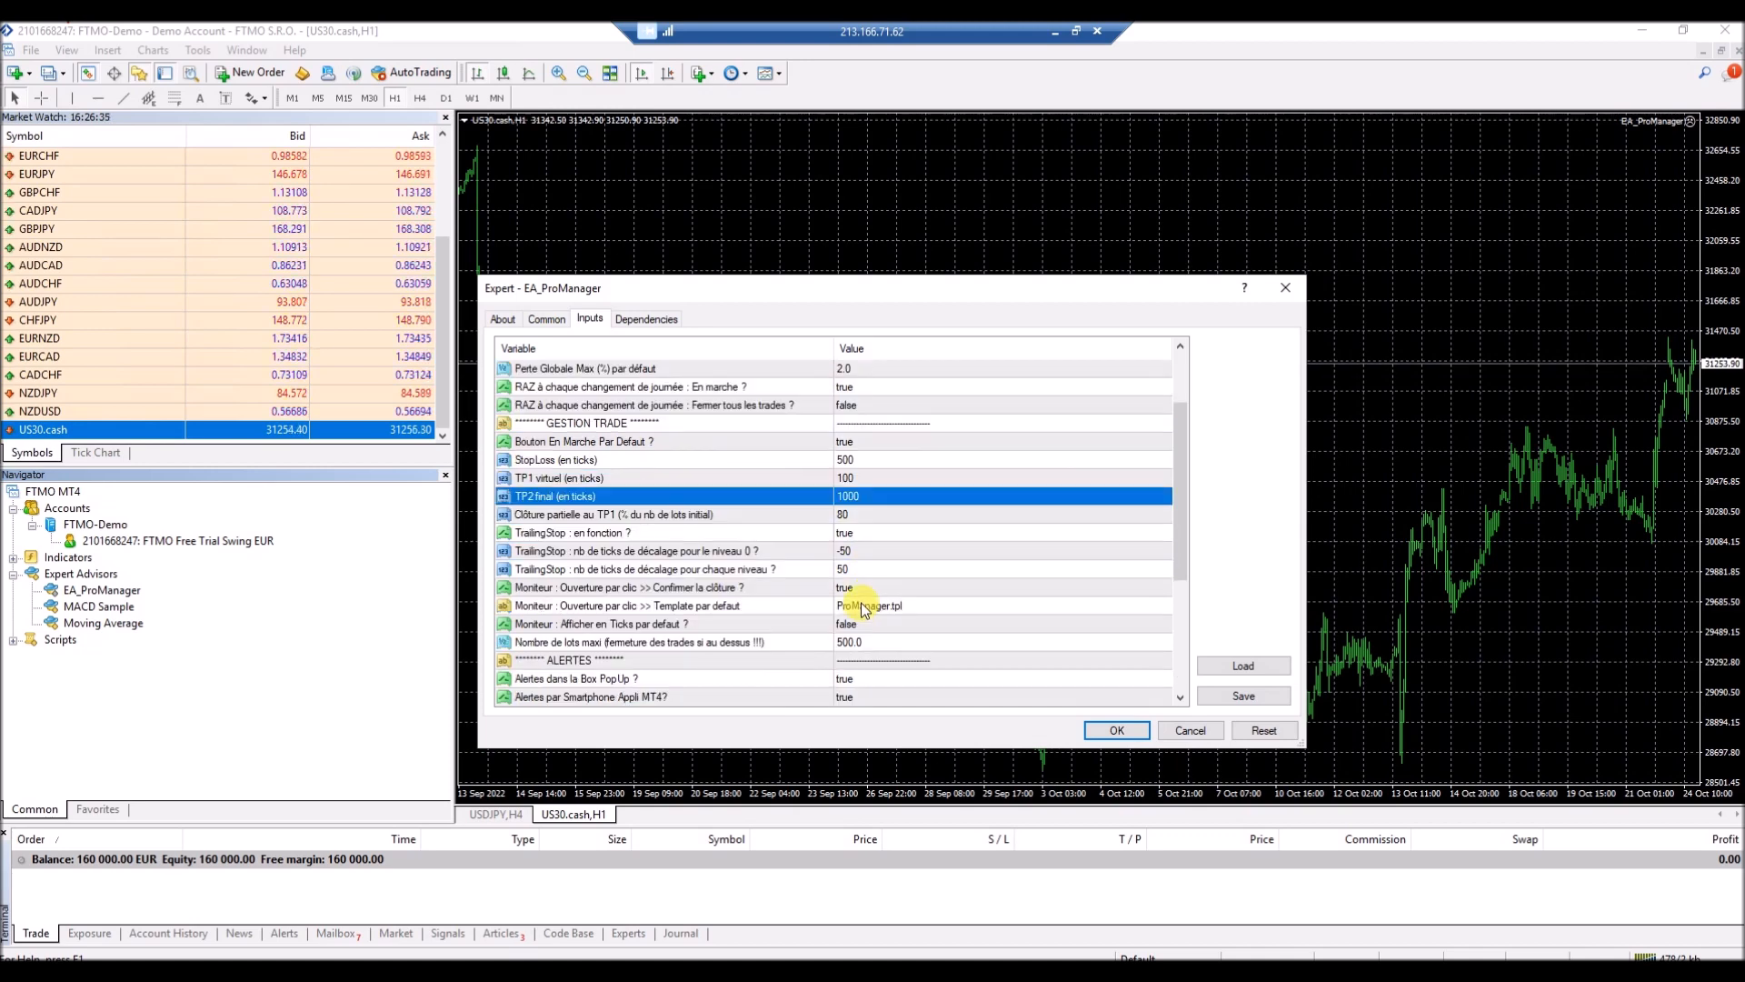
left_click(1117, 730)
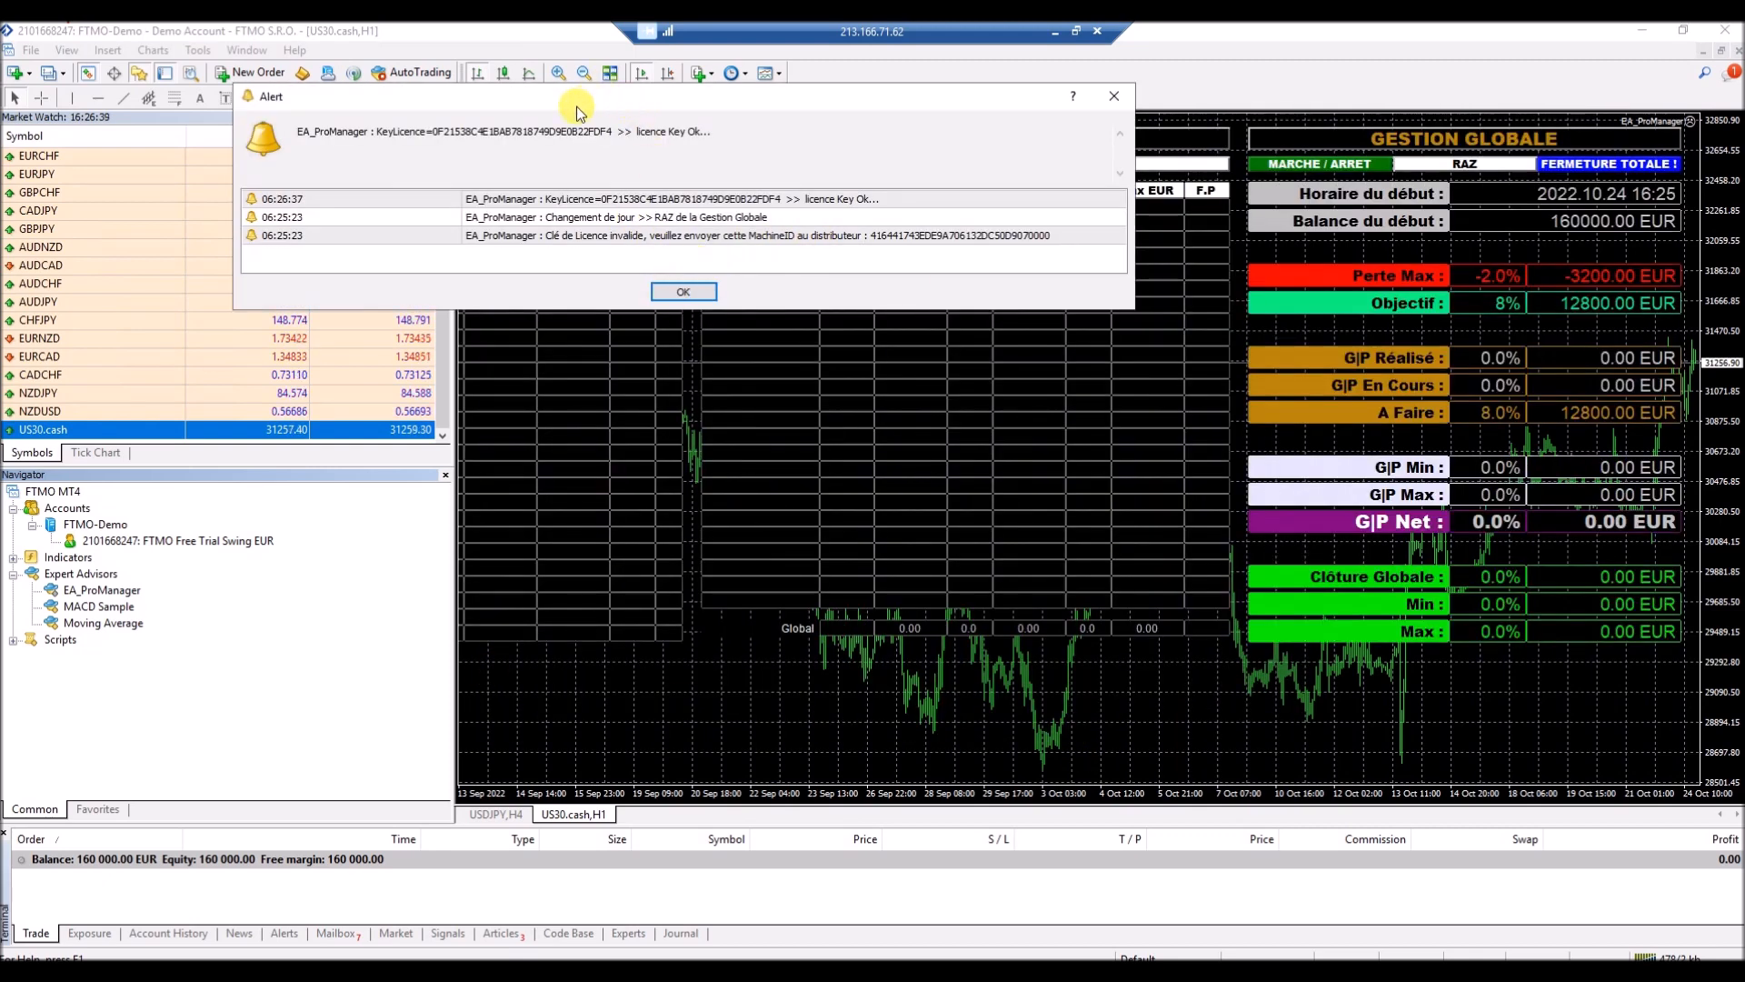
key("Return")
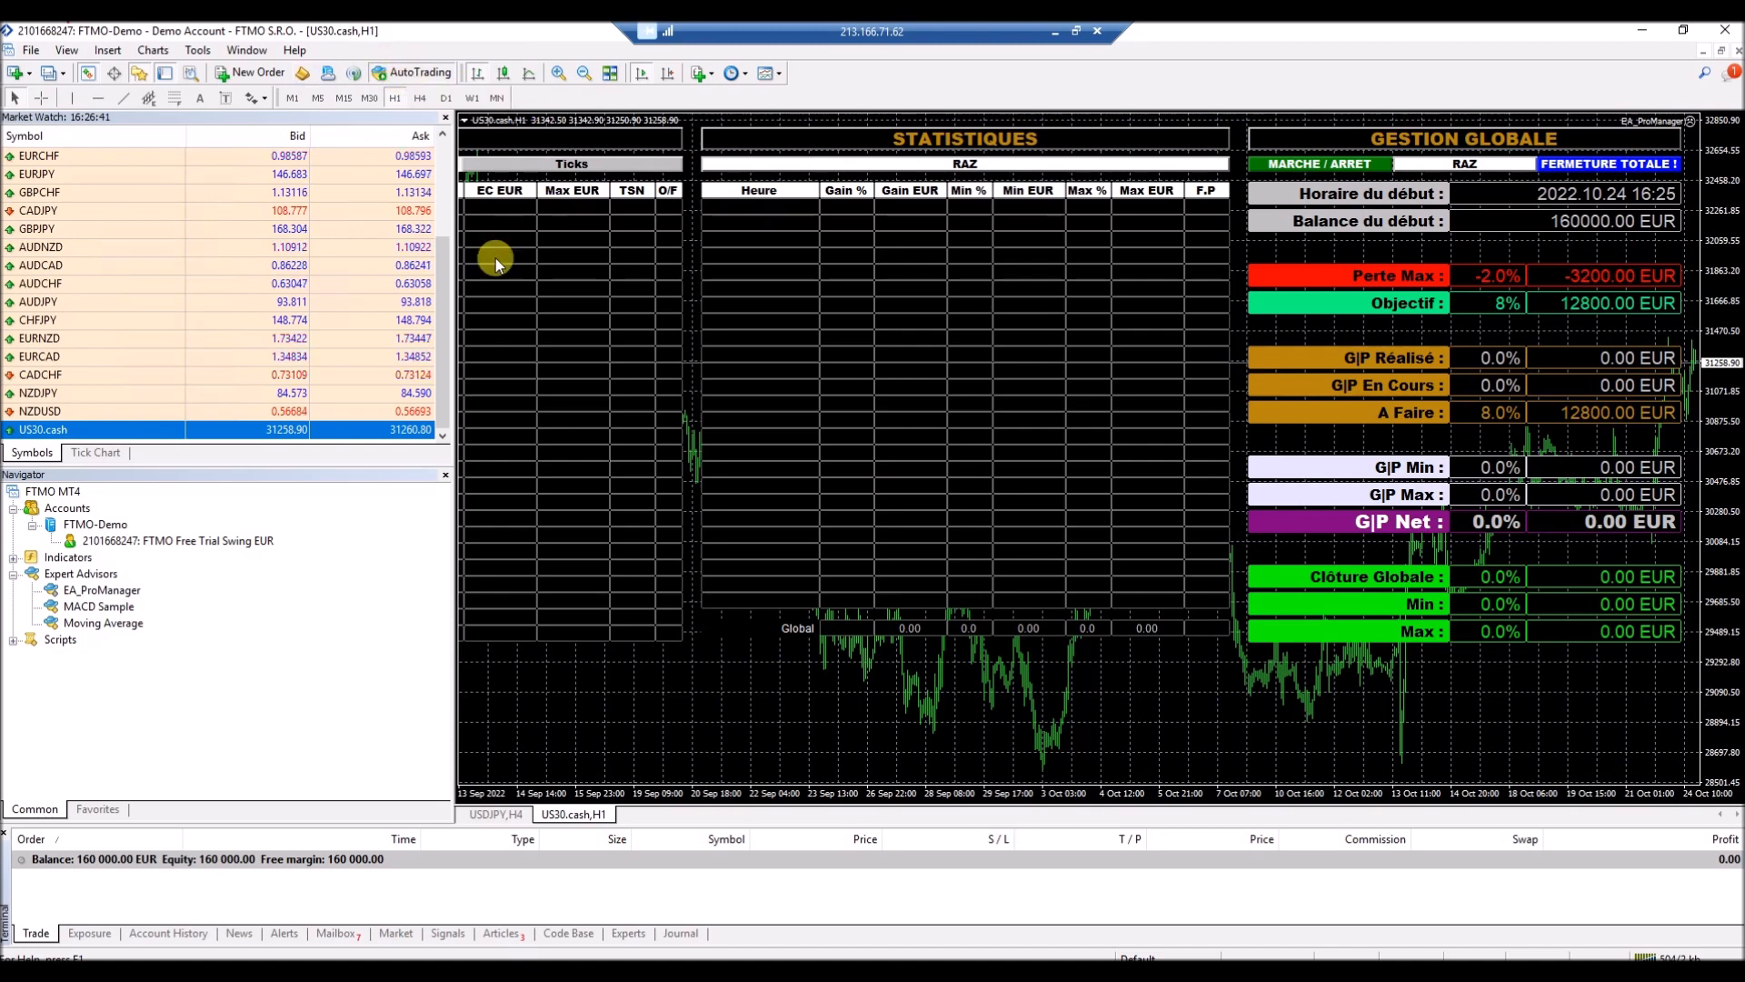
Close the USDJPY H4 chart and open a second chart window for US30.cash.
right_click(495, 818)
left_click(550, 823)
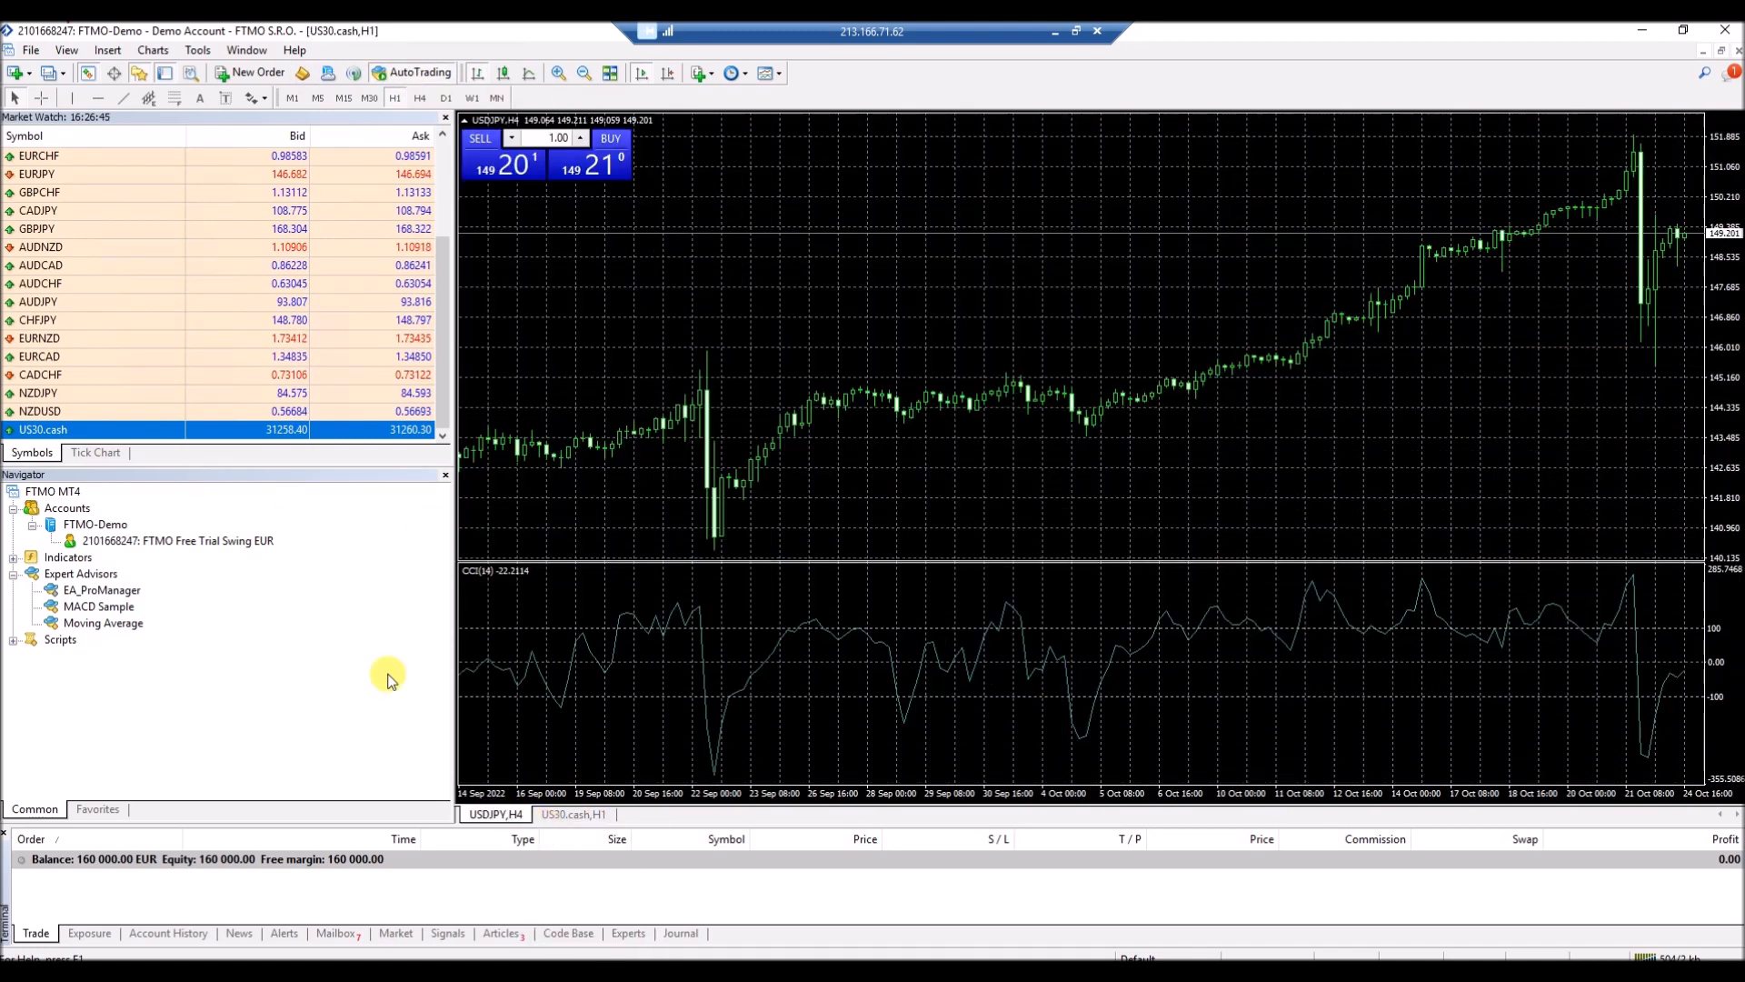
right_click(46, 436)
left_click(96, 468)
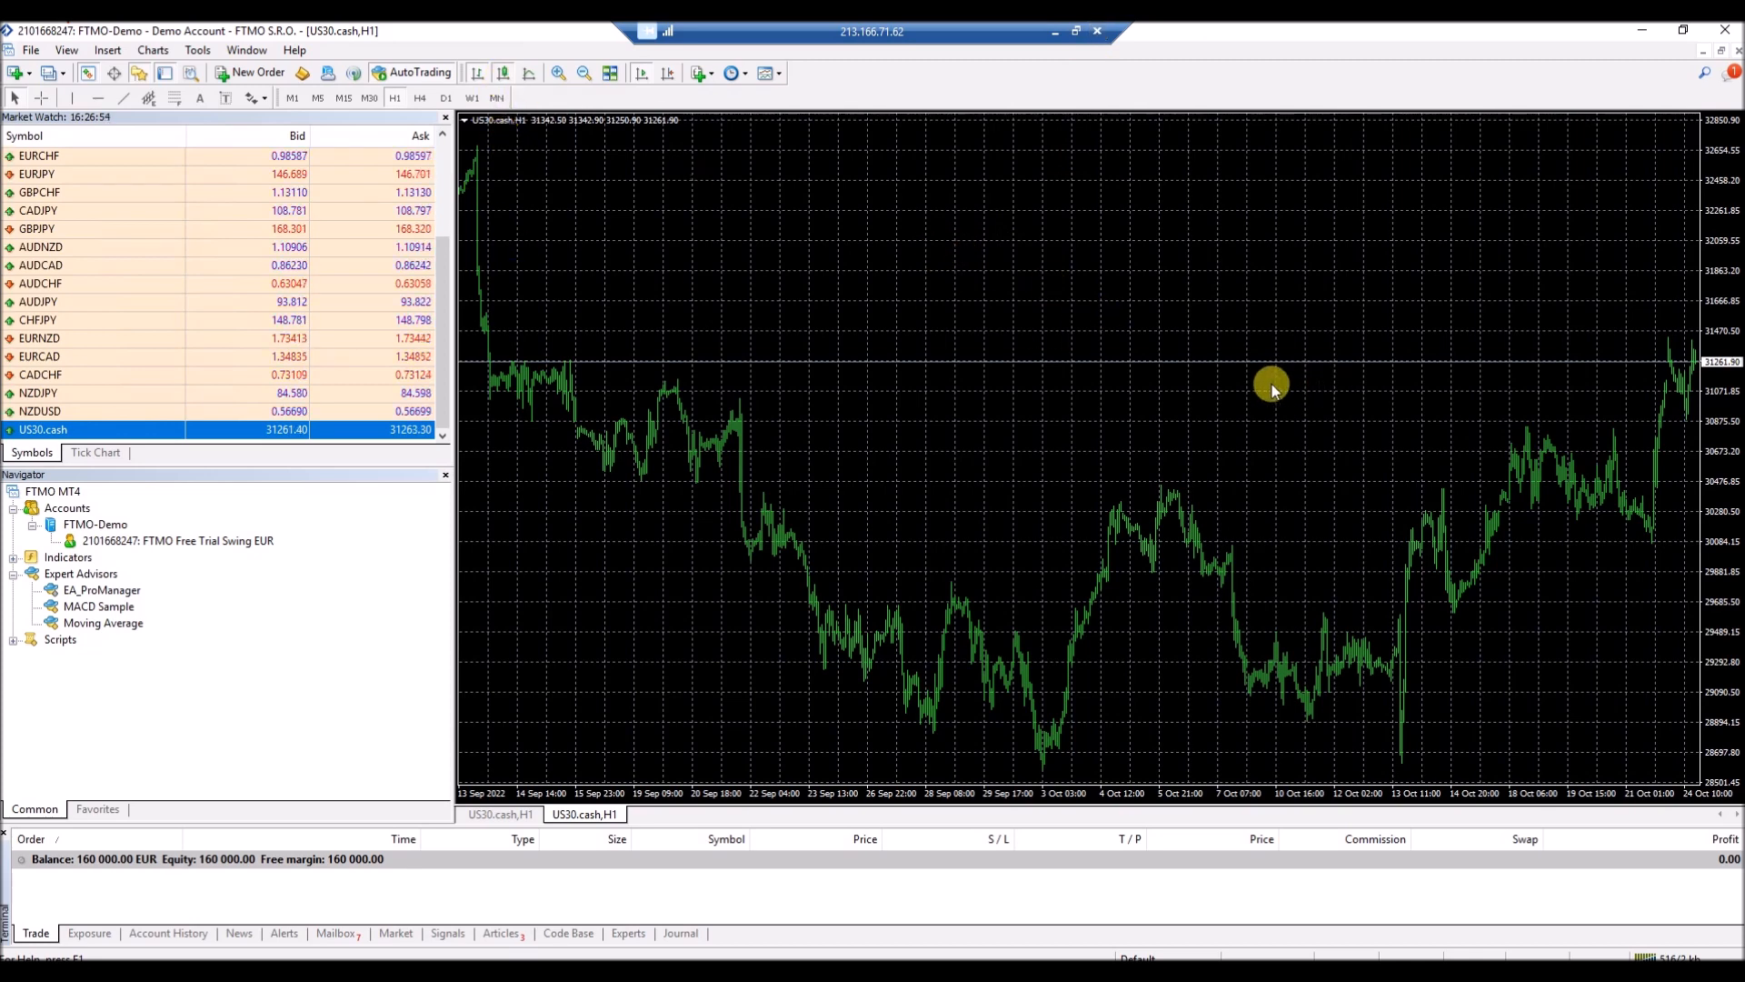
Enable one-click trading on the new US30.cash chart, accepting its terms, and buy 10.00 lots, dismissing the resulting alert.
left_click(464, 121)
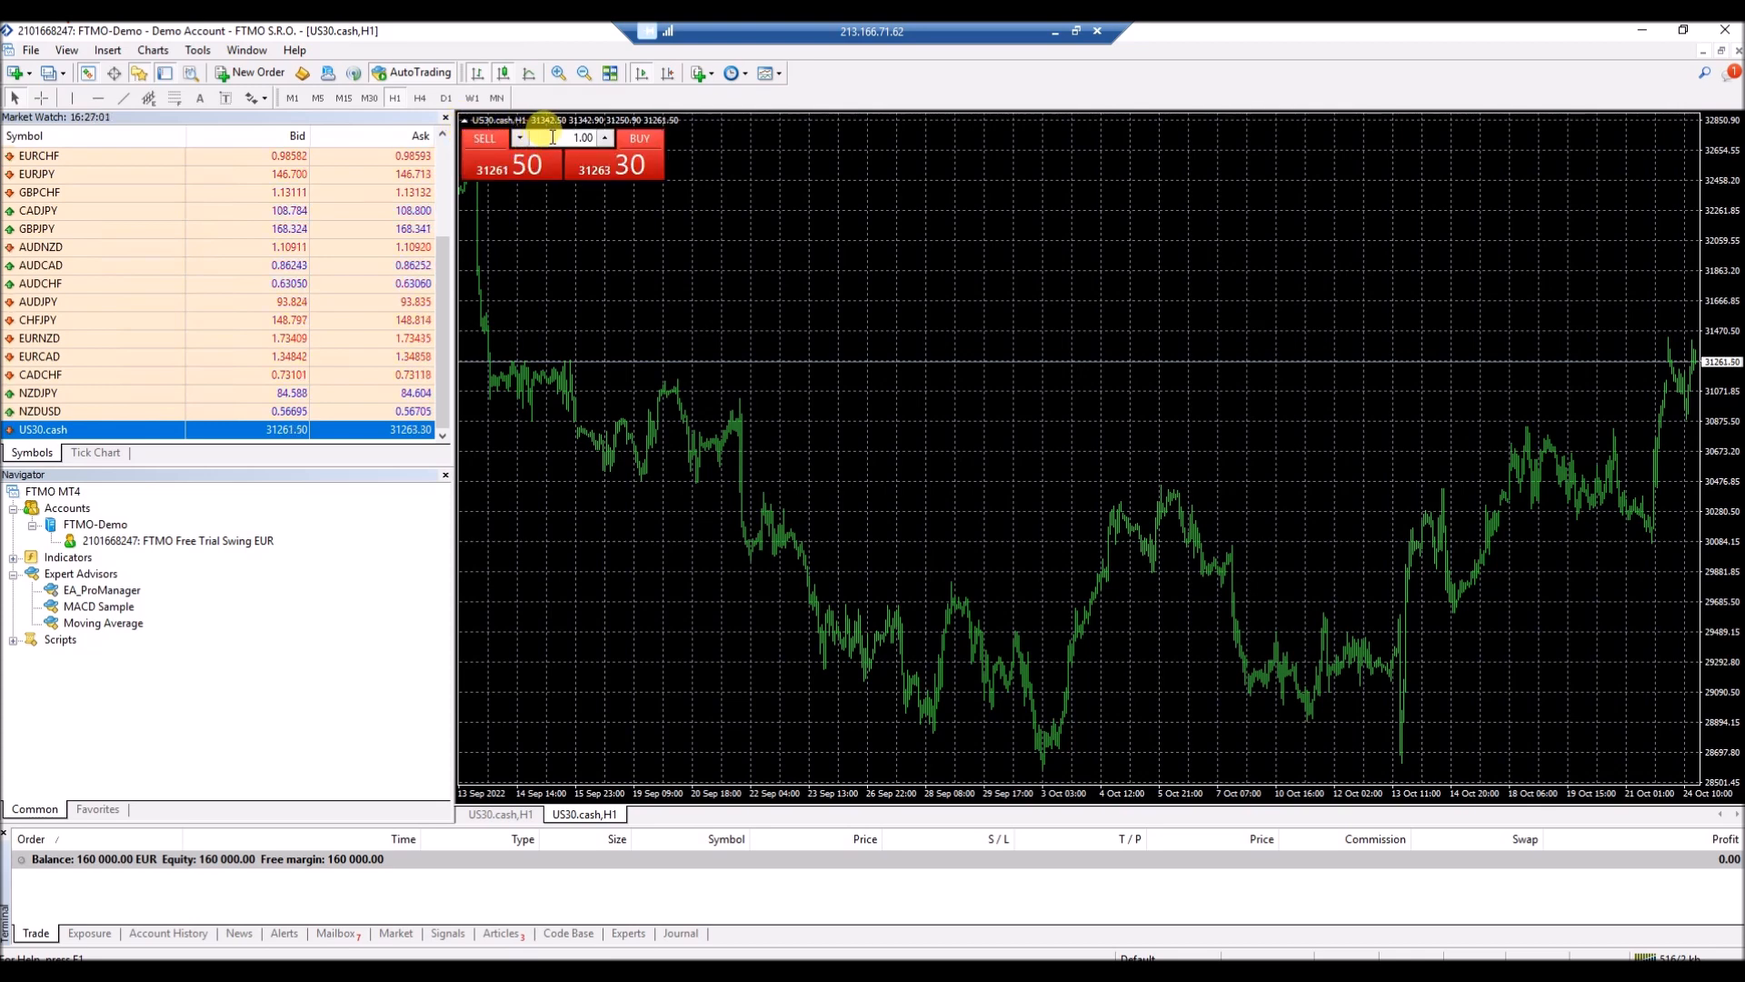
left_click(614, 148)
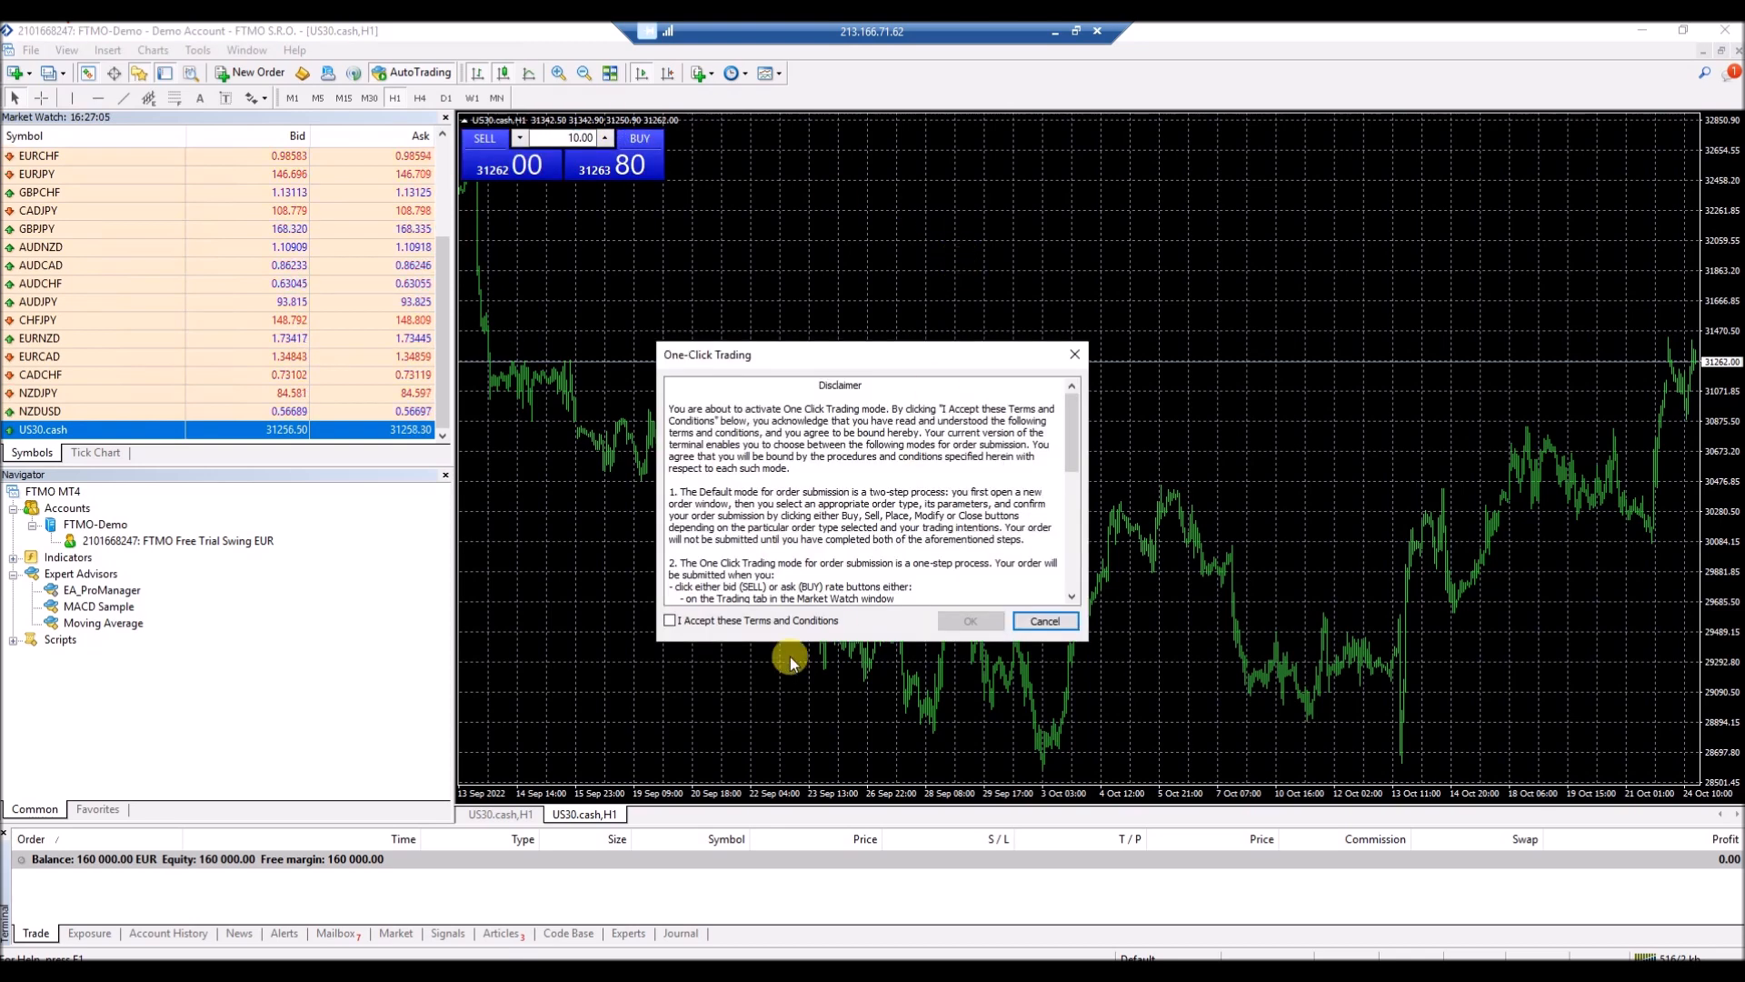
left_click(752, 623)
left_click(966, 622)
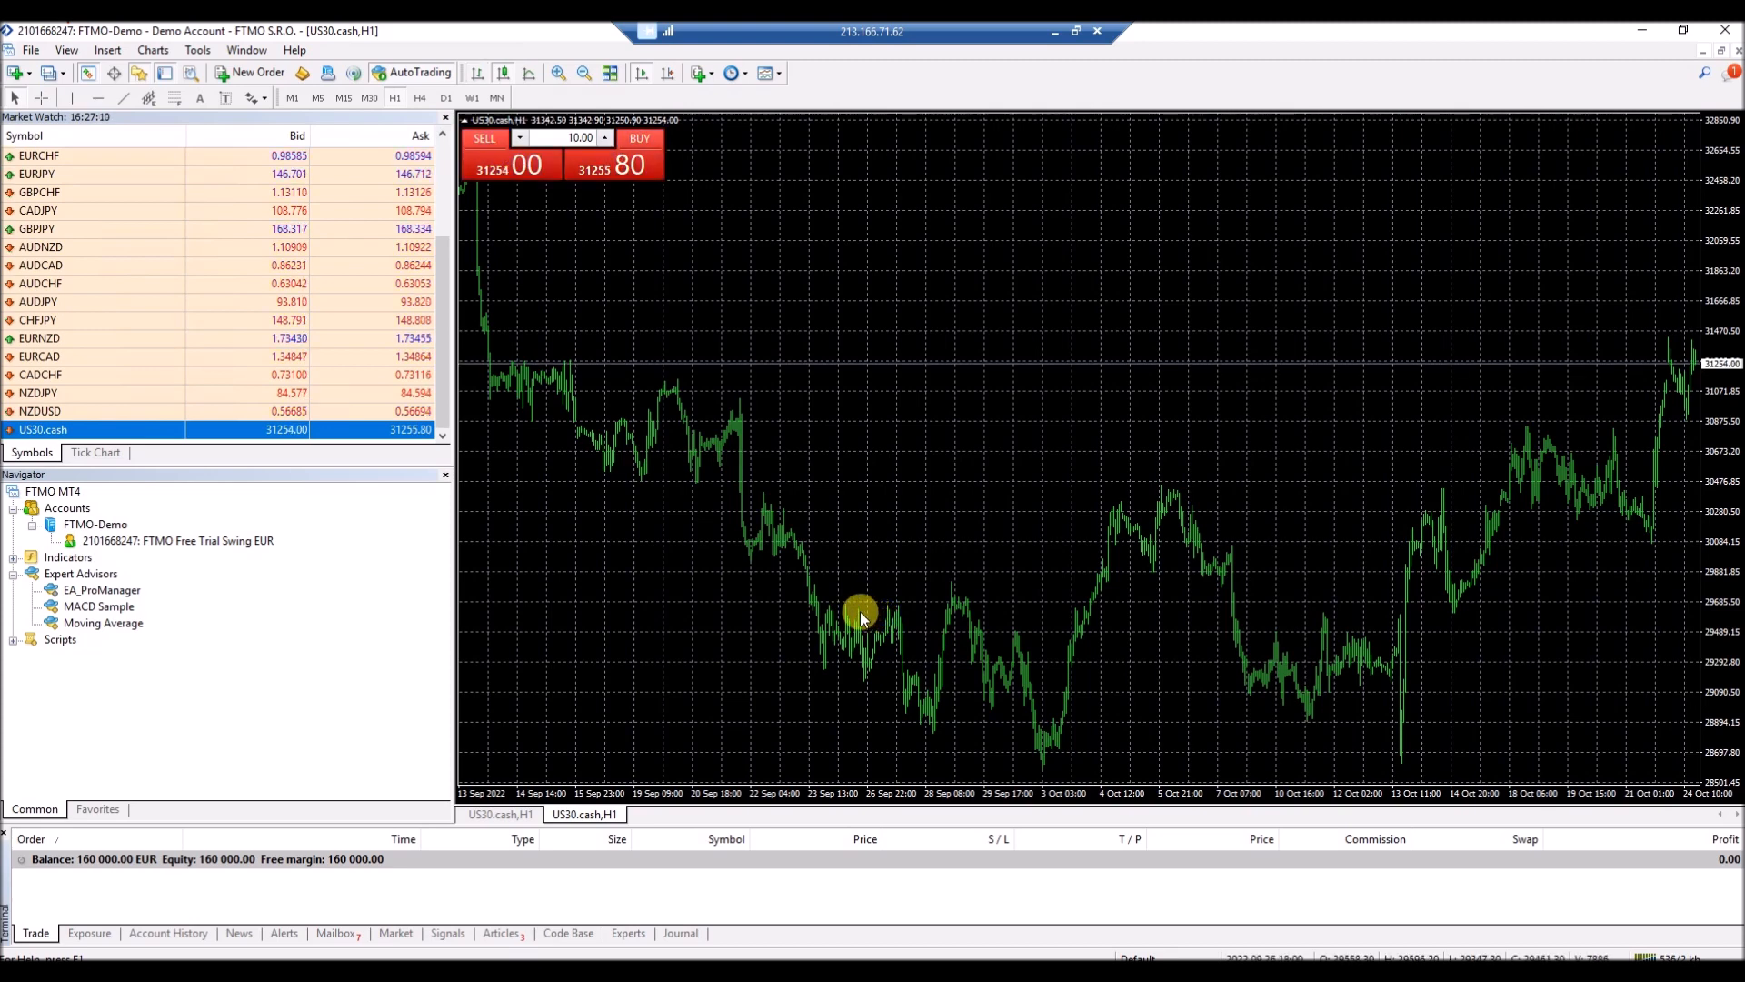
left_click(615, 171)
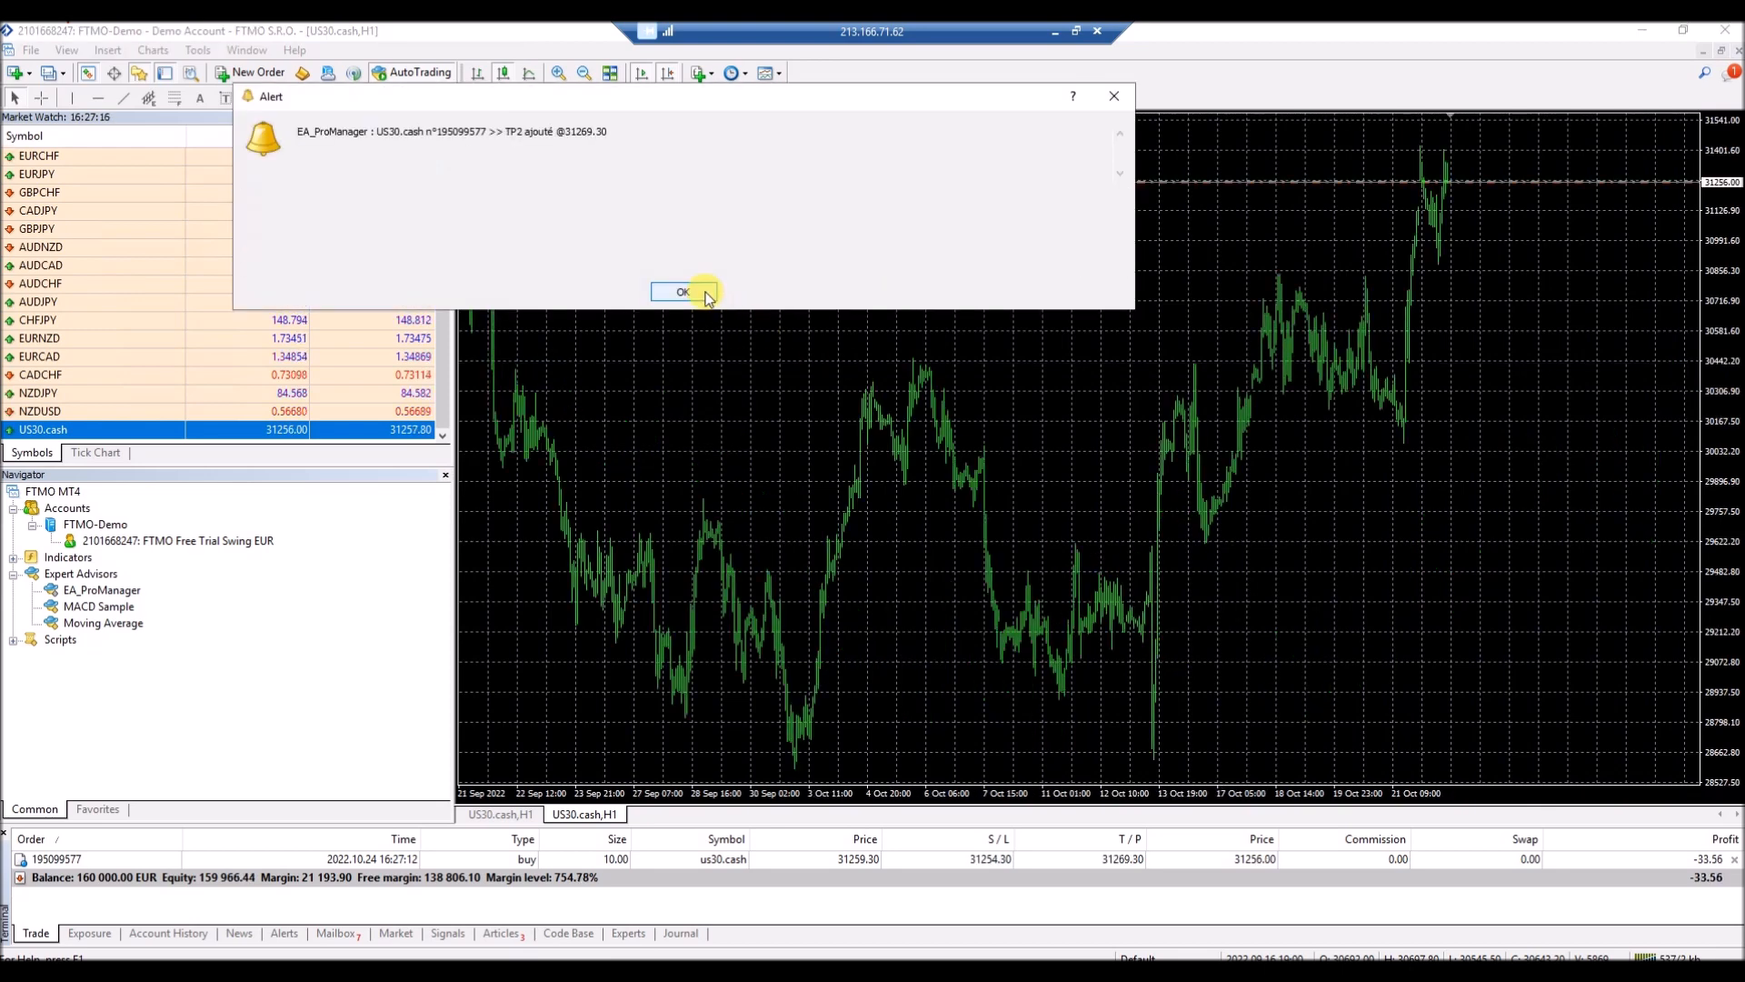
left_click(708, 298)
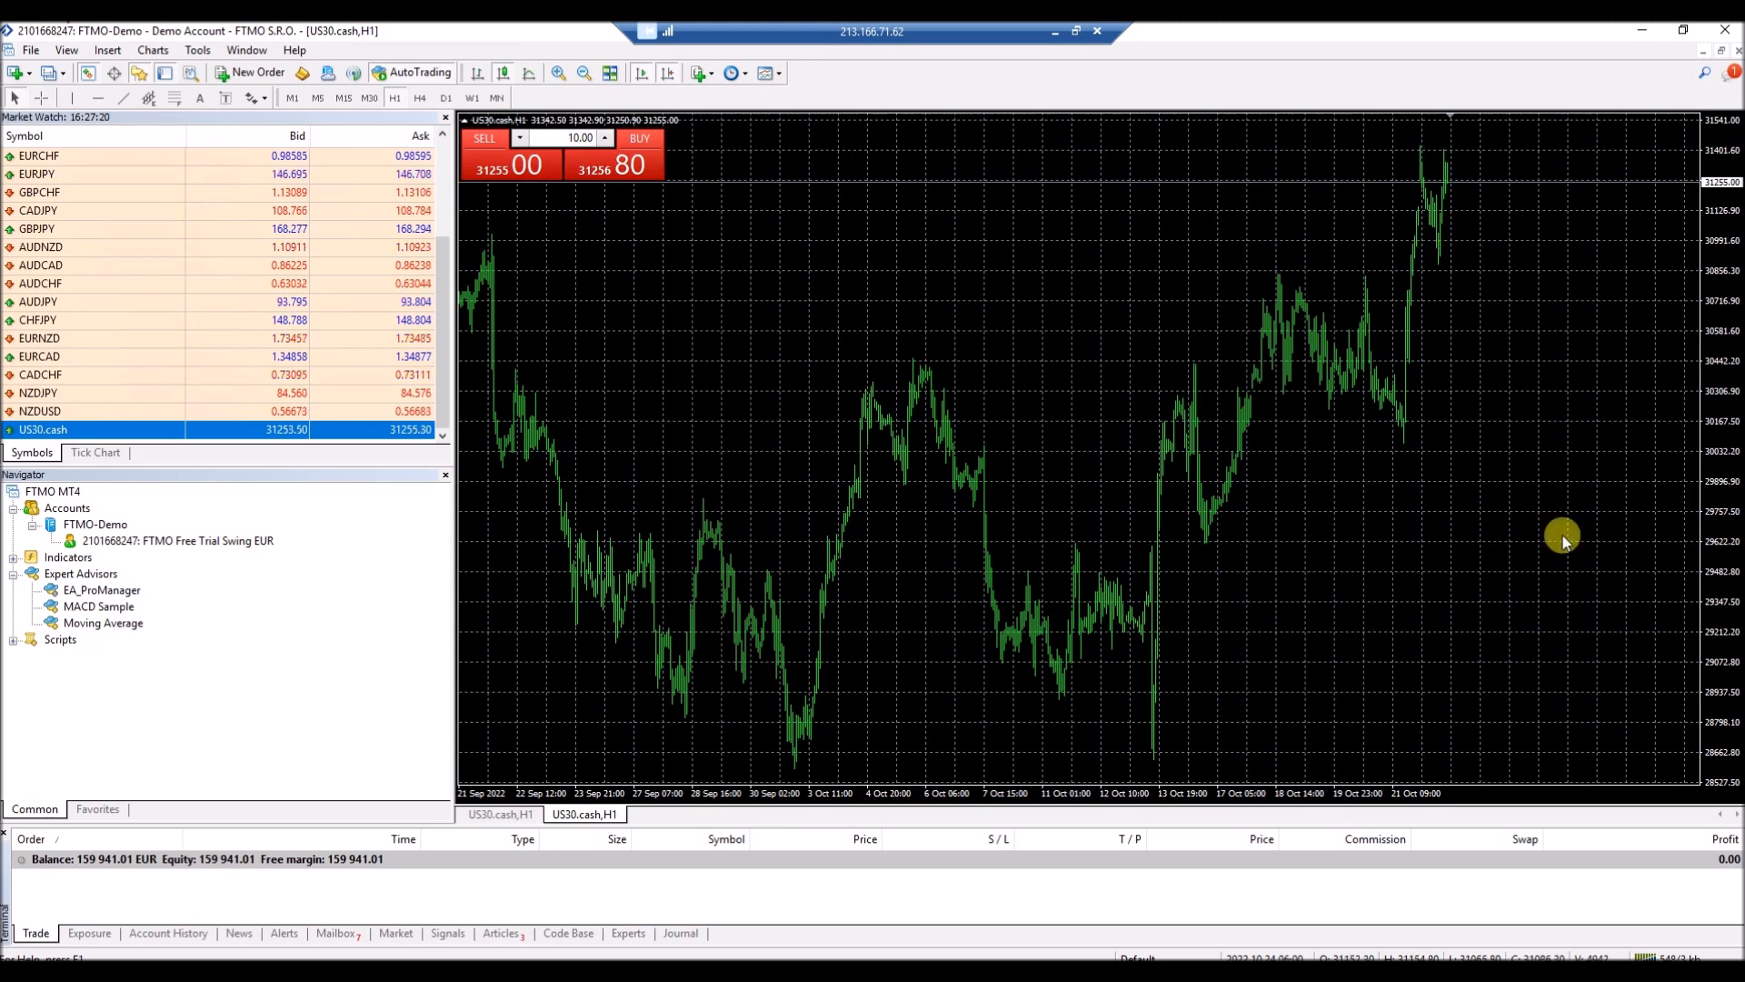
Open the EA_ProManager inputs from the first US30.cash chart and set StopLoss (en ticks) to 5000.
left_click(487, 813)
left_click(1678, 135)
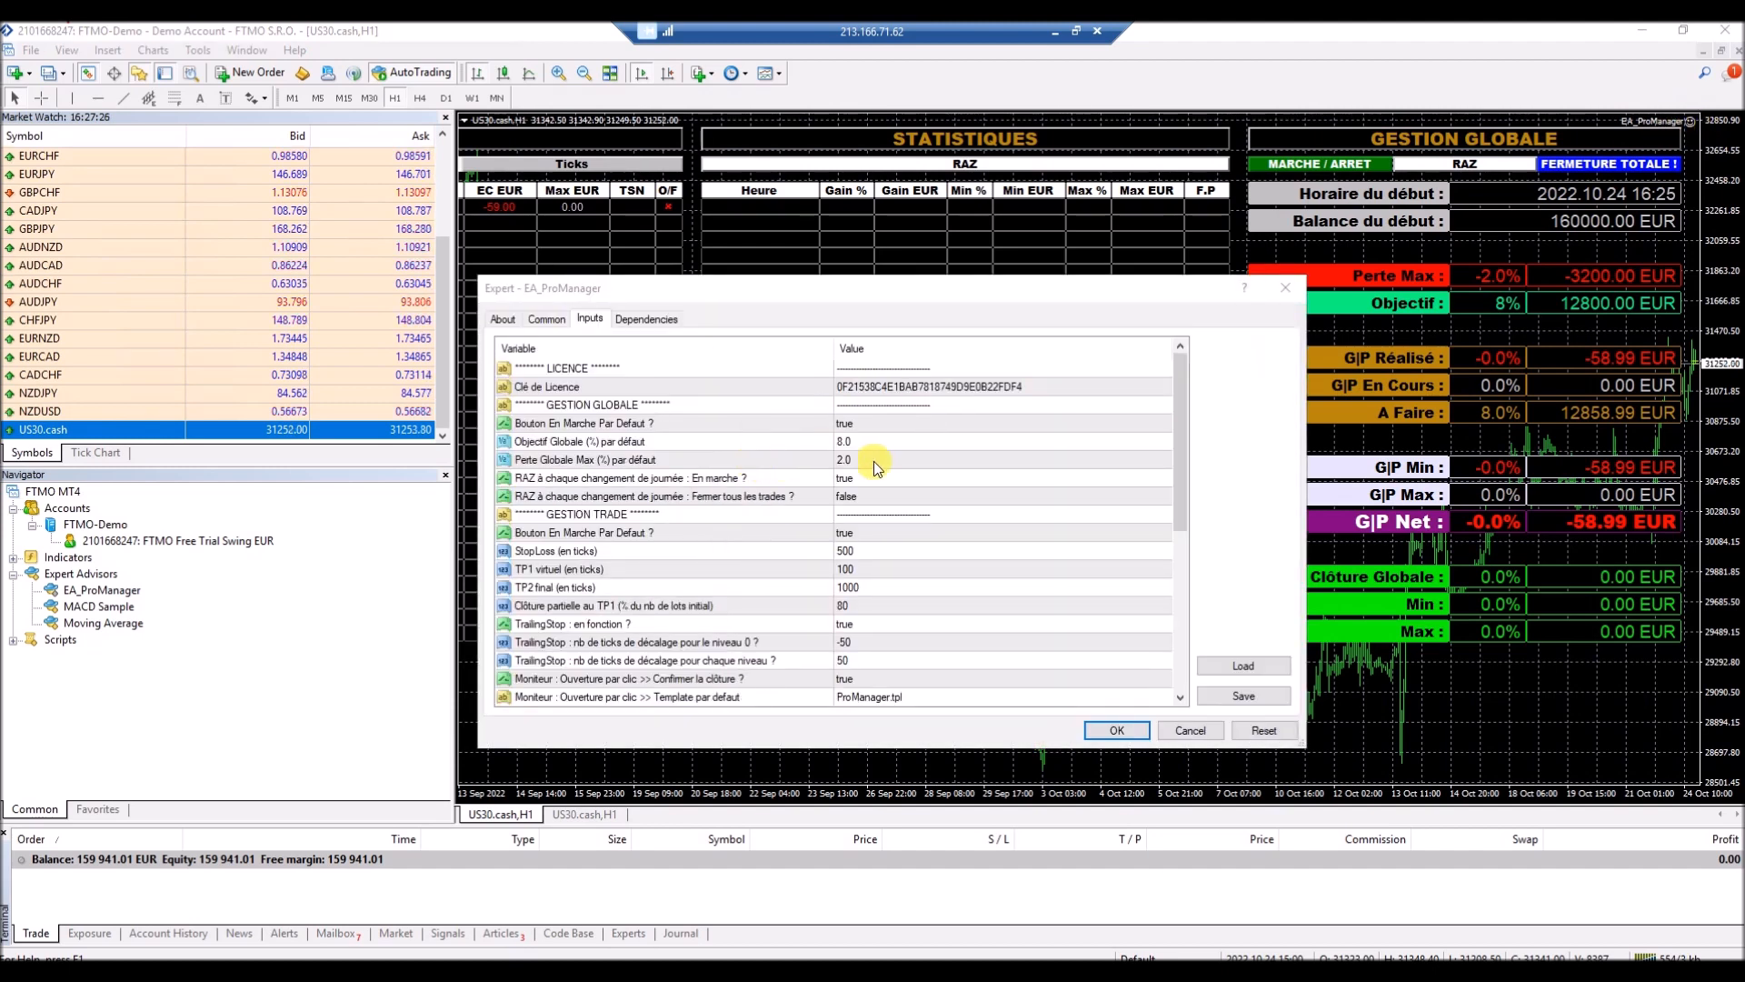
left_click(868, 551)
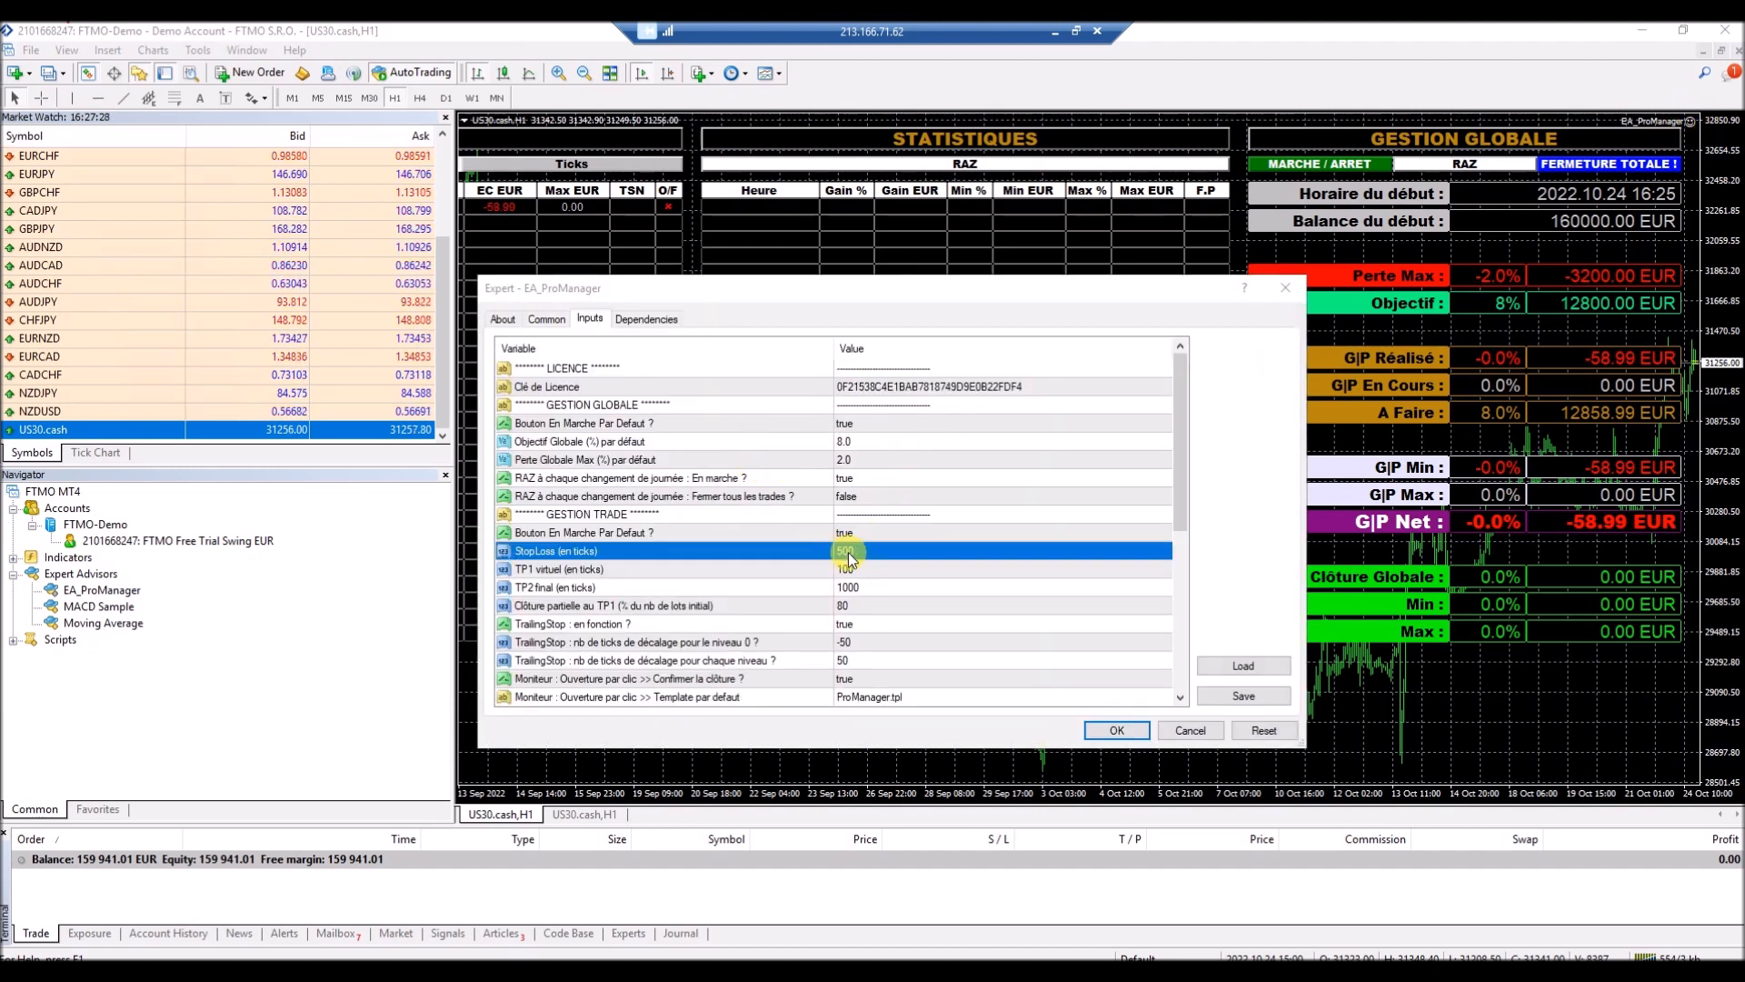
left_click(887, 552)
left_click(882, 551)
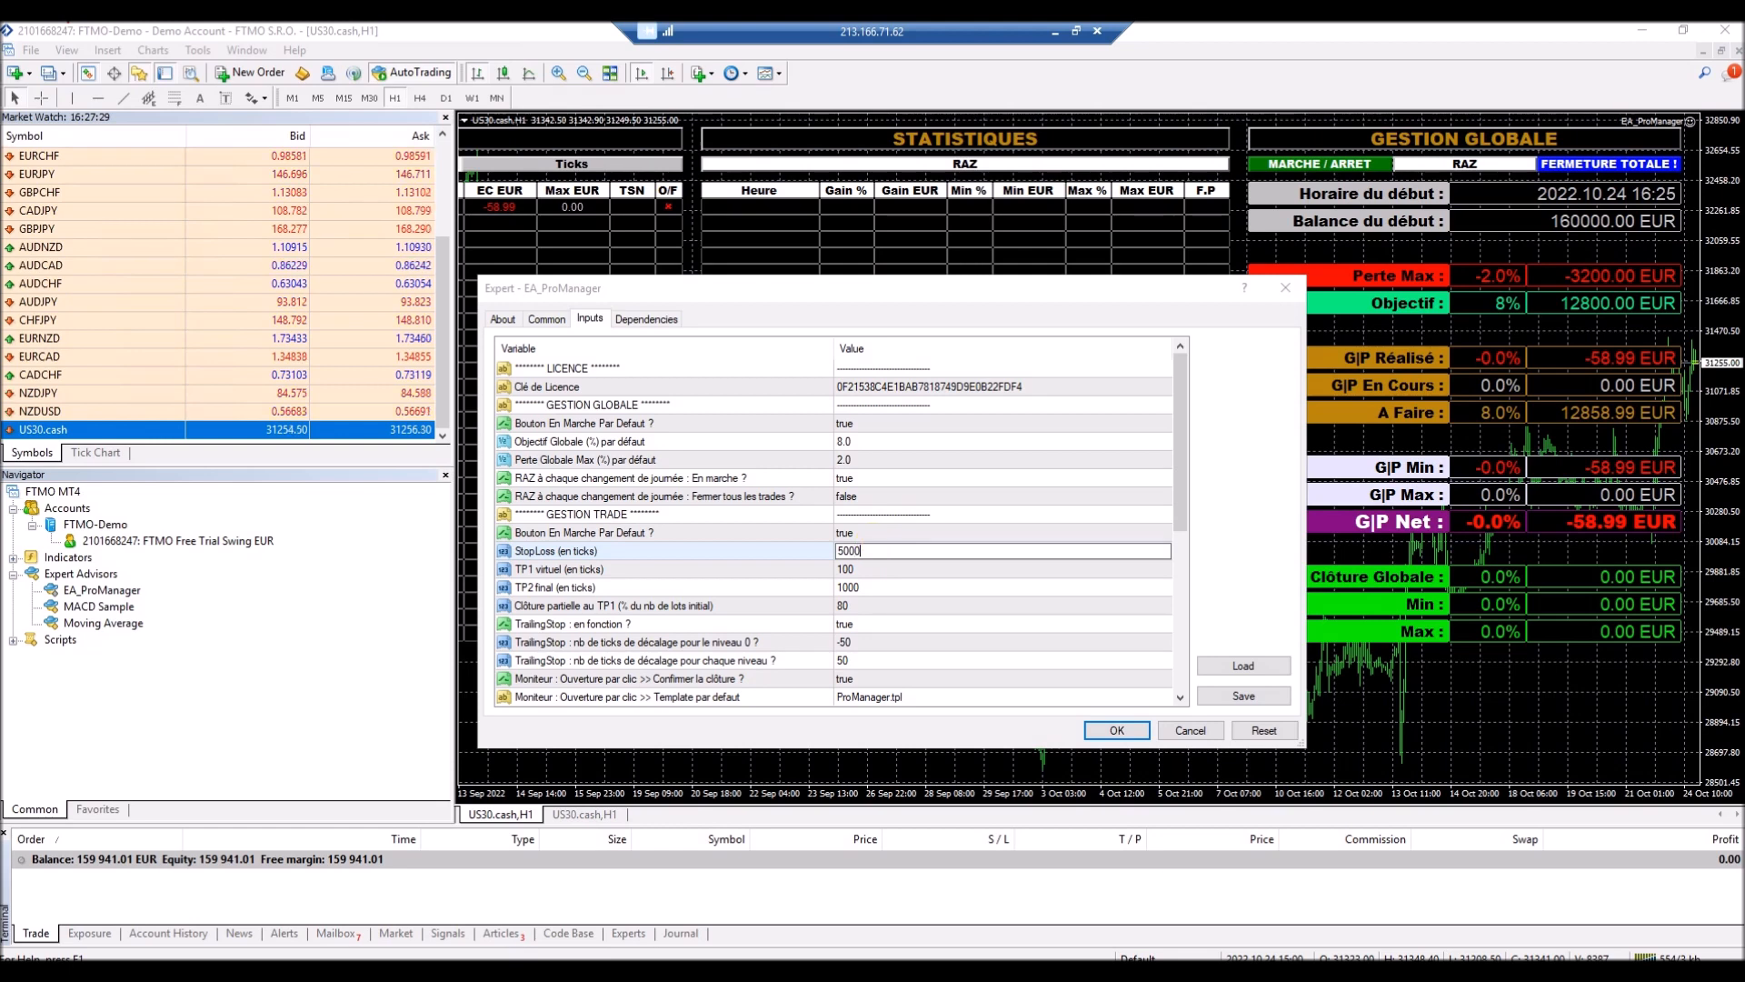
type("0")
Set TP1 virtuel (en ticks) to 1000 and TP2 final (en ticks) to 10000.
left_click(884, 572)
left_click(884, 573)
type("0")
left_click(871, 589)
left_click(871, 589)
left_click(871, 589)
left_click(871, 589)
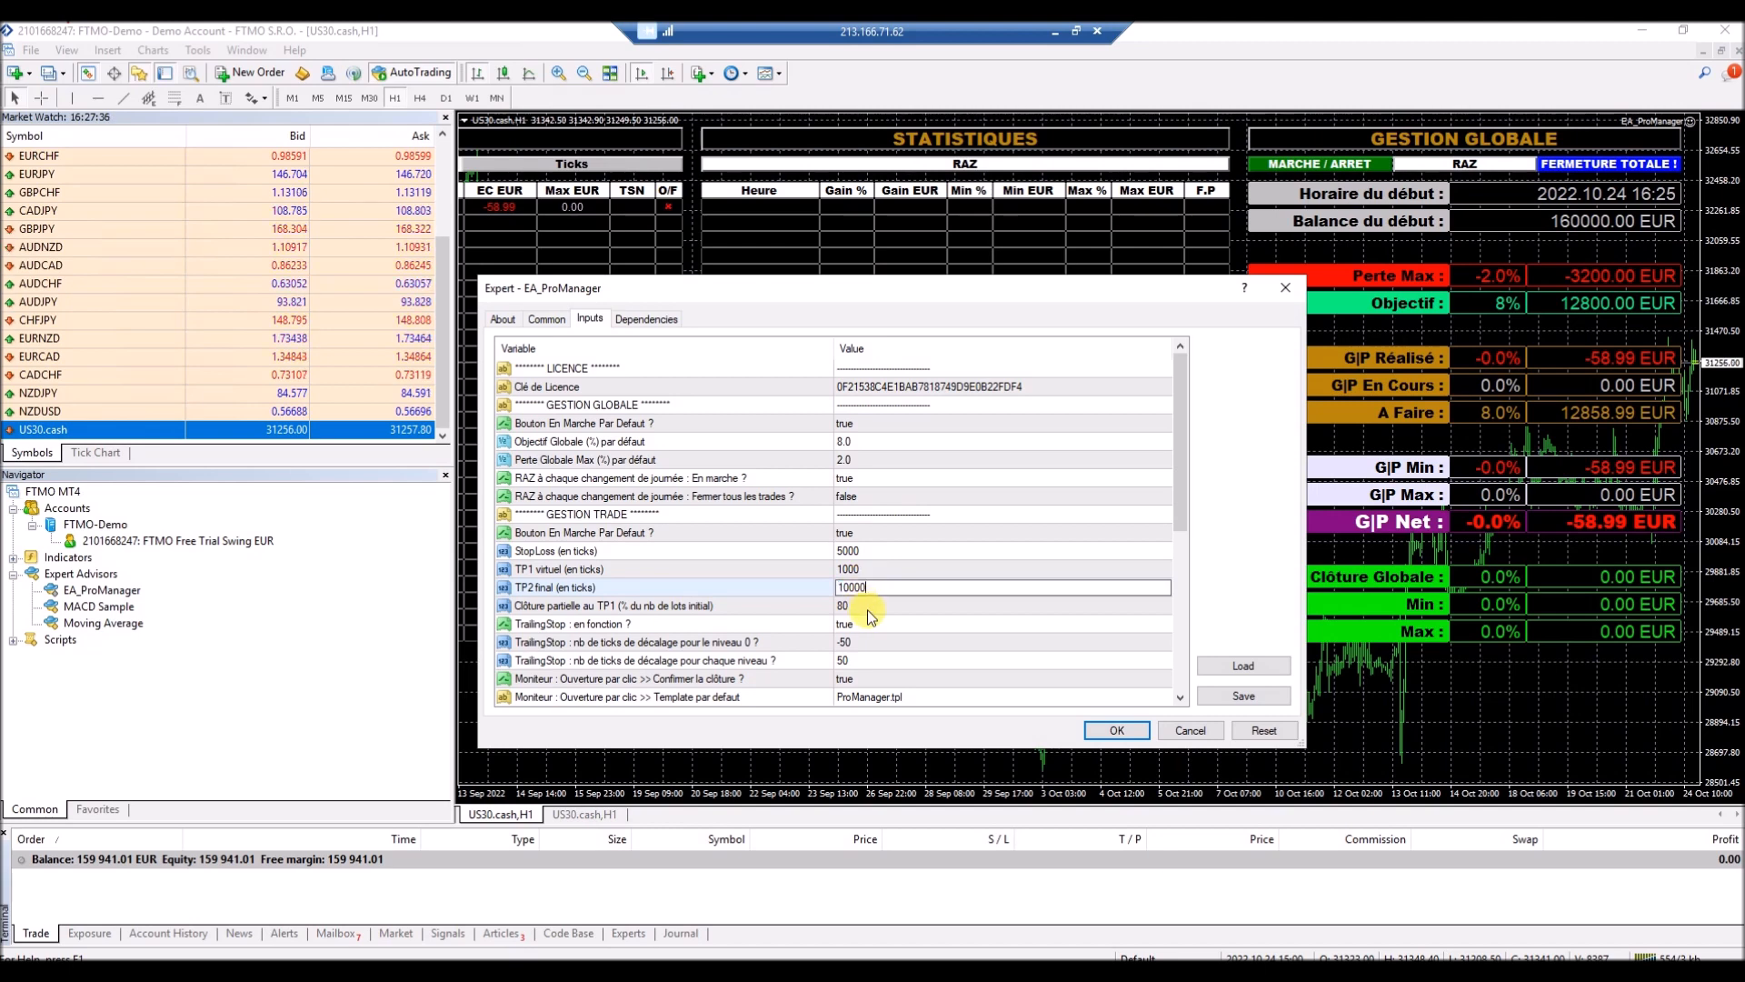
type("0")
left_click(868, 609)
Set the TrailingStop tick offsets to -500 for level 0 and 500 for each level, then apply the inputs and dismiss the alert.
left_click(857, 643)
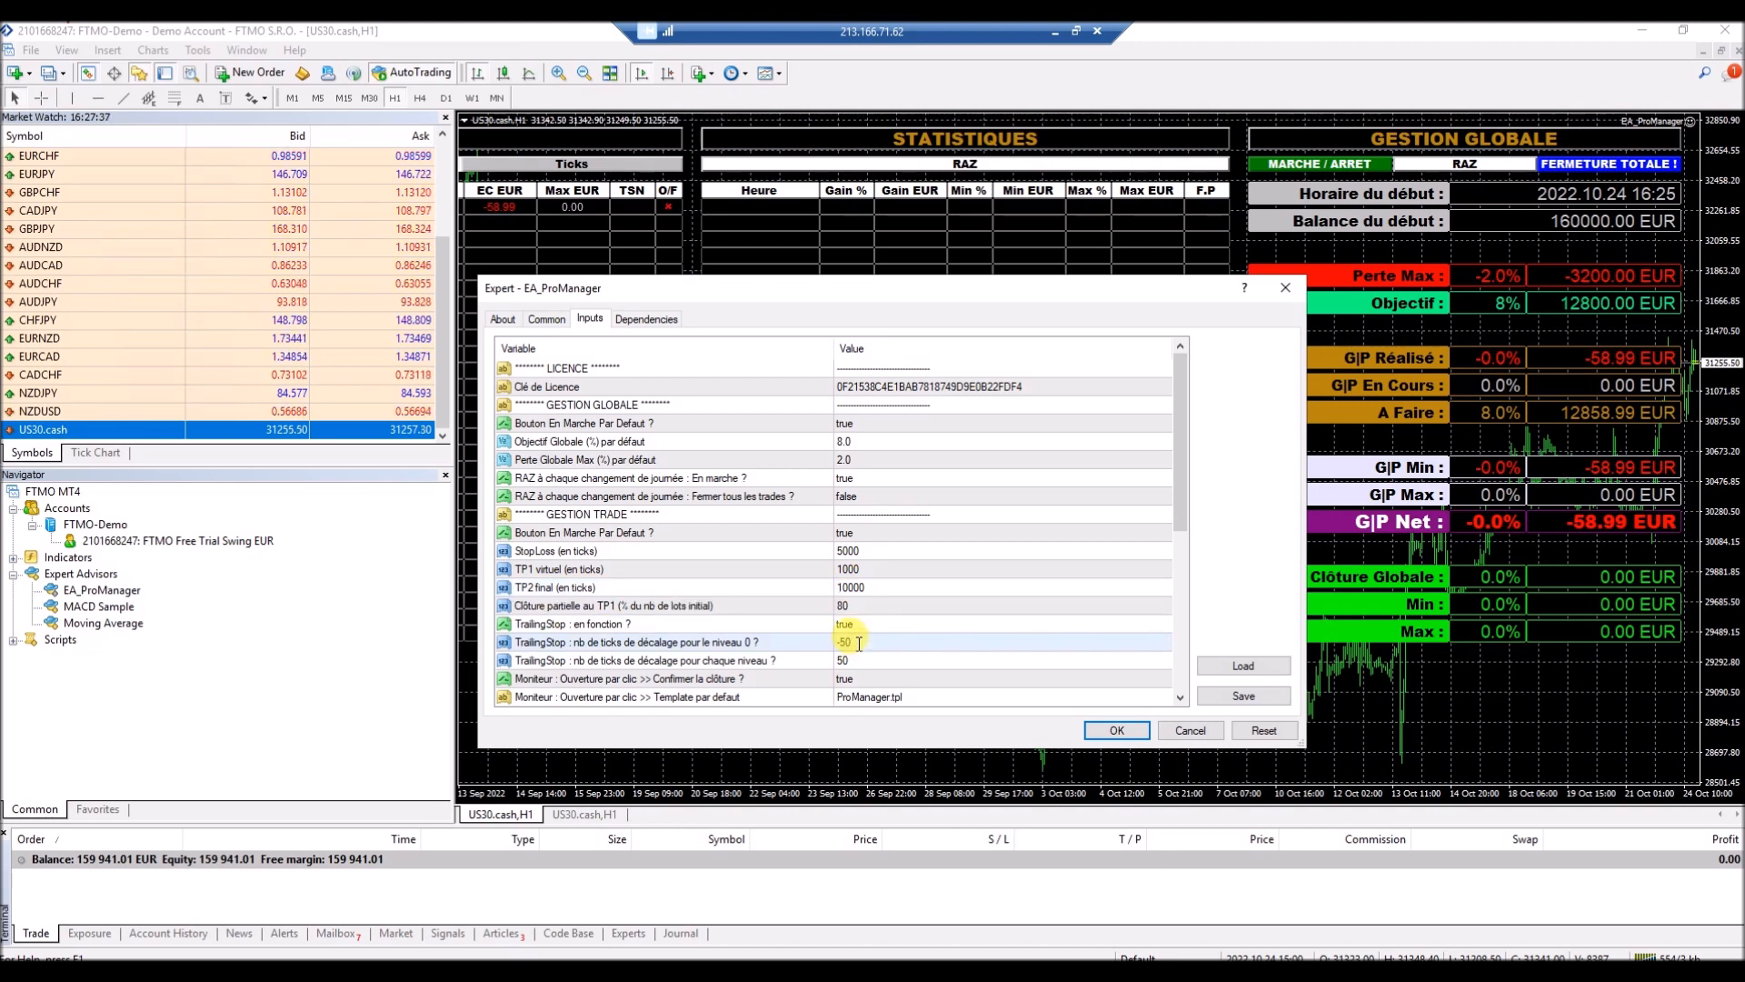
type("0")
left_click(861, 661)
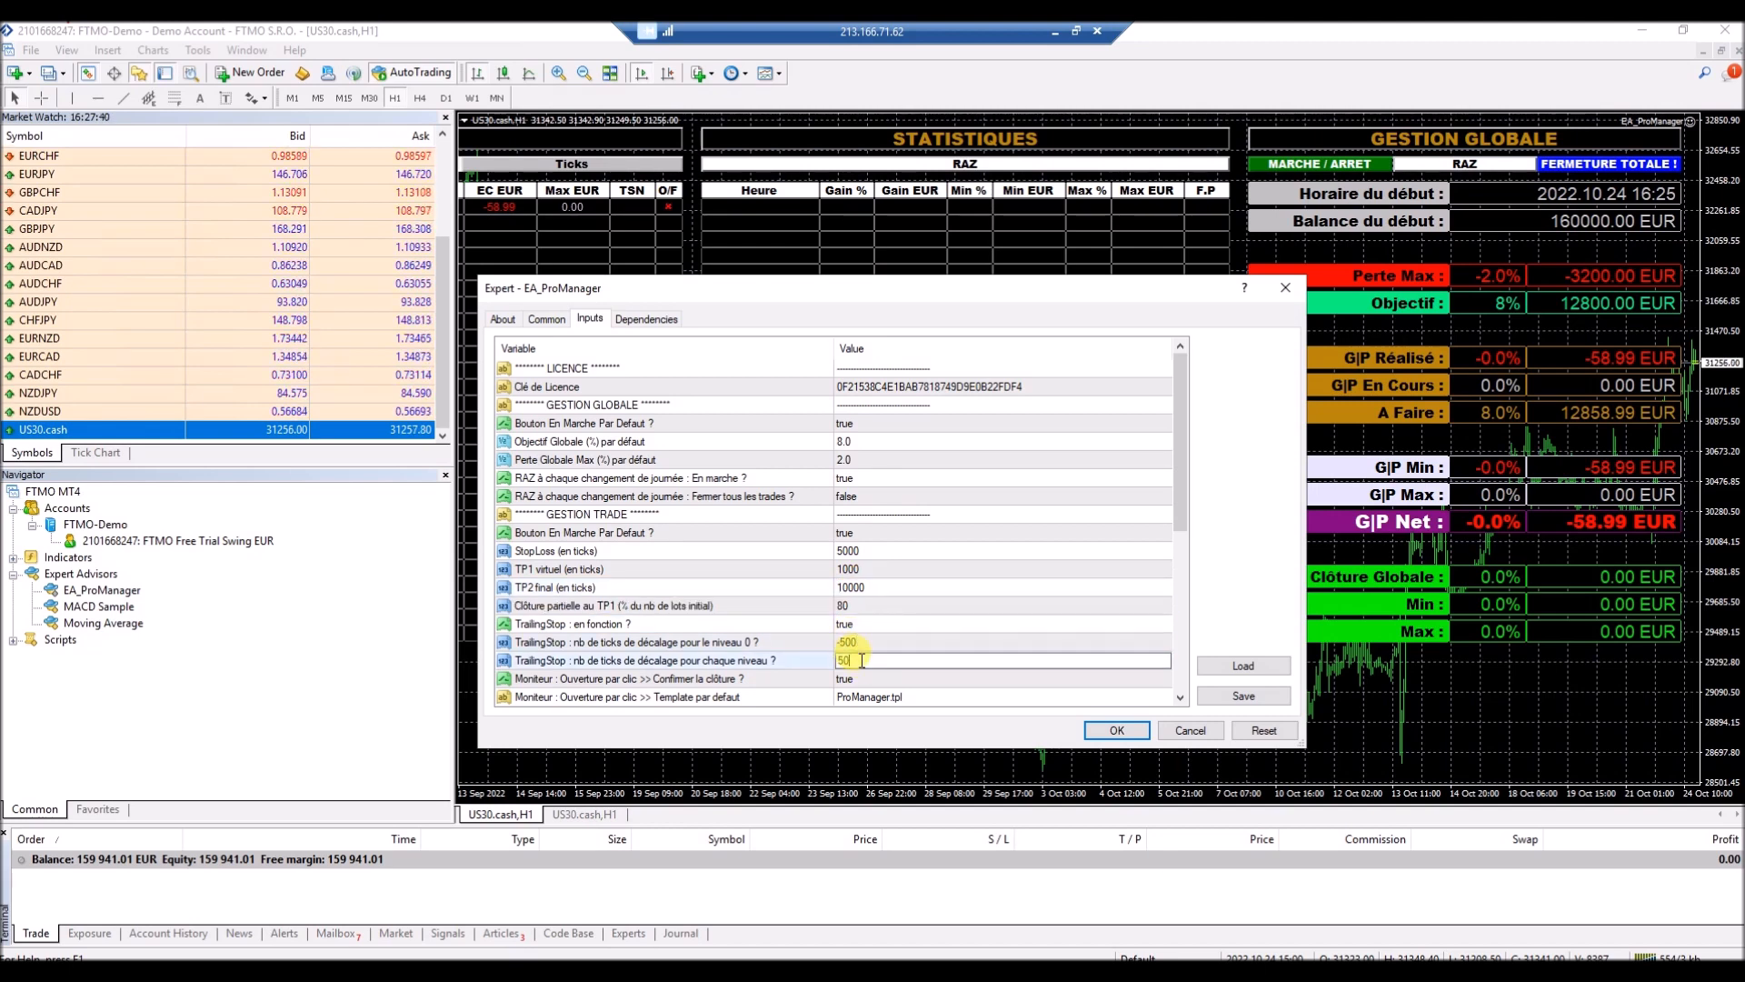
type("0")
scroll(862, 664, "down", 1)
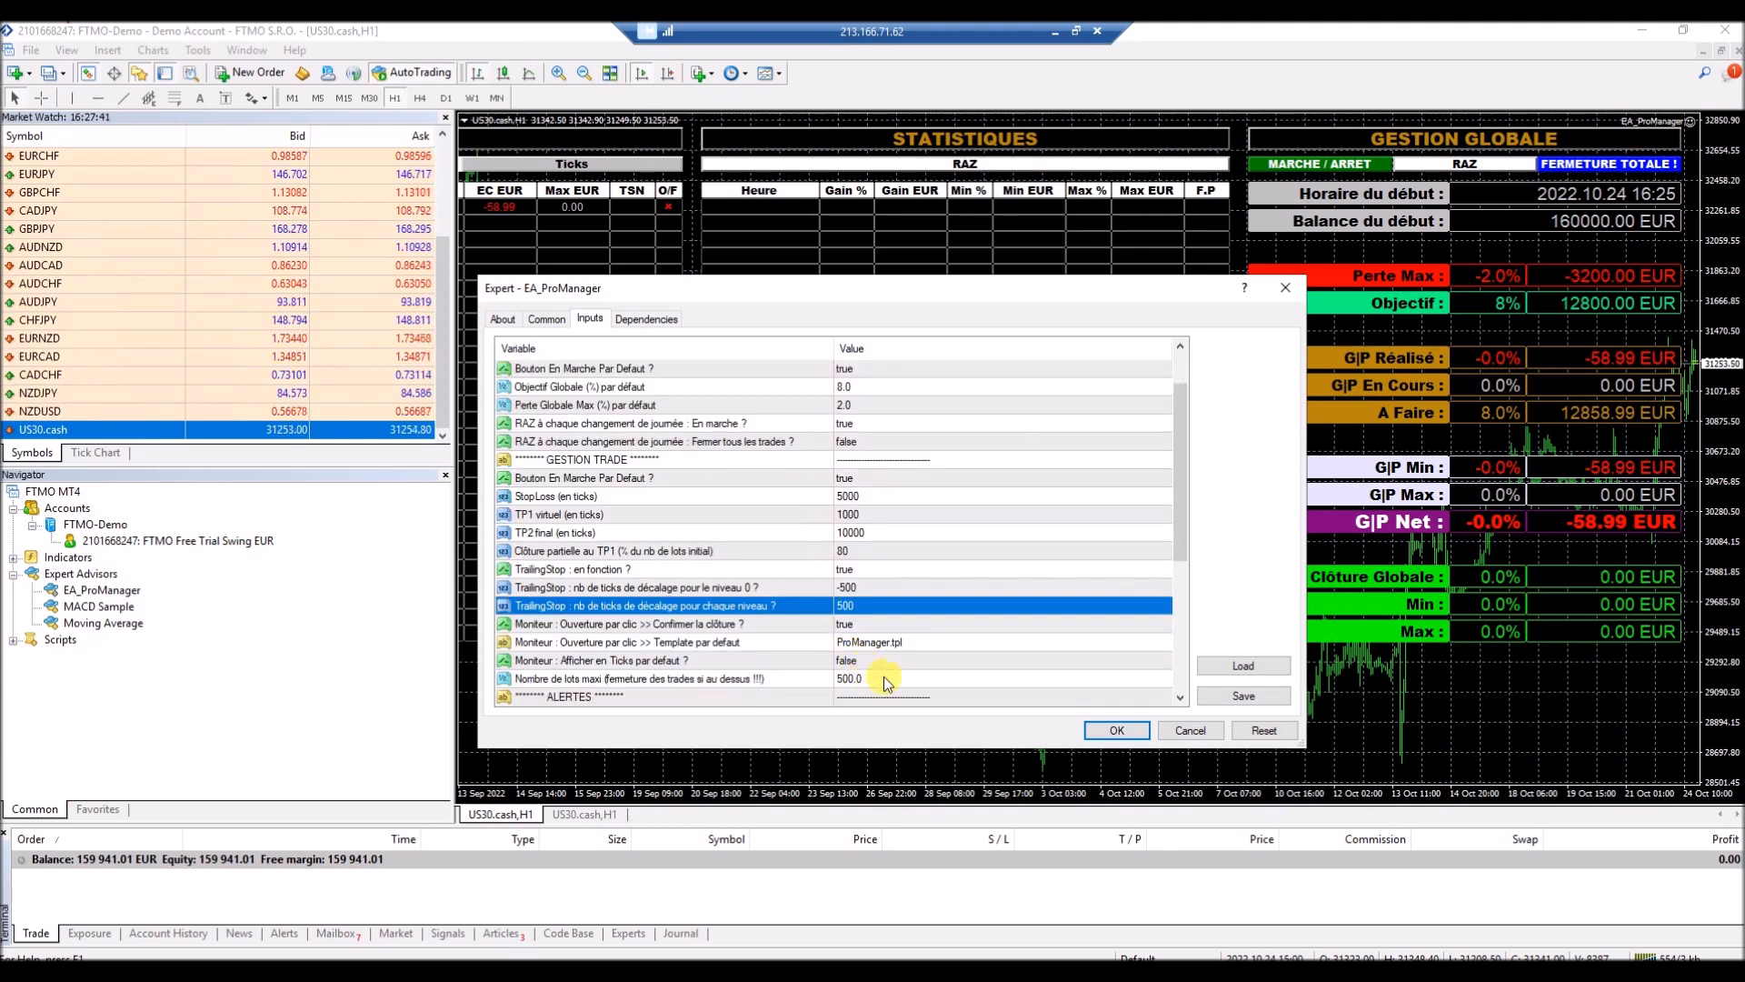
left_click(1116, 730)
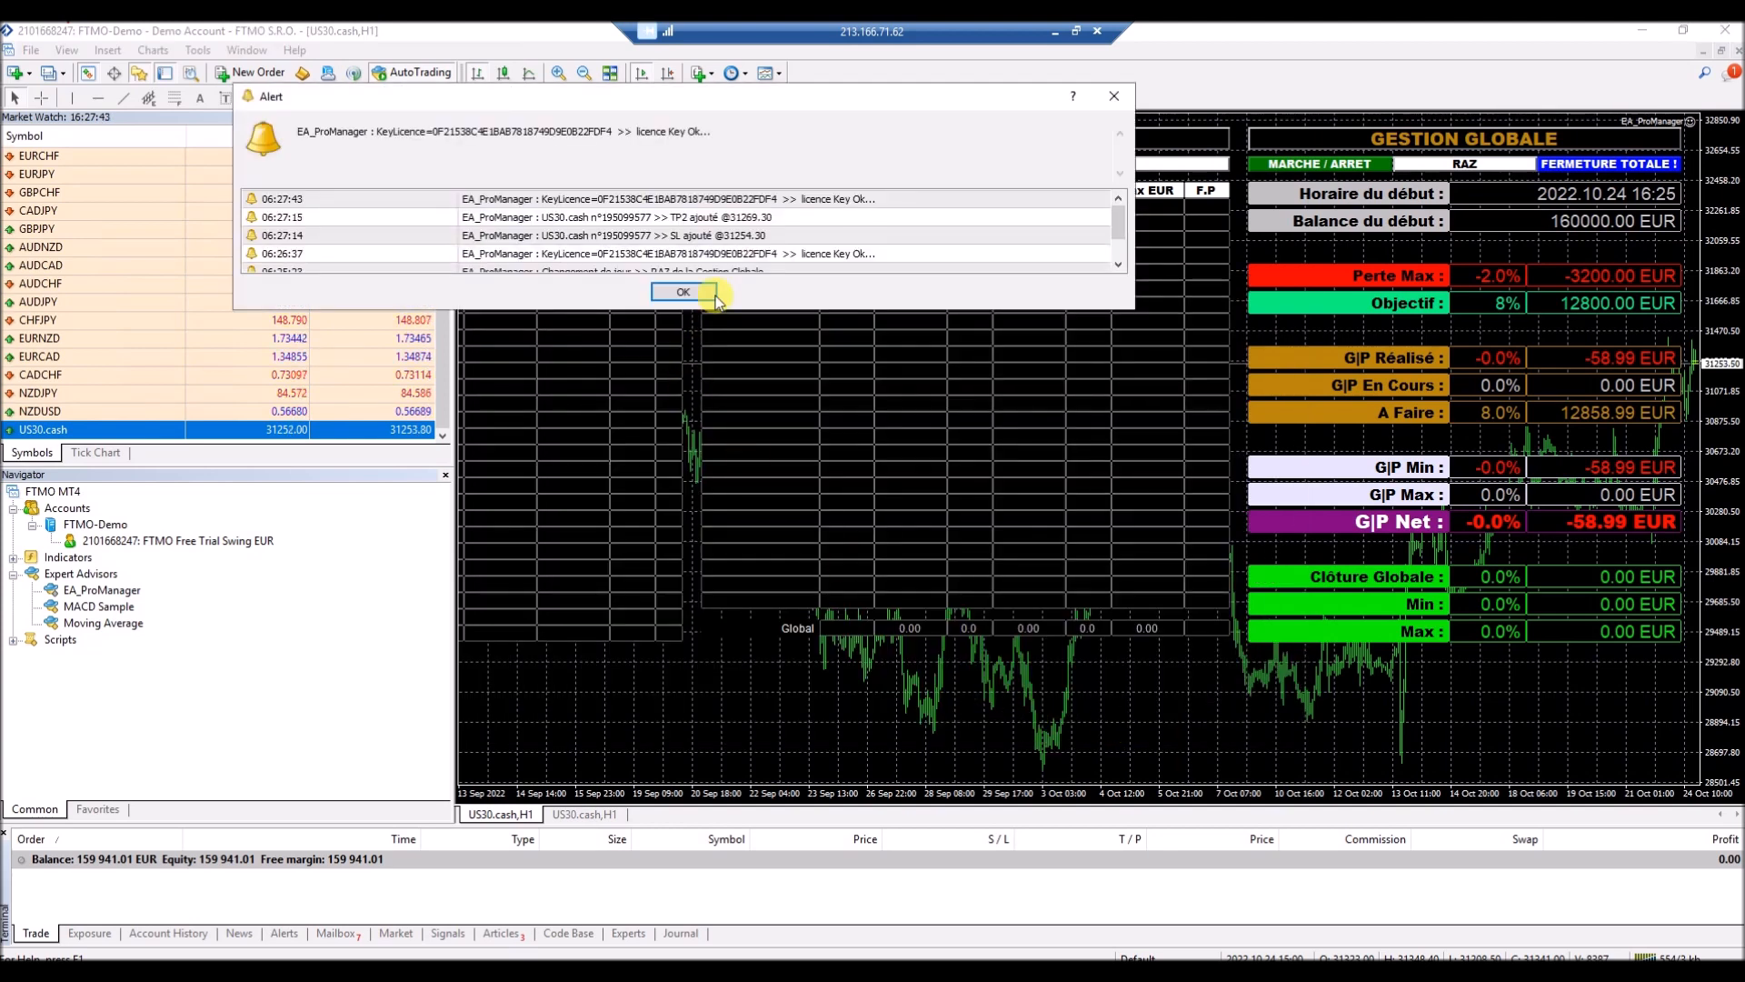
left_click(690, 291)
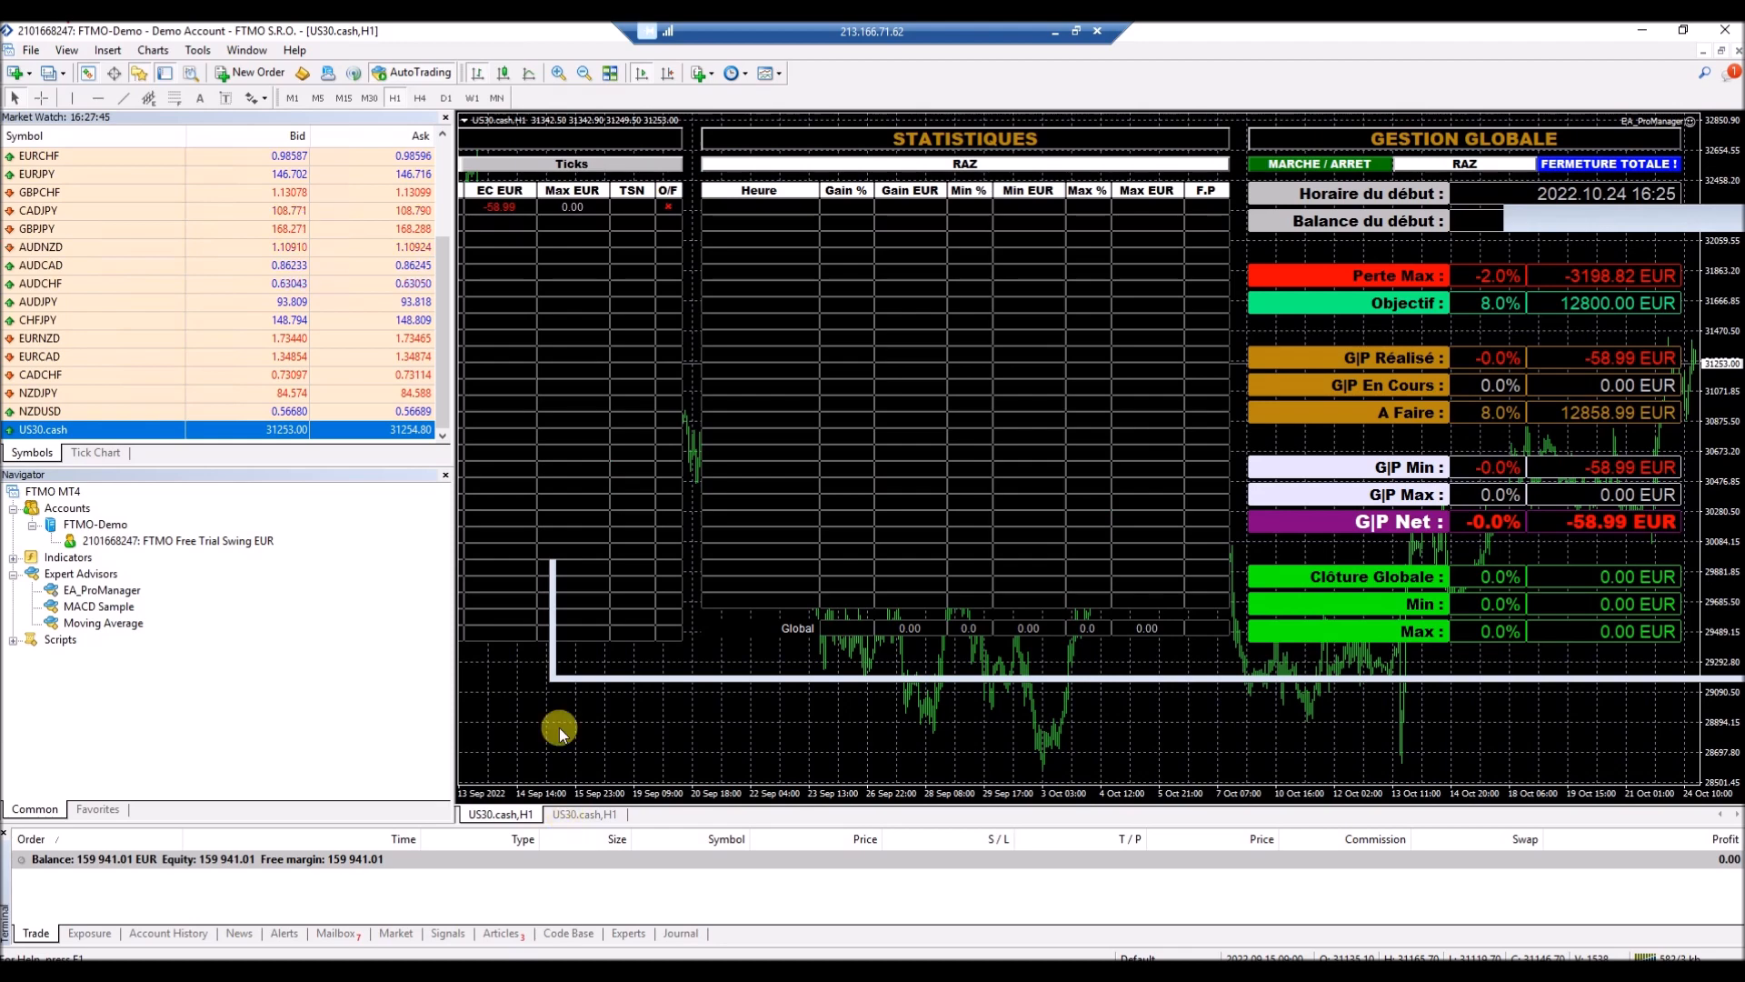
Buy 10.00 lots from the second US30.cash chart, dismiss the alert and switch that chart to the M1 timeframe.
left_click(585, 813)
left_click(632, 173)
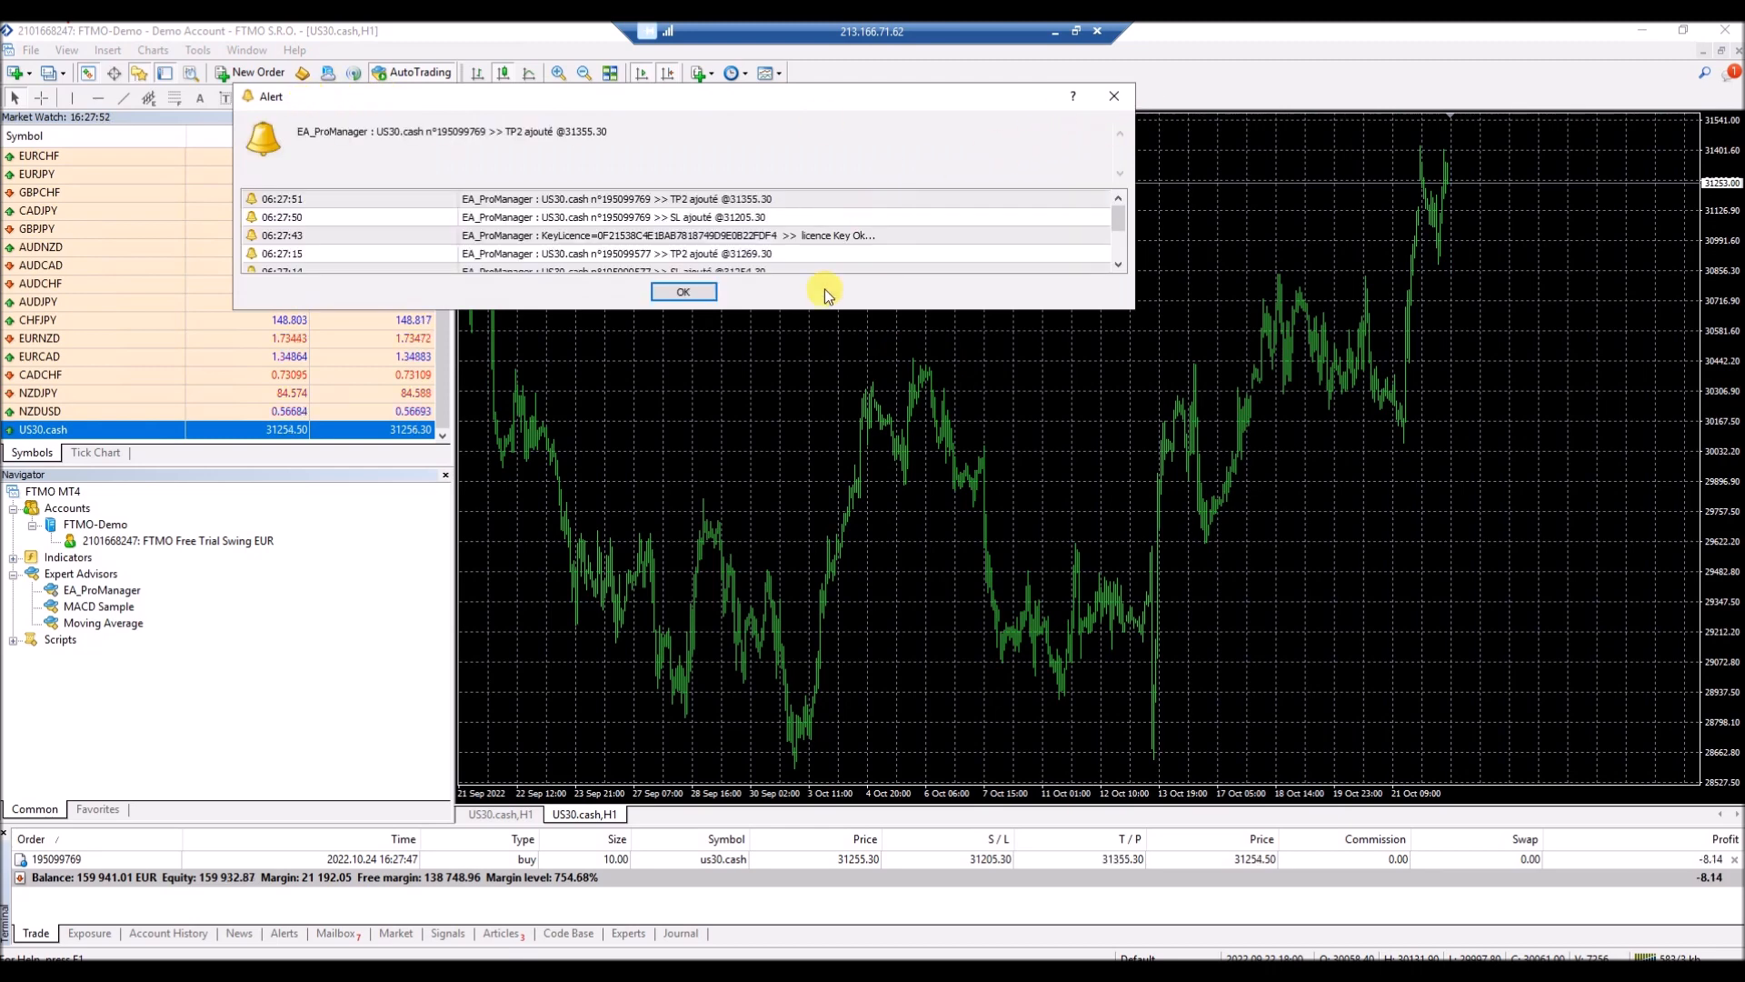
left_click(683, 291)
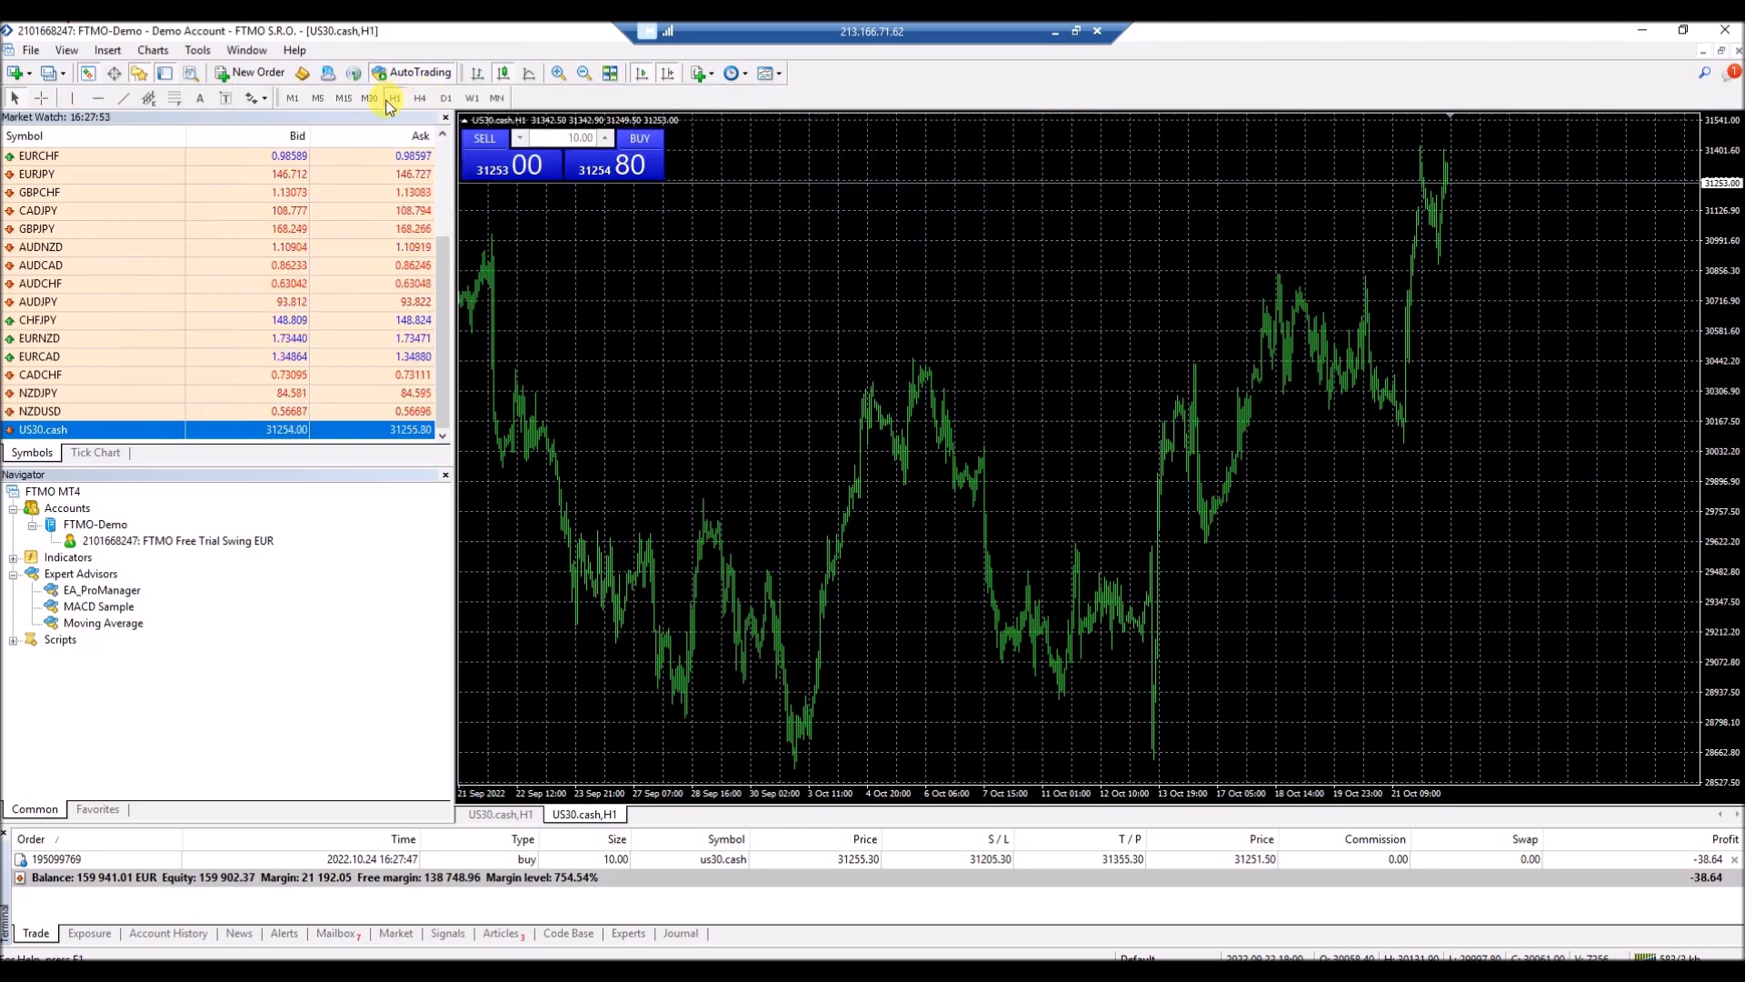
left_click(294, 99)
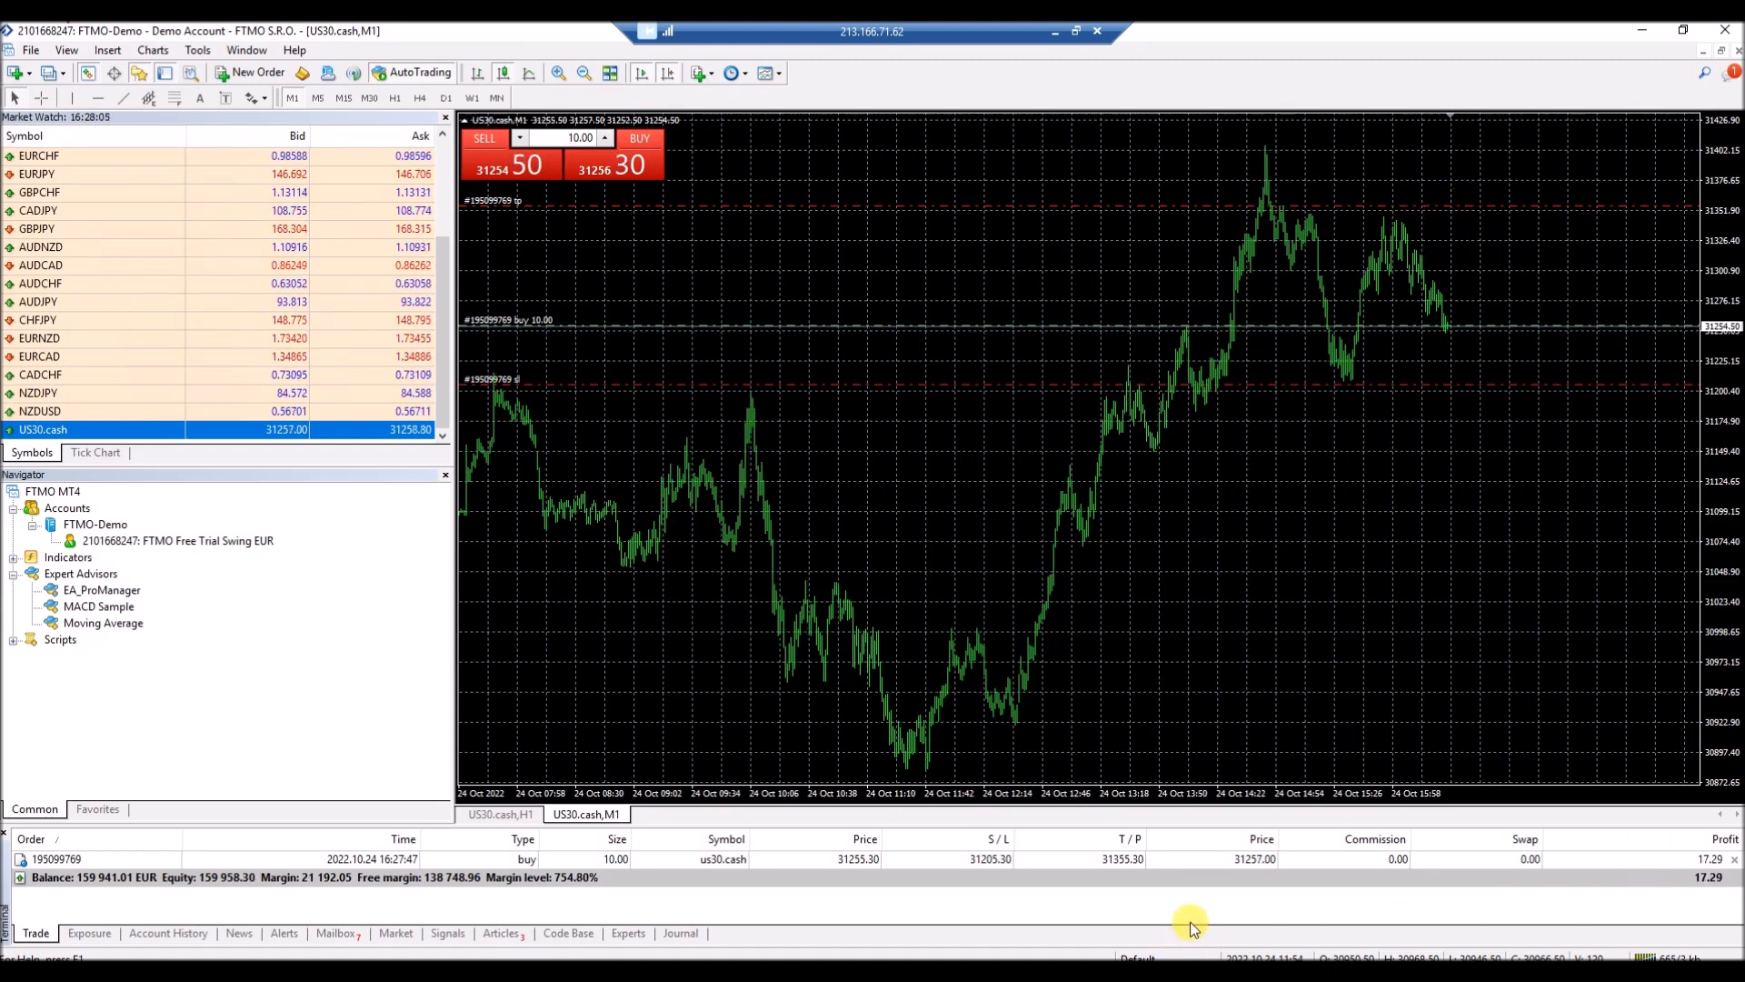
right_click(1530, 856)
mouse_move(1590, 728)
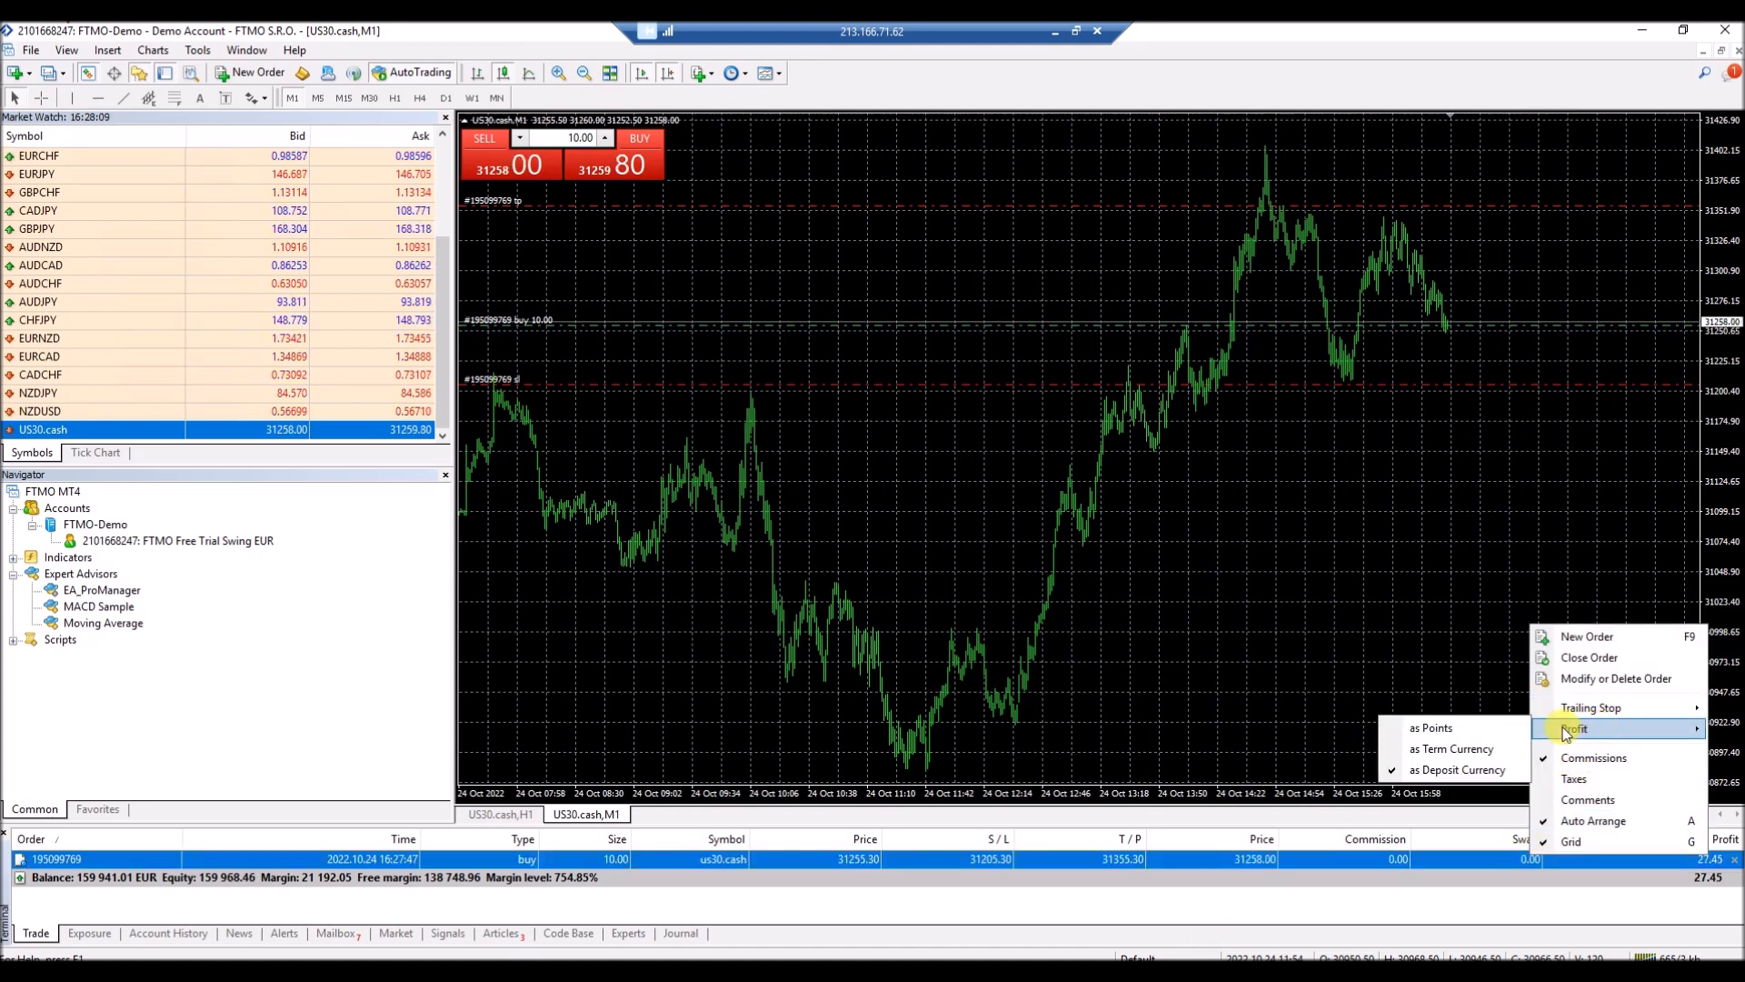
left_click(1416, 895)
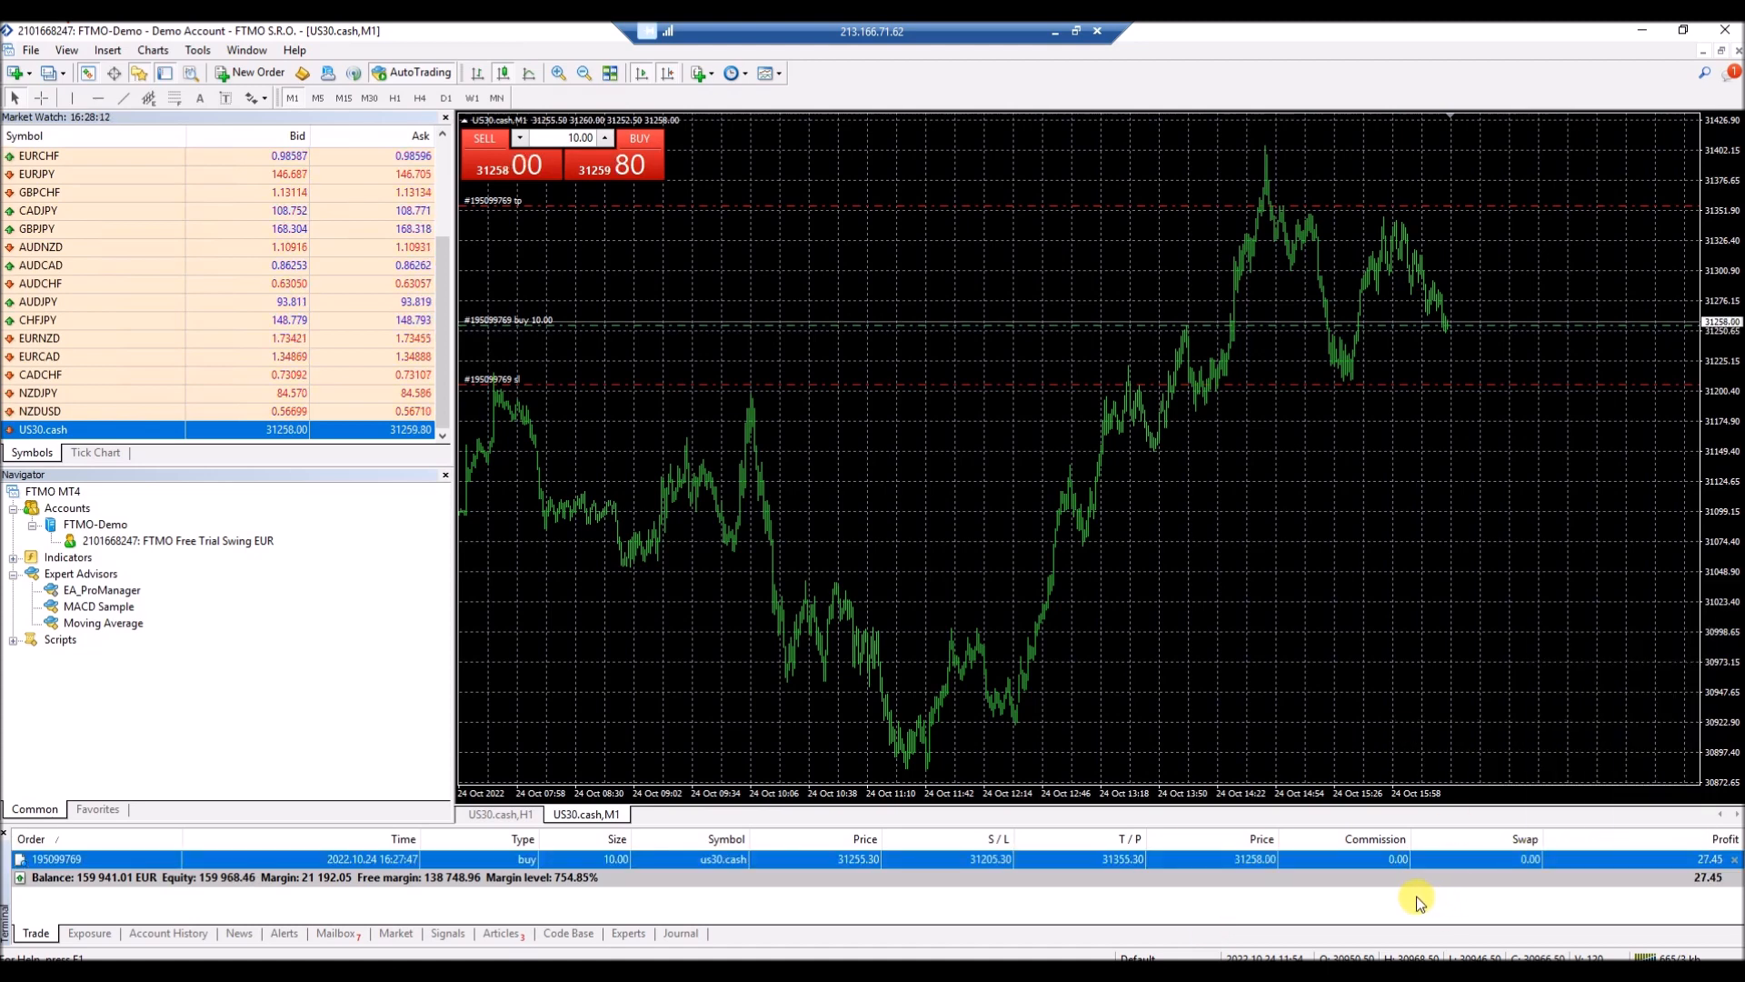